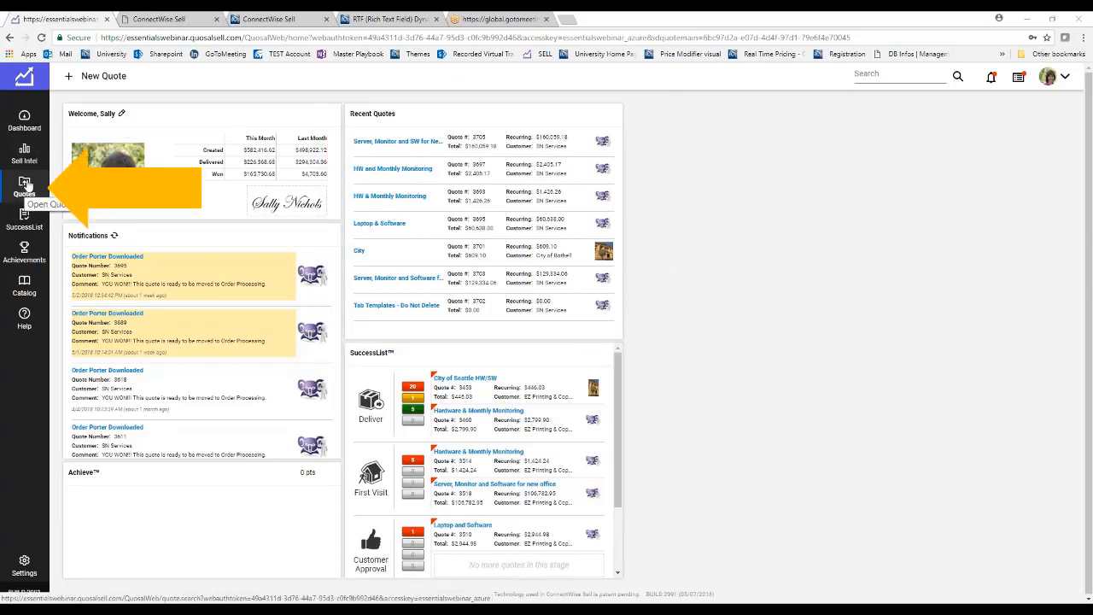
Open the Server, Monitor and SW for New Office quote and review its Cover Letter, About Our Team and Products content tabs
{"action": "left_click", "coordinate": [372, 147]}
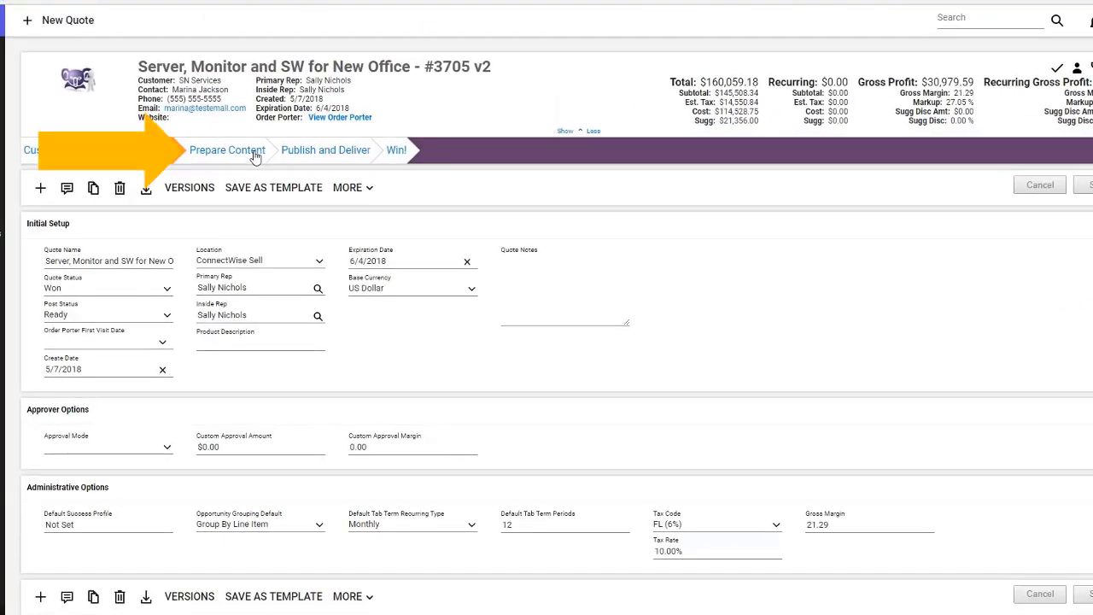
{"action": "left_click", "coordinate": [226, 150]}
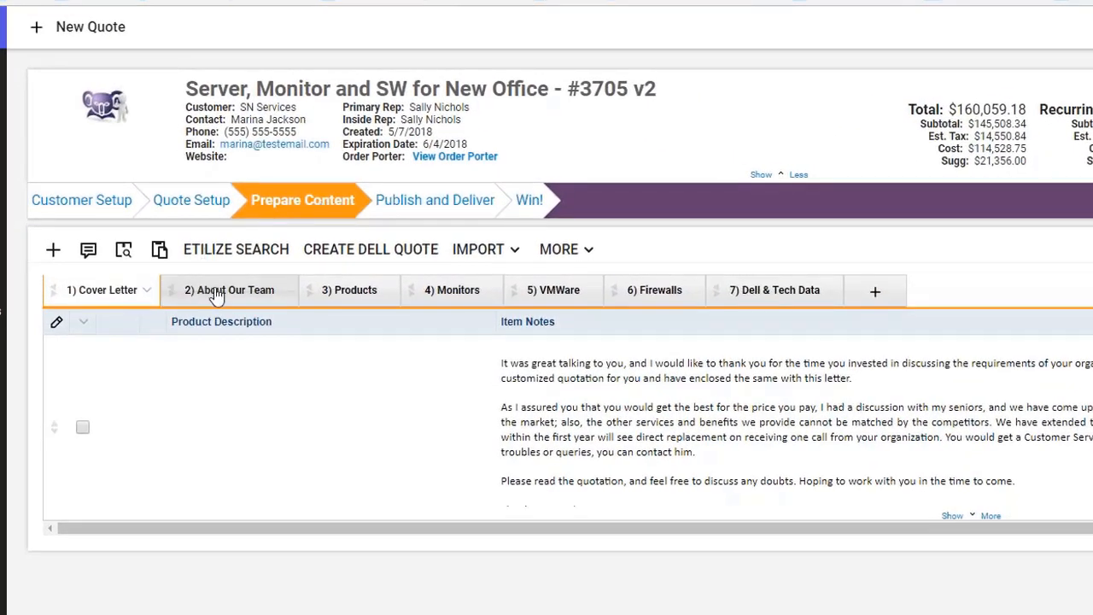
{"action": "left_click", "coordinate": [219, 299]}
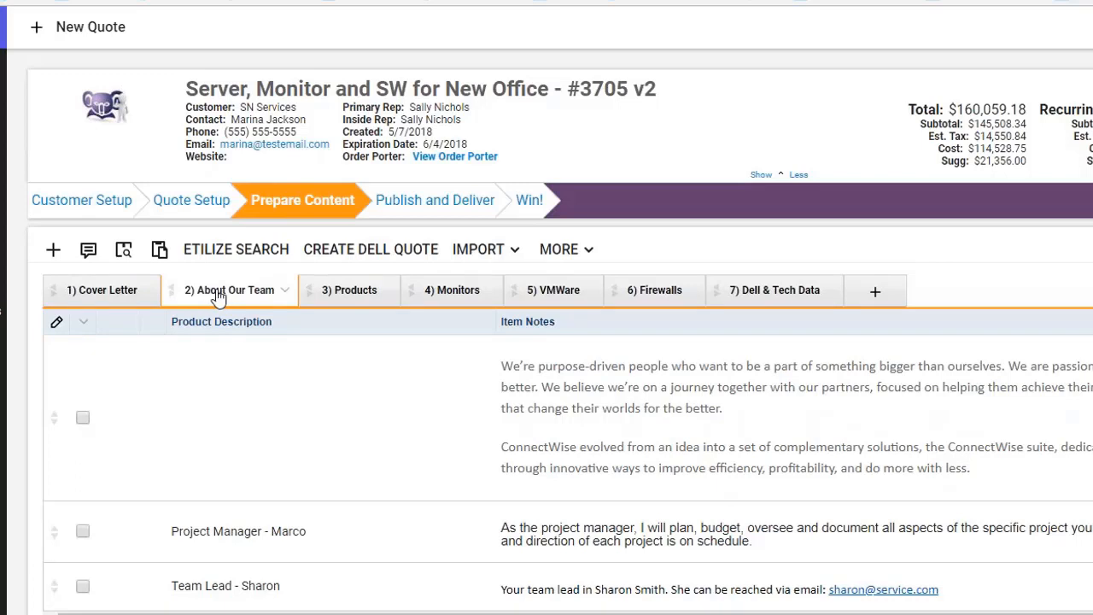
{"action": "left_click", "coordinate": [346, 299]}
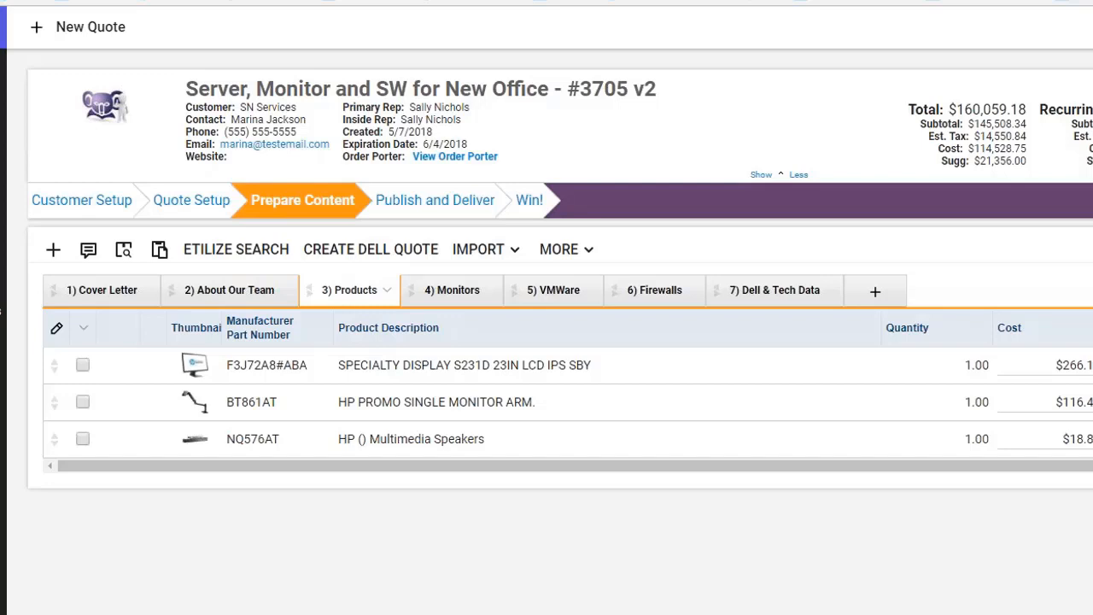
Look over the templates offered for a new quote and the predefined tabs that can be attached to the existing quote's content
{"action": "left_click", "coordinate": [88, 30]}
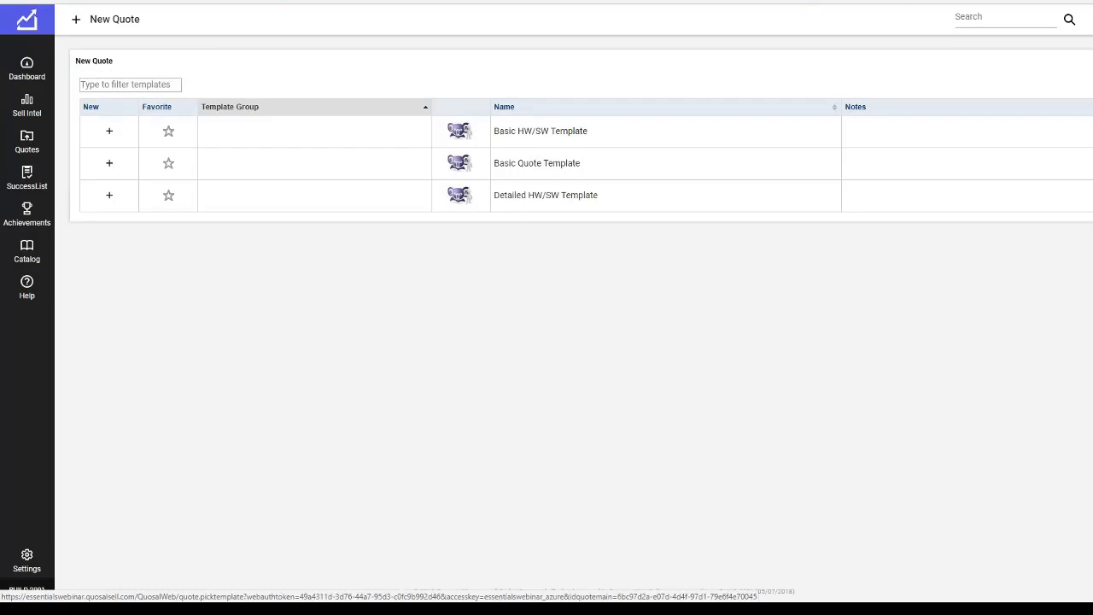
{"action": "left_click", "coordinate": [109, 163]}
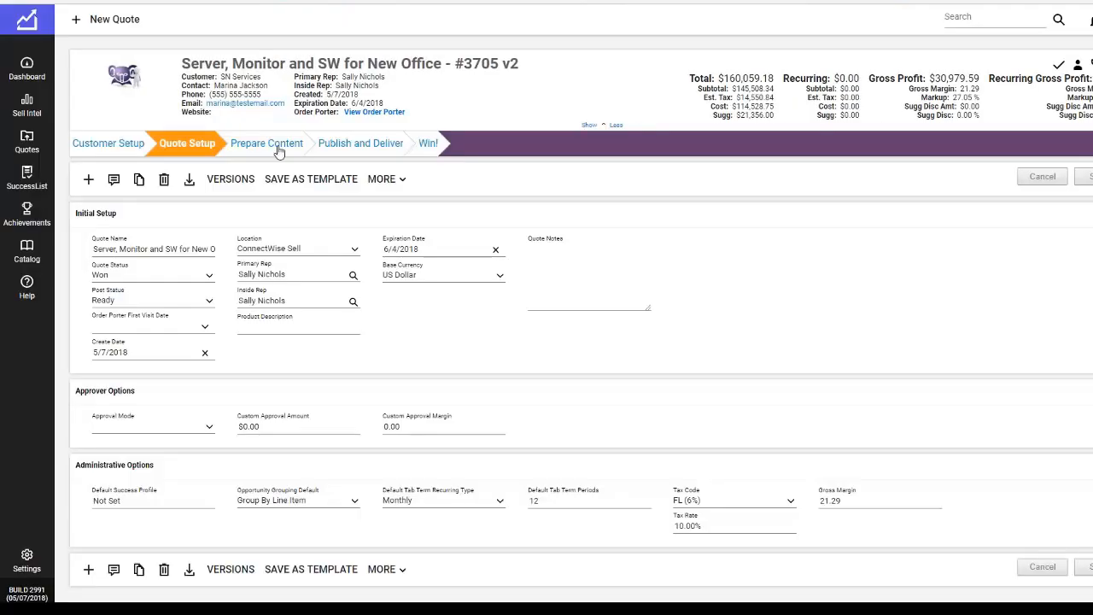
{"action": "left_click", "coordinate": [279, 146]}
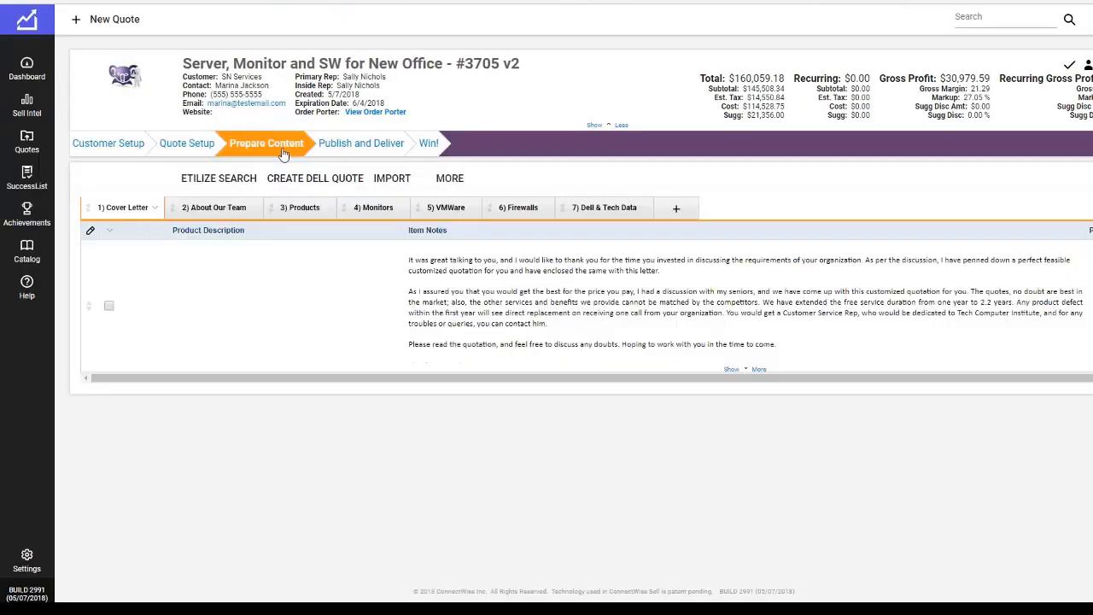
{"action": "left_click", "coordinate": [677, 212]}
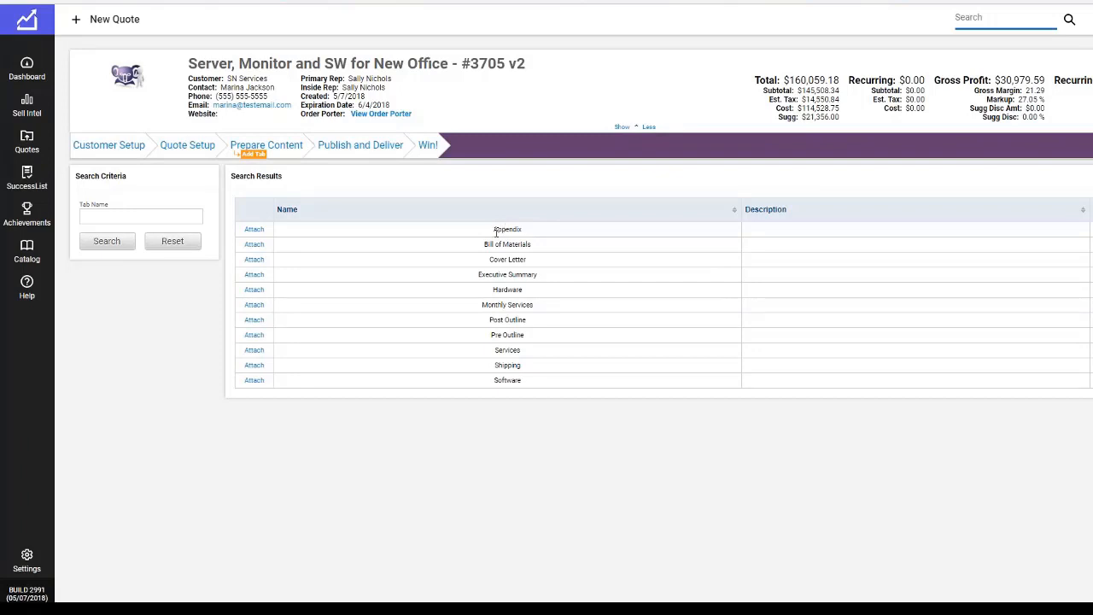
Open the Basic HW/SW Template for editing from the list of quote templates
{"action": "left_click", "coordinate": [120, 20]}
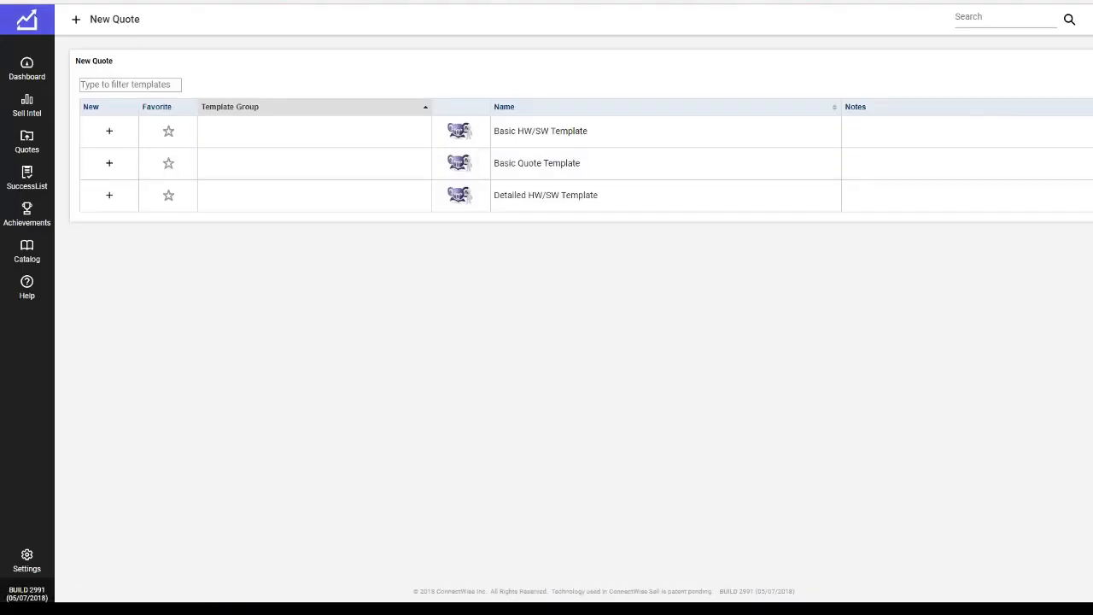
{"action": "left_click", "coordinate": [1059, 132]}
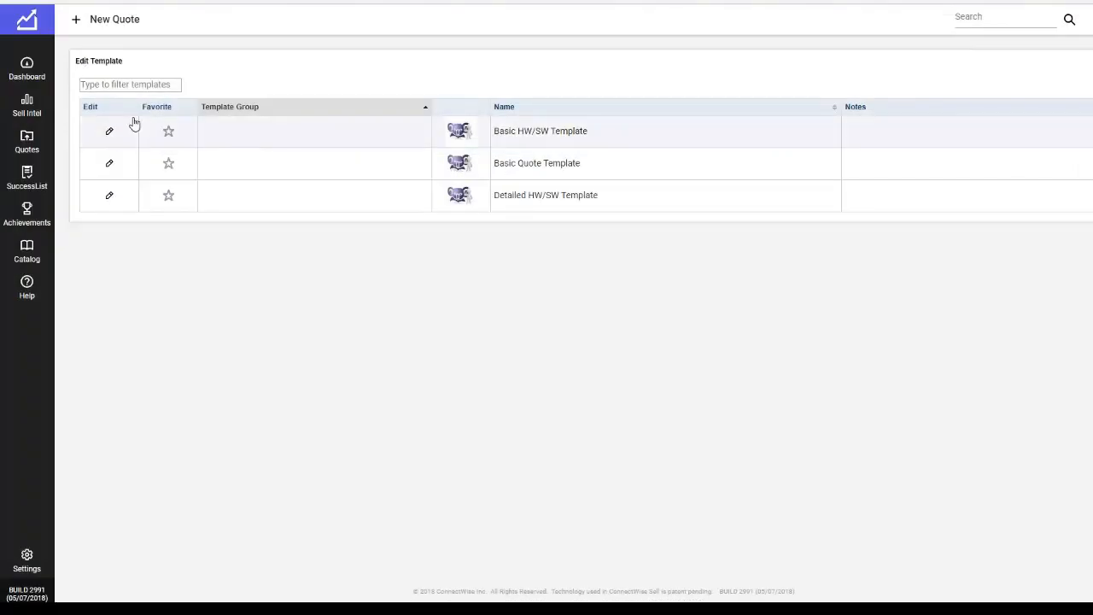
{"action": "left_click", "coordinate": [112, 188]}
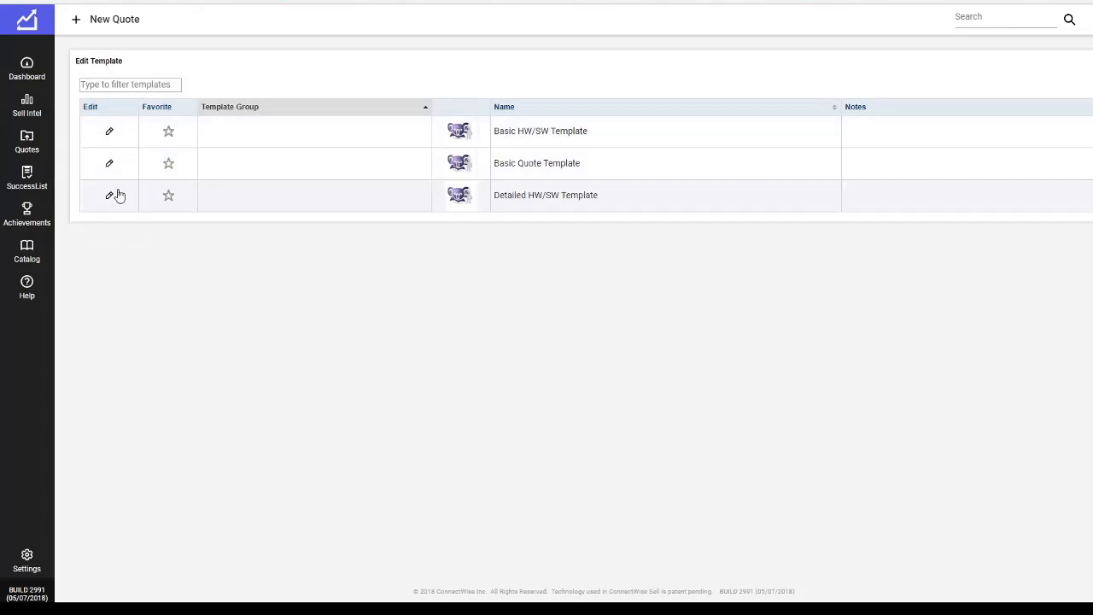
{"action": "left_click", "coordinate": [110, 134]}
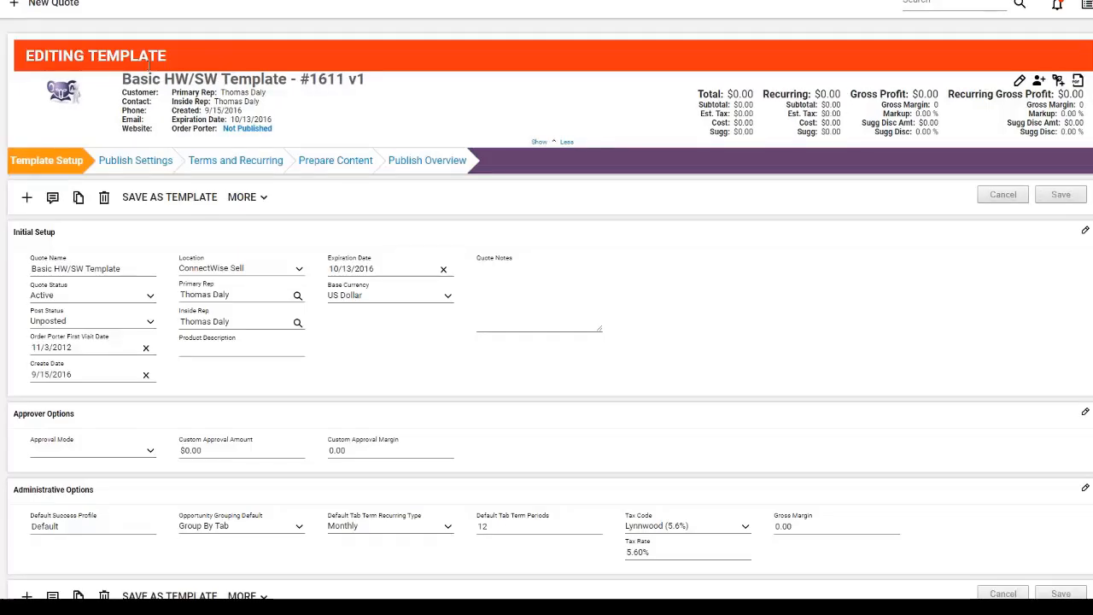
{"action": "key", "text": "ctrl"}
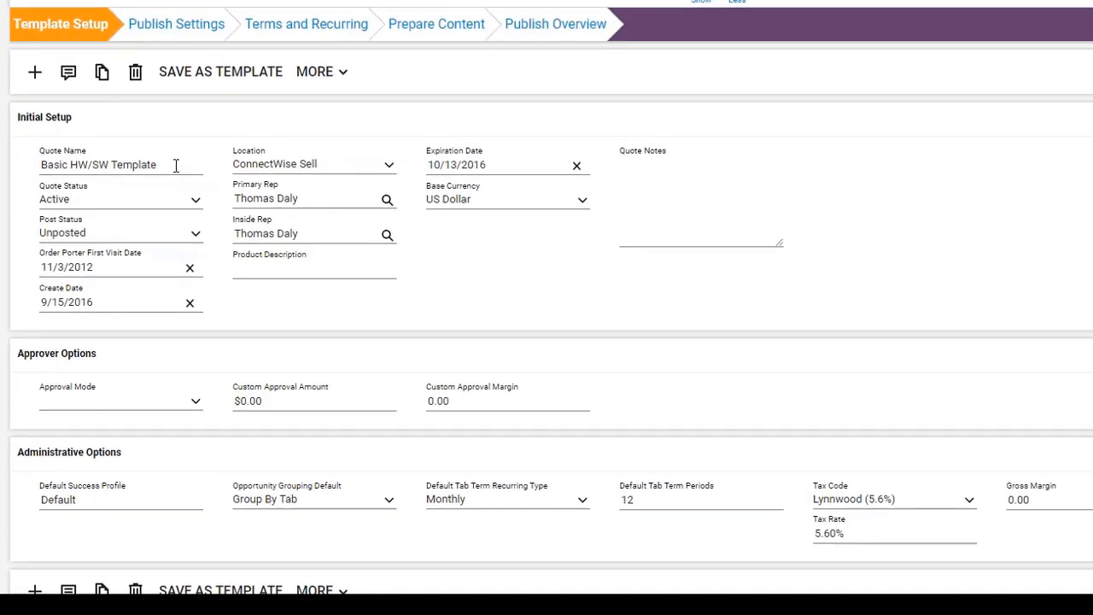
Review the template's setup fields, including Quote Name, Quote Notes, Custom Approval Amount and Custom Approval Margin
{"action": "left_click_drag", "start_coordinate": [176, 166], "coordinate": [38, 165]}
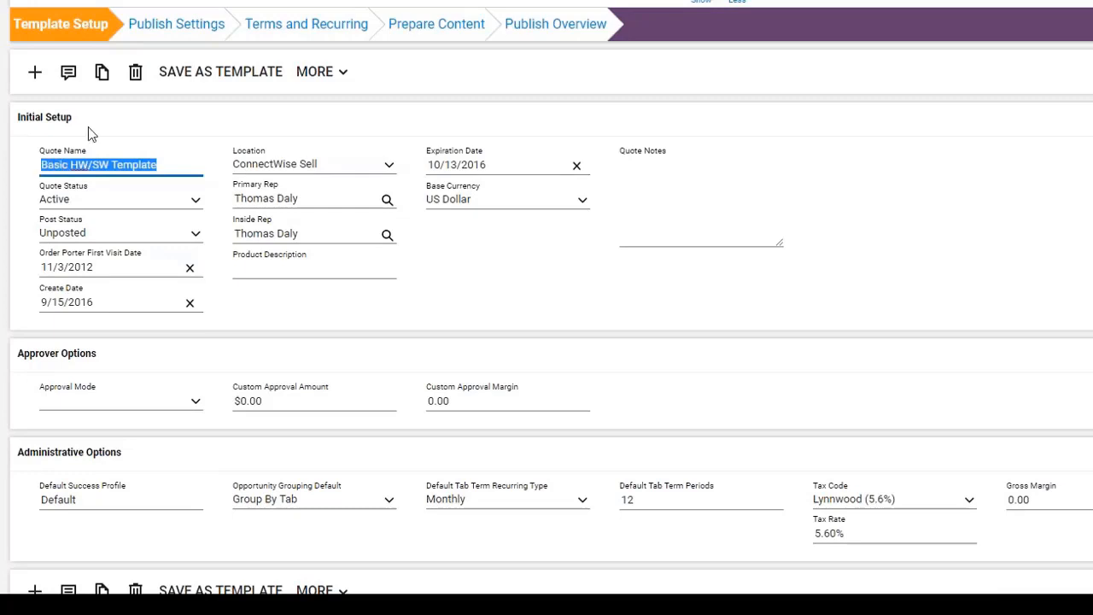
{"action": "left_click", "coordinate": [160, 167]}
{"action": "left_click", "coordinate": [631, 187]}
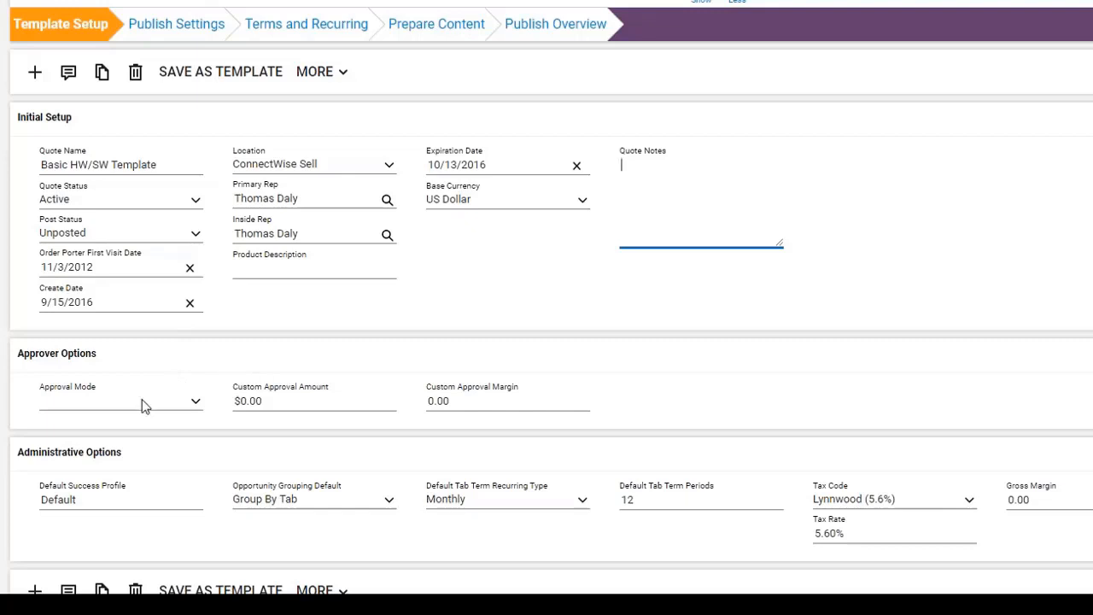
{"action": "left_click", "coordinate": [274, 403]}
{"action": "left_click", "coordinate": [232, 394]}
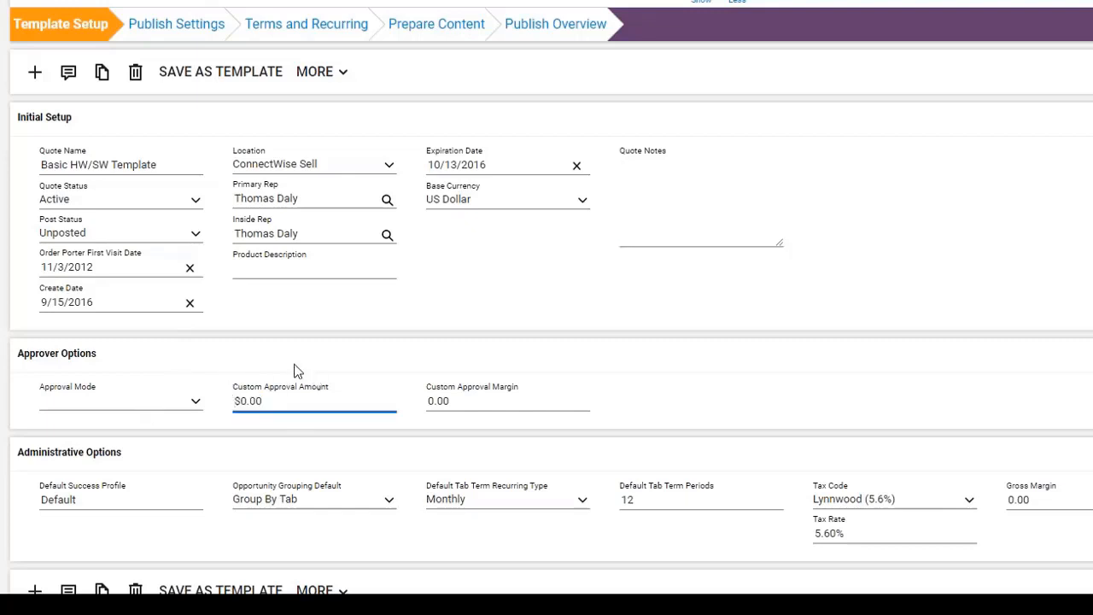
{"action": "left_click", "coordinate": [446, 403]}
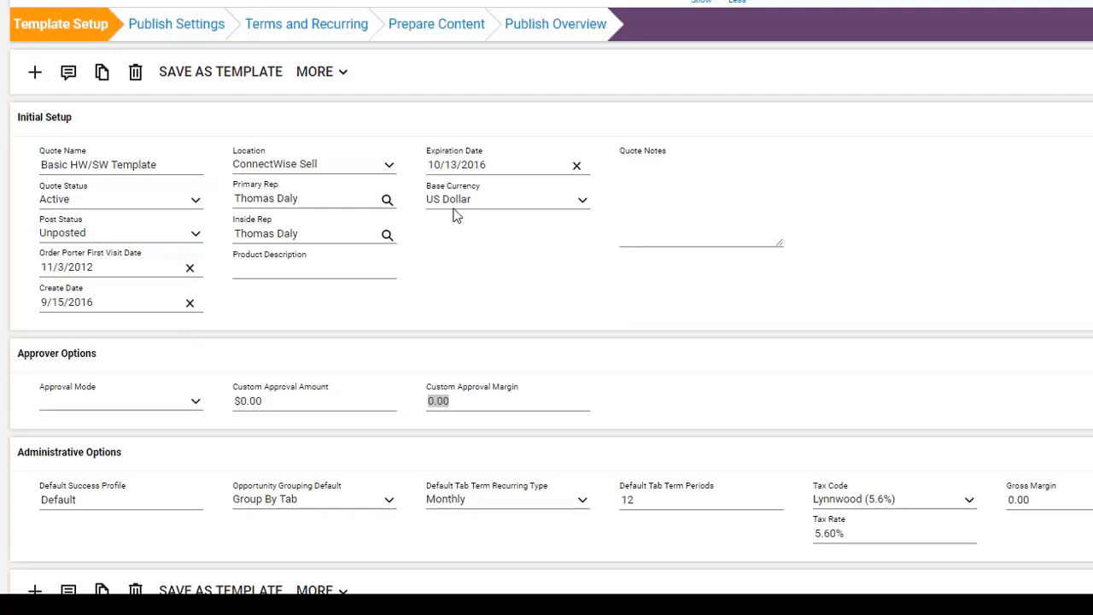
{"action": "left_click", "coordinate": [111, 164]}
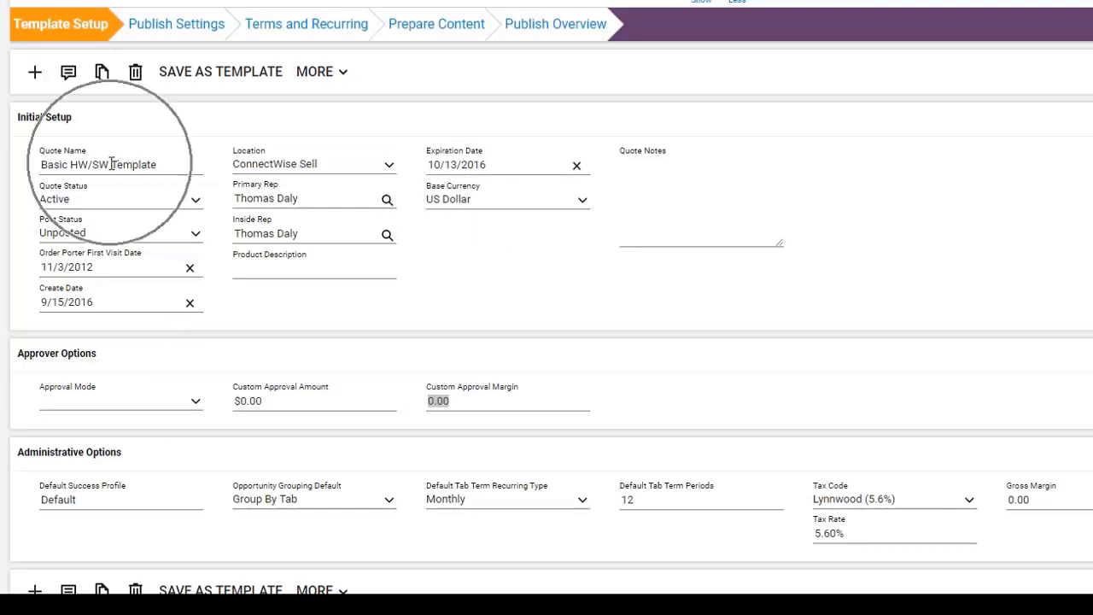
Examine the template's publish settings, including the package print options and the available Order Porter templates and styles
{"action": "left_click", "coordinate": [176, 24]}
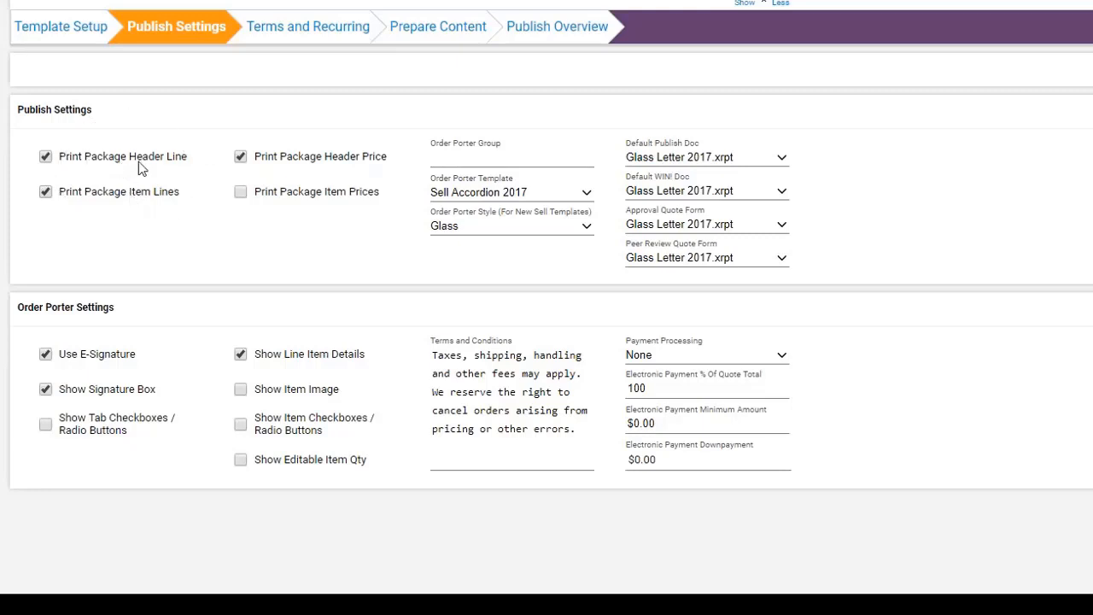
{"action": "left_click", "coordinate": [292, 167]}
{"action": "left_click", "coordinate": [286, 203]}
{"action": "left_click", "coordinate": [511, 196]}
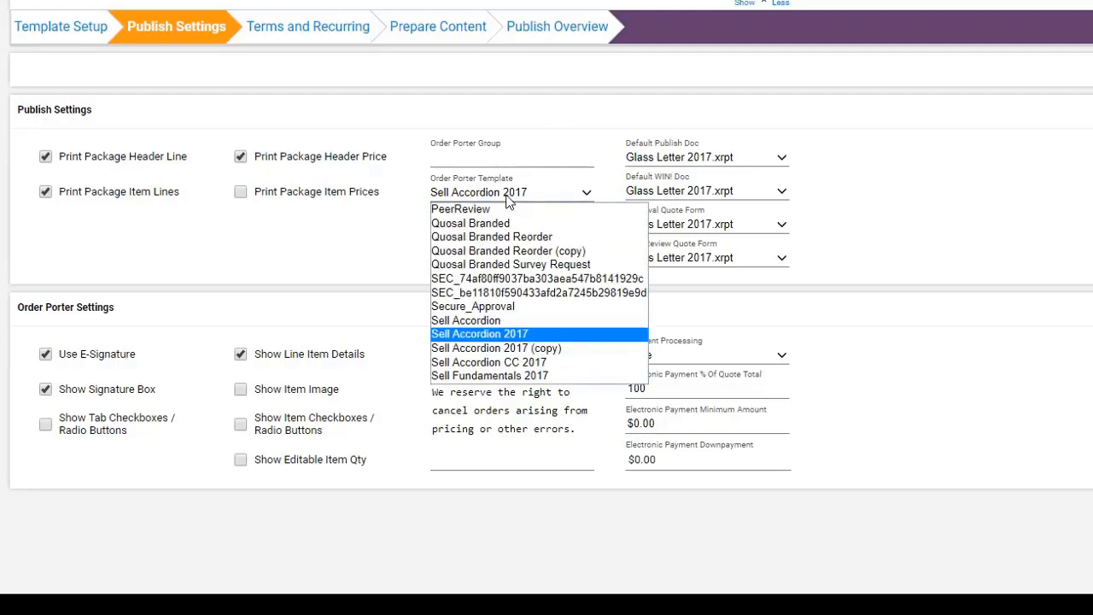
{"action": "left_click", "coordinate": [509, 196]}
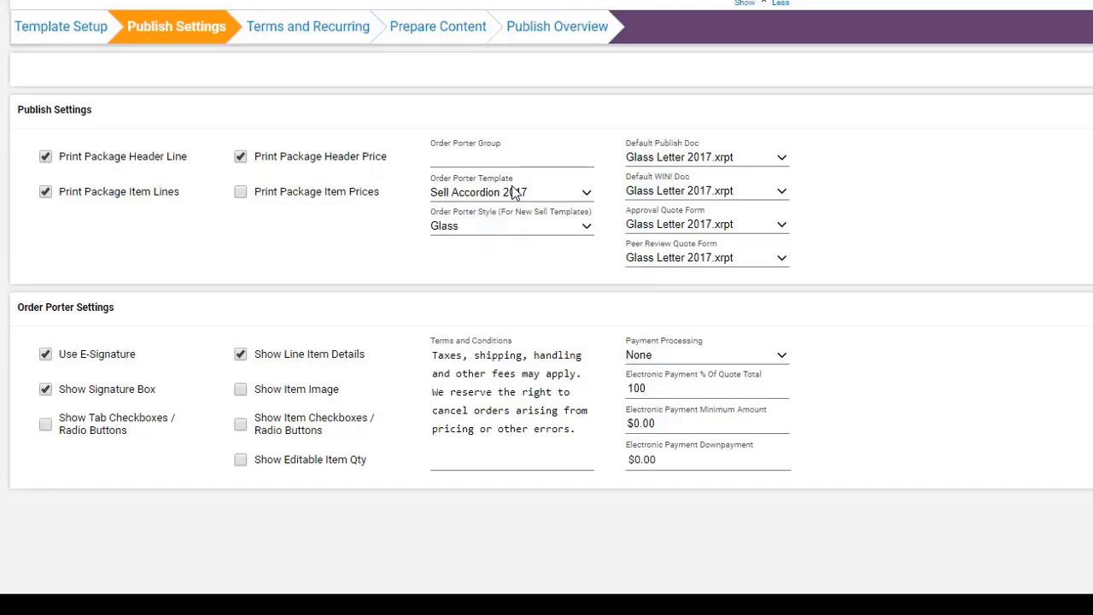
{"action": "left_click", "coordinate": [504, 231]}
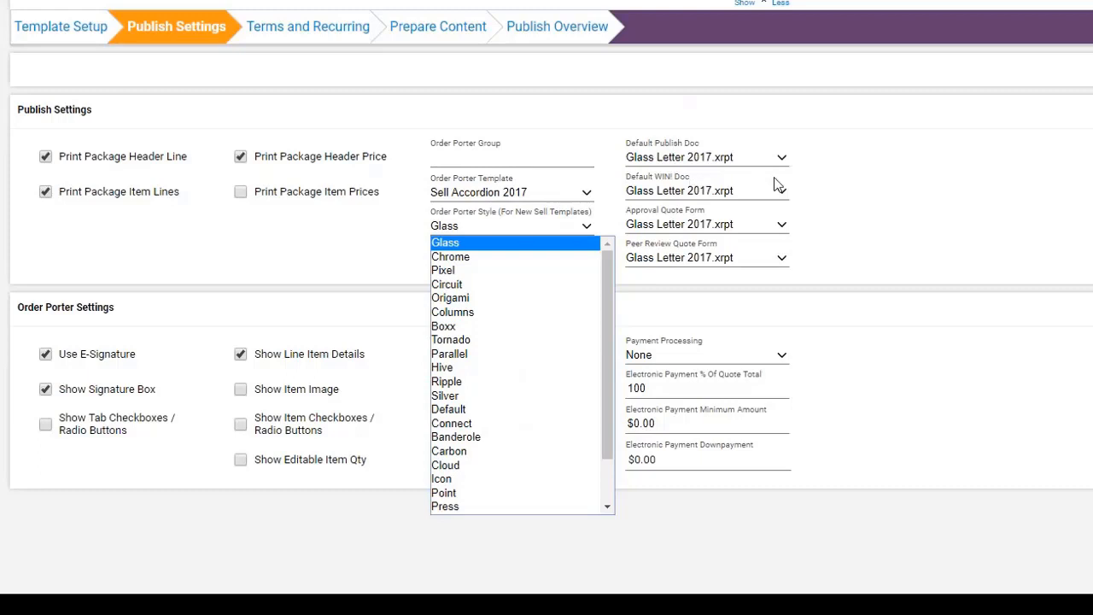
{"action": "left_click", "coordinate": [844, 137]}
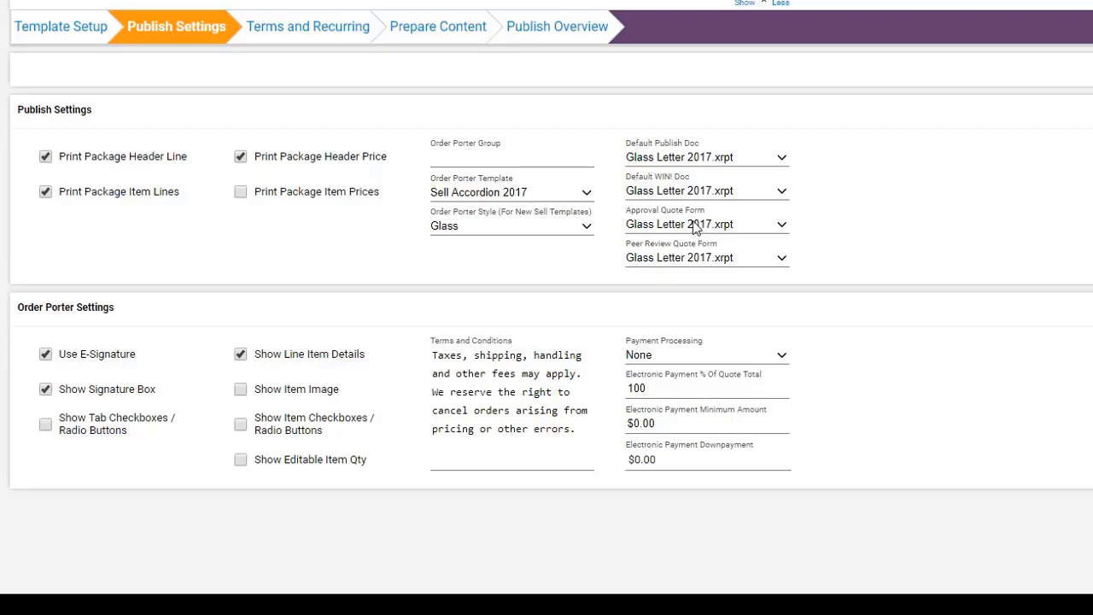
View the published Order Porter page of the Server, Monitor and SW for New Office quote
{"action": "key", "text": "ctrl"}
{"action": "key", "text": "ctrl"}
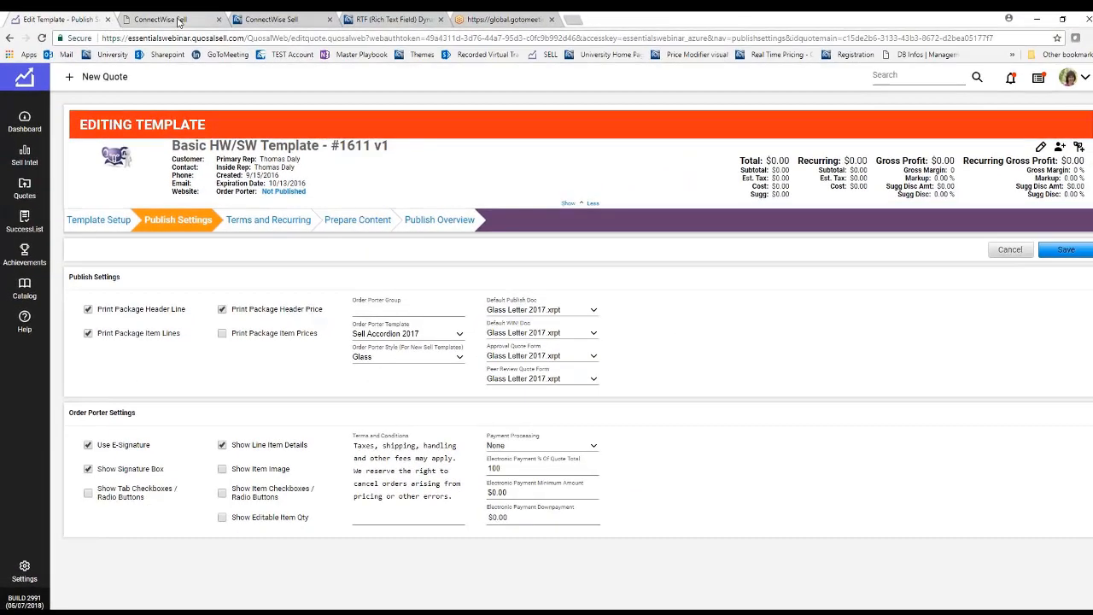
{"action": "left_click", "coordinate": [178, 18]}
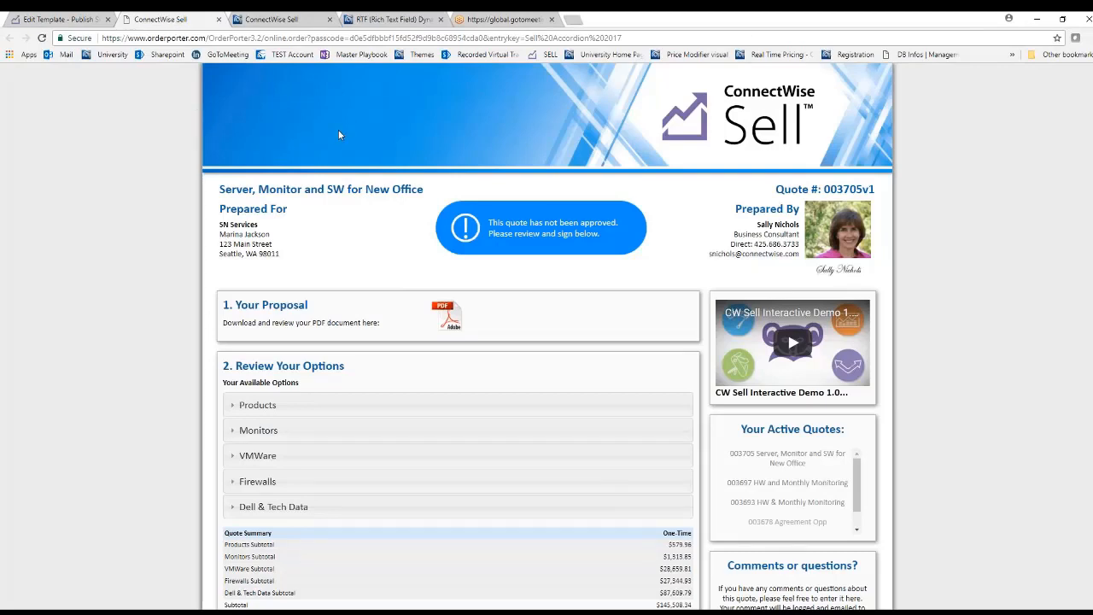
{"action": "key", "text": "ctrl"}
{"action": "key", "text": "ctrl"}
{"action": "key", "text": "ctrl"}
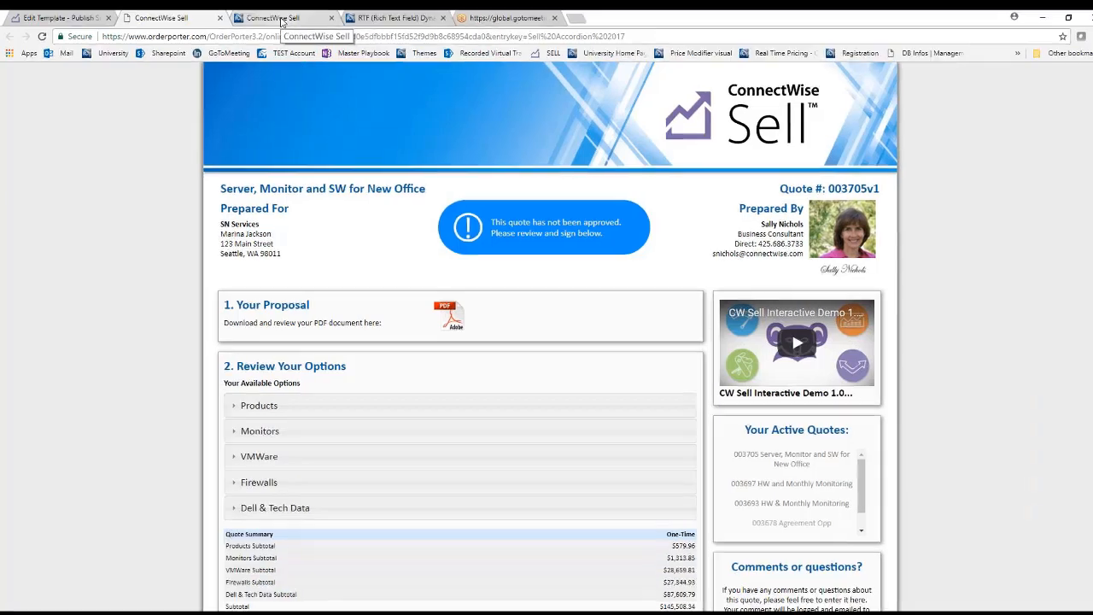
Open the interactive Sell Accordion sample page and preview the Chrome theme, returning to Glass
{"action": "left_click", "coordinate": [272, 18]}
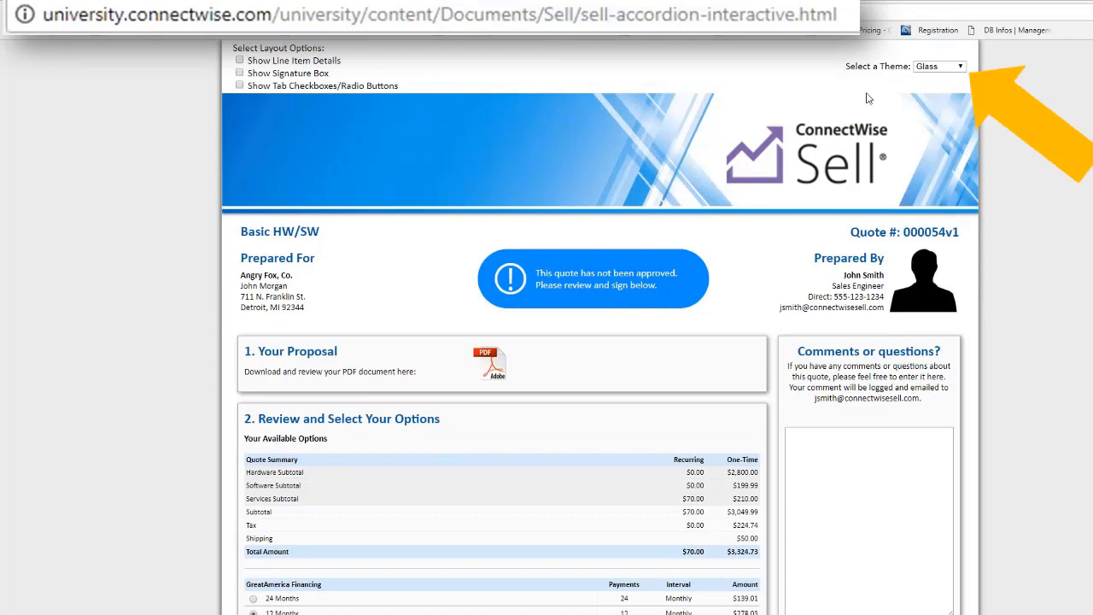
{"action": "left_click", "coordinate": [948, 66]}
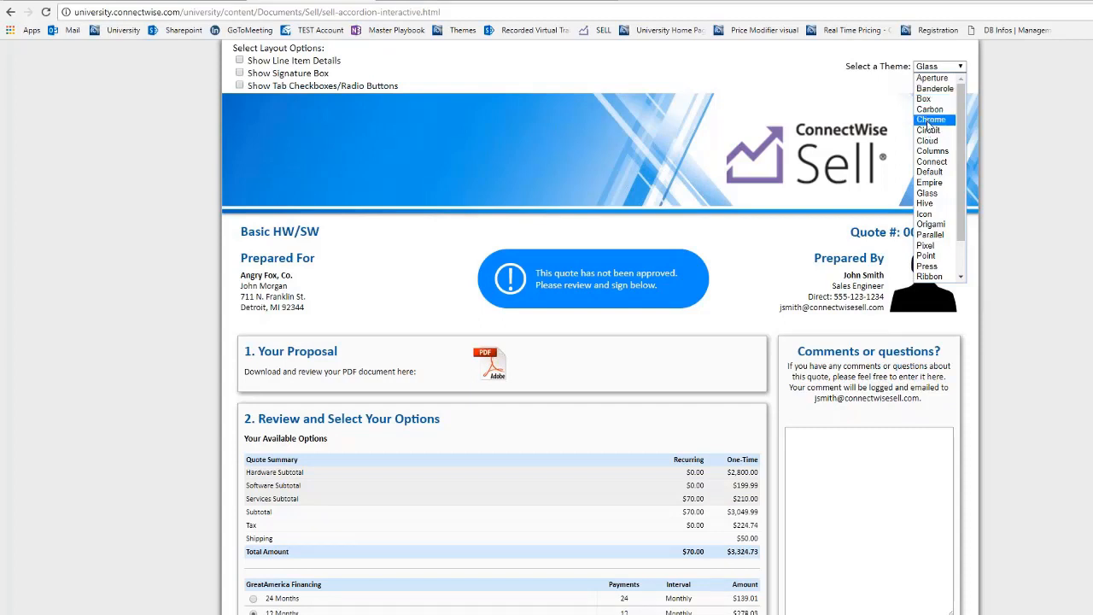
{"action": "left_click", "coordinate": [930, 121]}
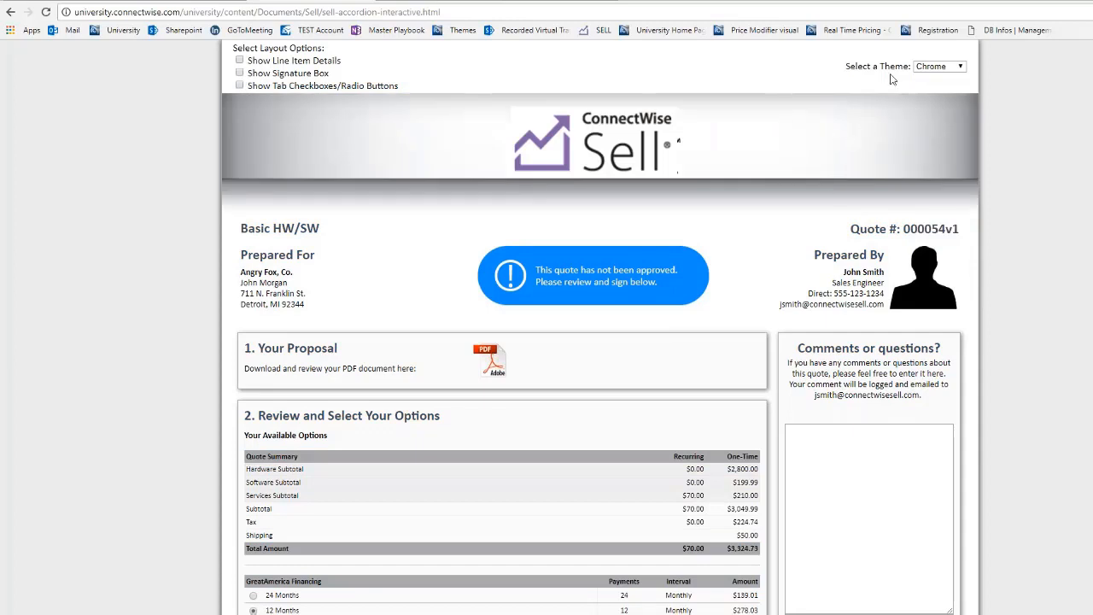
{"action": "left_click", "coordinate": [960, 66]}
{"action": "left_click", "coordinate": [935, 193]}
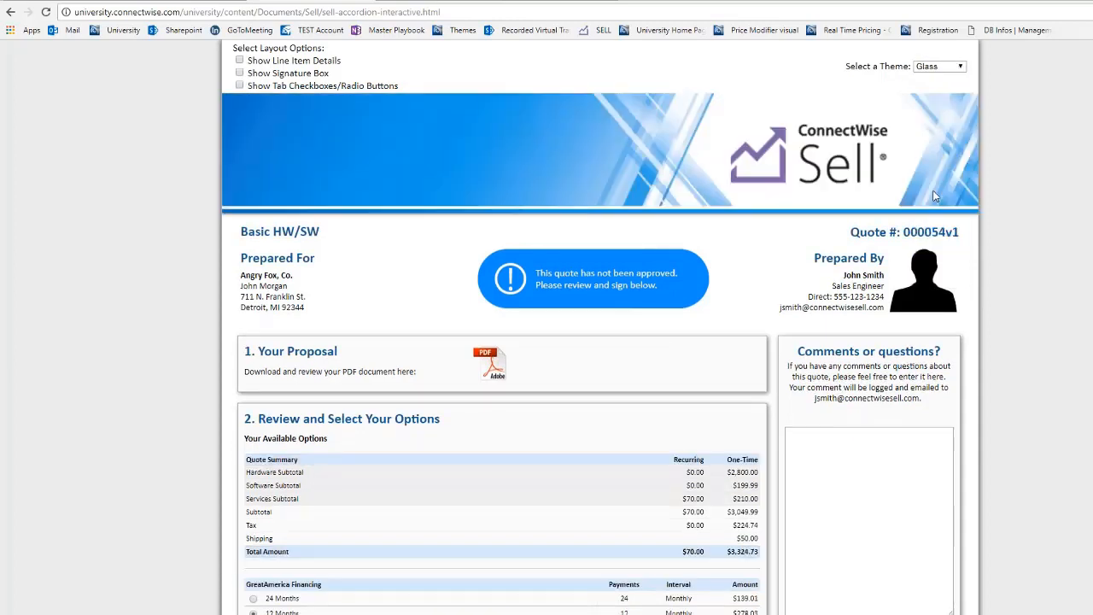
Preview the Icon and Parallel themes on the sample page and look through the Parallel layout
{"action": "left_click", "coordinate": [943, 70]}
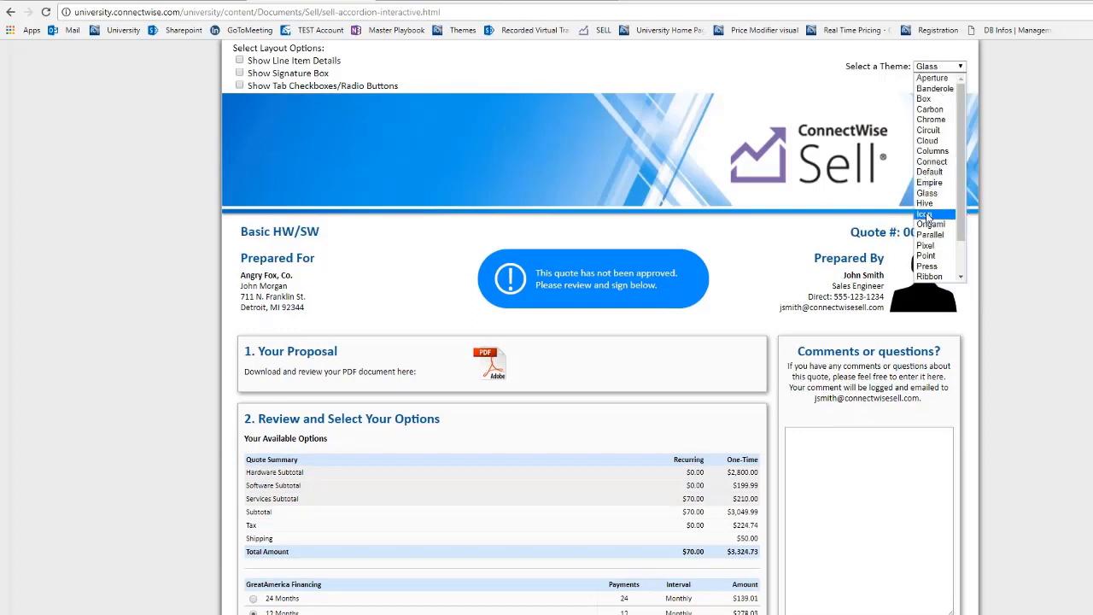
{"action": "left_click", "coordinate": [925, 214]}
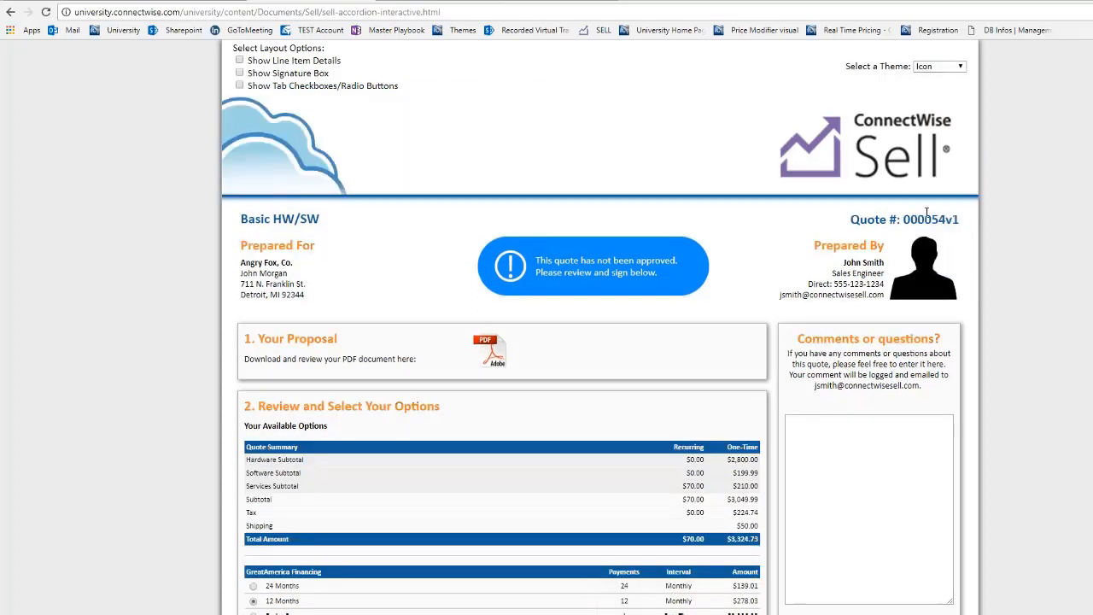
{"action": "left_click", "coordinate": [940, 68]}
{"action": "left_click", "coordinate": [937, 237]}
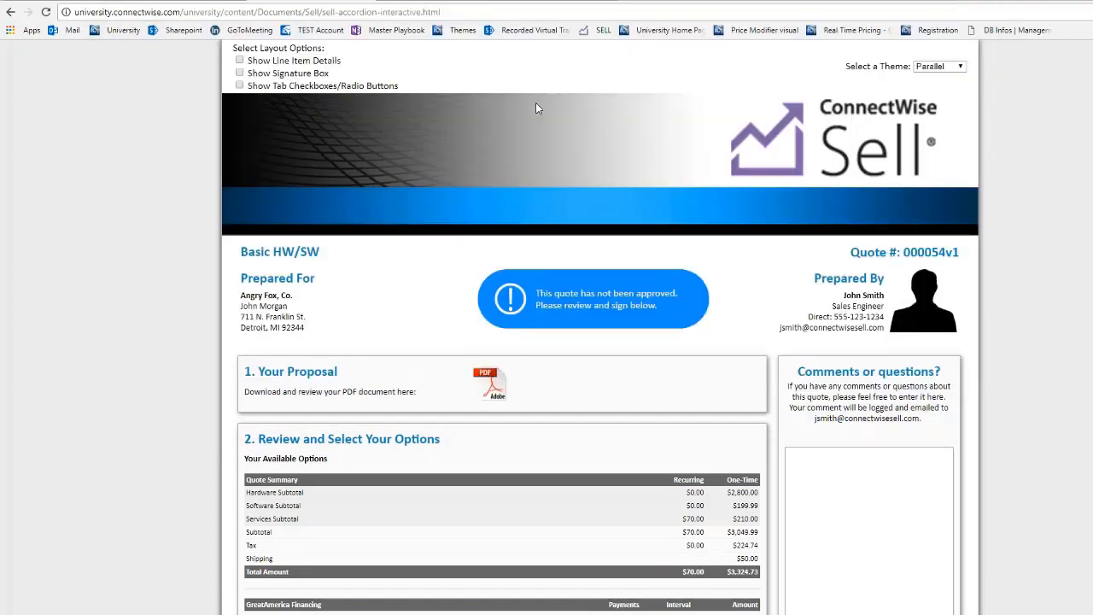
{"action": "scroll", "coordinate": [522, 142], "scroll_direction": "down", "scroll_amount": 3}
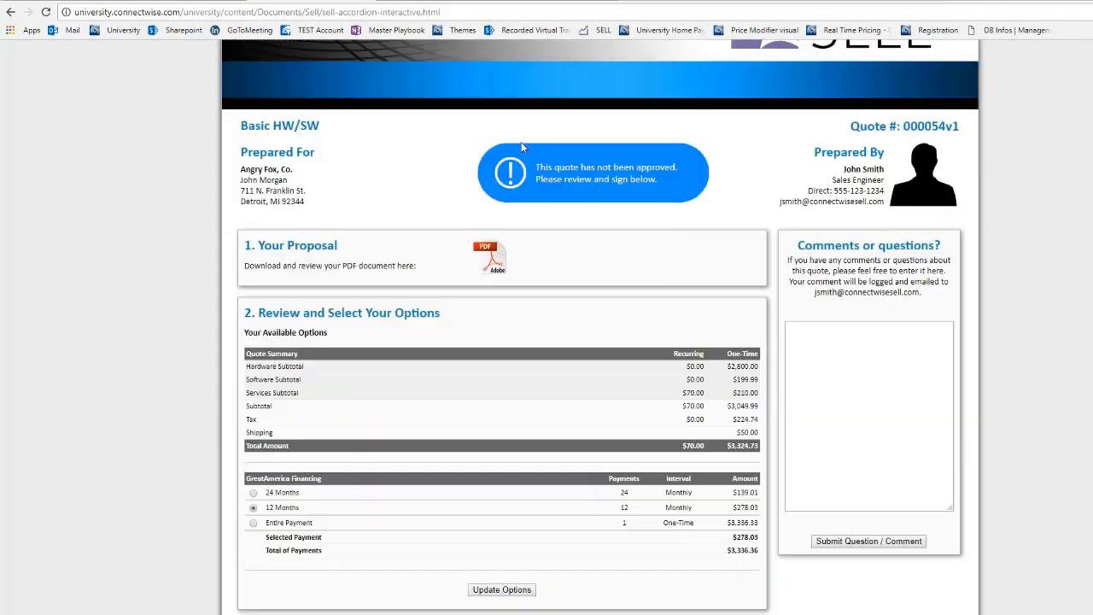
{"action": "scroll", "coordinate": [518, 143], "scroll_direction": "up", "scroll_amount": 3}
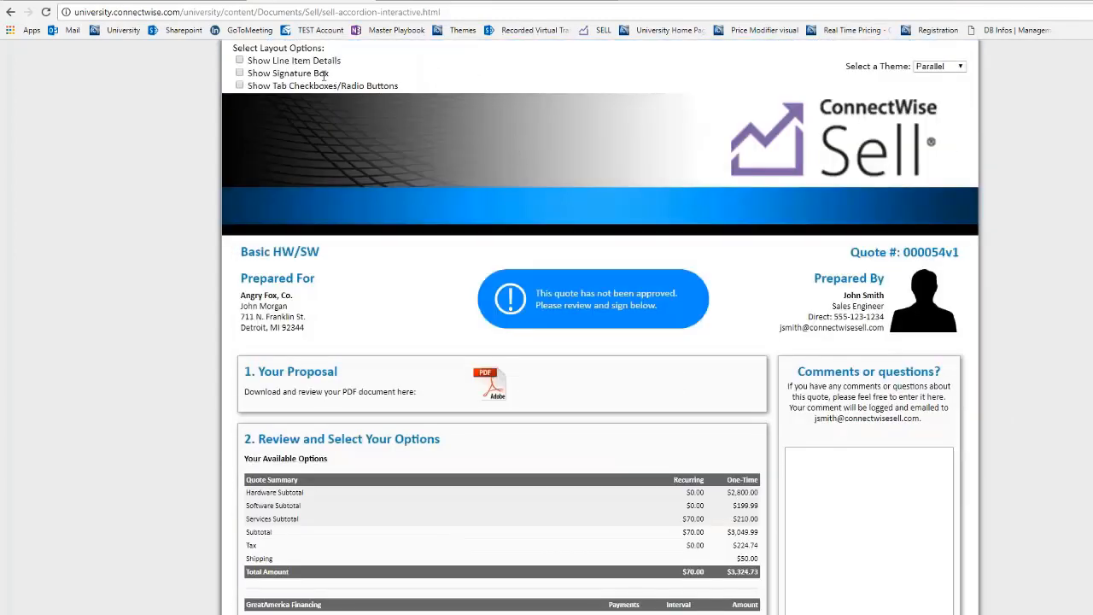
Turn the sample page's signature box on and off and compare how the Approval section looks with and without it
{"action": "left_click", "coordinate": [240, 74]}
{"action": "scroll", "coordinate": [366, 99], "scroll_direction": "down", "scroll_amount": 8}
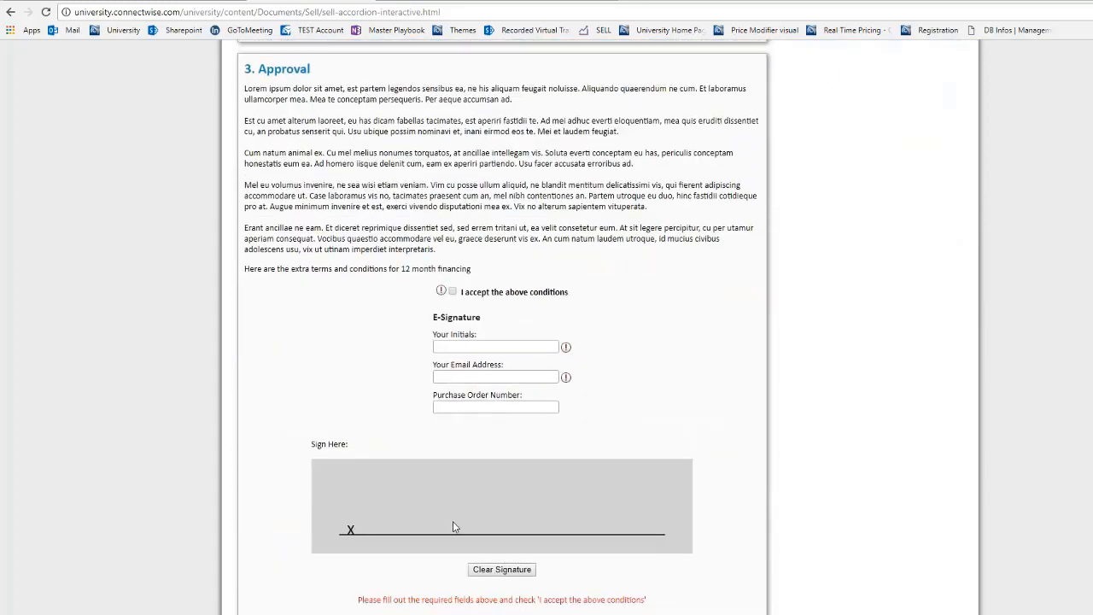
{"action": "scroll", "coordinate": [442, 516], "scroll_direction": "up", "scroll_amount": 10}
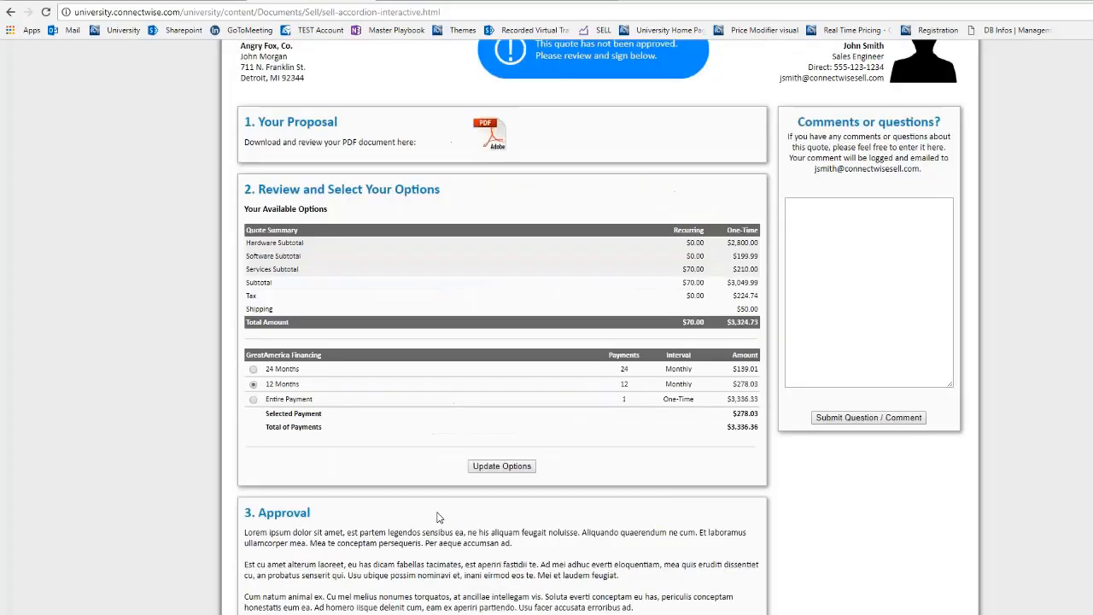
{"action": "left_click", "coordinate": [240, 74]}
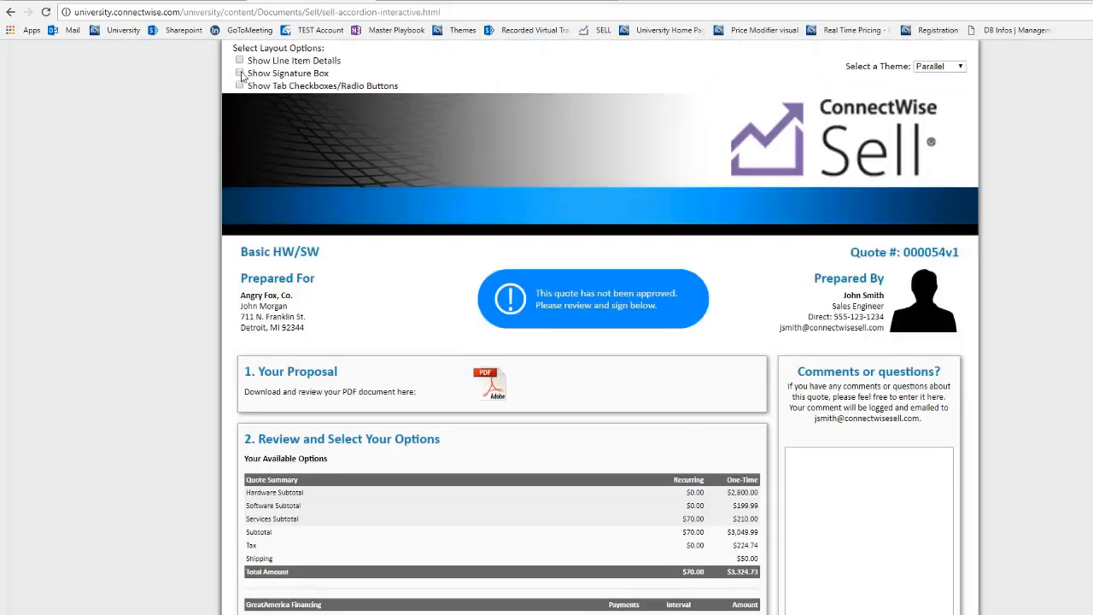
{"action": "scroll", "coordinate": [359, 171], "scroll_direction": "down", "scroll_amount": 5}
{"action": "scroll", "coordinate": [359, 177], "scroll_direction": "down", "scroll_amount": 2}
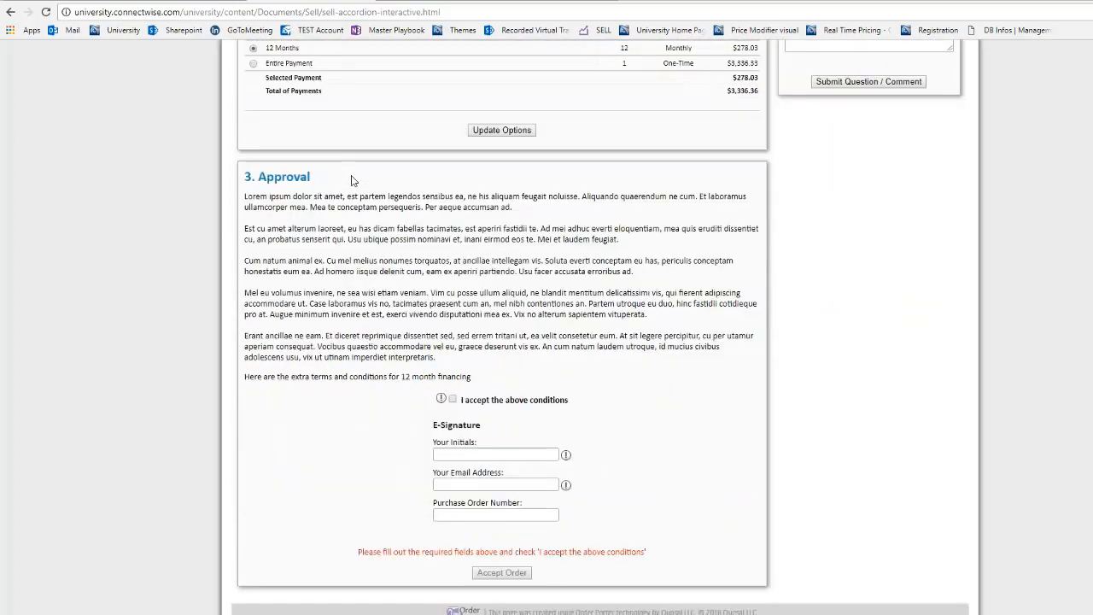
{"action": "scroll", "coordinate": [352, 180], "scroll_direction": "up", "scroll_amount": 7}
{"action": "scroll", "coordinate": [351, 181], "scroll_direction": "up", "scroll_amount": 1}
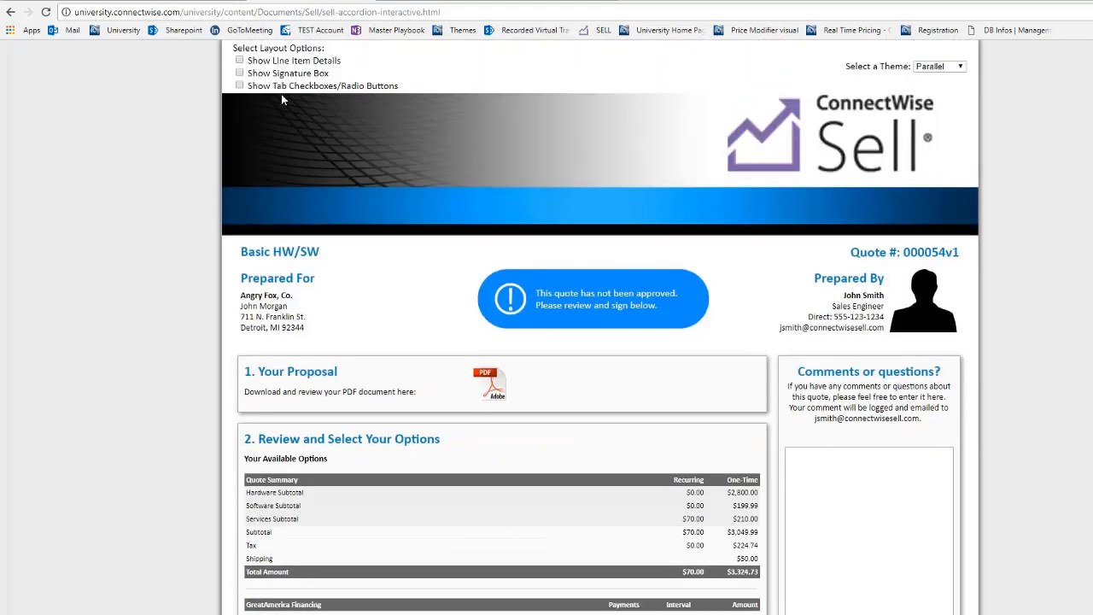
Show line item details on the sample page, expand the Hardware section, and return to the summary-only layout
{"action": "left_click", "coordinate": [240, 61]}
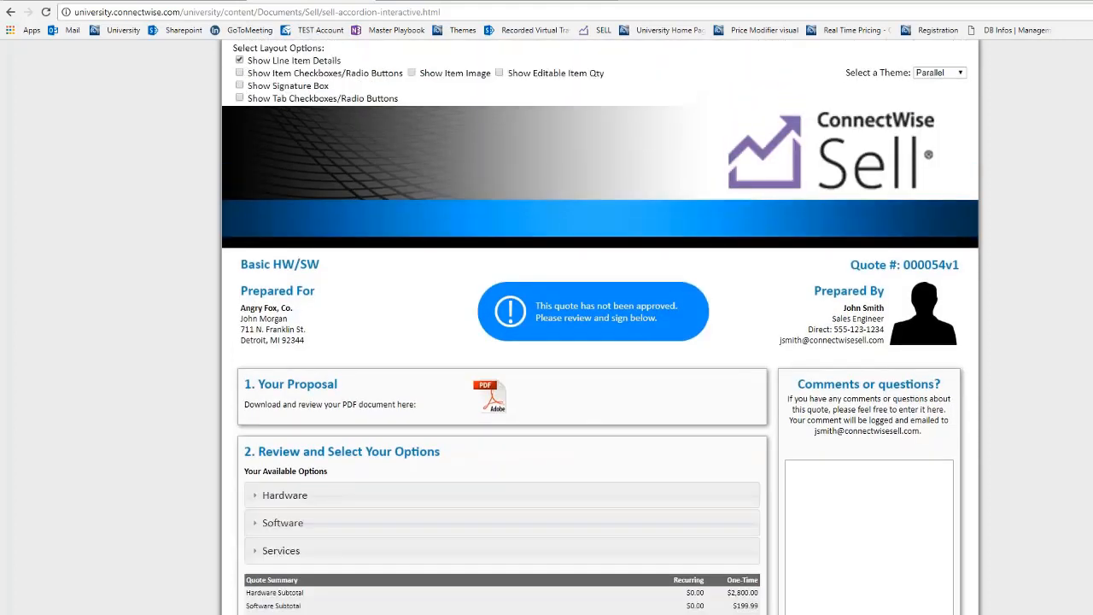
{"action": "scroll", "coordinate": [370, 201], "scroll_direction": "down", "scroll_amount": 2}
{"action": "left_click", "coordinate": [310, 312]}
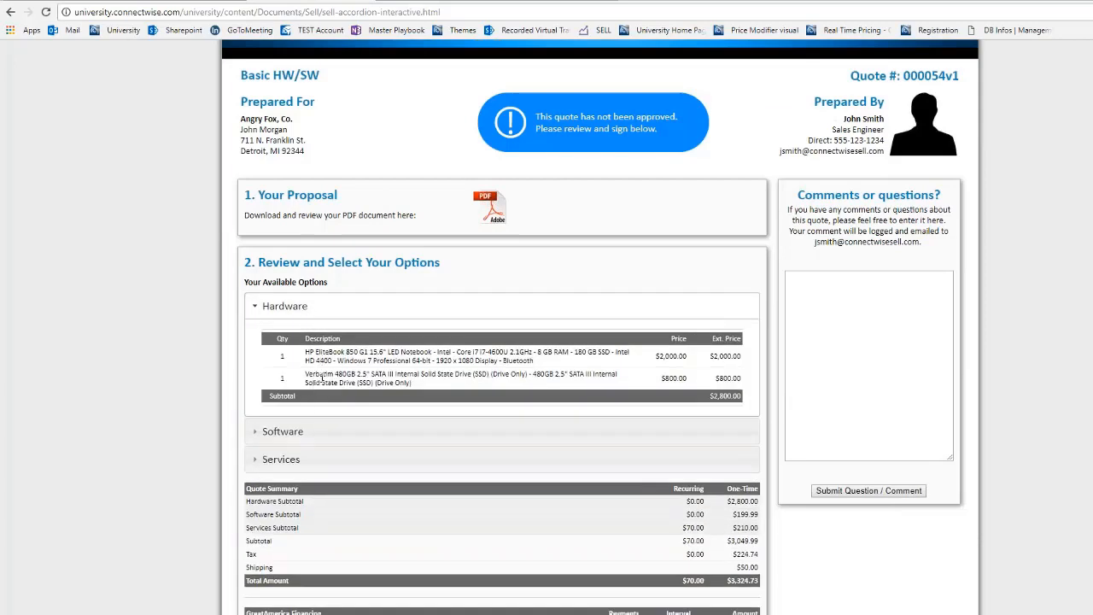
{"action": "scroll", "coordinate": [317, 376], "scroll_direction": "up", "scroll_amount": 2}
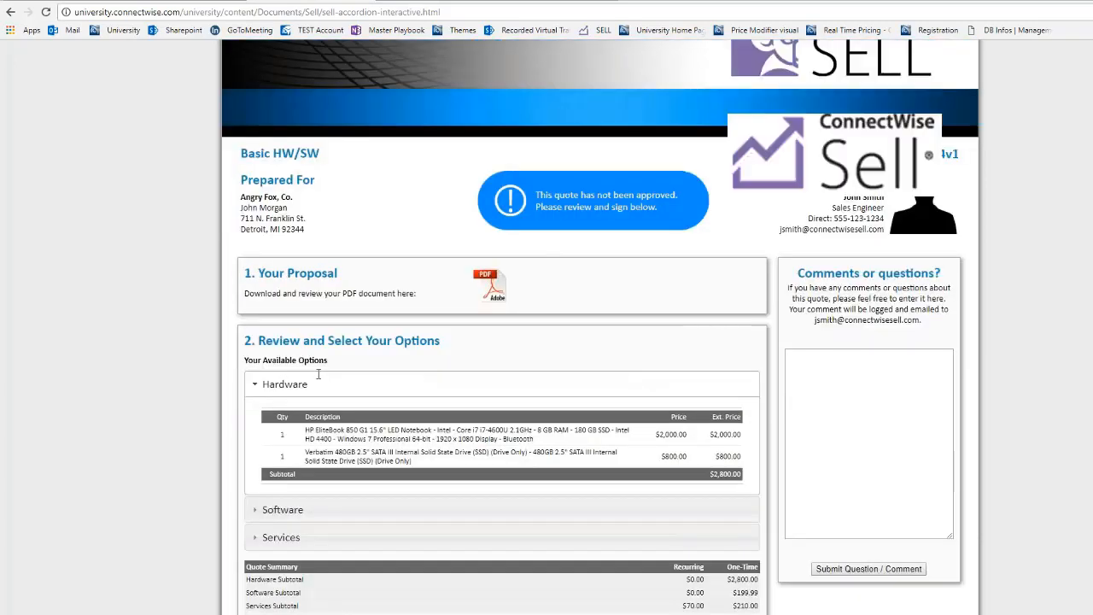
{"action": "scroll", "coordinate": [276, 128], "scroll_direction": "down", "scroll_amount": 2}
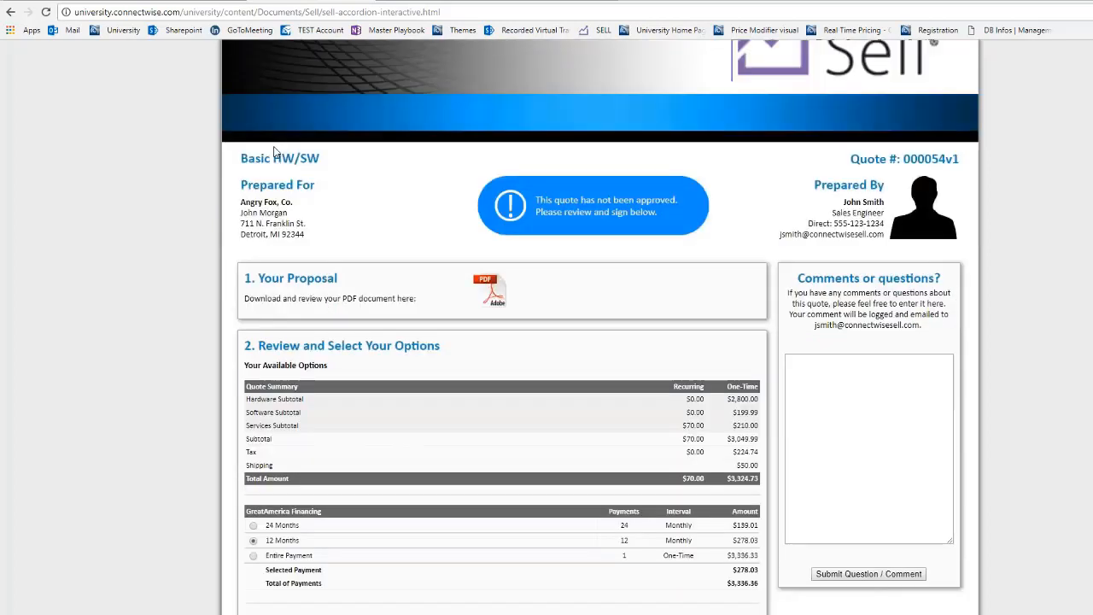
{"action": "key", "text": "ctrl"}
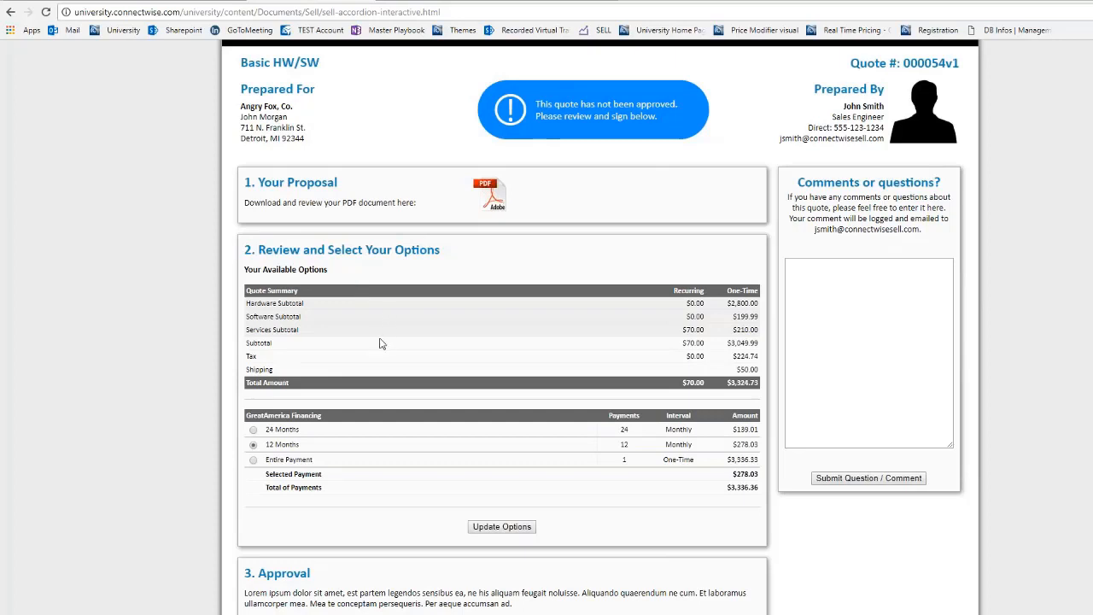
{"action": "scroll", "coordinate": [365, 146], "scroll_direction": "up", "scroll_amount": 2}
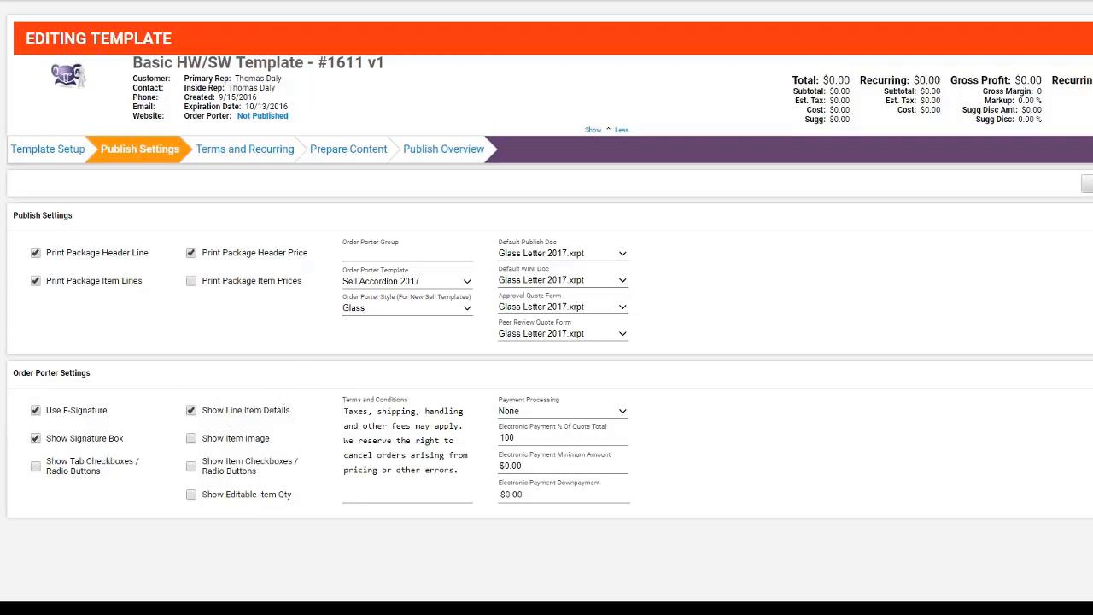
View the Terms and Recurring stage and the Prepare Content tabs of the Basic HW/SW Template
{"action": "left_click", "coordinate": [237, 150]}
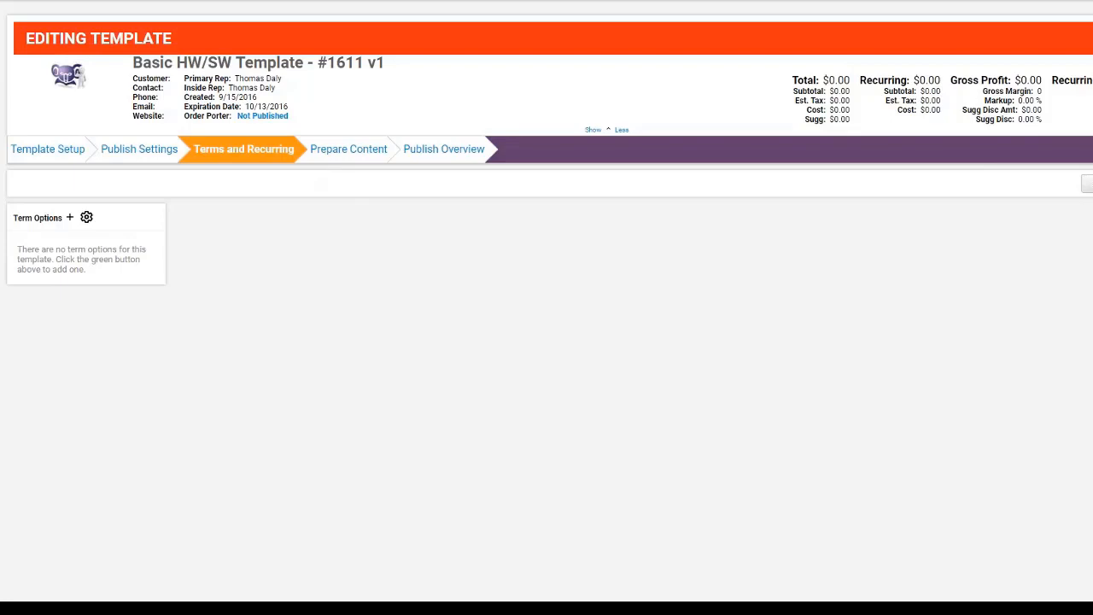
{"action": "left_click", "coordinate": [362, 152]}
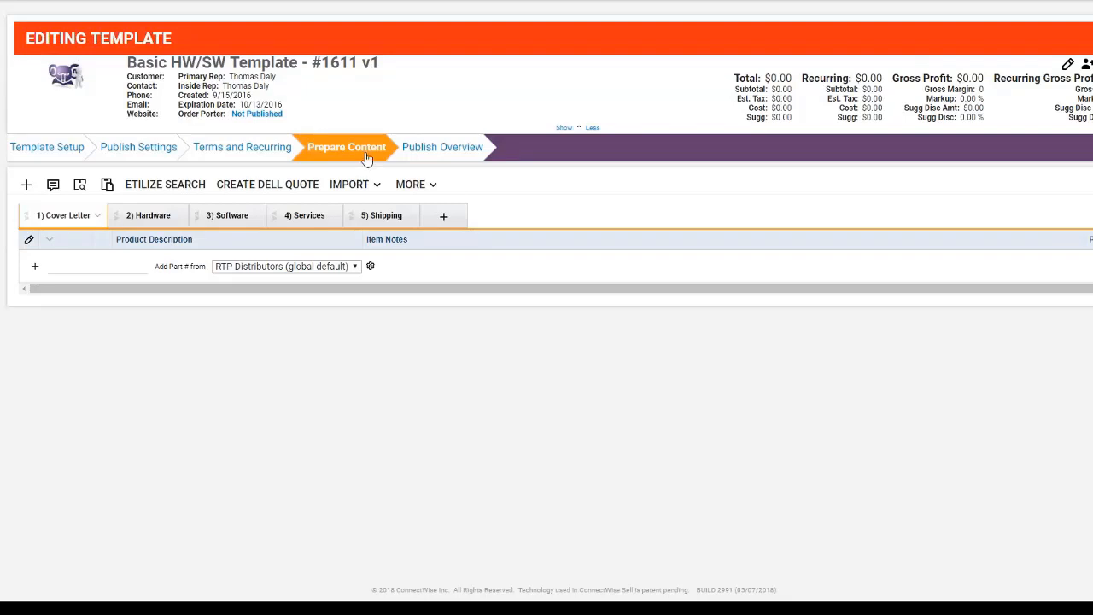
Attach the adhoc-koala PDF document to the template in its publish overview
{"action": "left_click", "coordinate": [441, 149]}
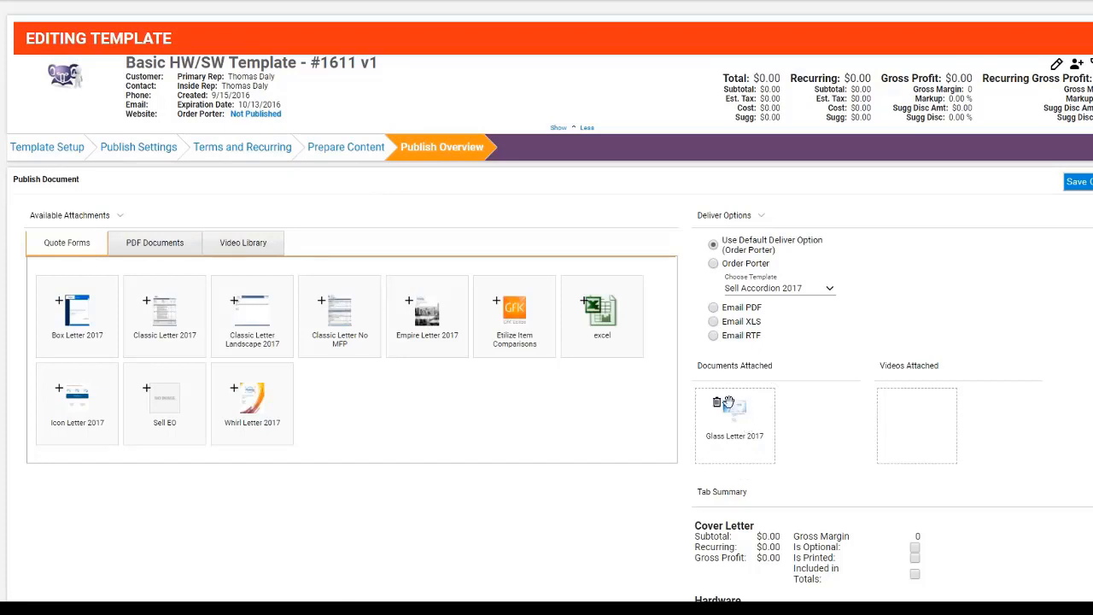
{"action": "left_click", "coordinate": [177, 246]}
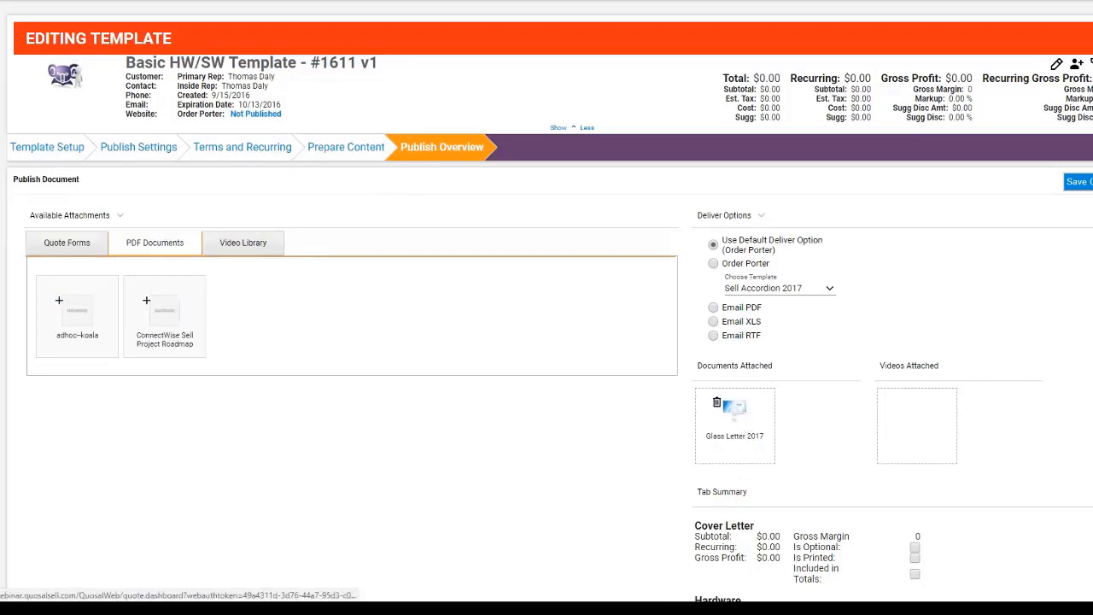
{"action": "left_click", "coordinate": [58, 305]}
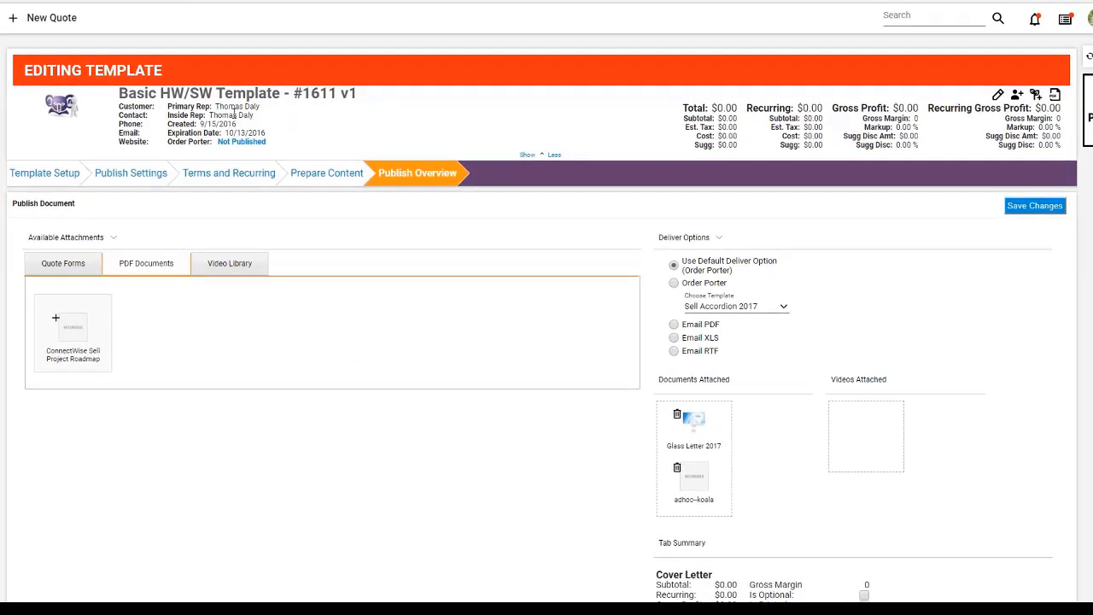
Create a new quote from the Basic Quote Template, attaching the customer SN Services and its Main site
{"action": "left_click", "coordinate": [57, 19]}
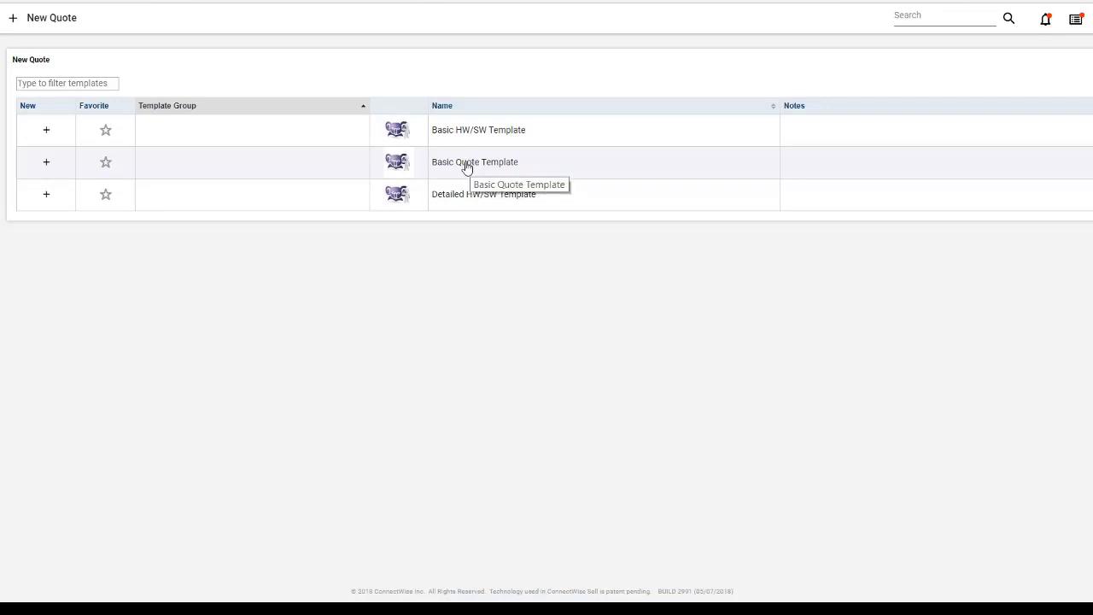
{"action": "left_click", "coordinate": [468, 165]}
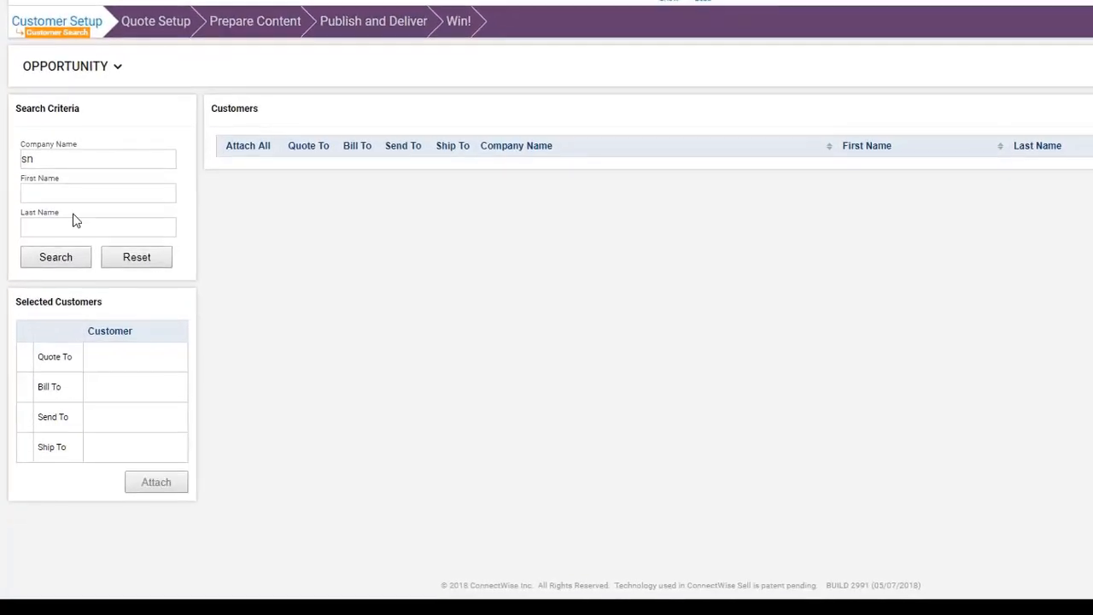
{"action": "left_click", "coordinate": [45, 260]}
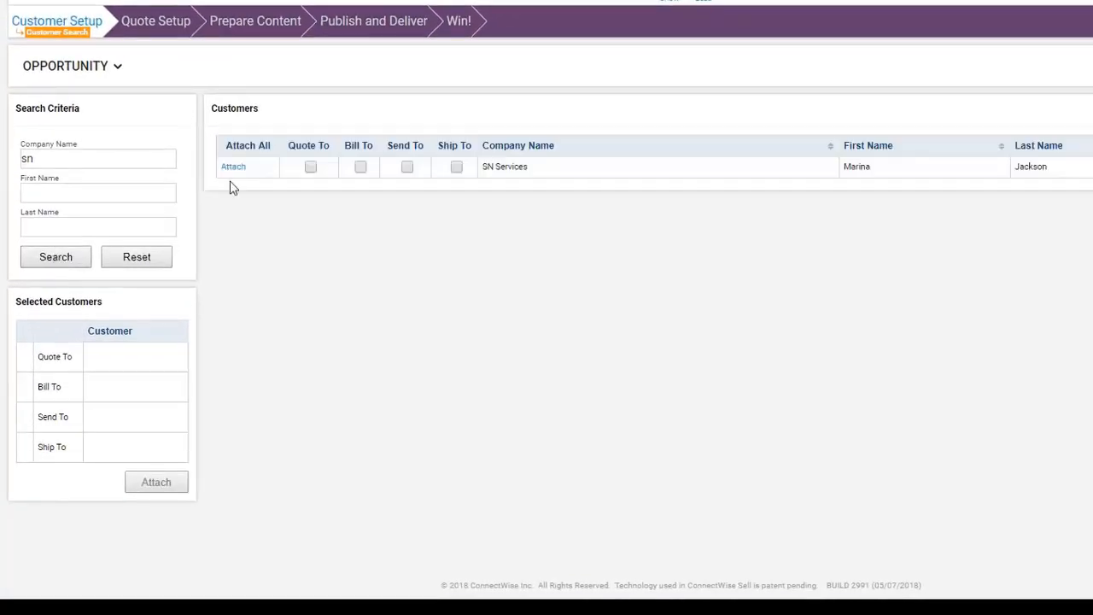
{"action": "left_click", "coordinate": [233, 167]}
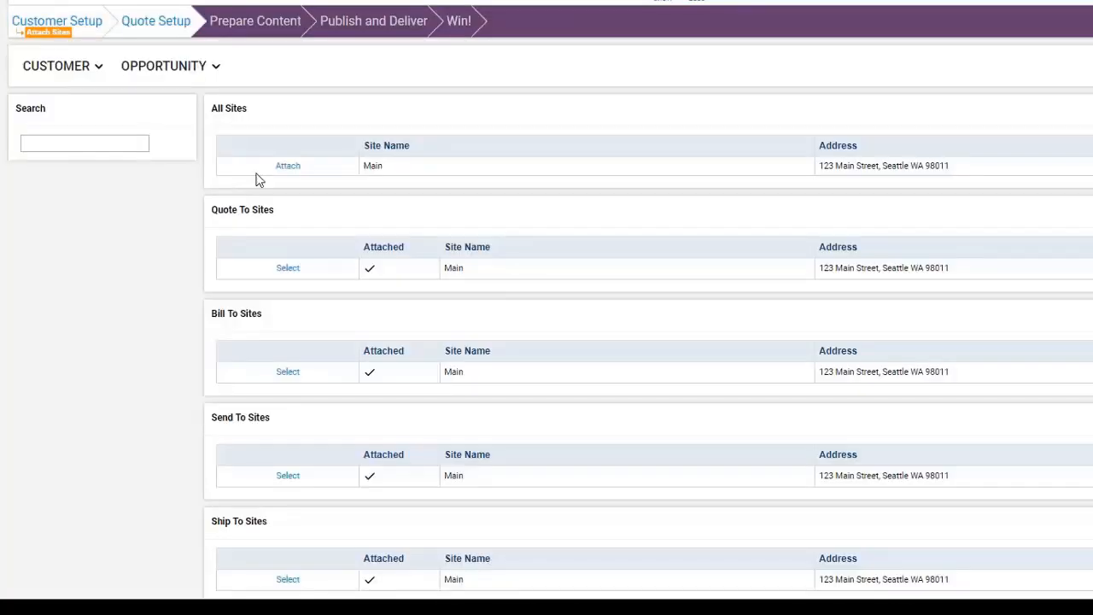
{"action": "left_click", "coordinate": [288, 166]}
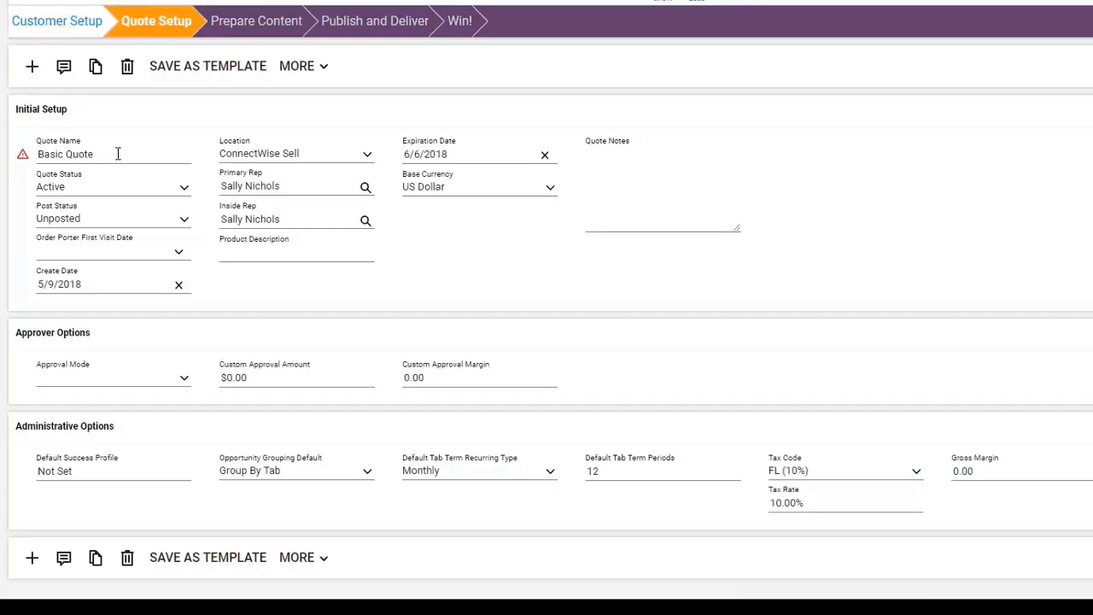
Name the quote "Local Gov't Template", enter "Use for city and county quotes" as its quote notes, and save
{"action": "left_click", "coordinate": [115, 154]}
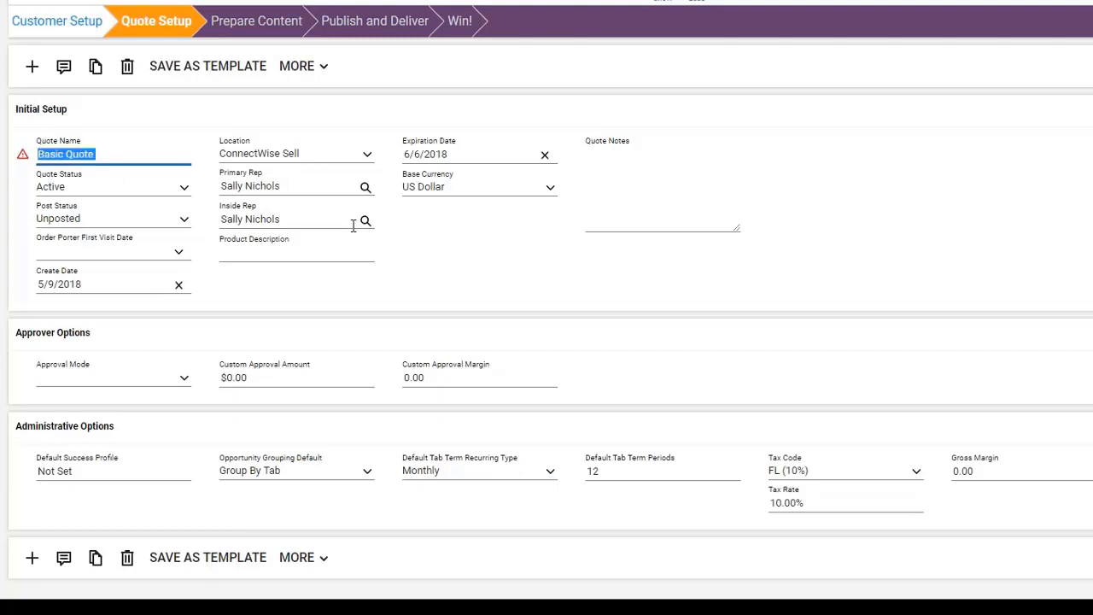
{"action": "type", "text": "Local "}
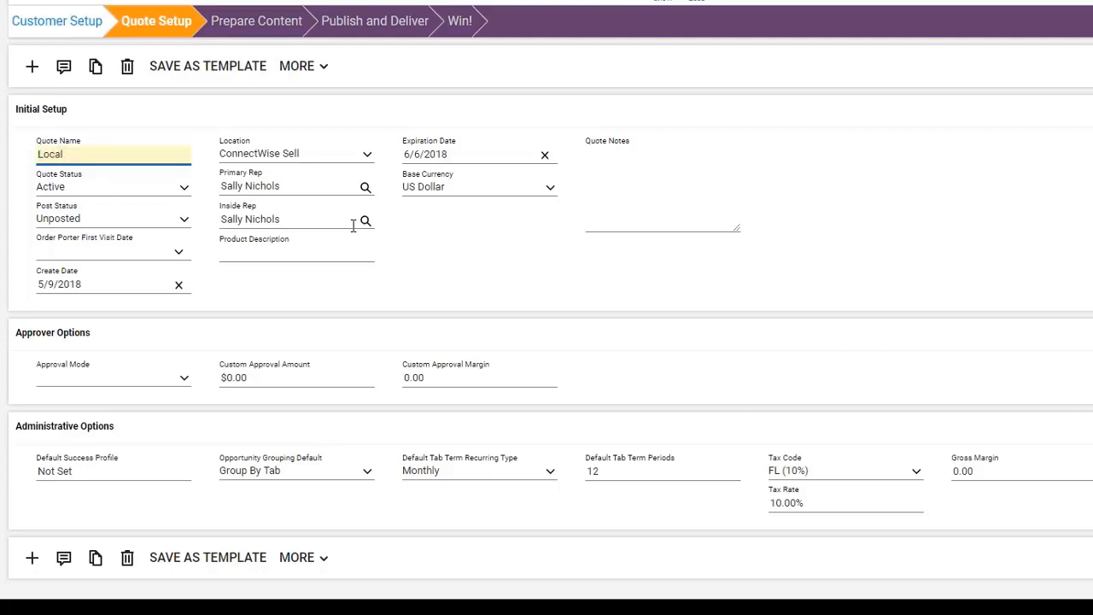
{"action": "type", "text": "Gov't Template"}
{"action": "left_click", "coordinate": [656, 172]}
{"action": "left_click", "coordinate": [655, 173]}
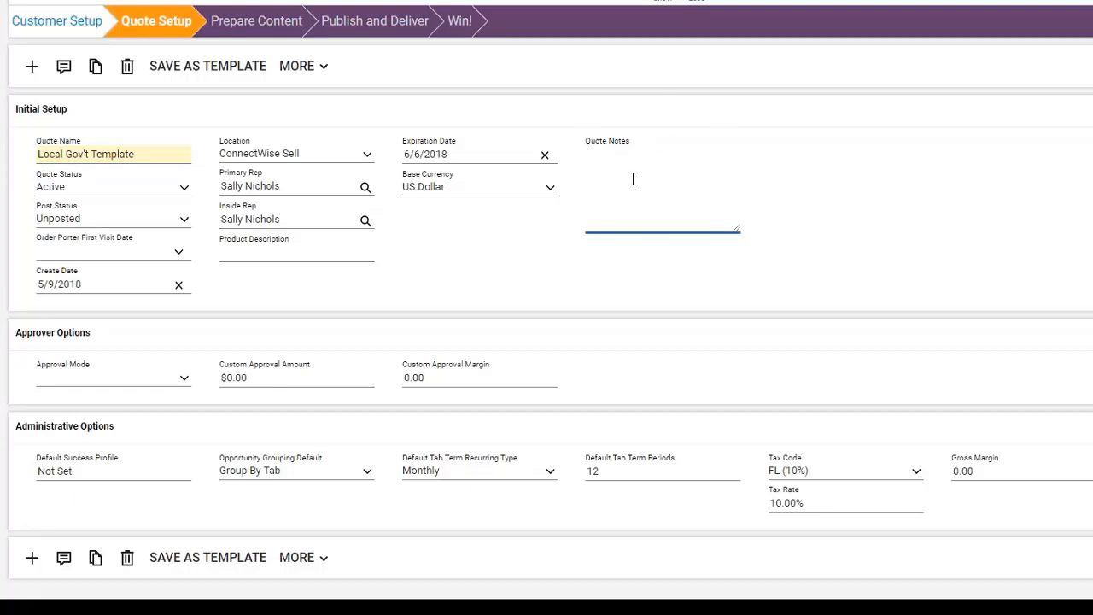
{"action": "type", "text": "Use for city and county quotes"}
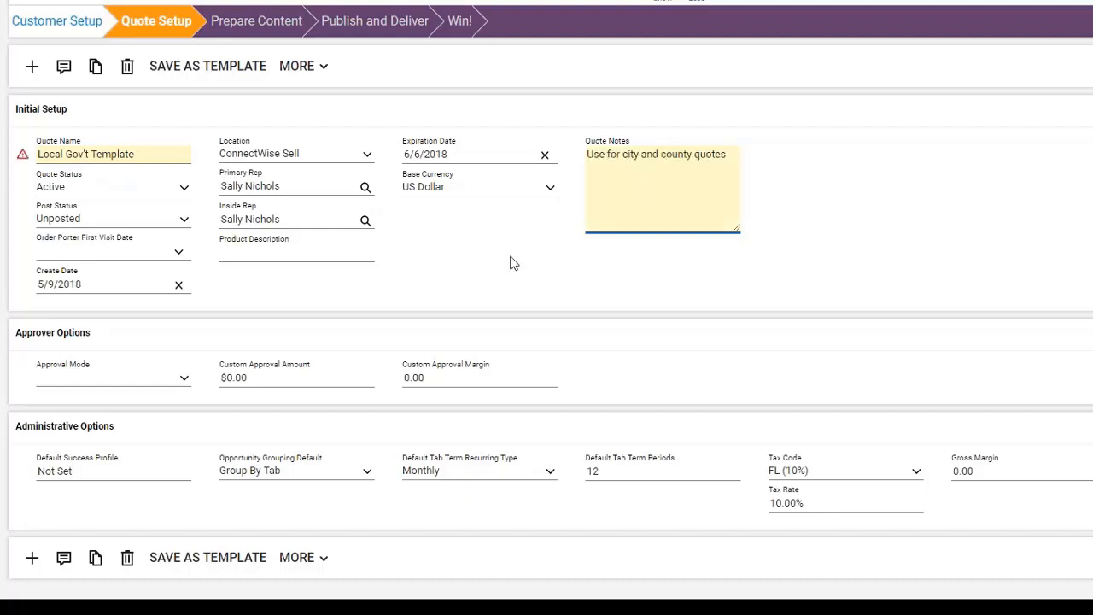
{"action": "left_click", "coordinate": [502, 192]}
{"action": "left_click", "coordinate": [502, 193]}
{"action": "left_click", "coordinate": [957, 224]}
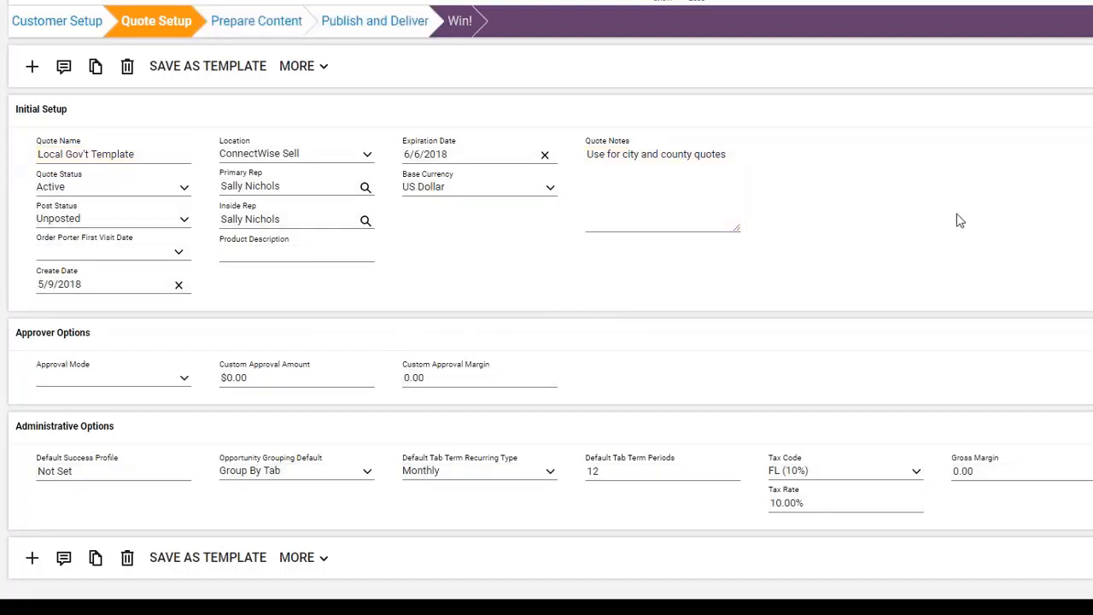
Add a Cover Letter tab to the quote's content
{"action": "left_click", "coordinate": [244, 27]}
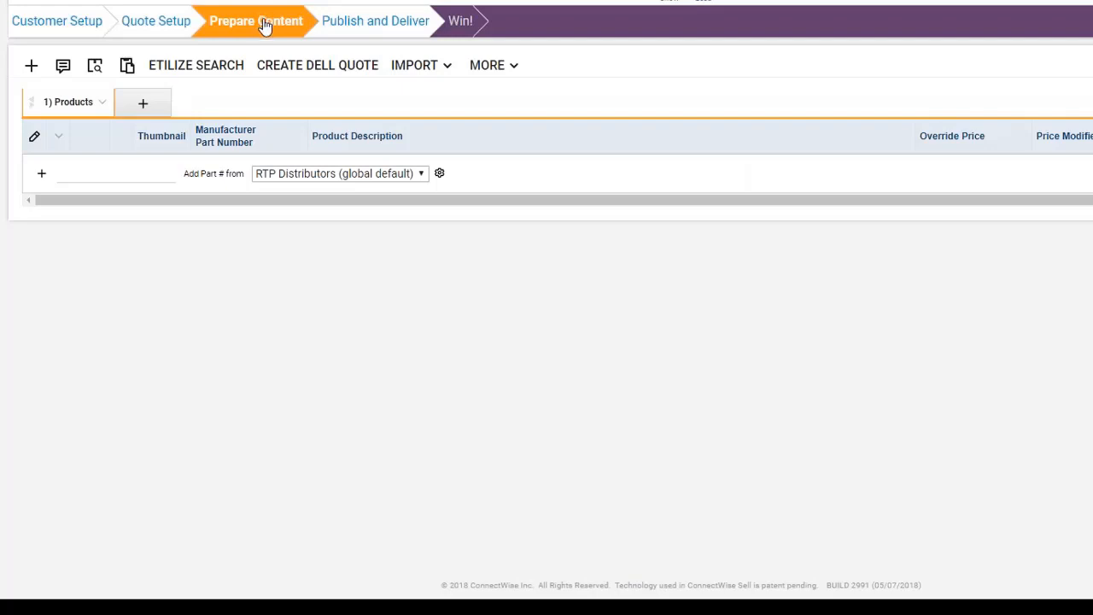
{"action": "left_click", "coordinate": [143, 106]}
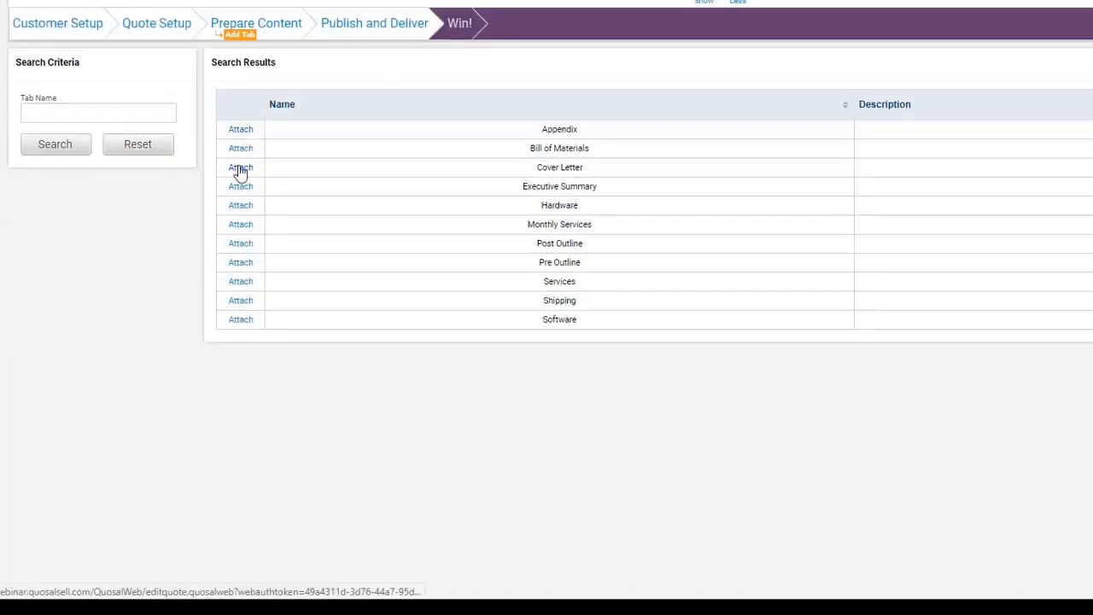
{"action": "left_click", "coordinate": [240, 168]}
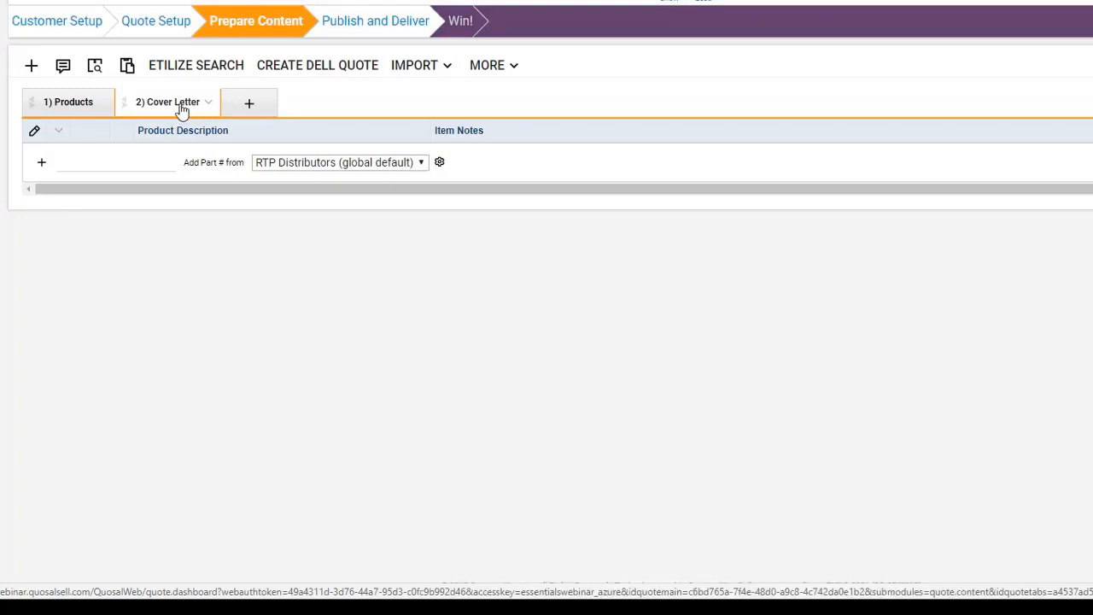
Add a new item to the Cover Letter tab and paste the prepared letter text into its notes
{"action": "left_click", "coordinate": [31, 68]}
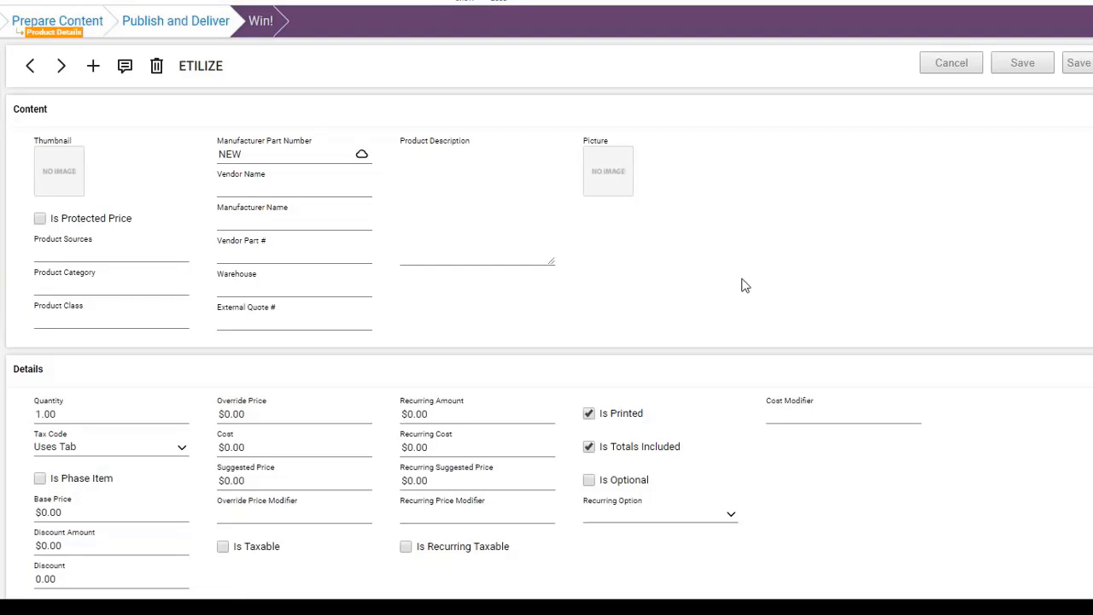
{"action": "scroll", "coordinate": [743, 286], "scroll_direction": "down", "scroll_amount": 10}
{"action": "left_click", "coordinate": [154, 259]}
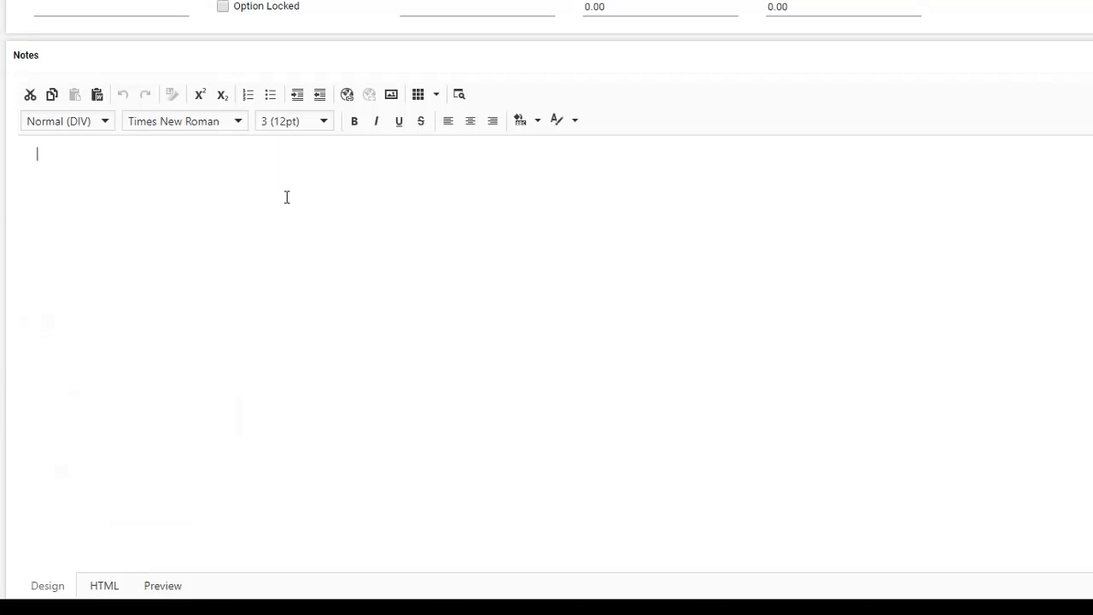
{"action": "key", "text": "ctrl+v"}
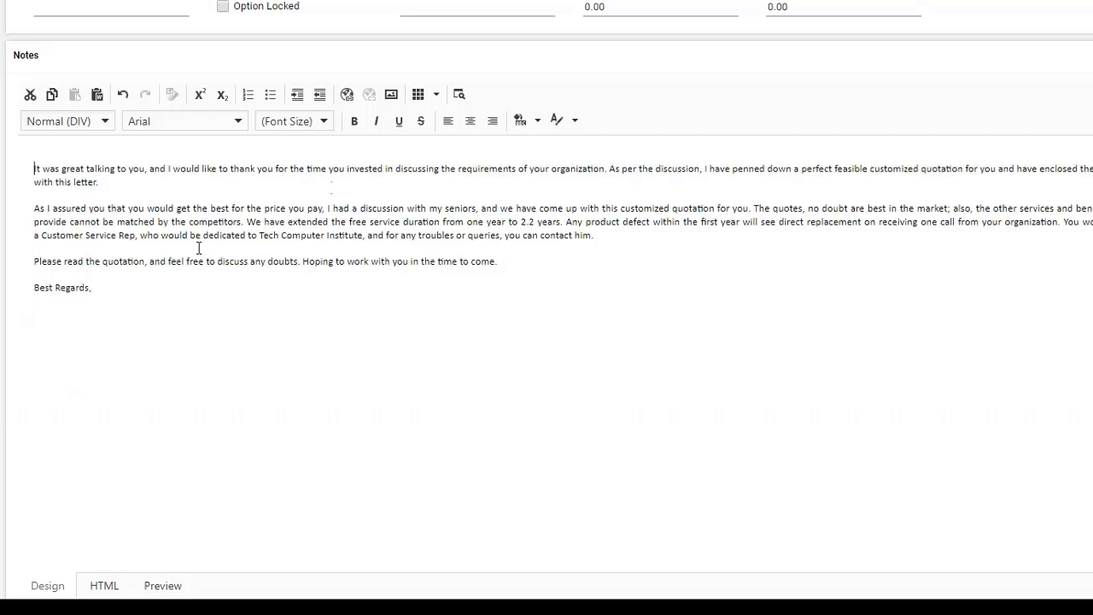
Set the whole cover letter text in the notes to font size 4 (14pt)
{"action": "left_click_drag", "start_coordinate": [132, 288], "coordinate": [29, 166]}
{"action": "left_click", "coordinate": [324, 122]}
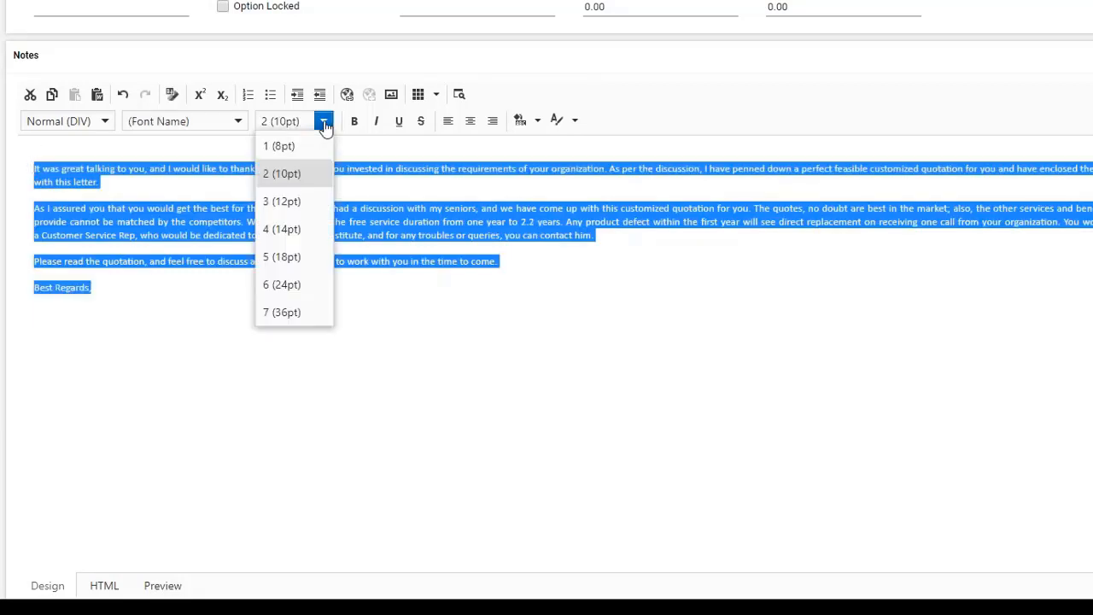
{"action": "left_click", "coordinate": [287, 231]}
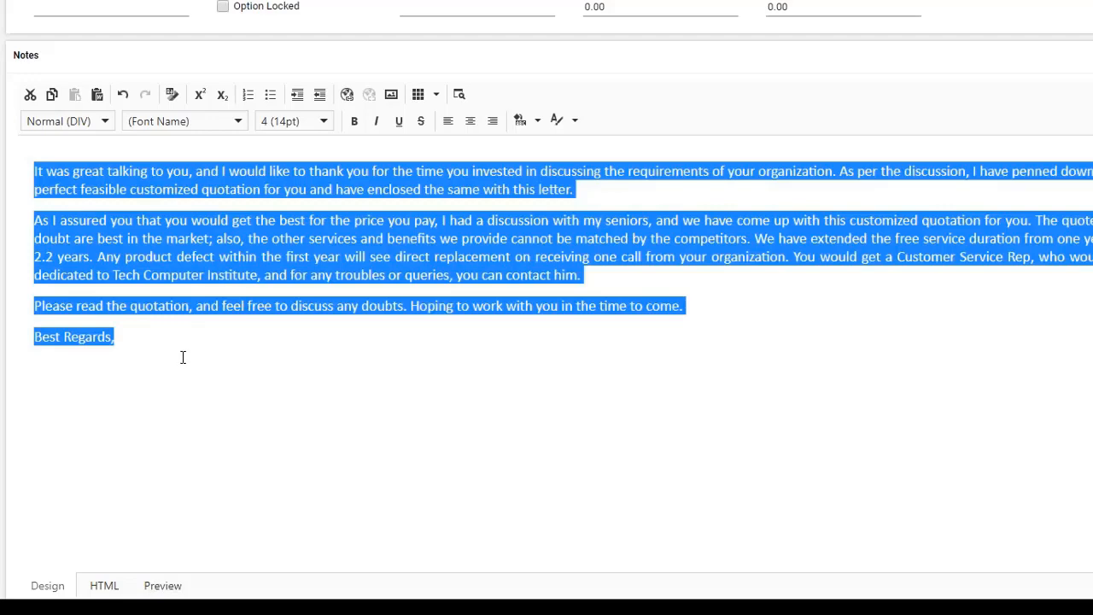
{"action": "left_click", "coordinate": [416, 186]}
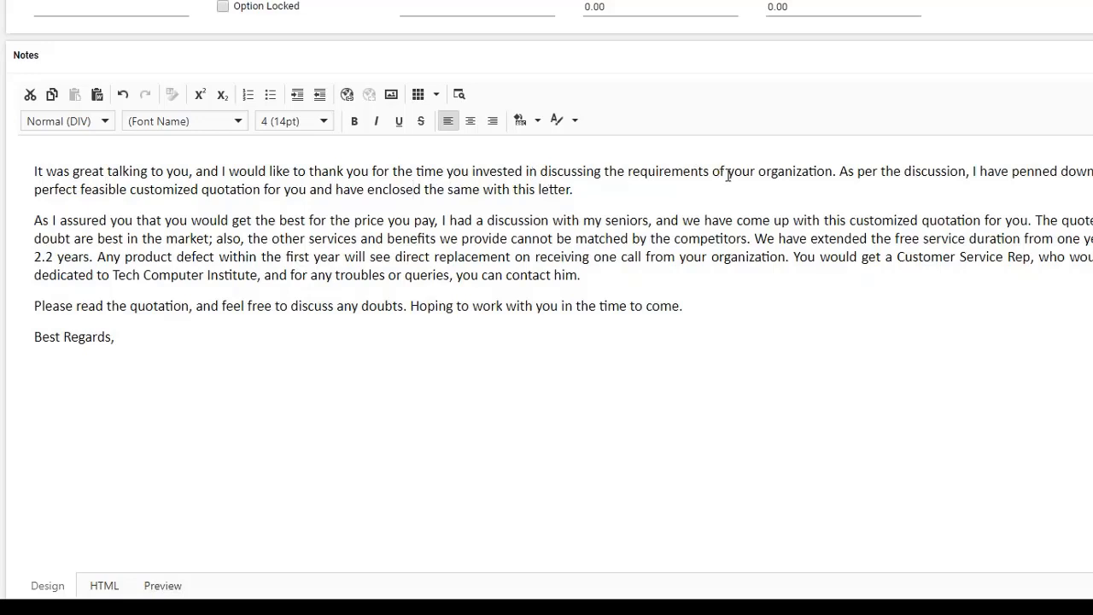
Delete "your organization" from the first sentence of the cover letter in the notes
{"action": "left_click_drag", "start_coordinate": [728, 175], "coordinate": [834, 175]}
{"action": "key", "text": "Delete"}
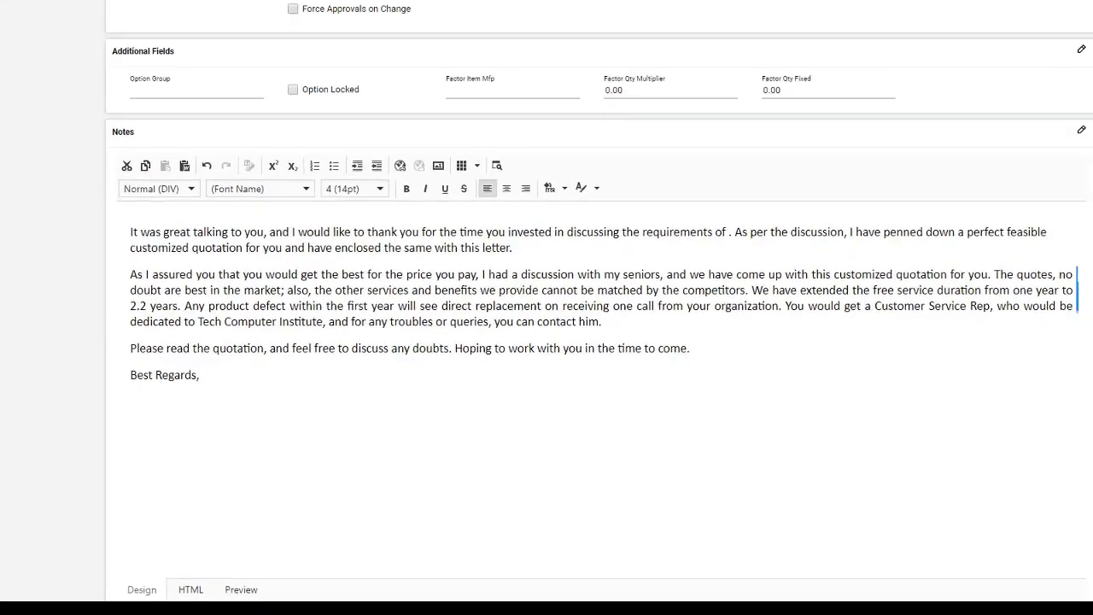
Switch to the ConnectWise University documentation and examine the RTF Tag Descriptions table for the customer's company name tag
{"action": "left_click", "coordinate": [392, 13]}
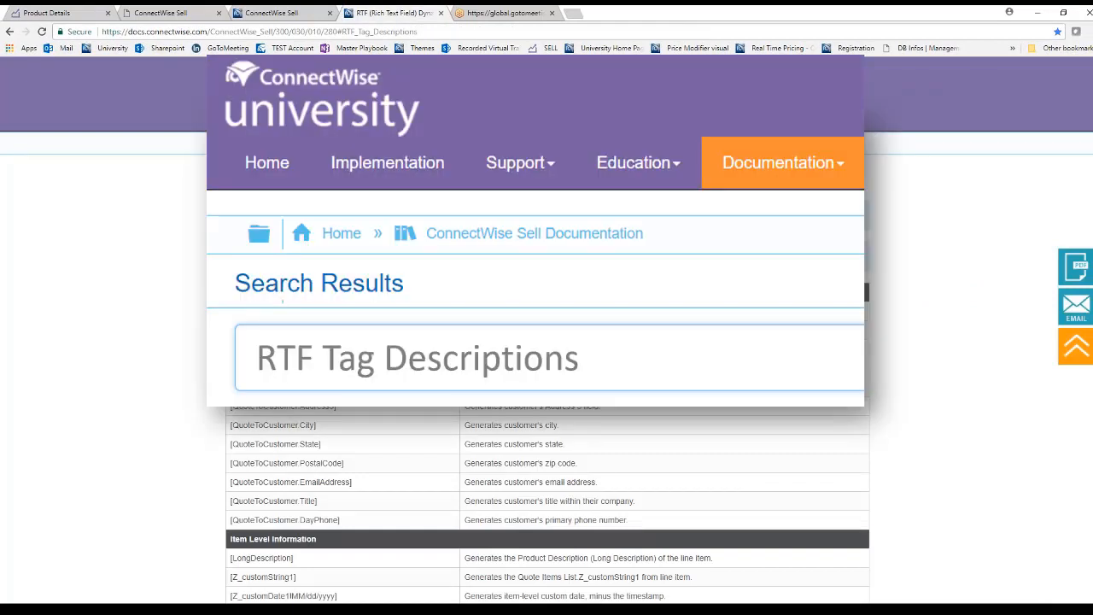
{"action": "scroll", "coordinate": [356, 176], "scroll_direction": "up", "scroll_amount": 3}
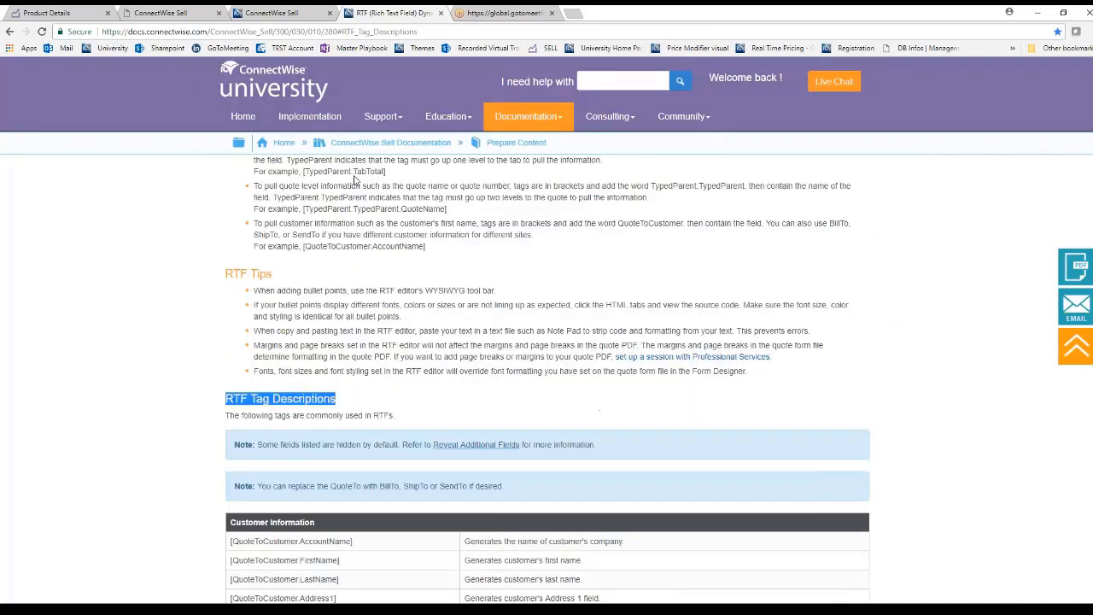
{"action": "scroll", "coordinate": [356, 176], "scroll_direction": "down", "scroll_amount": 6}
{"action": "scroll", "coordinate": [373, 245], "scroll_direction": "up", "scroll_amount": 3}
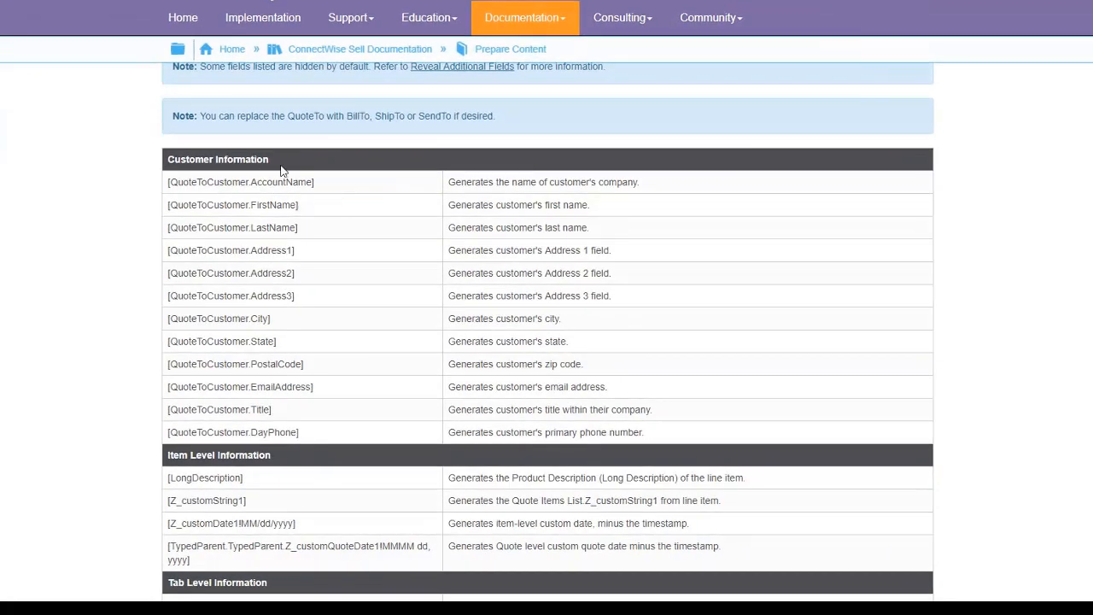
{"action": "left_click", "coordinate": [324, 190]}
{"action": "scroll", "coordinate": [315, 193], "scroll_direction": "down", "scroll_amount": 1}
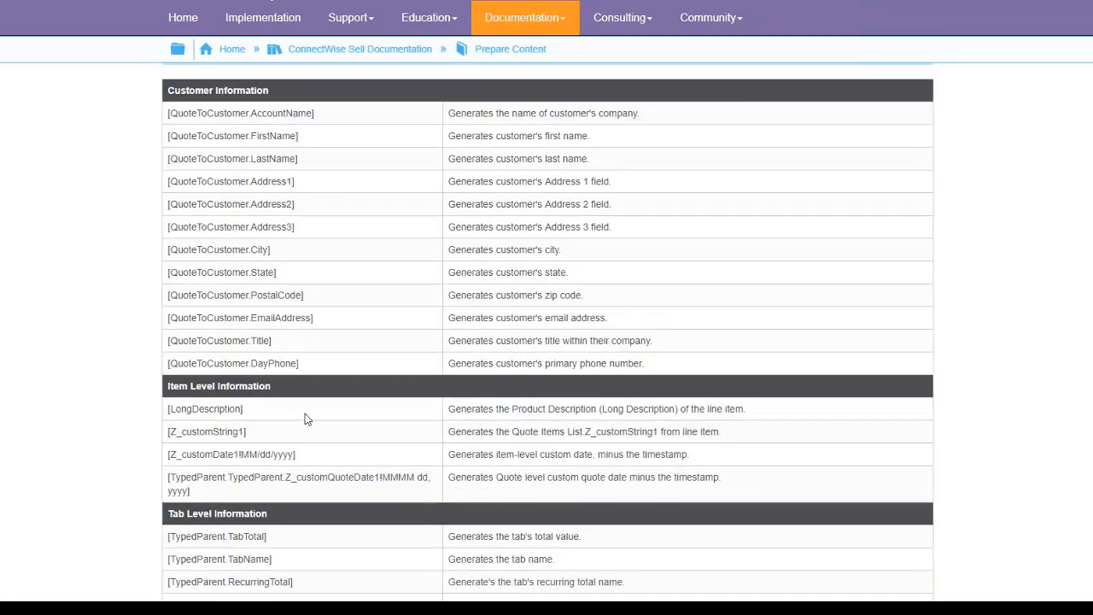
{"action": "scroll", "coordinate": [305, 414], "scroll_direction": "up", "scroll_amount": 2}
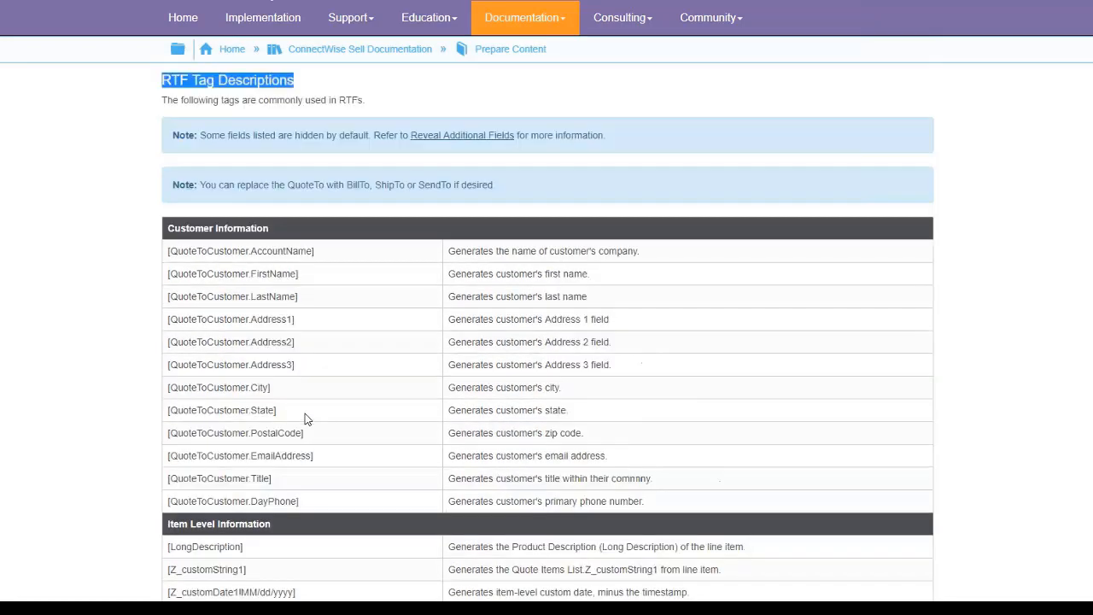
{"action": "left_click", "coordinate": [318, 258]}
{"action": "left_click_drag", "start_coordinate": [454, 251], "coordinate": [635, 255]}
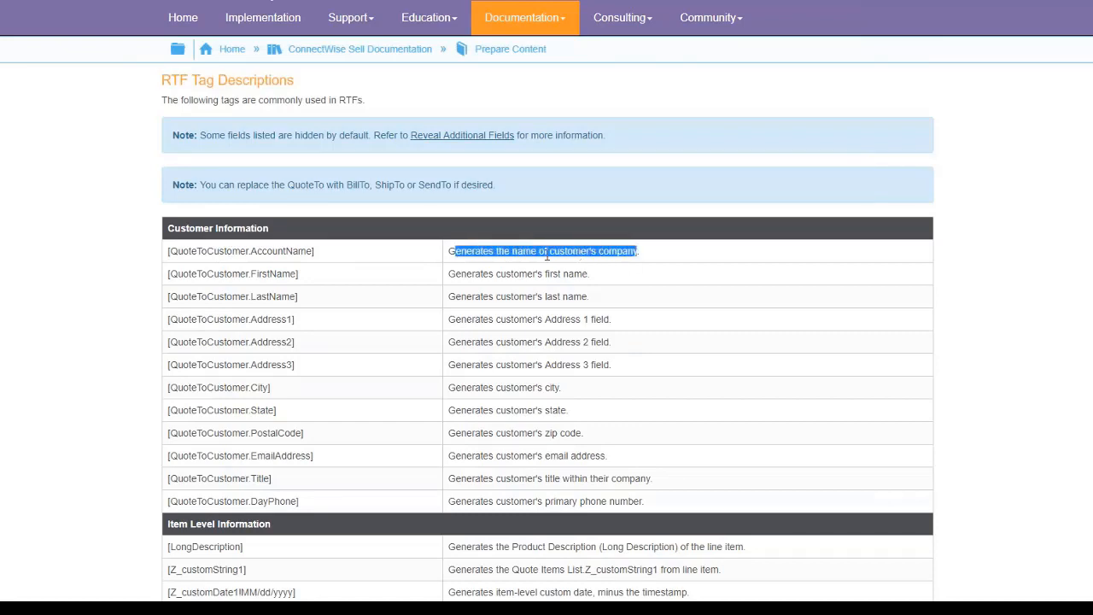
Copy the [QuoteToCustomer.AccountName] tag and paste it after "the requirements of" in the cover letter
{"action": "left_click_drag", "start_coordinate": [340, 259], "coordinate": [171, 261]}
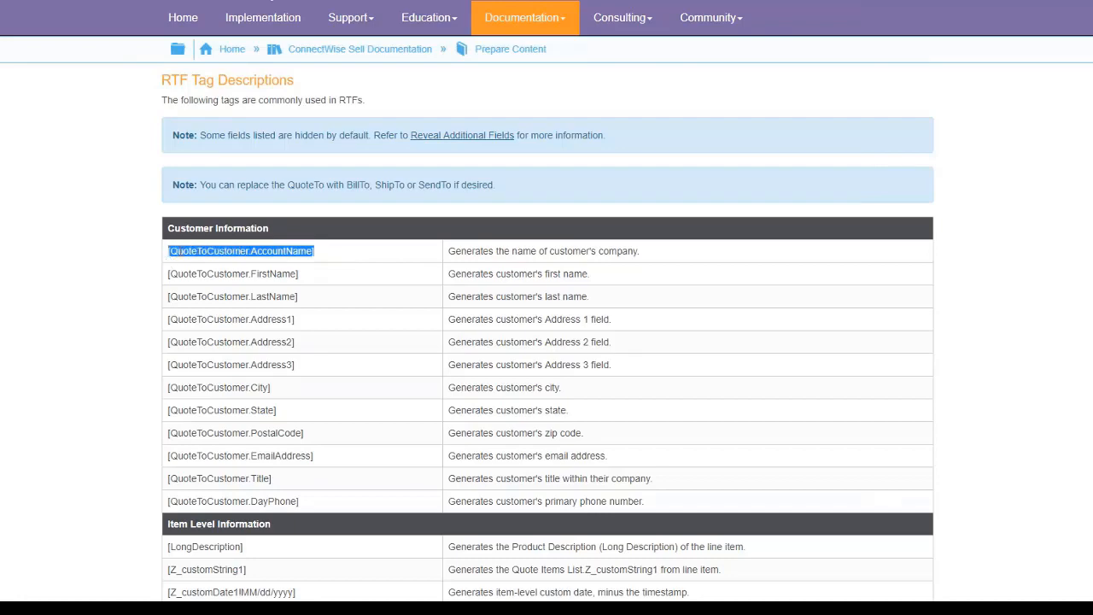
{"action": "right_click", "coordinate": [186, 247]}
{"action": "left_click", "coordinate": [209, 262]}
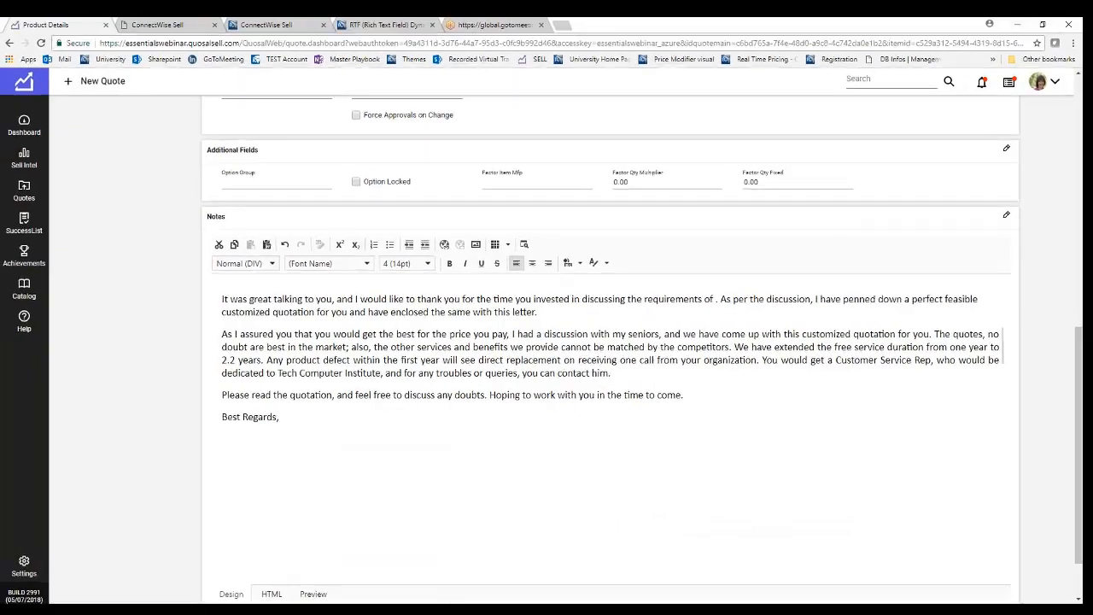
{"action": "key", "text": "ctrl+v"}
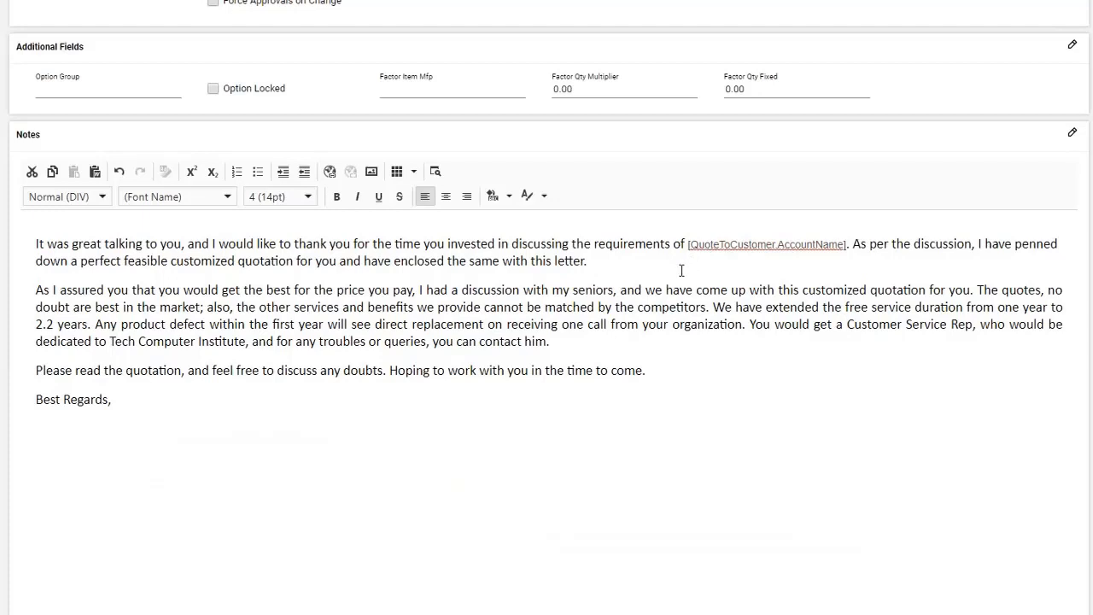
Set the whole cover letter text, including the pasted tag, to font size 3 (12pt) and black font colour
{"action": "left_click", "coordinate": [731, 245]}
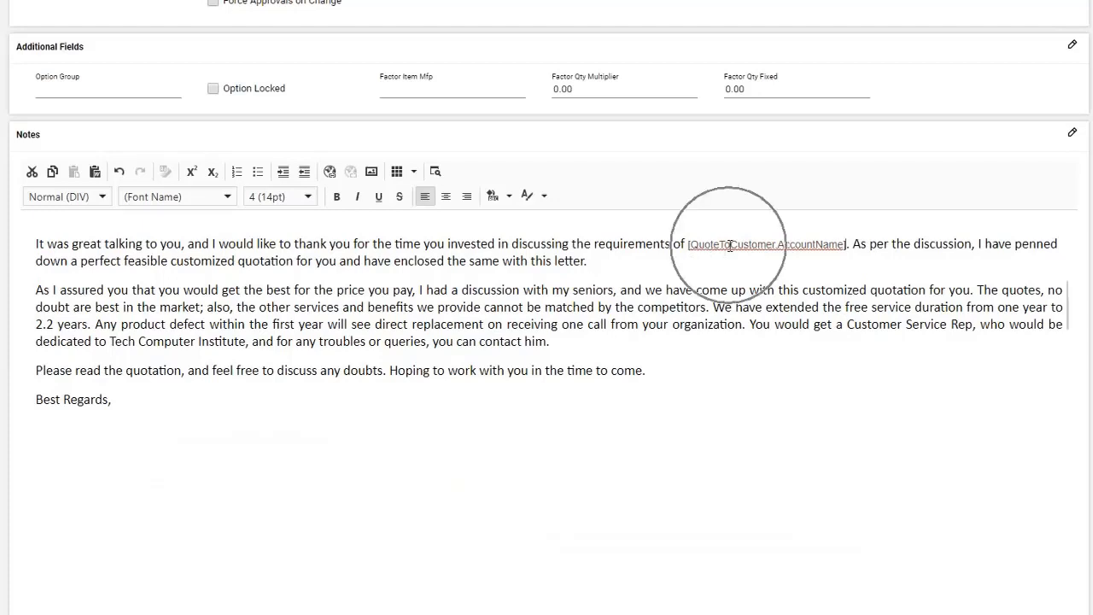
{"action": "left_click_drag", "start_coordinate": [112, 400], "coordinate": [34, 243]}
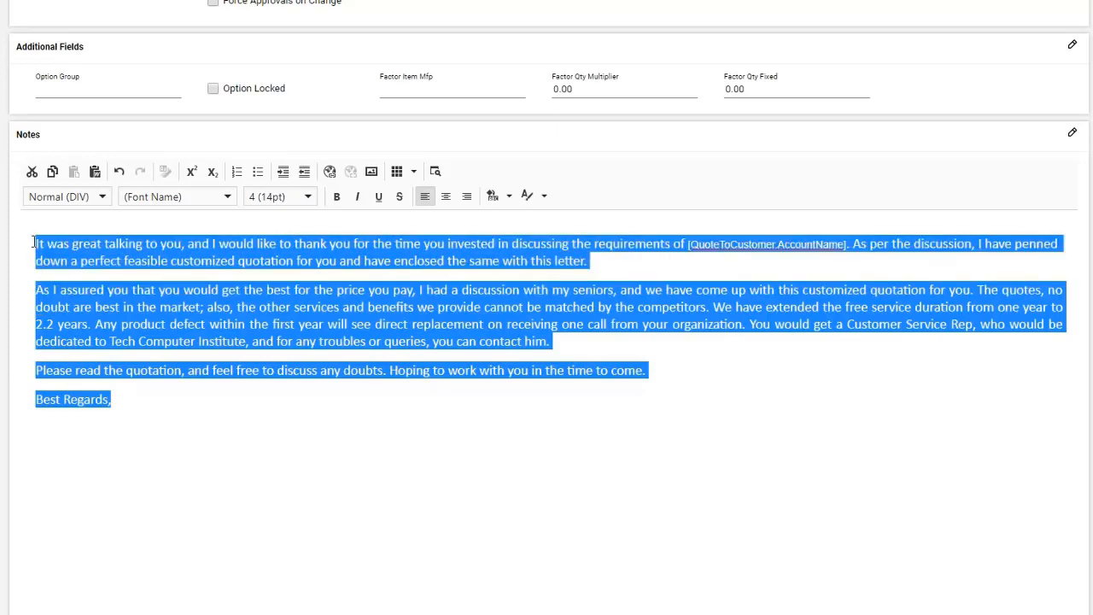
{"action": "left_click", "coordinate": [309, 197]}
{"action": "left_click", "coordinate": [270, 273]}
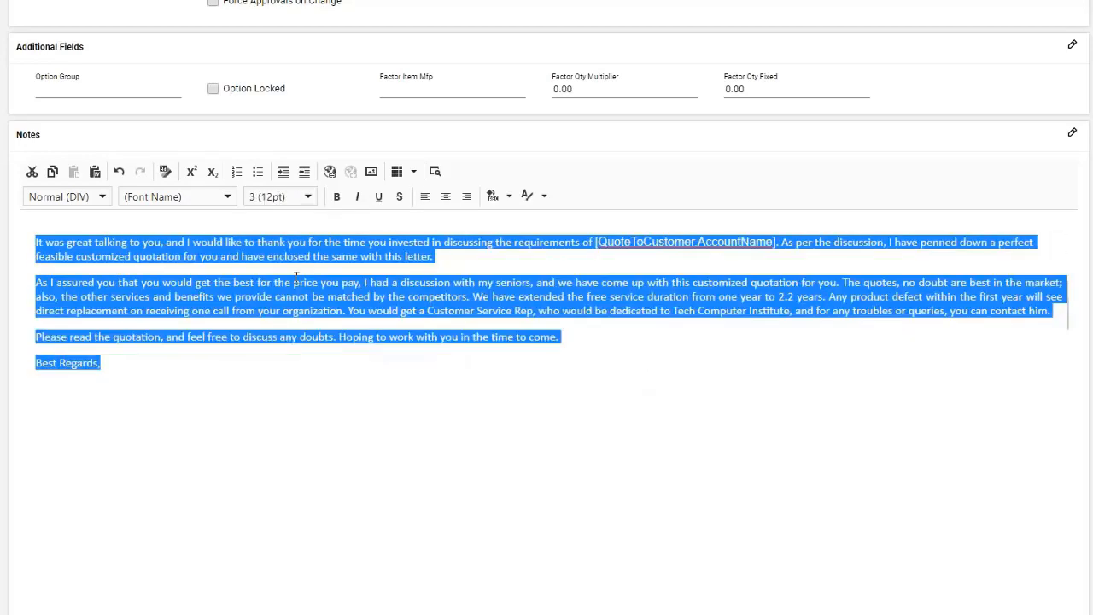
{"action": "left_click", "coordinate": [544, 196]}
{"action": "left_click", "coordinate": [527, 215]}
{"action": "left_click", "coordinate": [478, 269]}
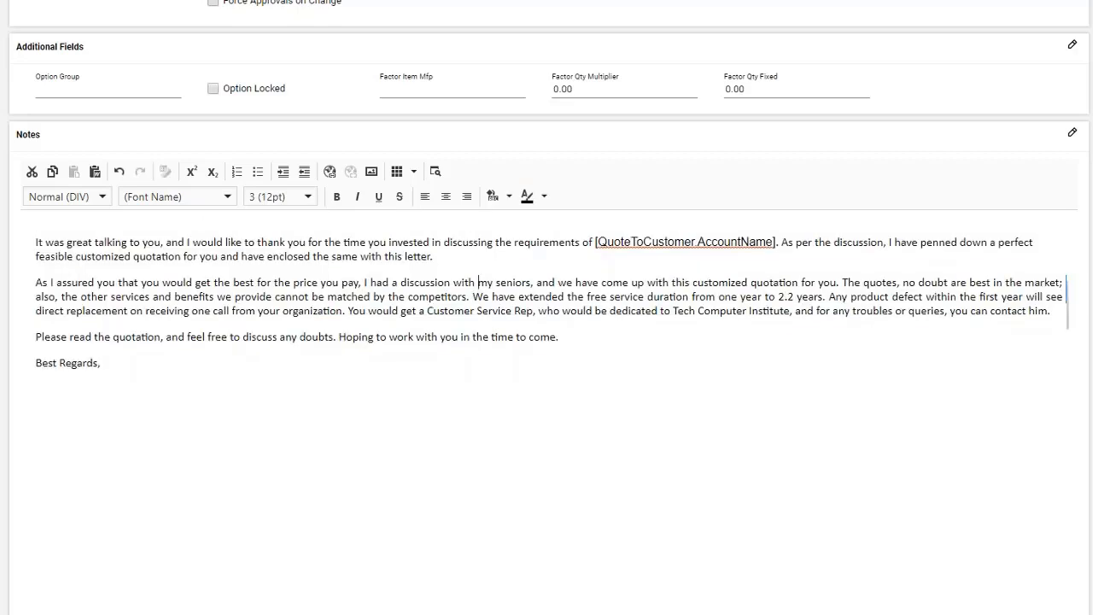
Choose the Calibri font in the notes editor, then save and close the cover letter item
{"action": "left_click", "coordinate": [226, 198]}
{"action": "left_click", "coordinate": [174, 273]}
{"action": "left_click", "coordinate": [689, 275]}
{"action": "scroll", "coordinate": [653, 391], "scroll_direction": "down", "scroll_amount": 2}
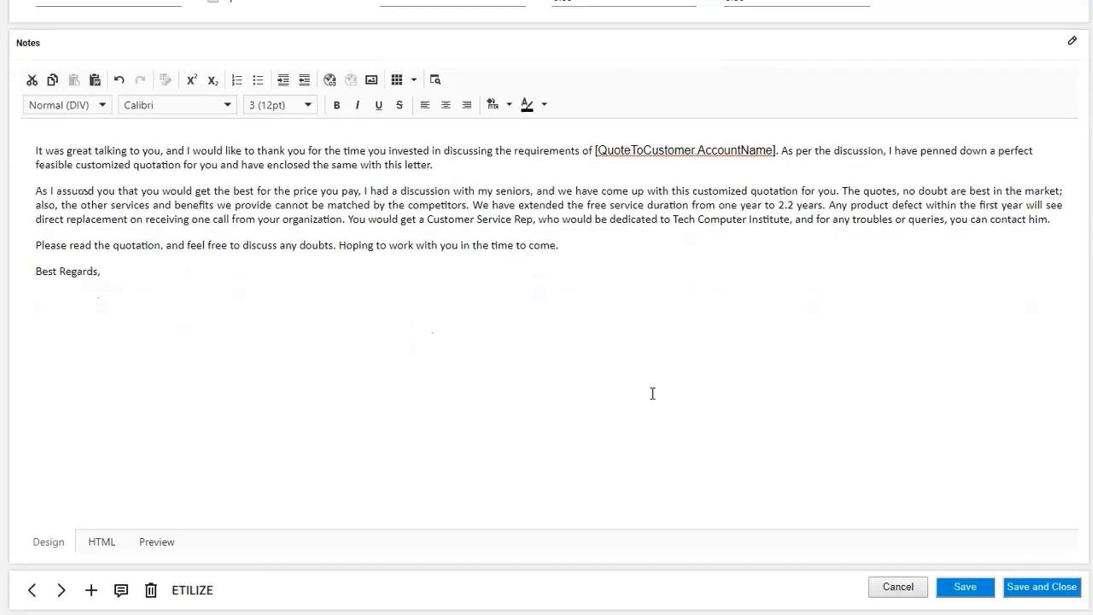
{"action": "left_click", "coordinate": [1015, 596]}
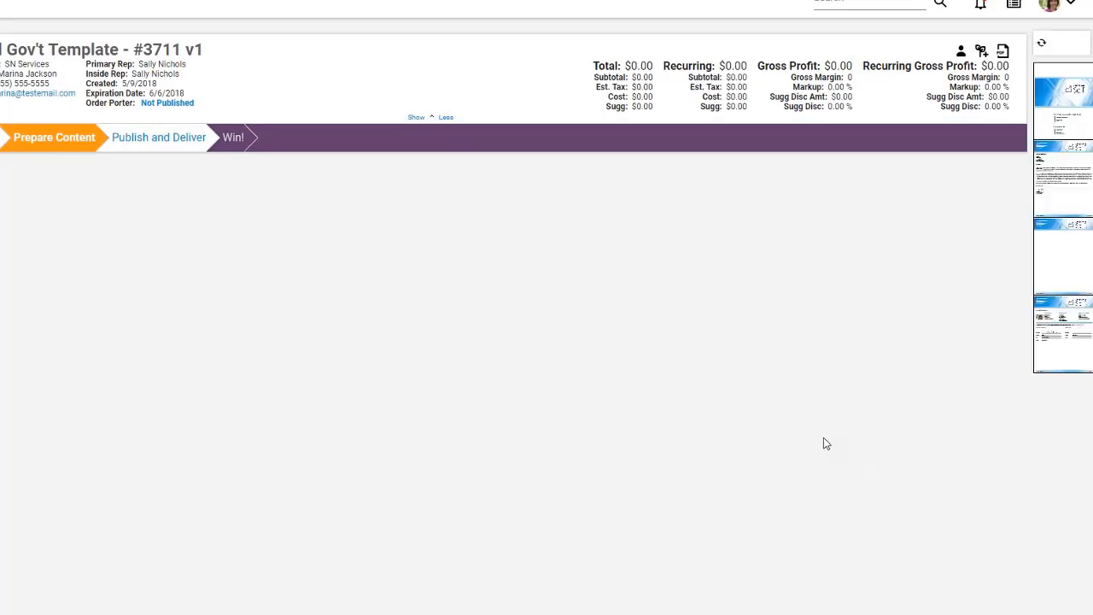
Refresh the quote's page previews and view the enlarged cover letter page
{"action": "mouse_move", "coordinate": [1062, 92]}
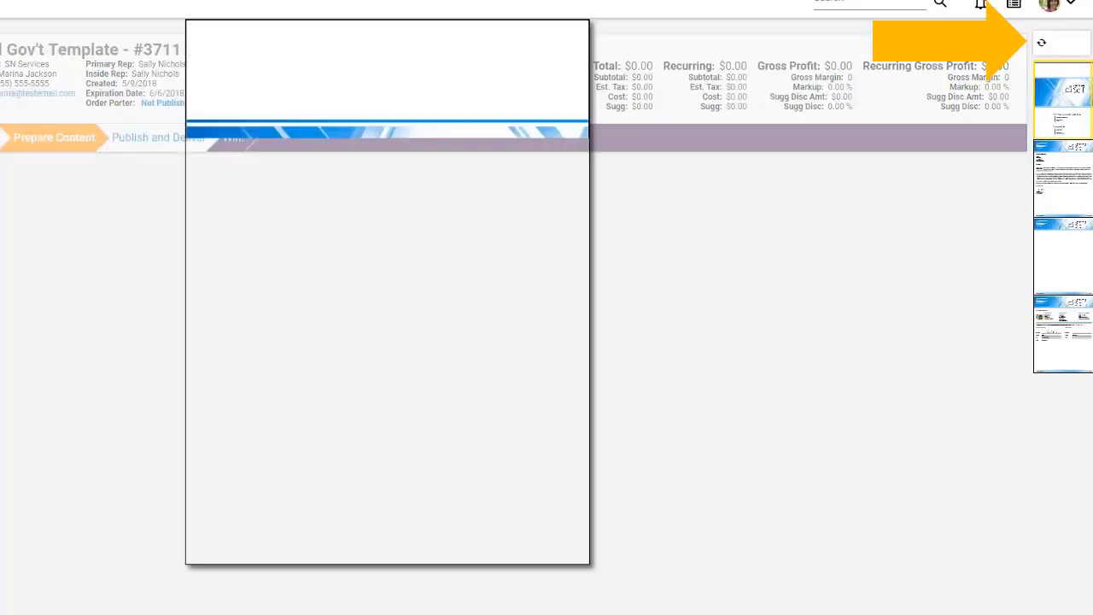
{"action": "left_click", "coordinate": [1042, 43]}
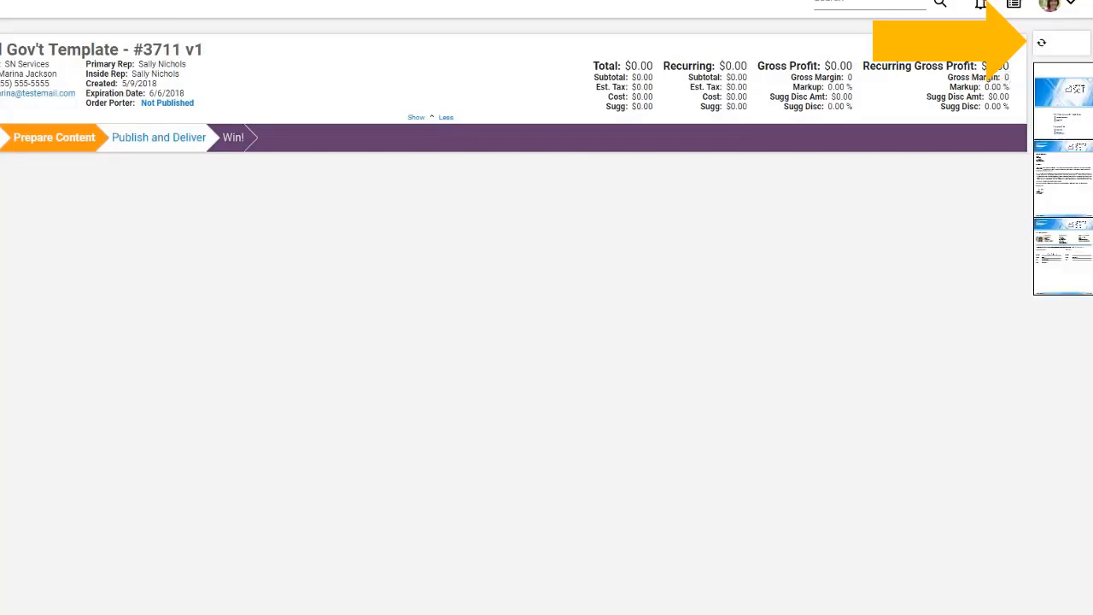
{"action": "mouse_move", "coordinate": [1070, 181]}
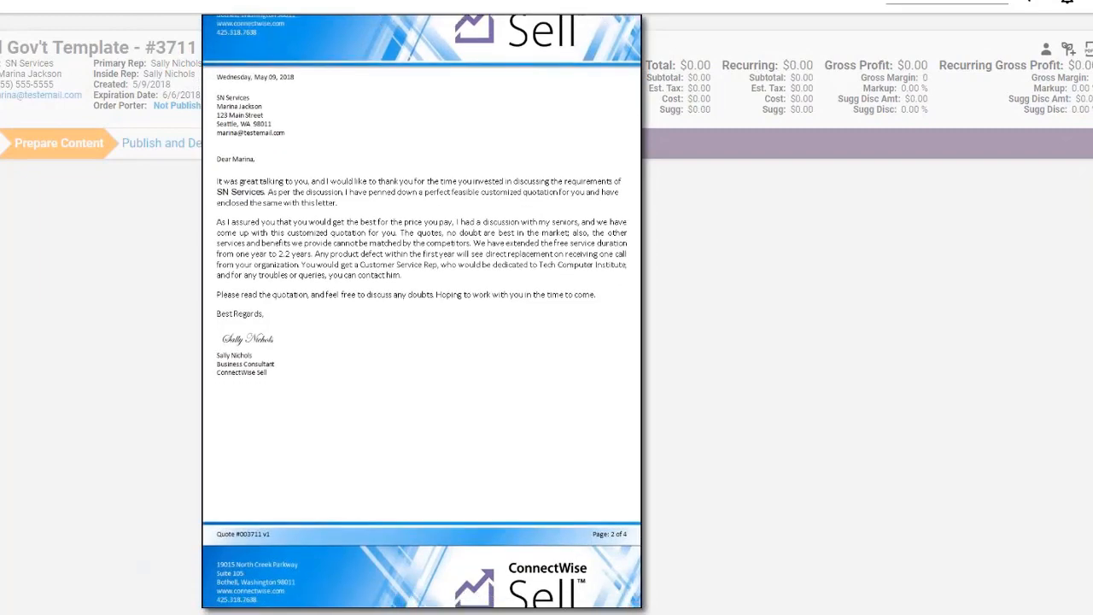
{"action": "scroll", "coordinate": [422, 310], "scroll_direction": "up", "scroll_amount": 1}
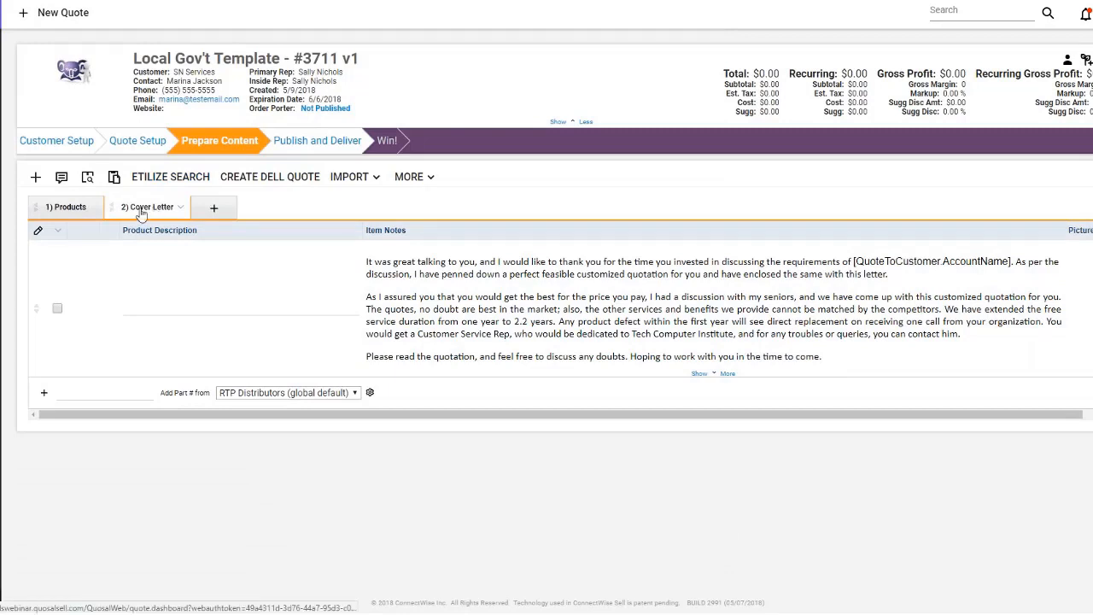
Move the Cover Letter tab ahead of the Products tab and show the Products tab
{"action": "left_click_drag", "start_coordinate": [112, 206], "coordinate": [30, 209]}
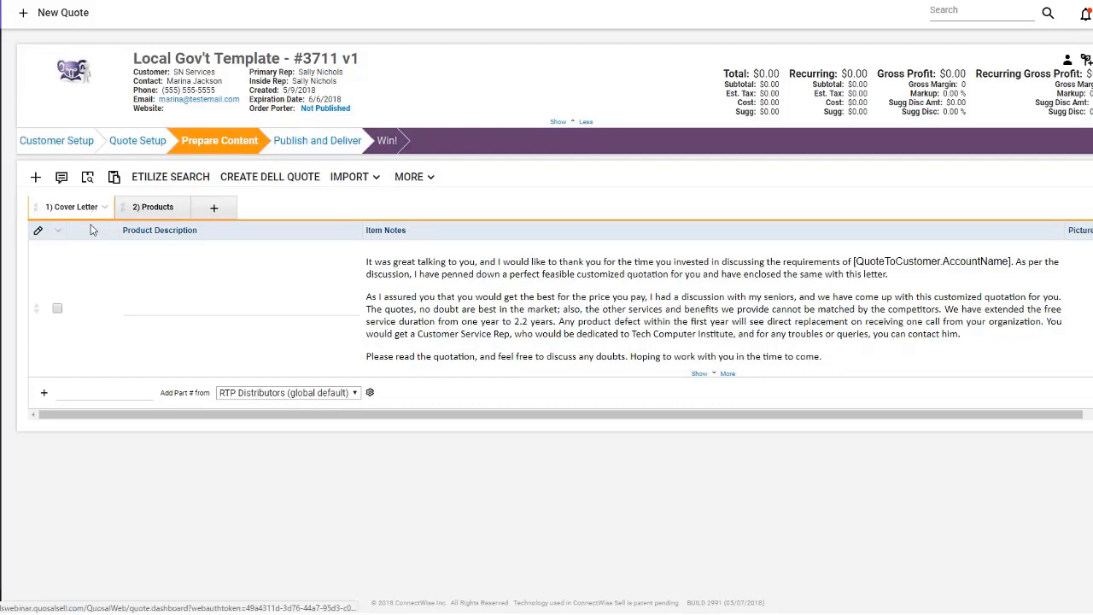
{"action": "left_click", "coordinate": [89, 213]}
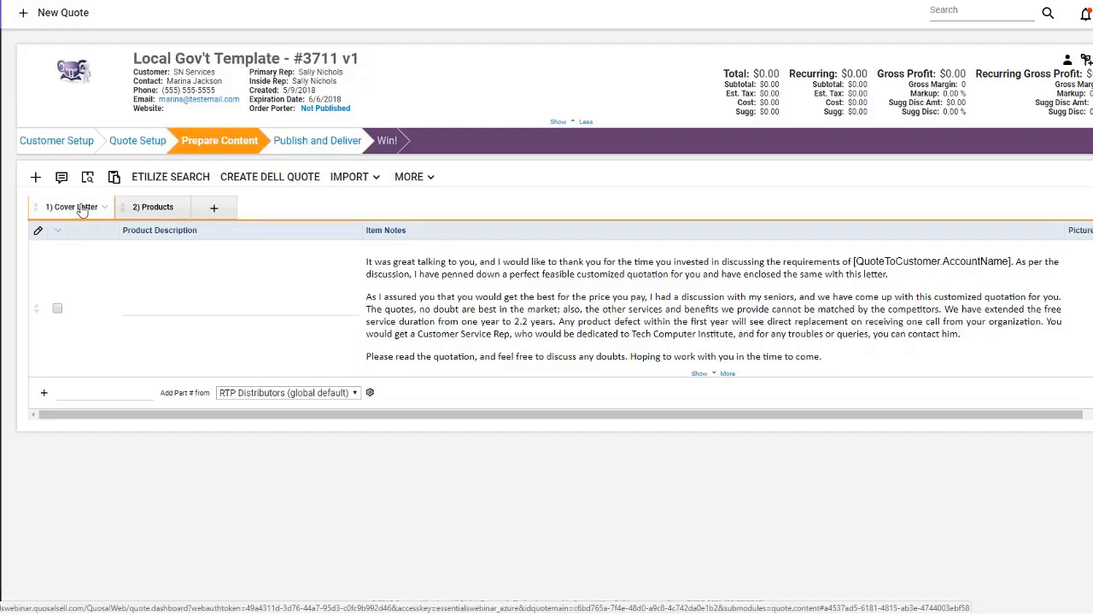
{"action": "left_click", "coordinate": [150, 210]}
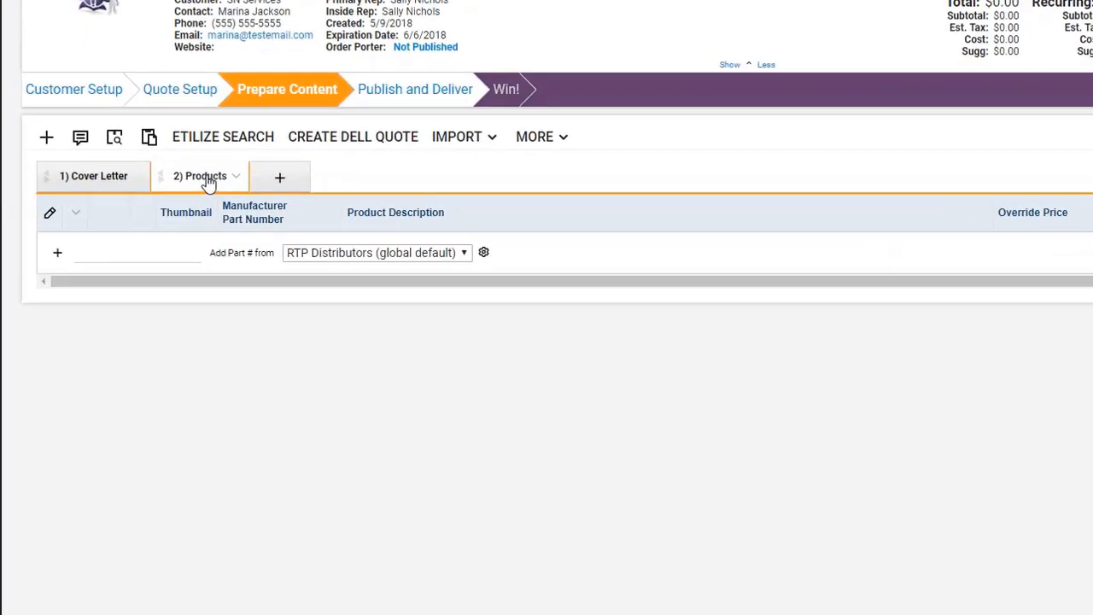
Attach a Pre Outline tab to the quote and rename it "About Our Company"
{"action": "left_click", "coordinate": [280, 182]}
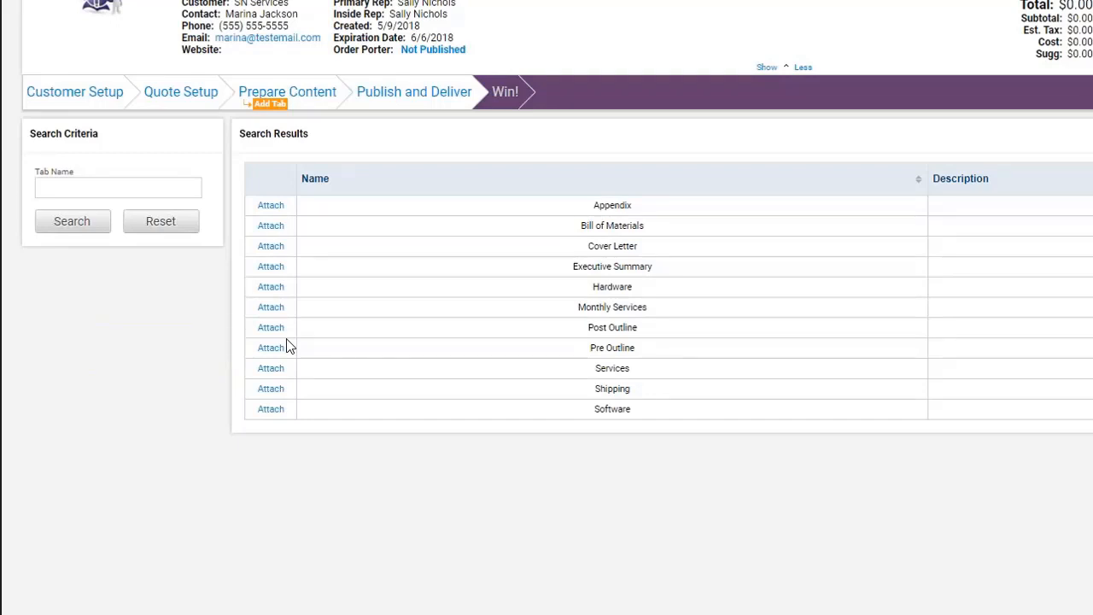
{"action": "left_click", "coordinate": [287, 346]}
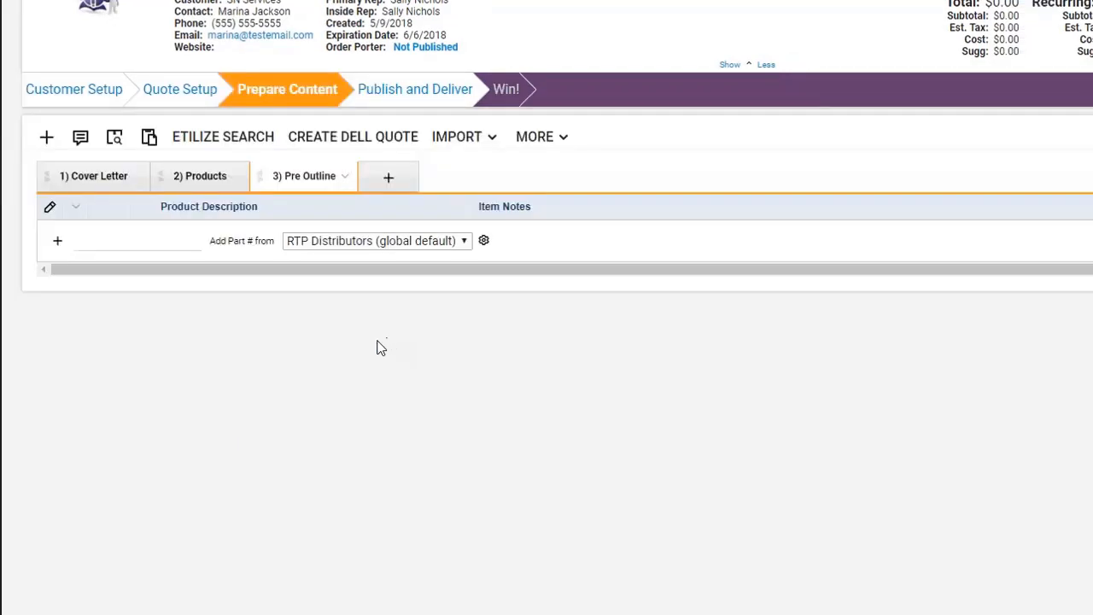
{"action": "left_click", "coordinate": [344, 176]}
{"action": "left_click", "coordinate": [369, 173]}
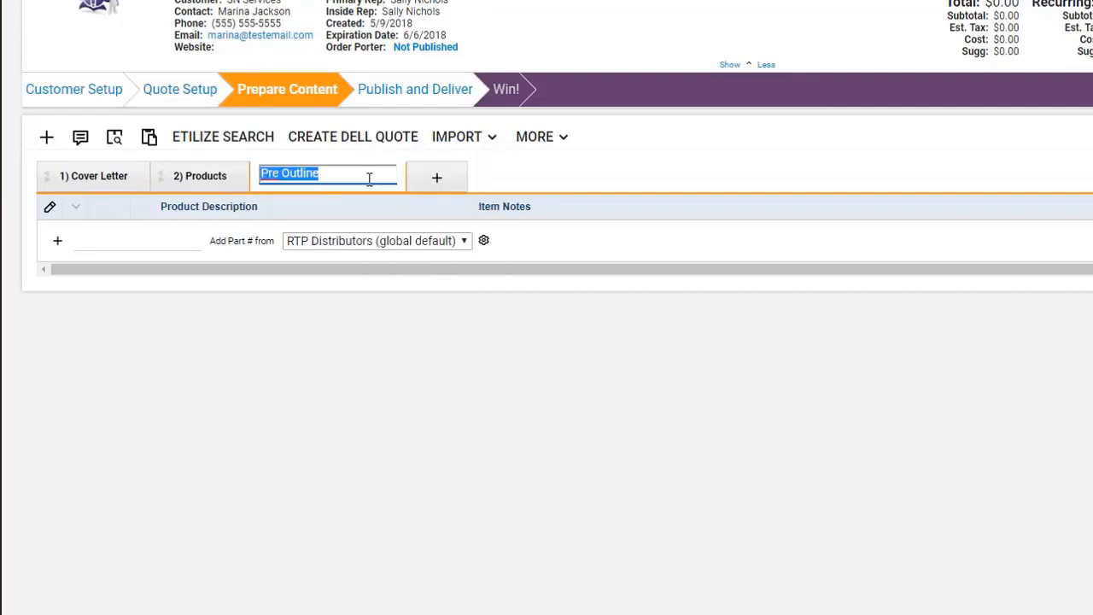
{"action": "type", "text": "About Our"}
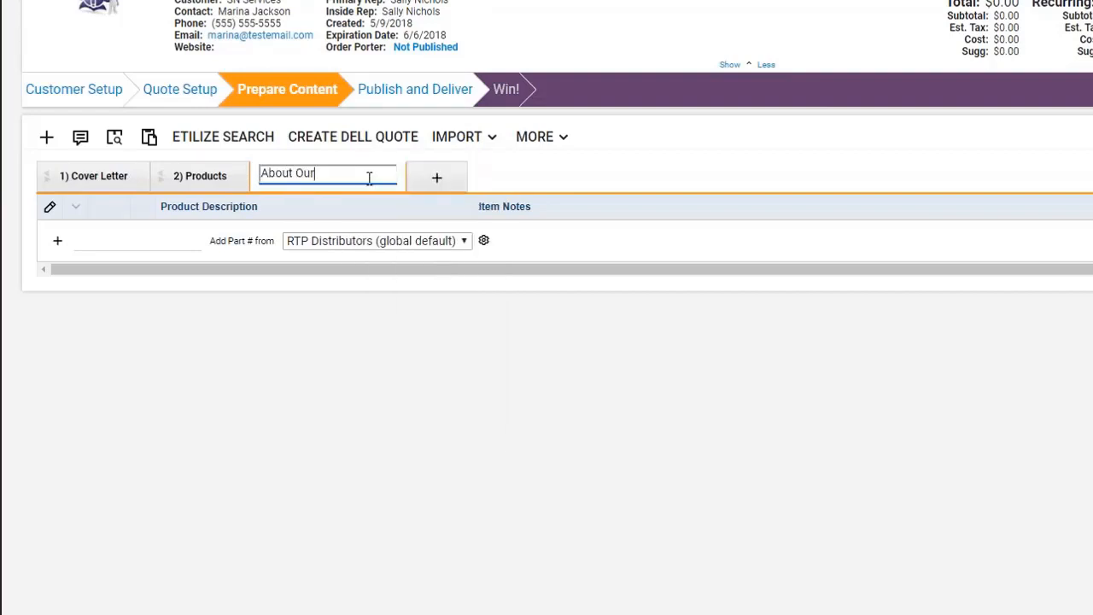
{"action": "type", "text": " Company"}
{"action": "key", "text": "Return"}
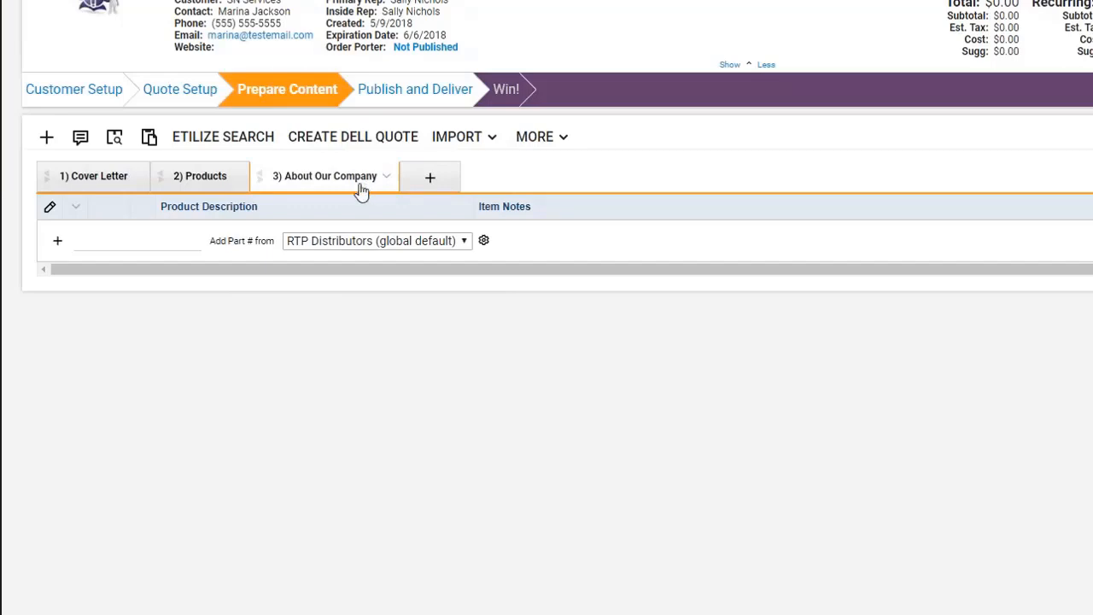
Add a new item to the About Our Company tab, paste the prepared company description into its notes, and save and close it
{"action": "left_click", "coordinate": [46, 137]}
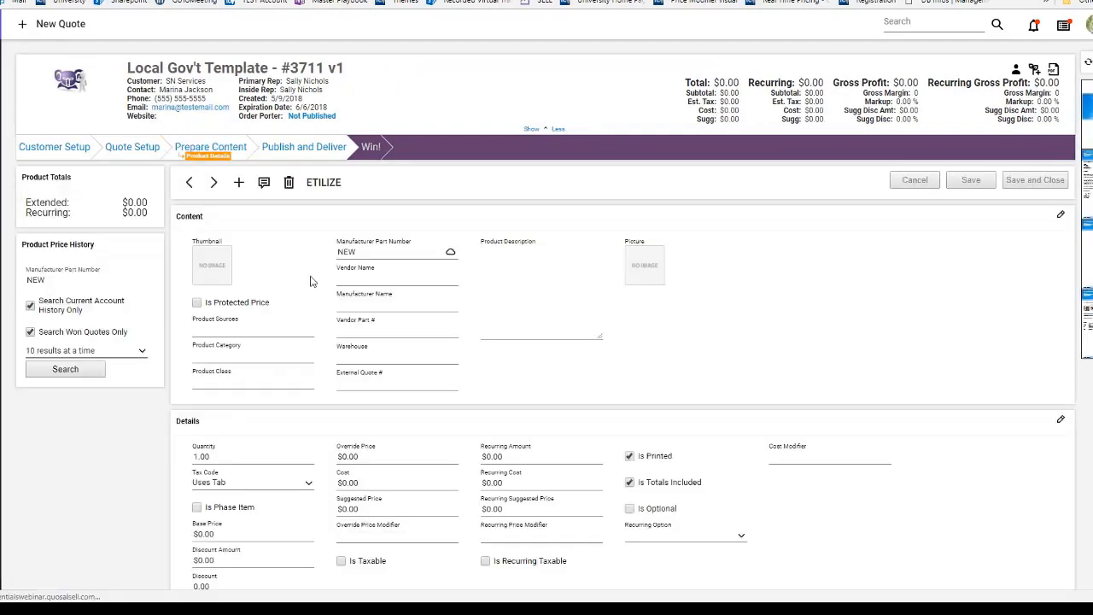
{"action": "scroll", "coordinate": [487, 347], "scroll_direction": "down", "scroll_amount": 7}
{"action": "left_click", "coordinate": [346, 241]}
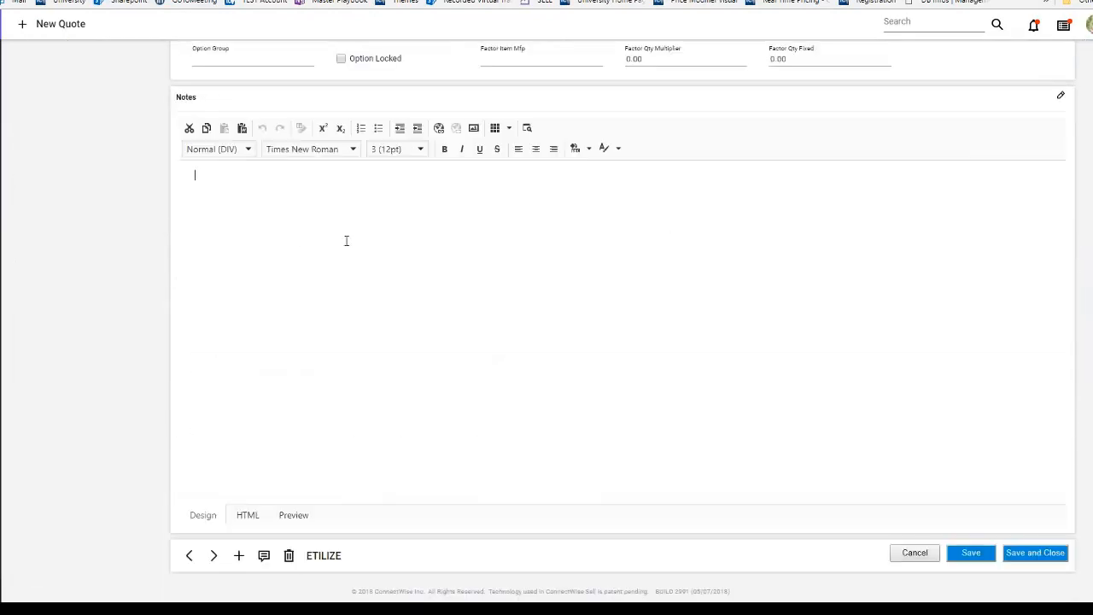
{"action": "key", "text": "ctrl+v"}
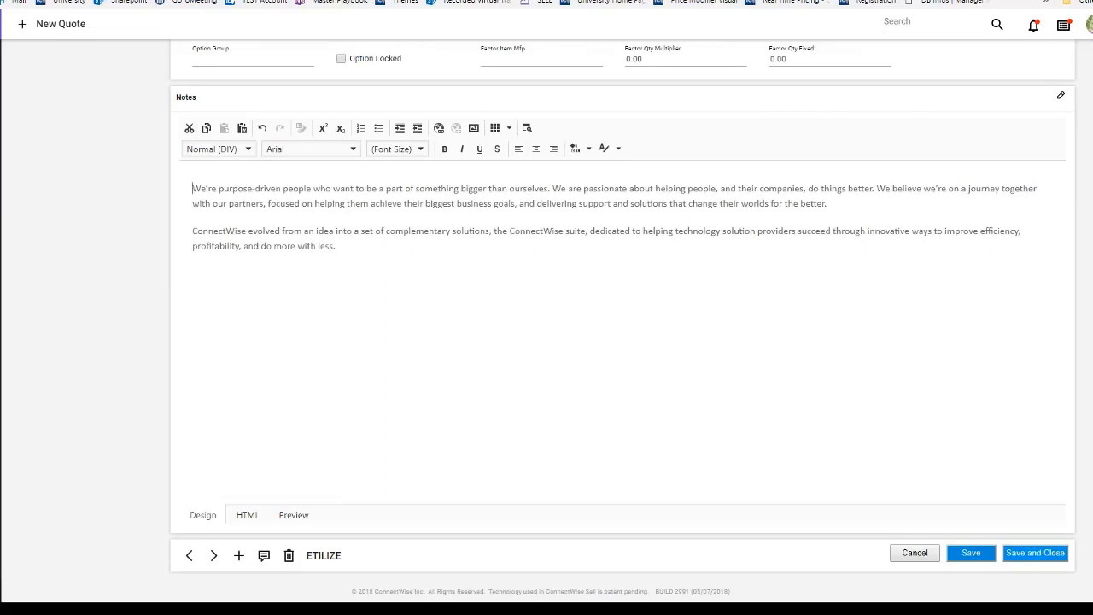
{"action": "left_click", "coordinate": [1036, 552]}
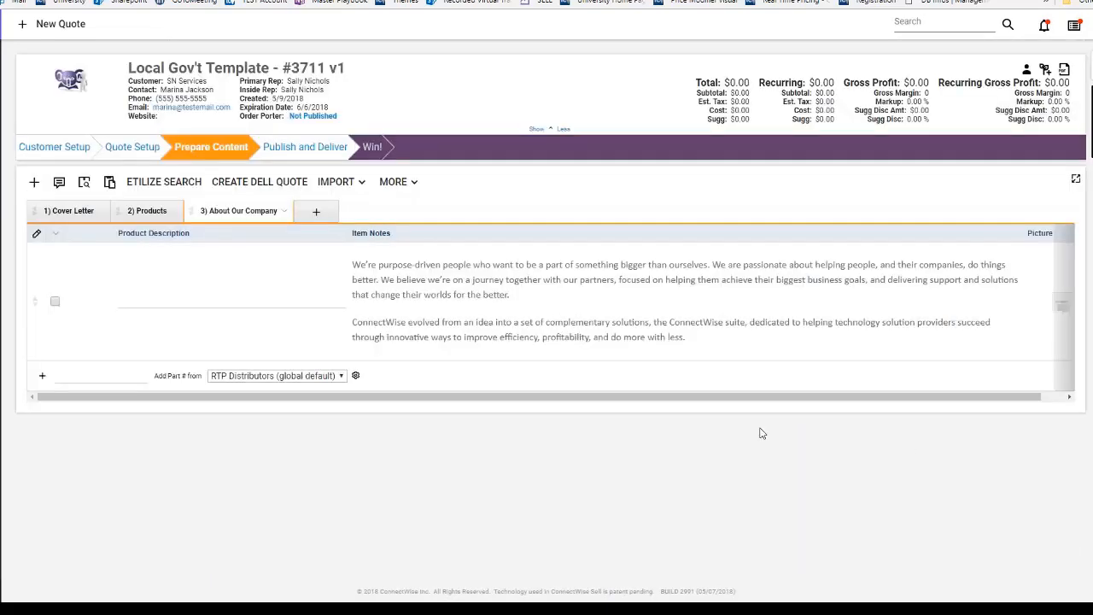
Add an item described as "Experience" to the About Our Company tab with repeated "More details....." text as its notes, and save and close it
{"action": "left_click", "coordinate": [35, 184]}
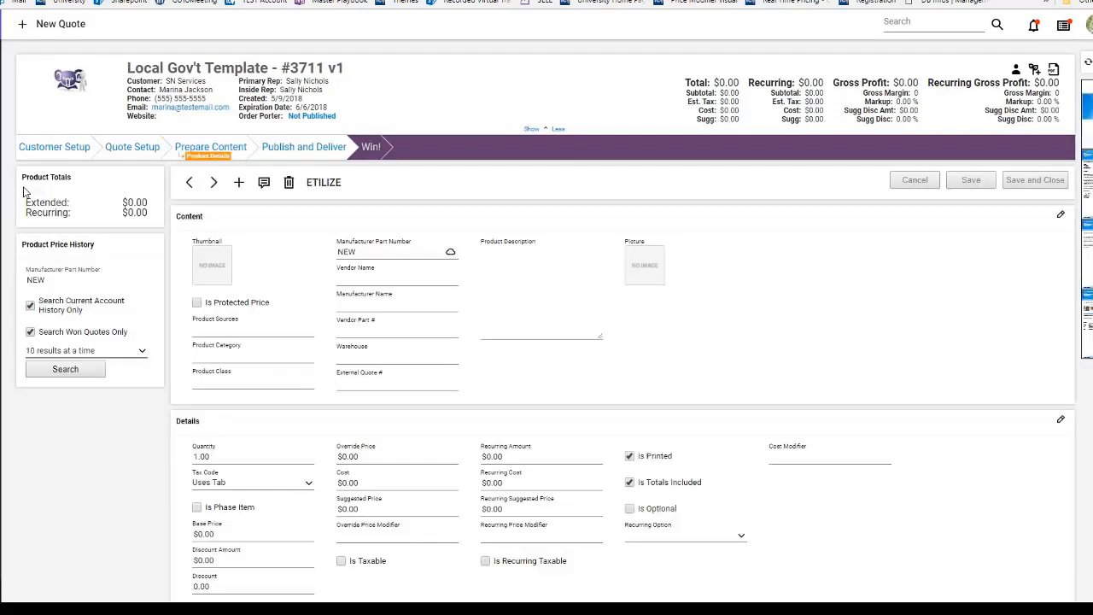
{"action": "left_click", "coordinate": [512, 289]}
{"action": "type", "text": "Experience"}
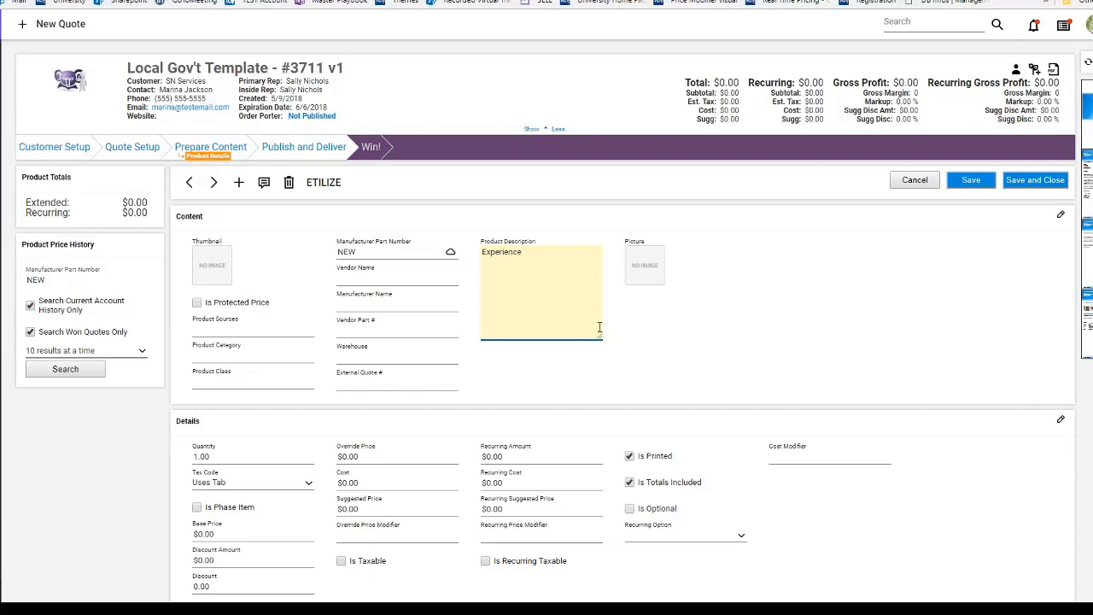
{"action": "scroll", "coordinate": [594, 333], "scroll_direction": "down", "scroll_amount": 7}
{"action": "left_click", "coordinate": [556, 361]}
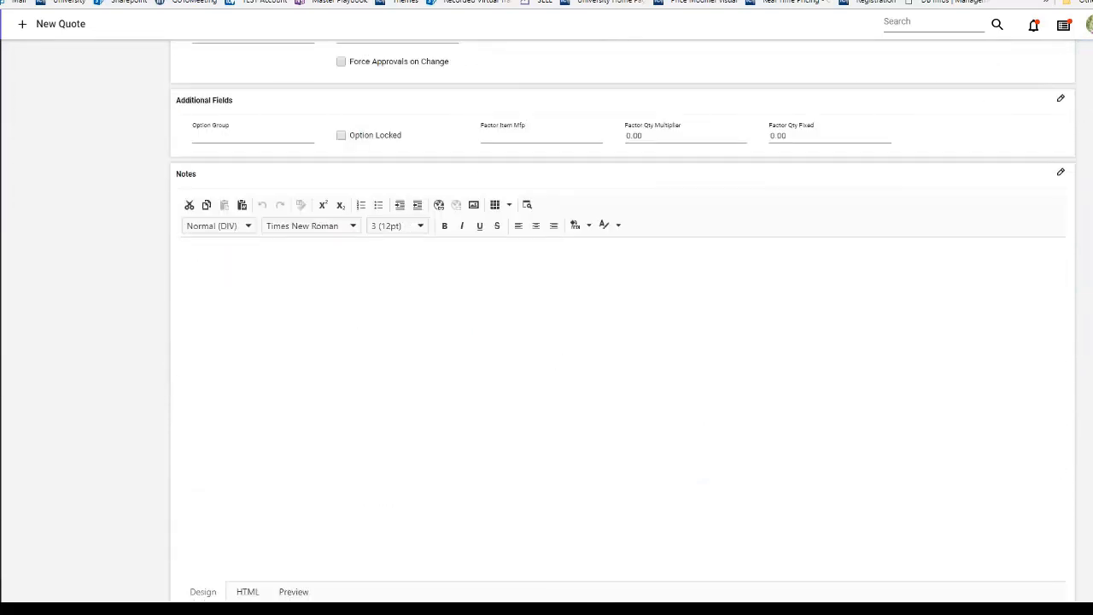
{"action": "type", "text": "More details..... More details..... More details..... More details..... More details..... More details..... More details..... More details..... More details..... More details....."}
{"action": "left_click", "coordinate": [1043, 553]}
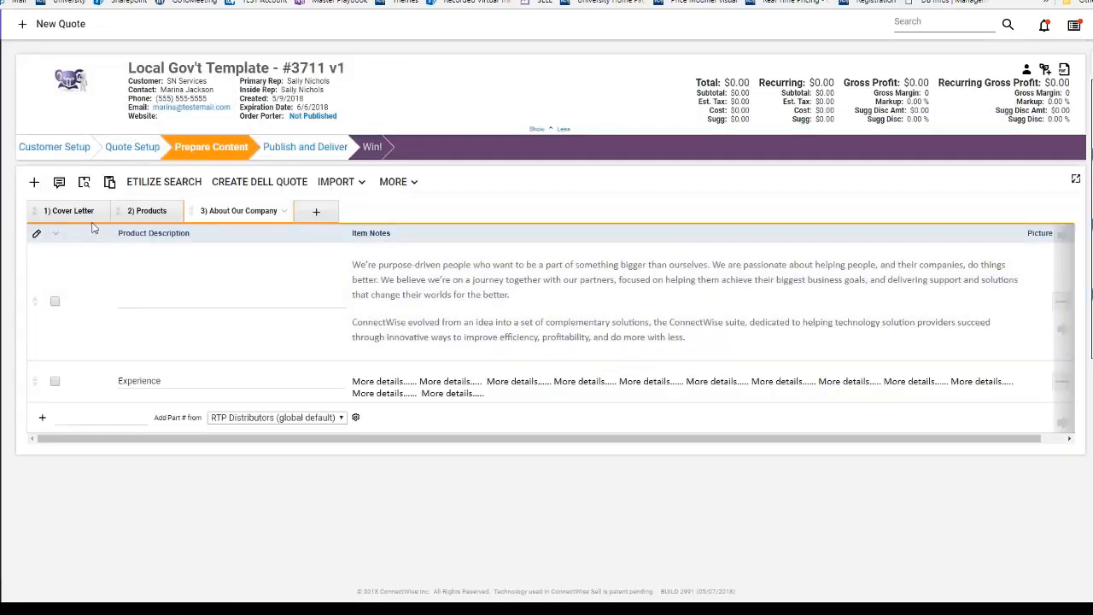
Add an item described as "Approach" to the About Our Company tab with repeated "More details....." placeholder notes, and save and close it
{"action": "left_click", "coordinate": [34, 183]}
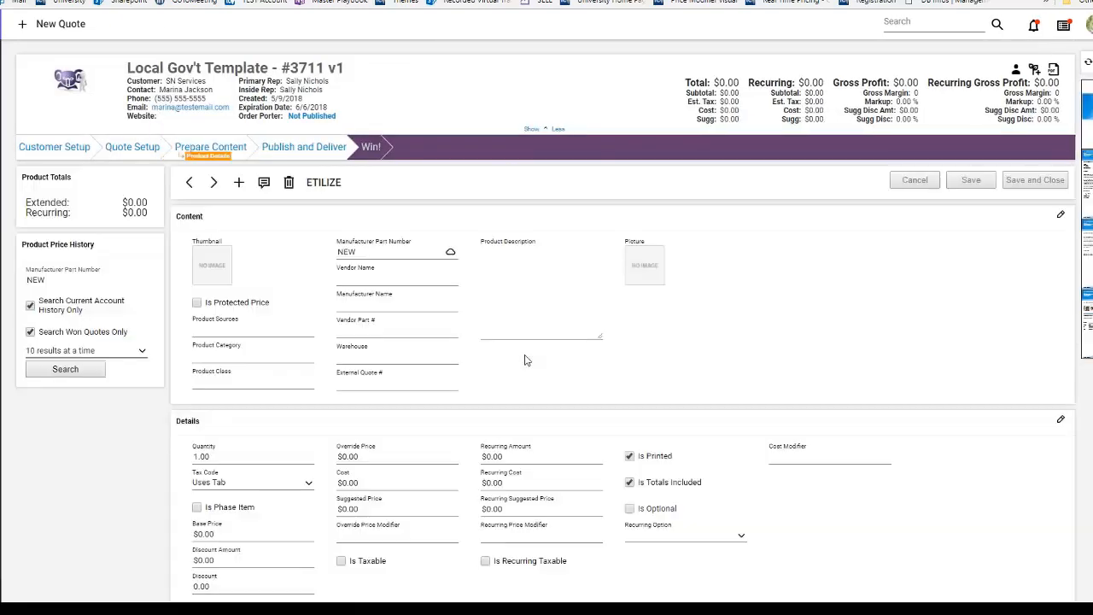
{"action": "left_click", "coordinate": [509, 284]}
{"action": "type", "text": "Approach"}
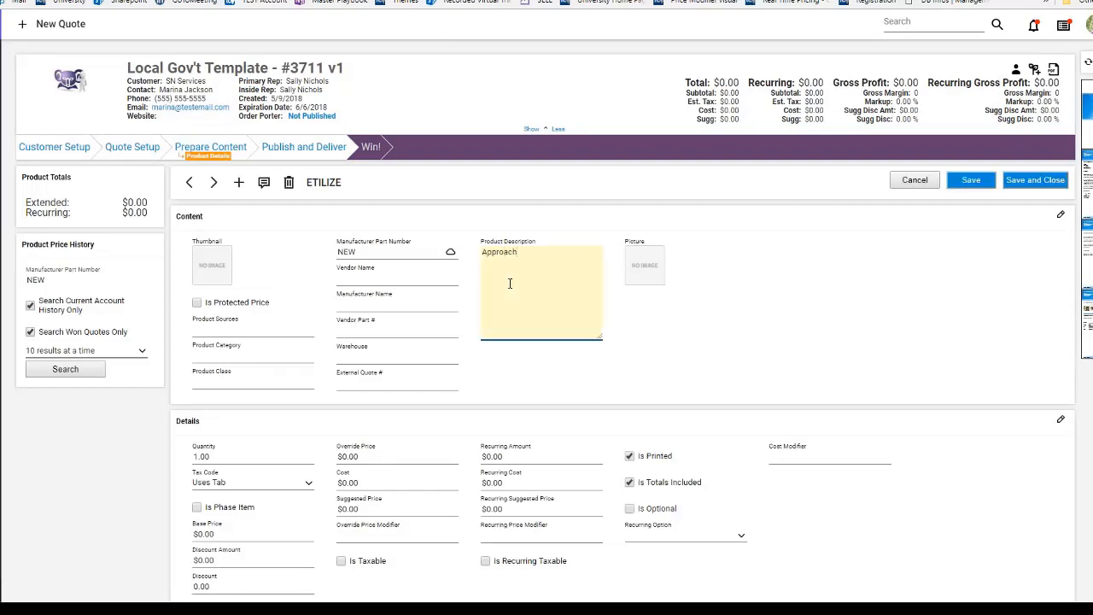
{"action": "scroll", "coordinate": [510, 283], "scroll_direction": "down", "scroll_amount": 8}
{"action": "left_click", "coordinate": [510, 294]}
{"action": "type", "text": "More details...... More details.....  More details...... More details..... More details...... More details..... More details...... More details..... More details...... More details..... More details......  More details....."}
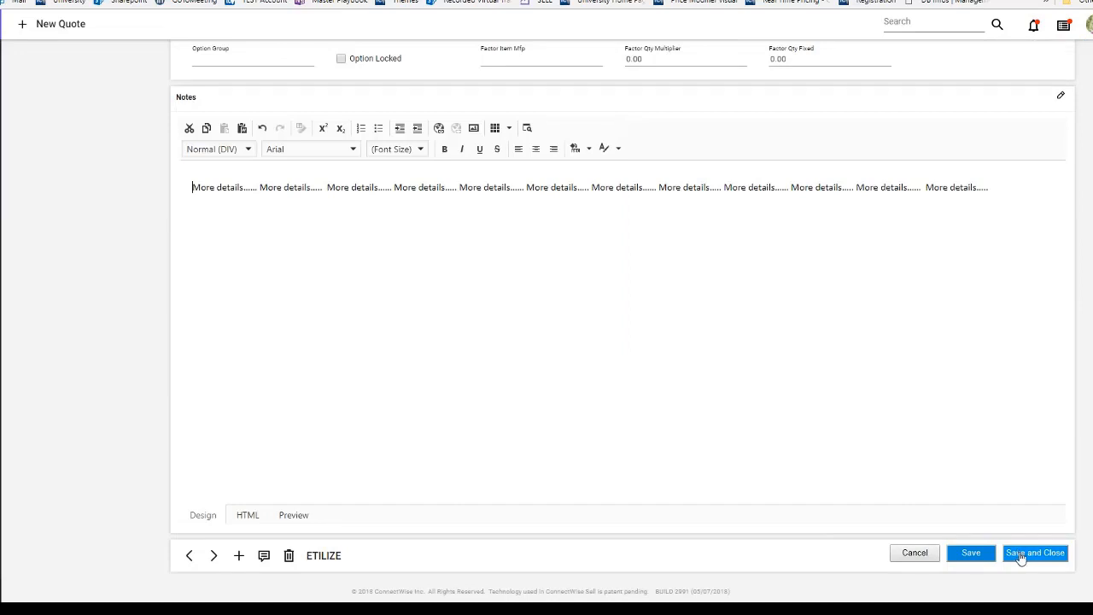
{"action": "left_click", "coordinate": [1035, 553]}
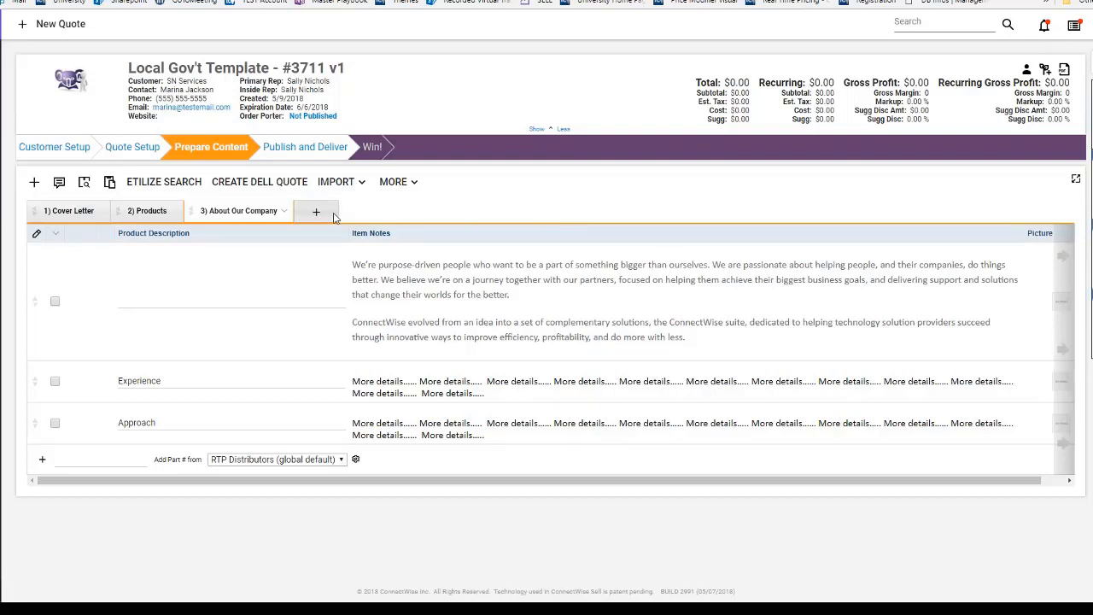
Start copying tabs from another quote and search for quote number 3697 as the source
{"action": "left_click", "coordinate": [414, 183]}
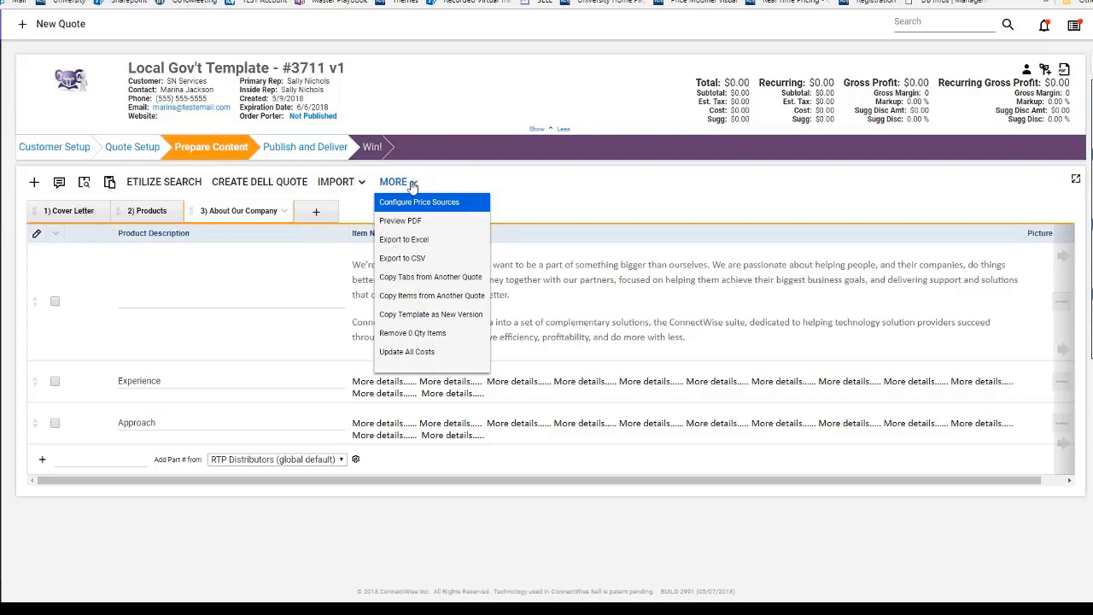
{"action": "left_click", "coordinate": [427, 278]}
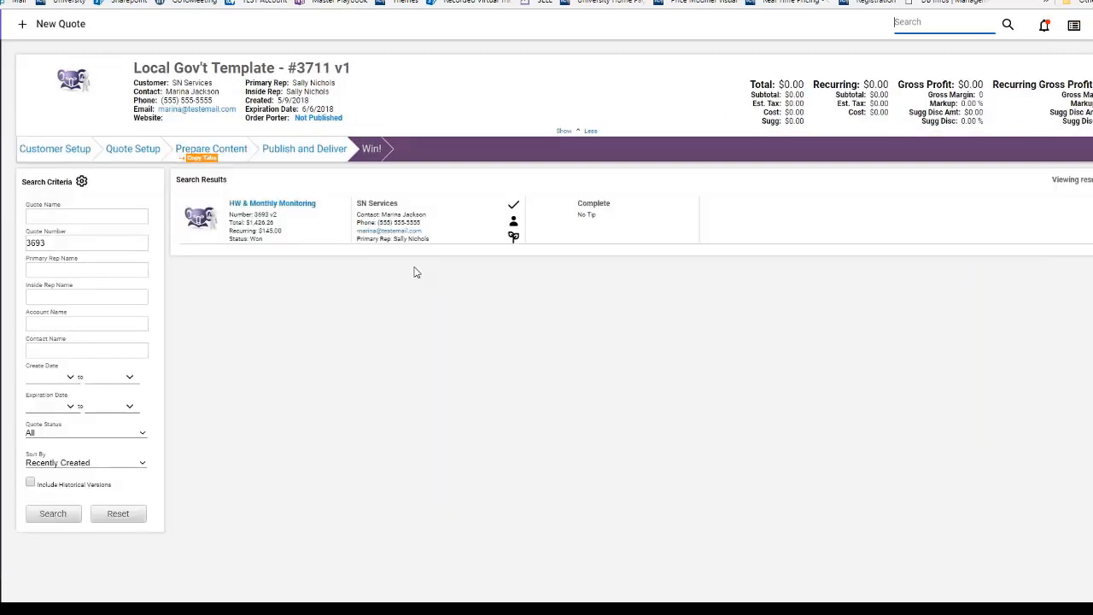
{"action": "double_click", "coordinate": [50, 244]}
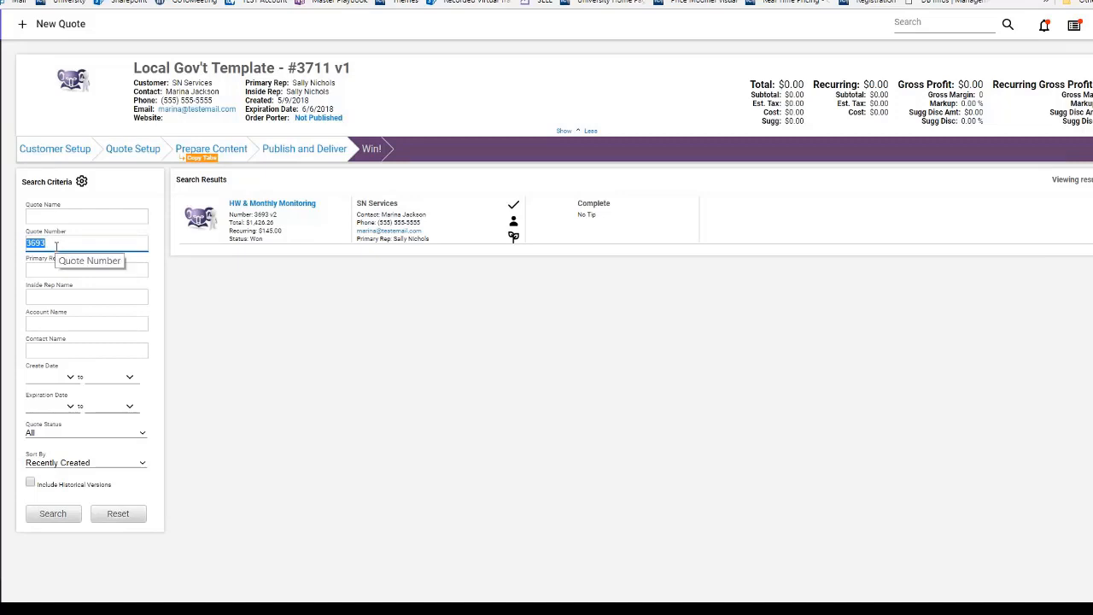
{"action": "type", "text": "3697"}
{"action": "key", "text": "Return"}
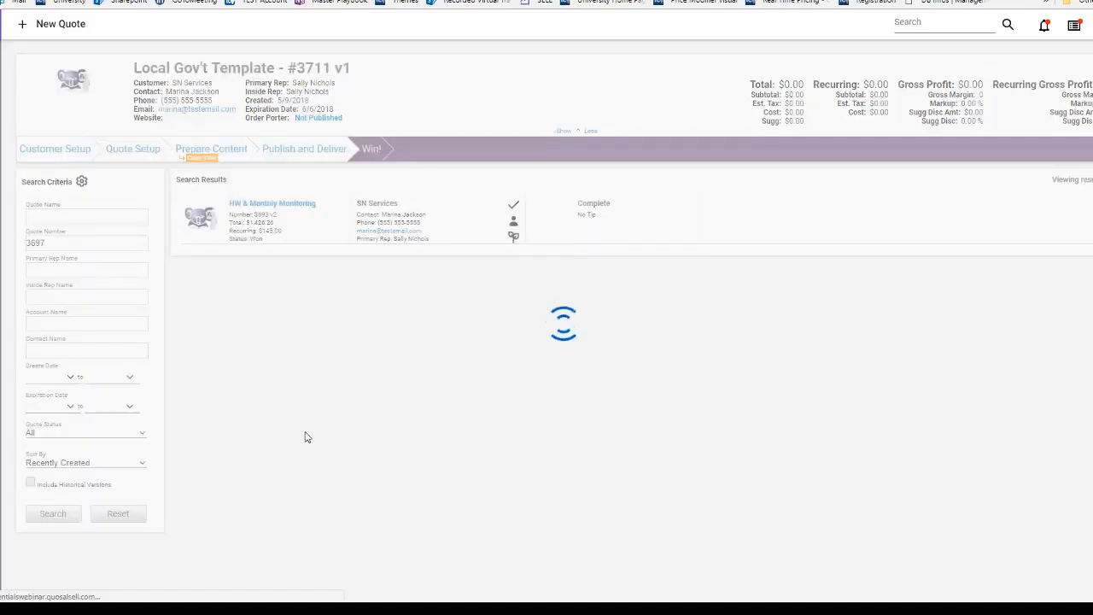
Copy only the About Our Program tab from the found quote into the template and save
{"action": "left_click", "coordinate": [264, 206]}
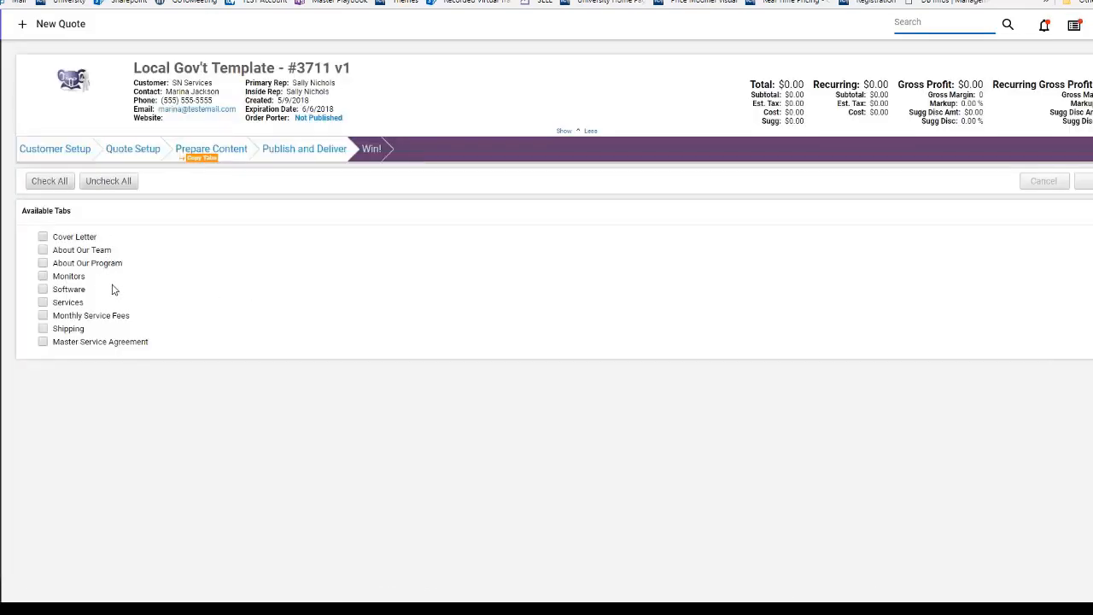
{"action": "left_click", "coordinate": [78, 263]}
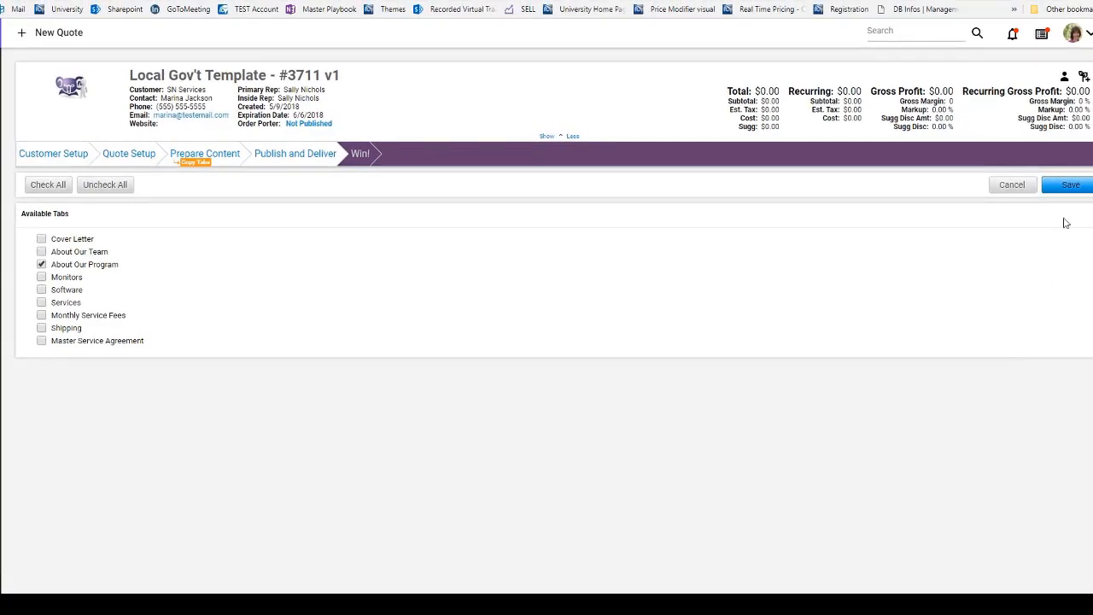
{"action": "left_click", "coordinate": [1071, 186]}
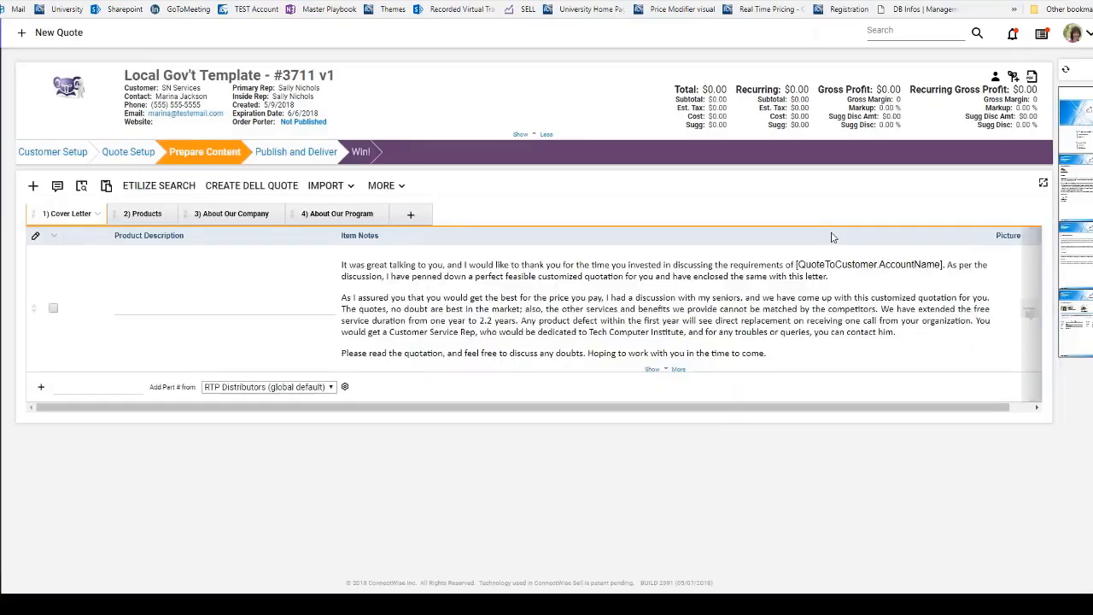
Show the About Our Program tab and move the Products tab to the end of the tab order
{"action": "left_click", "coordinate": [346, 214]}
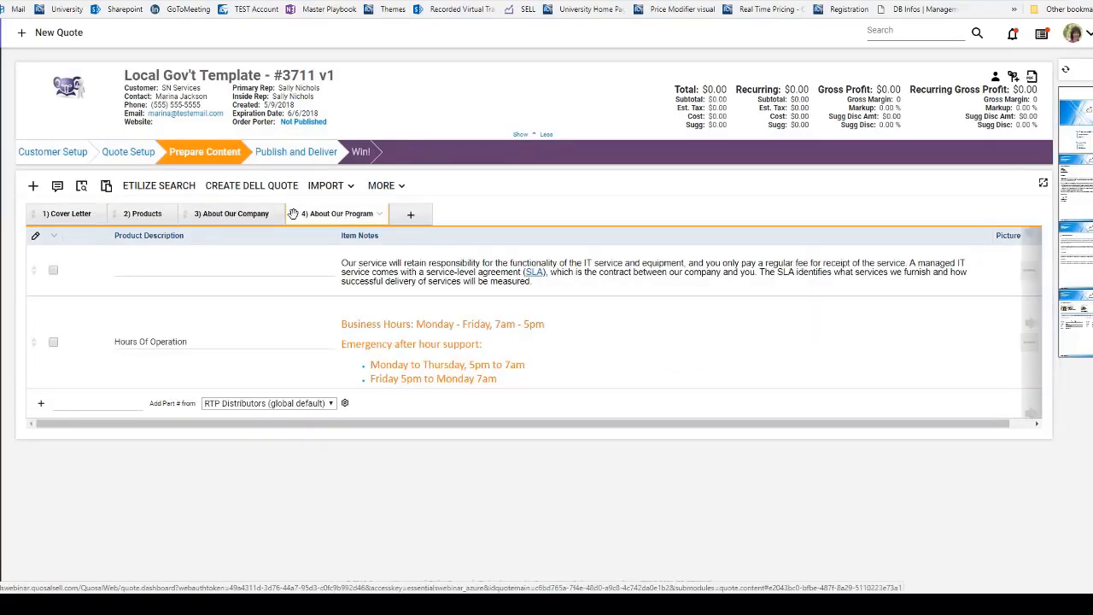
{"action": "mouse_move", "coordinate": [293, 215]}
{"action": "left_mouse_down"}
{"action": "mouse_move", "coordinate": [114, 203]}
{"action": "mouse_move", "coordinate": [329, 212]}
{"action": "mouse_move", "coordinate": [308, 211]}
{"action": "left_mouse_up"}
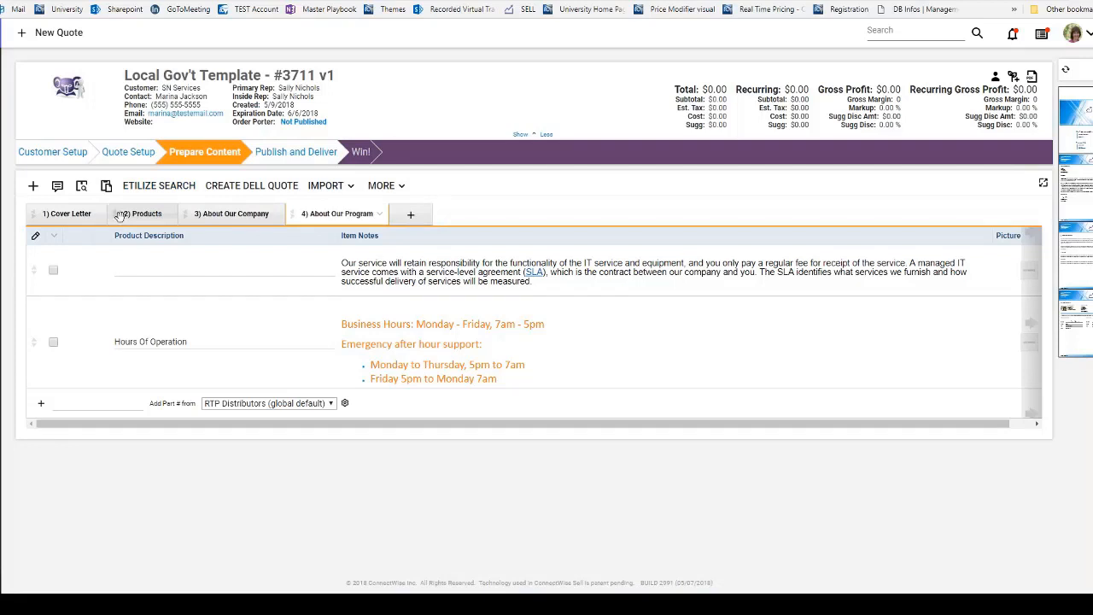
{"action": "left_click_drag", "start_coordinate": [115, 214], "coordinate": [376, 219]}
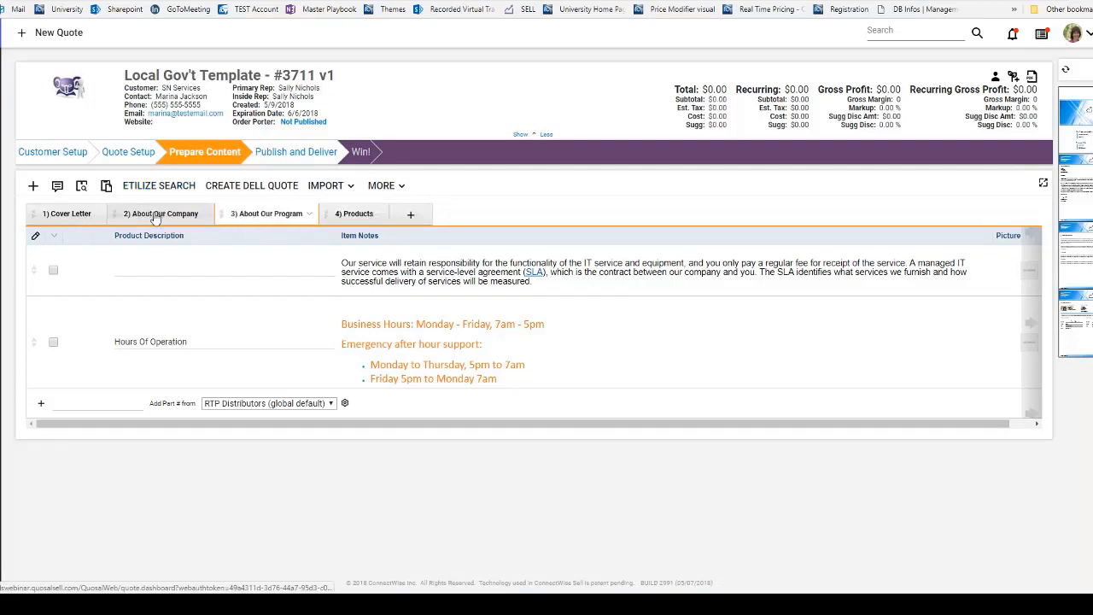
Open the quote's PDF preview, examine how the About Our Company and About Our Program sections break across pages, and return to the quote
{"action": "mouse_move", "coordinate": [1072, 104]}
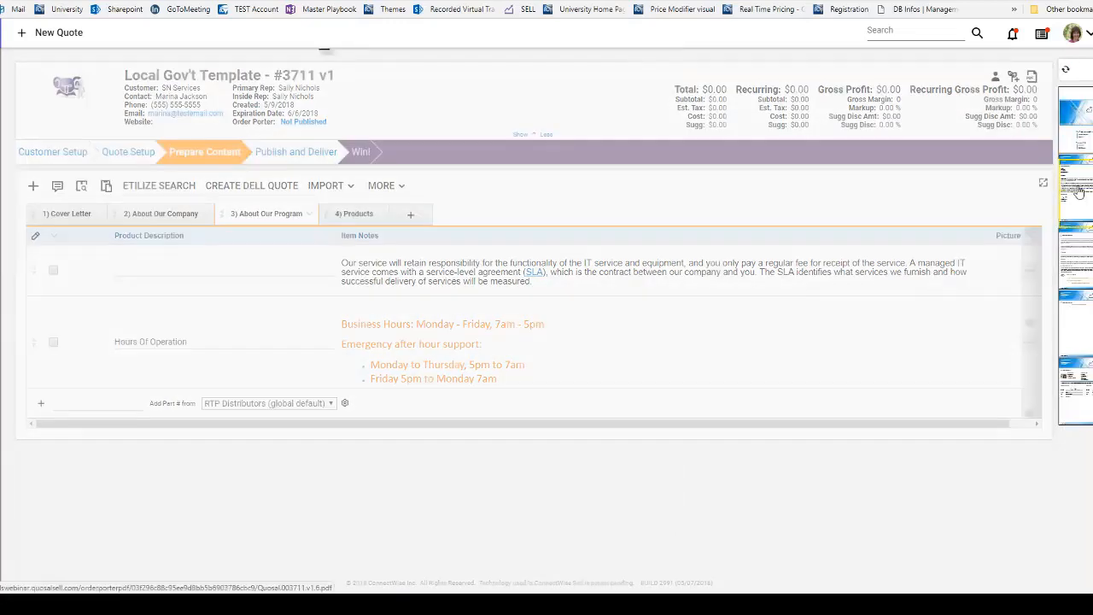
{"action": "left_click", "coordinate": [1076, 189]}
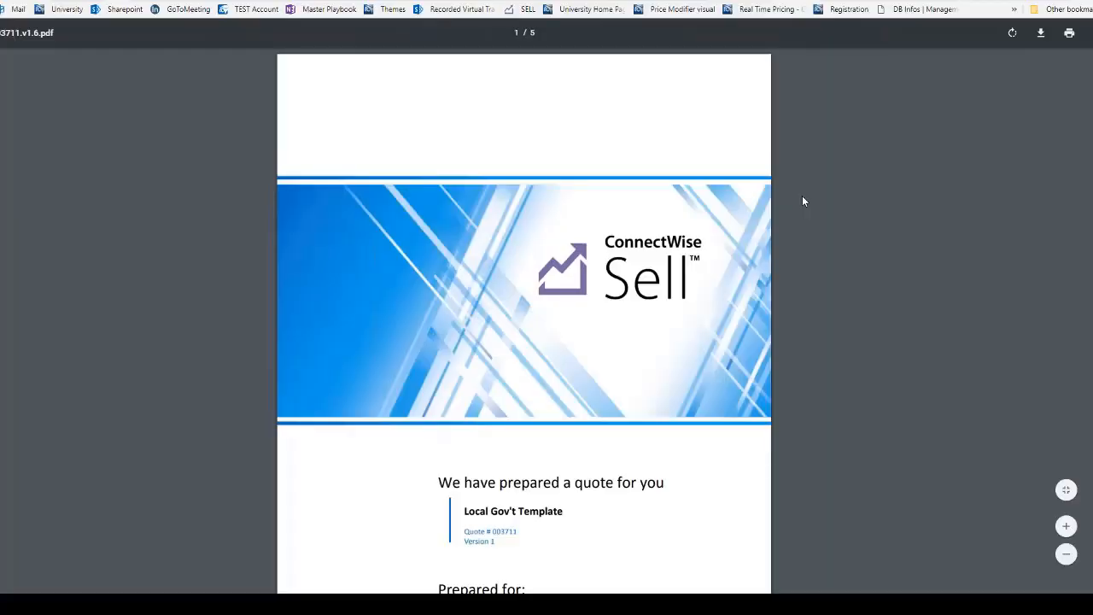
{"action": "scroll", "coordinate": [802, 201], "scroll_direction": "down", "scroll_amount": 10}
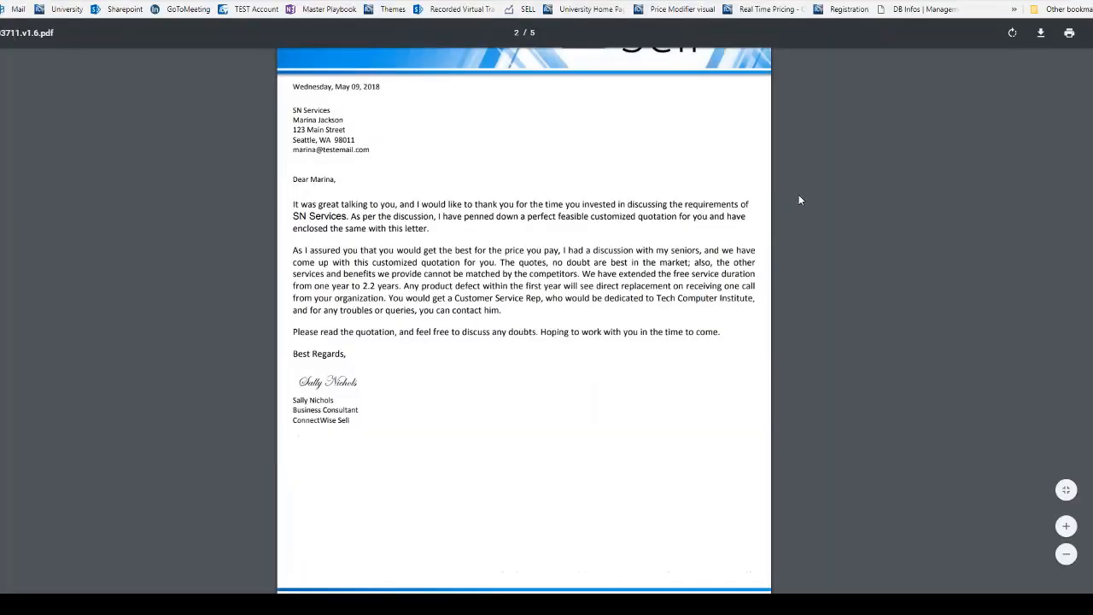
{"action": "scroll", "coordinate": [797, 199], "scroll_direction": "down", "scroll_amount": 8}
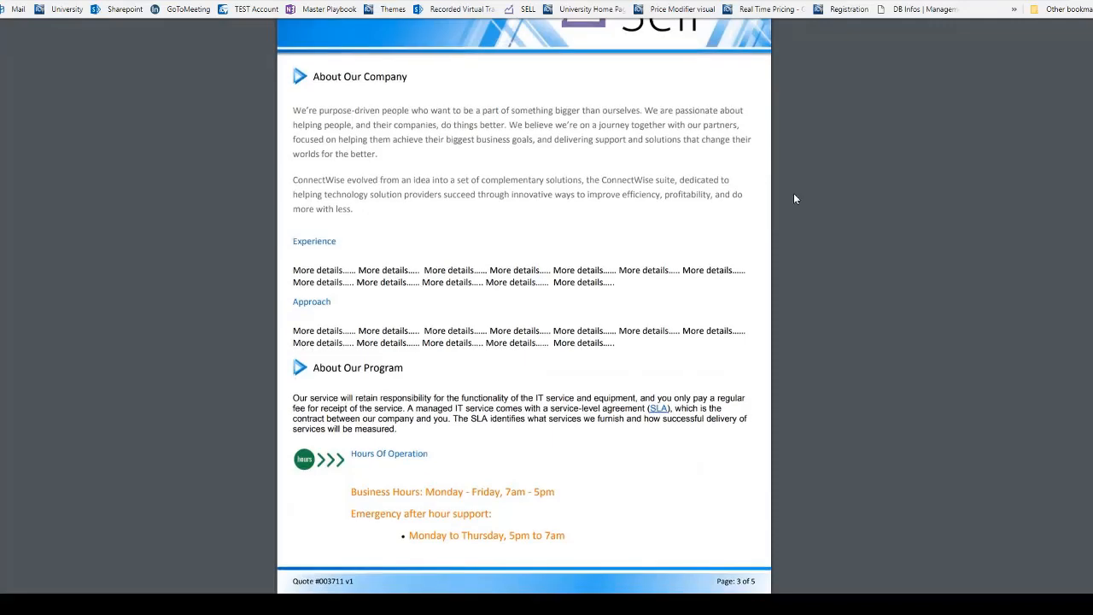
{"action": "scroll", "coordinate": [791, 200], "scroll_direction": "down", "scroll_amount": 3}
{"action": "scroll", "coordinate": [791, 200], "scroll_direction": "down", "scroll_amount": 7}
{"action": "scroll", "coordinate": [791, 198], "scroll_direction": "up", "scroll_amount": 4}
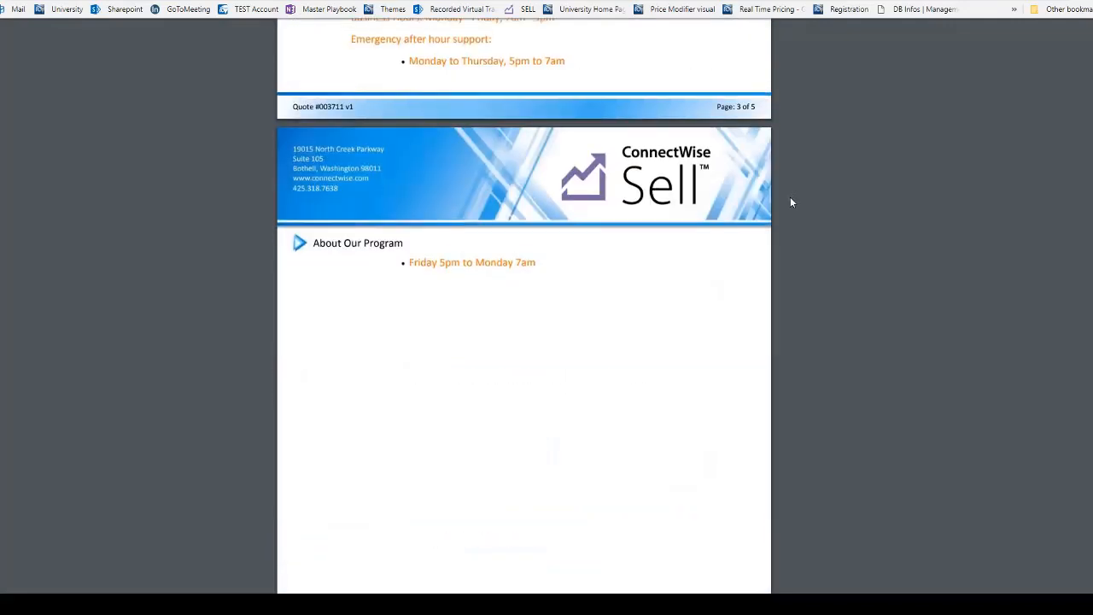
{"action": "scroll", "coordinate": [549, 154], "scroll_direction": "up", "scroll_amount": 4}
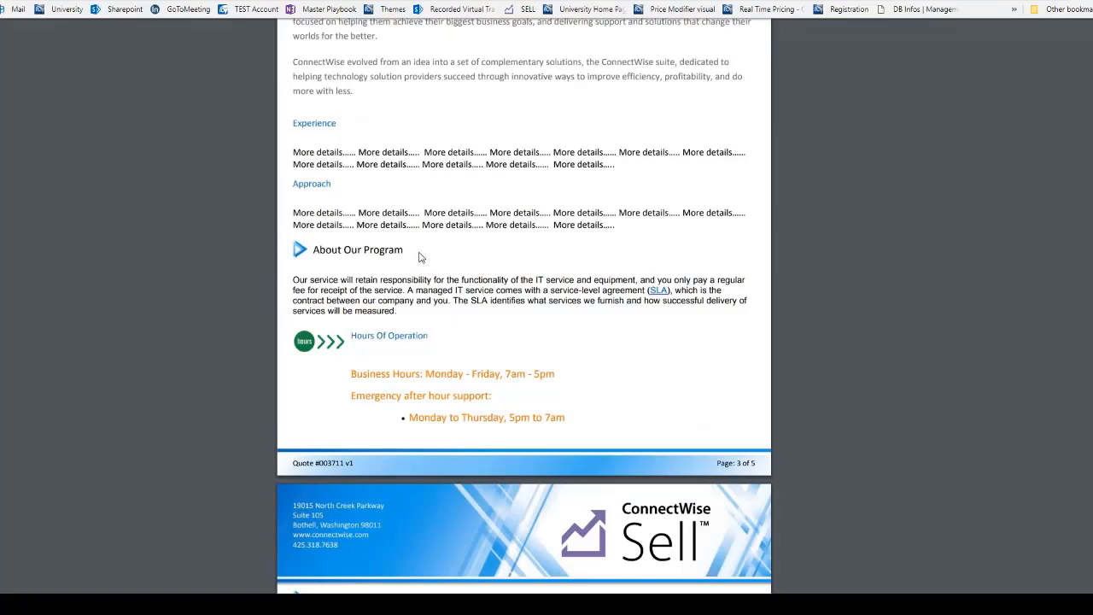
{"action": "left_click", "coordinate": [72, 2]}
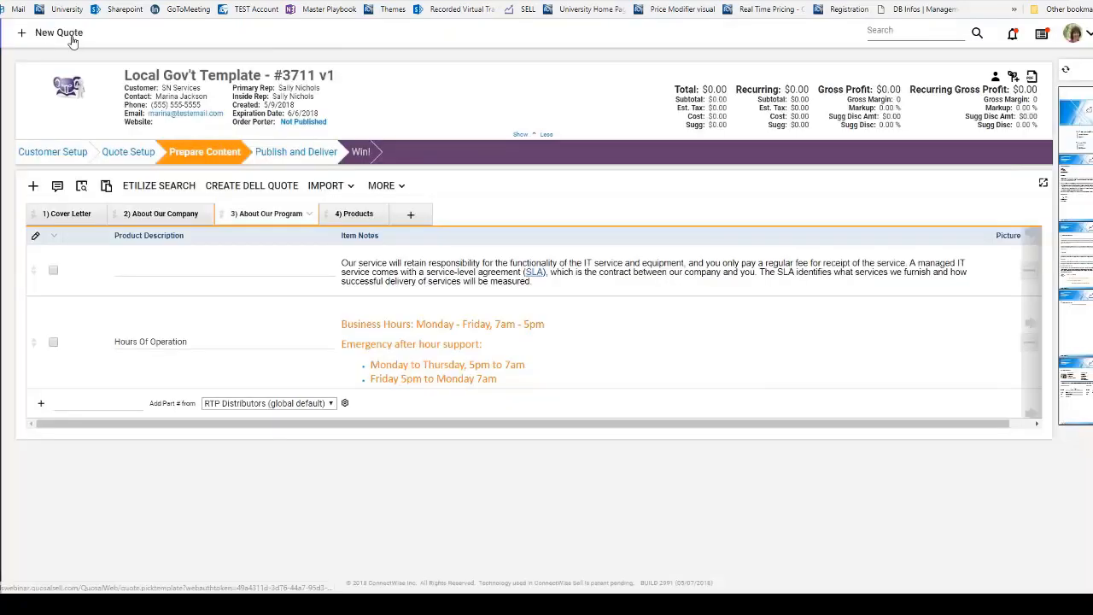
Enable Page Break in the About Our Program tab's details, and save and close them
{"action": "left_click", "coordinate": [311, 217]}
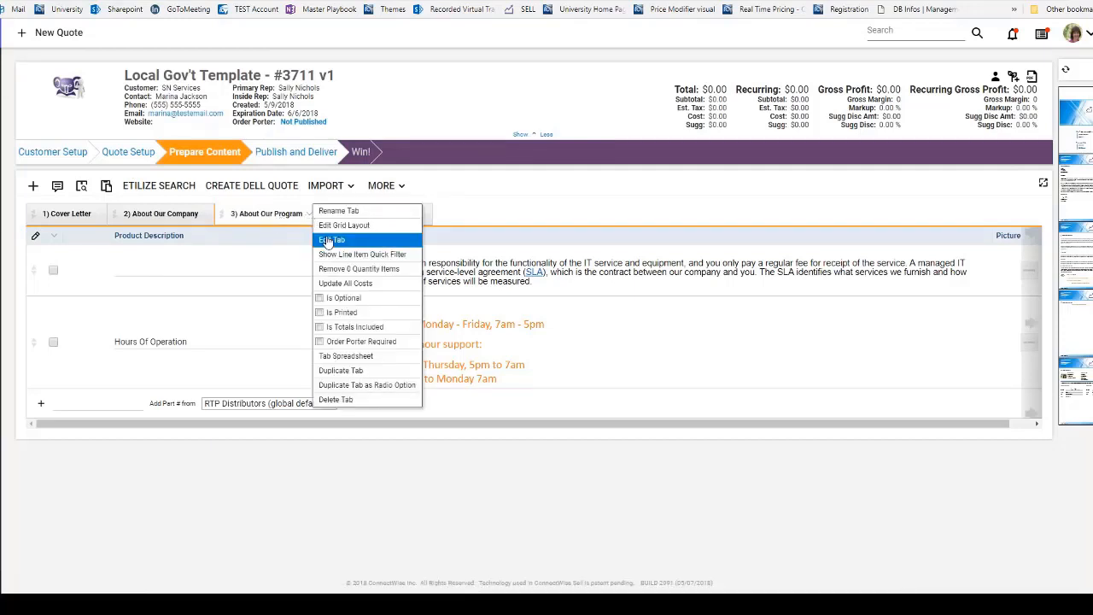
{"action": "left_click", "coordinate": [329, 240]}
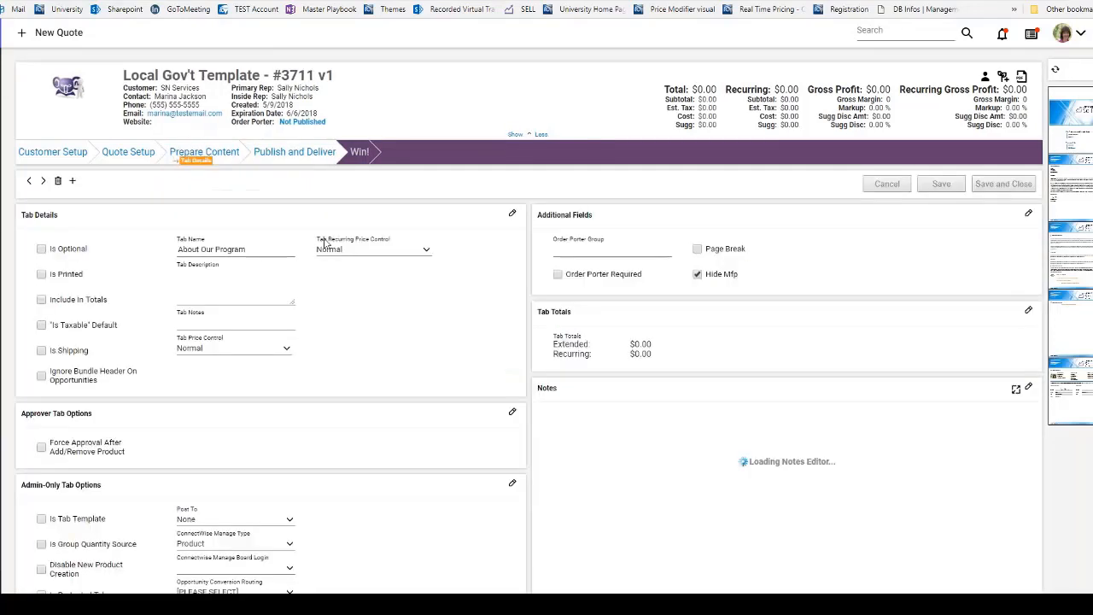
{"action": "left_click", "coordinate": [697, 250]}
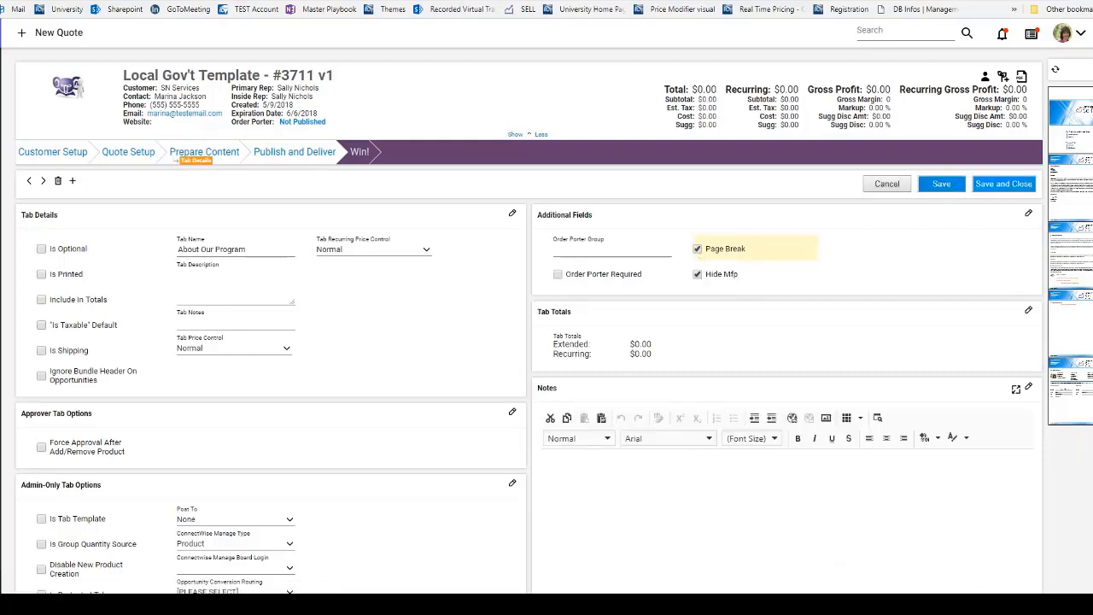
{"action": "left_click", "coordinate": [1003, 184]}
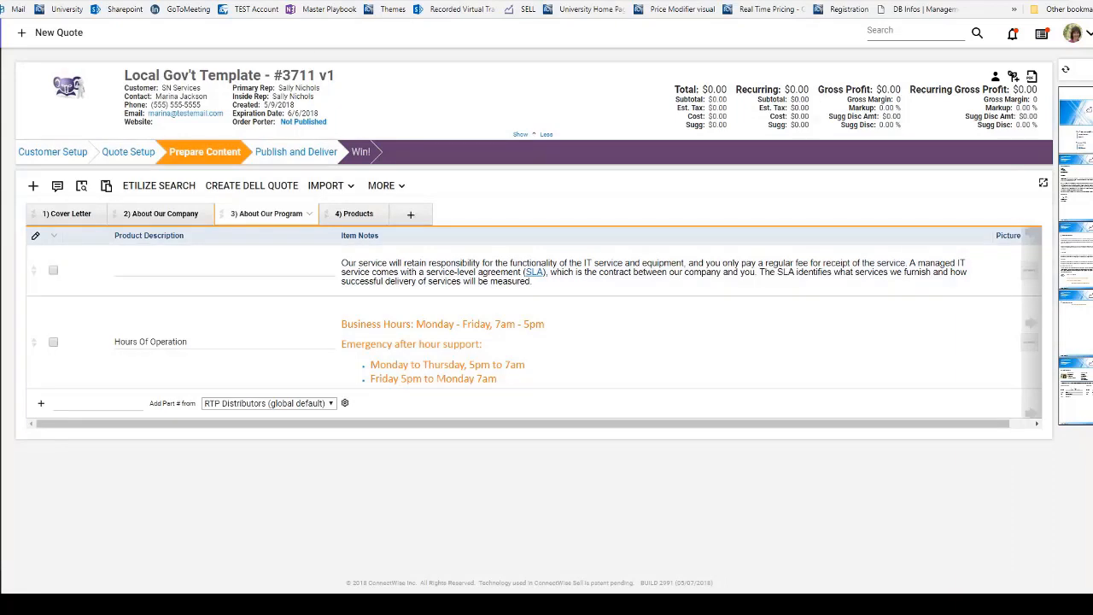
Refresh the page previews, check the About Our Program page in the PDF, and return to the quote
{"action": "left_click", "coordinate": [1066, 69]}
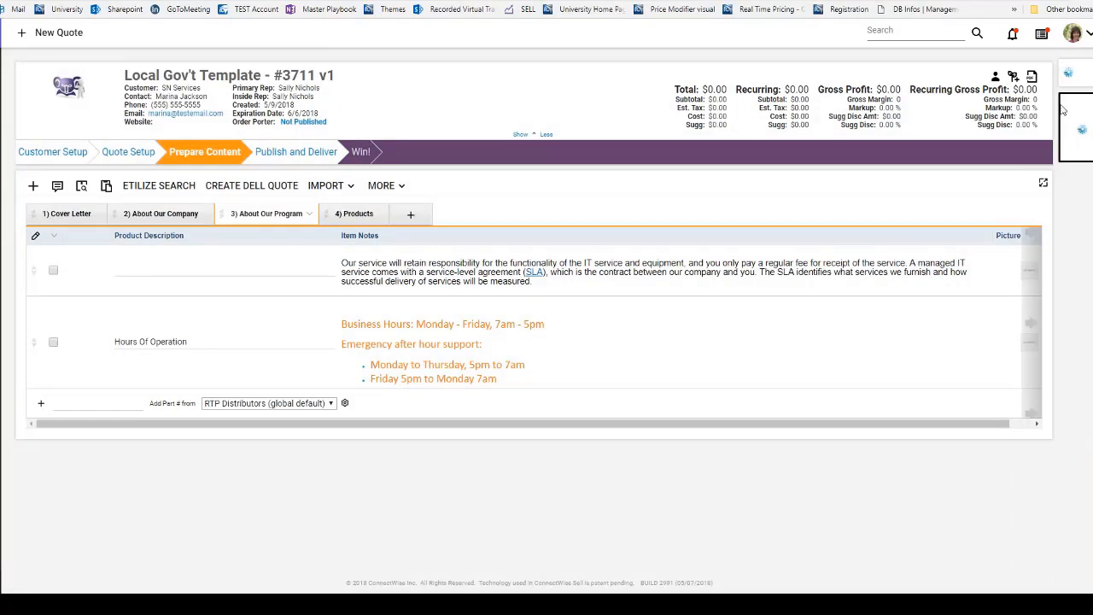
{"action": "left_click", "coordinate": [1081, 286]}
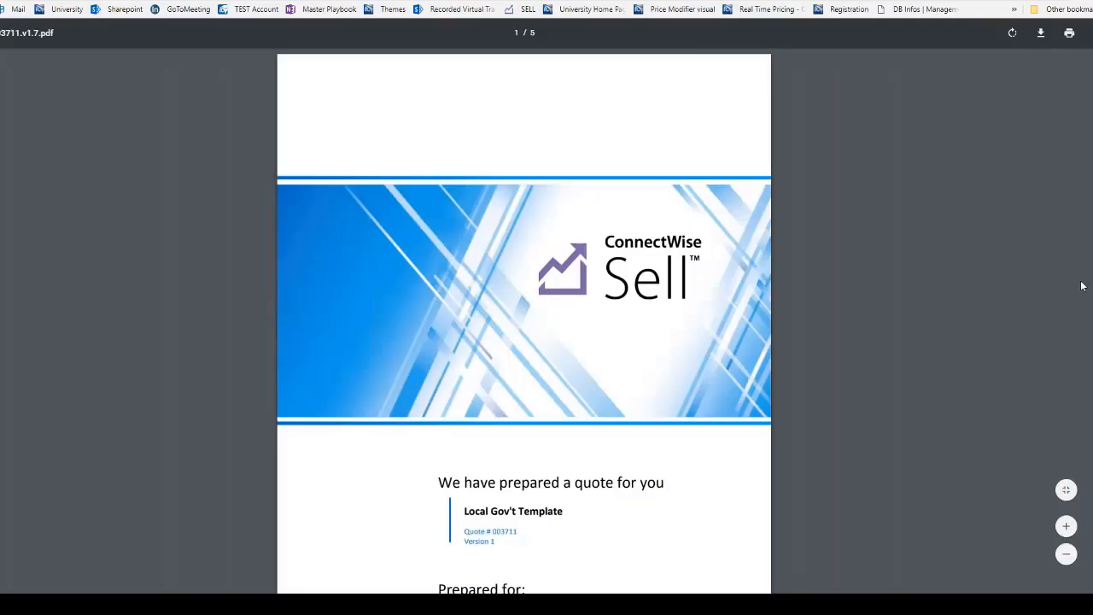
{"action": "scroll", "coordinate": [1004, 303], "scroll_direction": "down", "scroll_amount": 18}
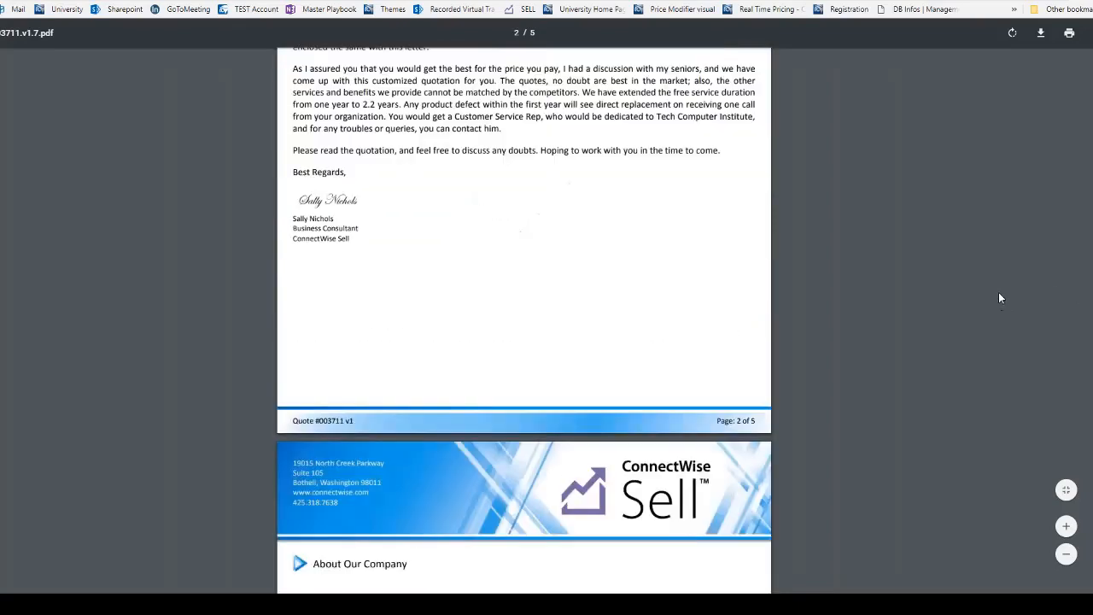
{"action": "scroll", "coordinate": [999, 294], "scroll_direction": "down", "scroll_amount": 5}
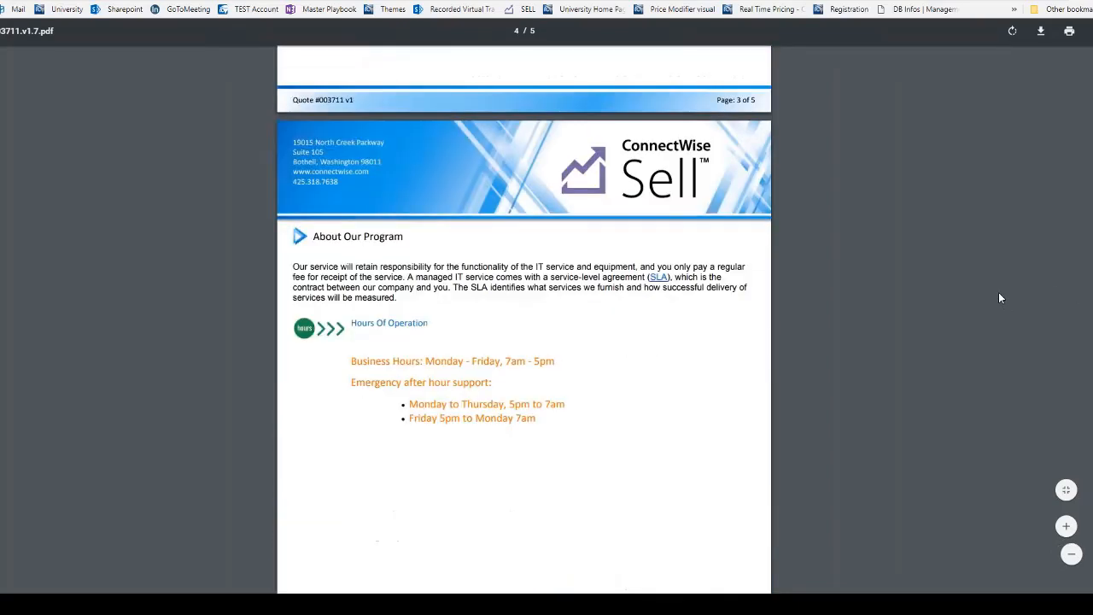
{"action": "scroll", "coordinate": [1001, 299], "scroll_direction": "down", "scroll_amount": 1}
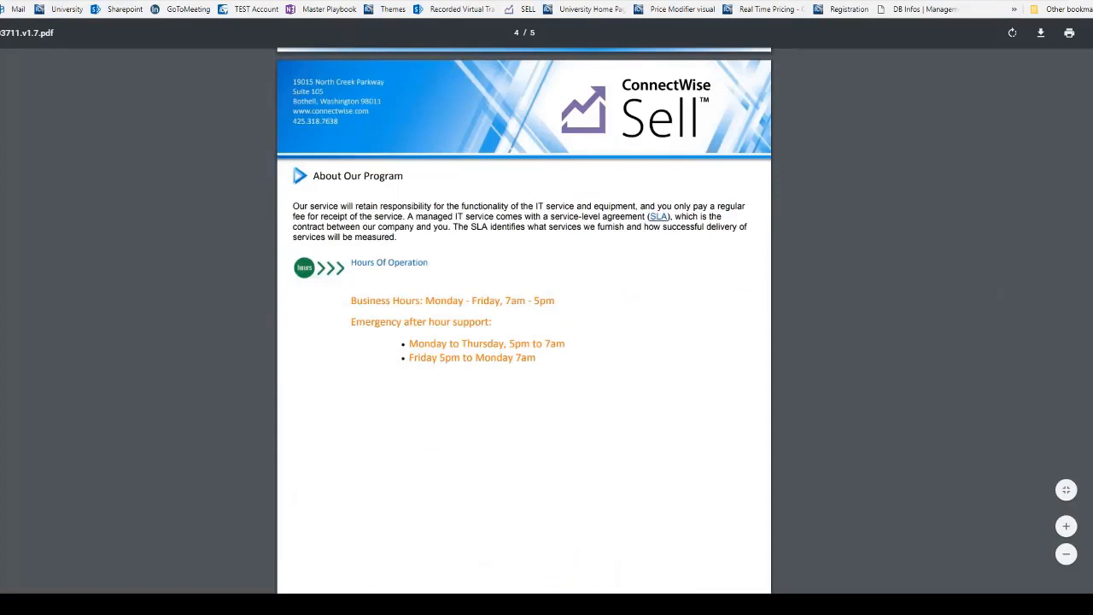
{"action": "left_click", "coordinate": [98, 2]}
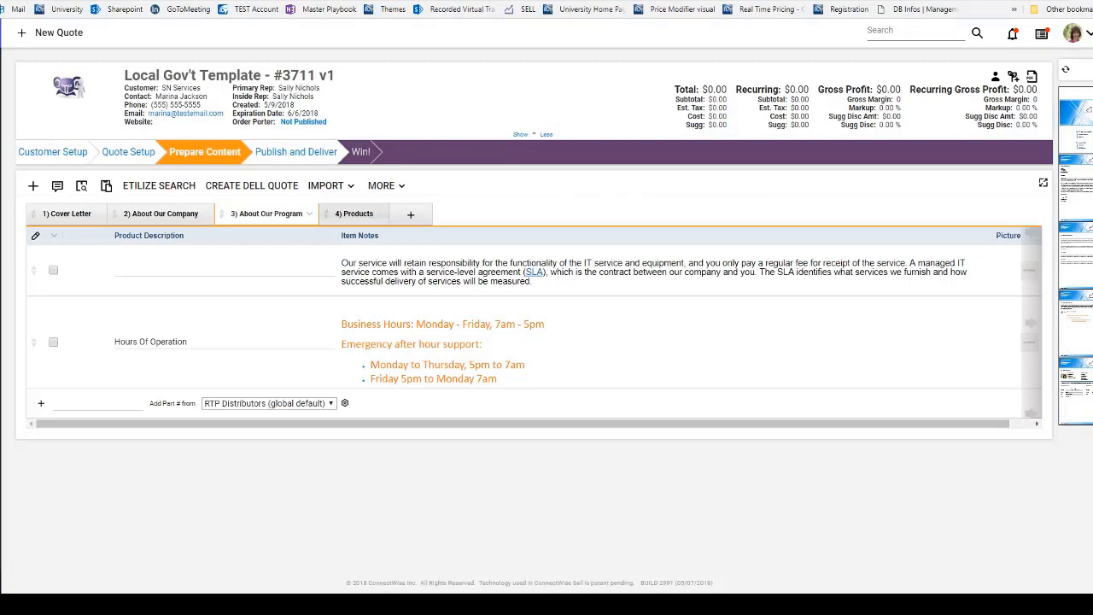
Rename the quote's Products tab to Hardware
{"action": "left_click", "coordinate": [352, 217]}
{"action": "left_click", "coordinate": [374, 215]}
{"action": "left_click", "coordinate": [391, 211]}
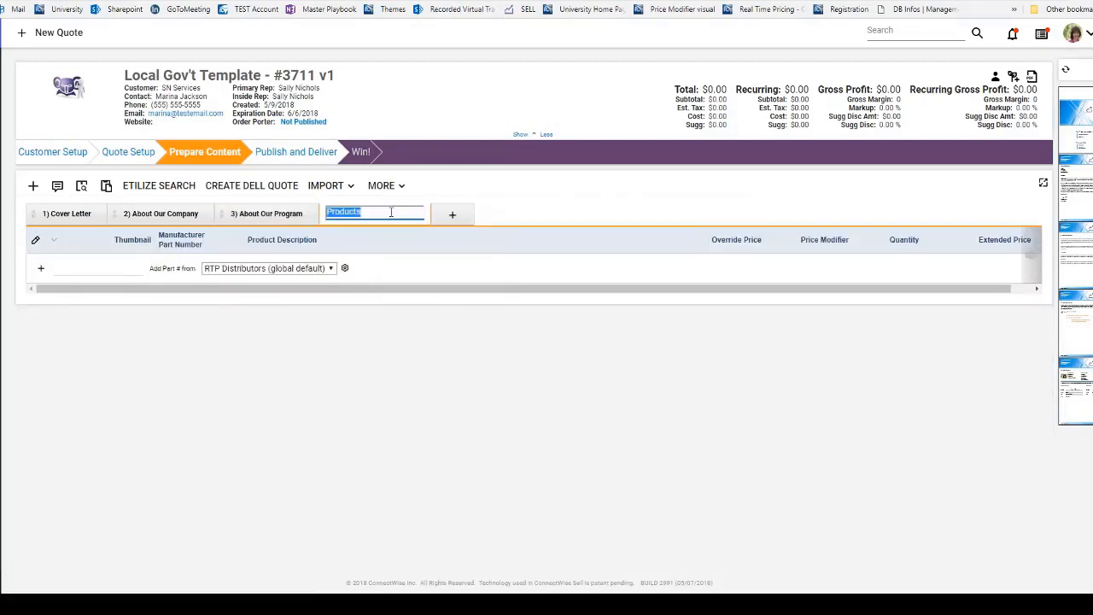
{"action": "type", "text": "Hardware"}
{"action": "key", "text": "Return"}
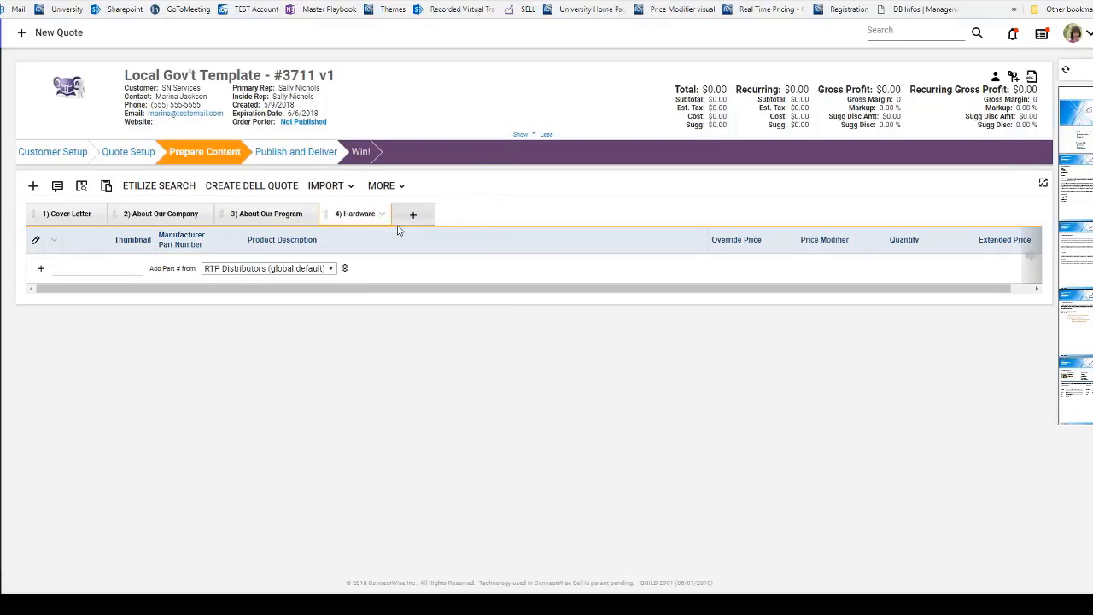
Load the "layout with cost and source" grid layout for the Hardware tab
{"action": "left_click", "coordinate": [382, 213]}
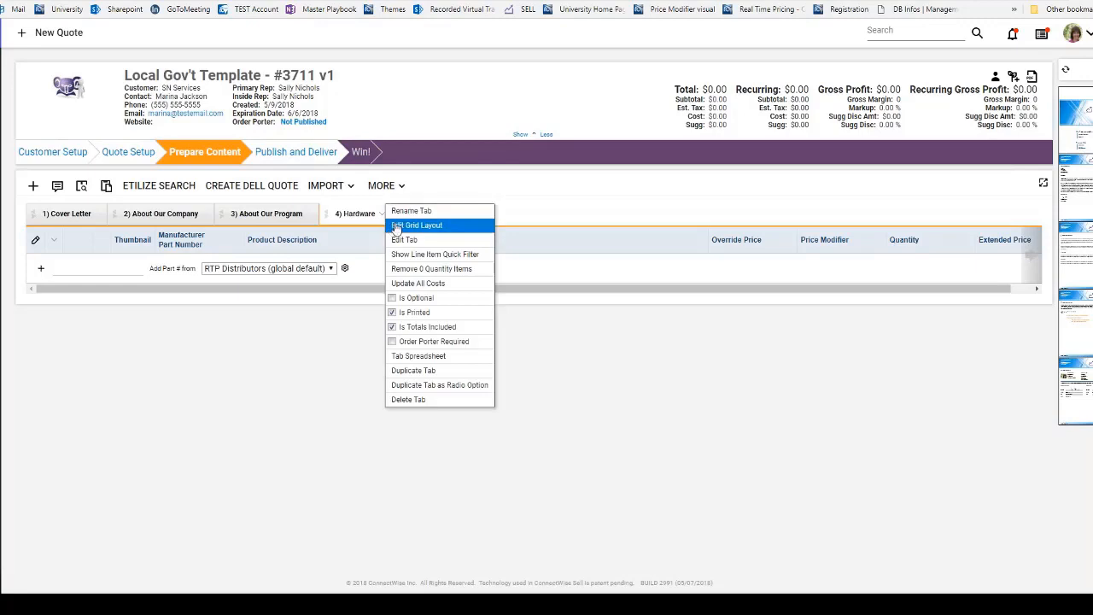
{"action": "left_click", "coordinate": [402, 223]}
{"action": "left_click", "coordinate": [189, 142]}
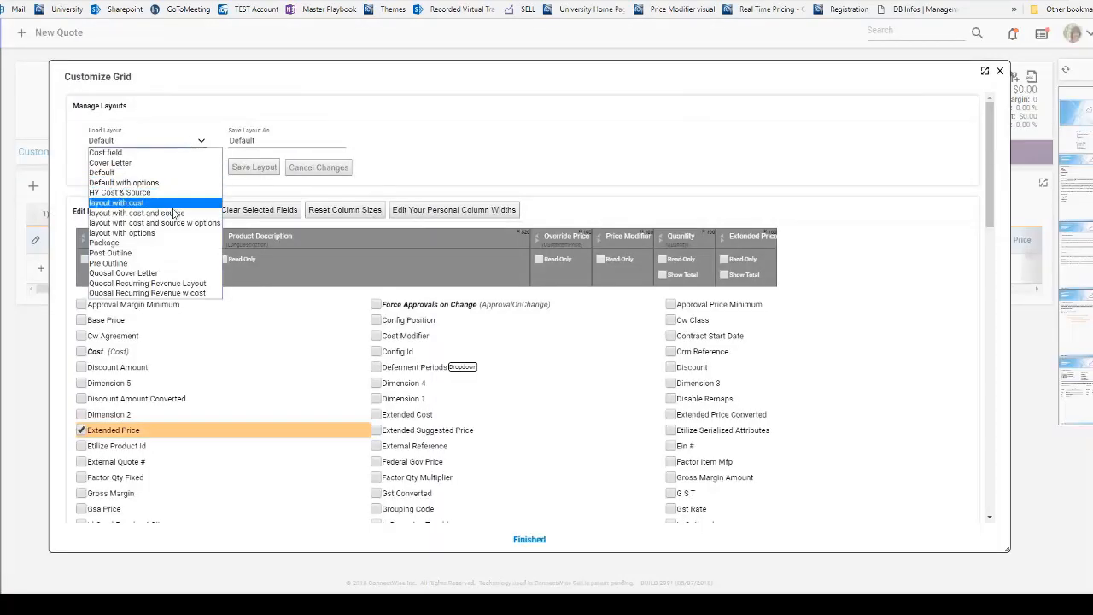
{"action": "left_click", "coordinate": [137, 209]}
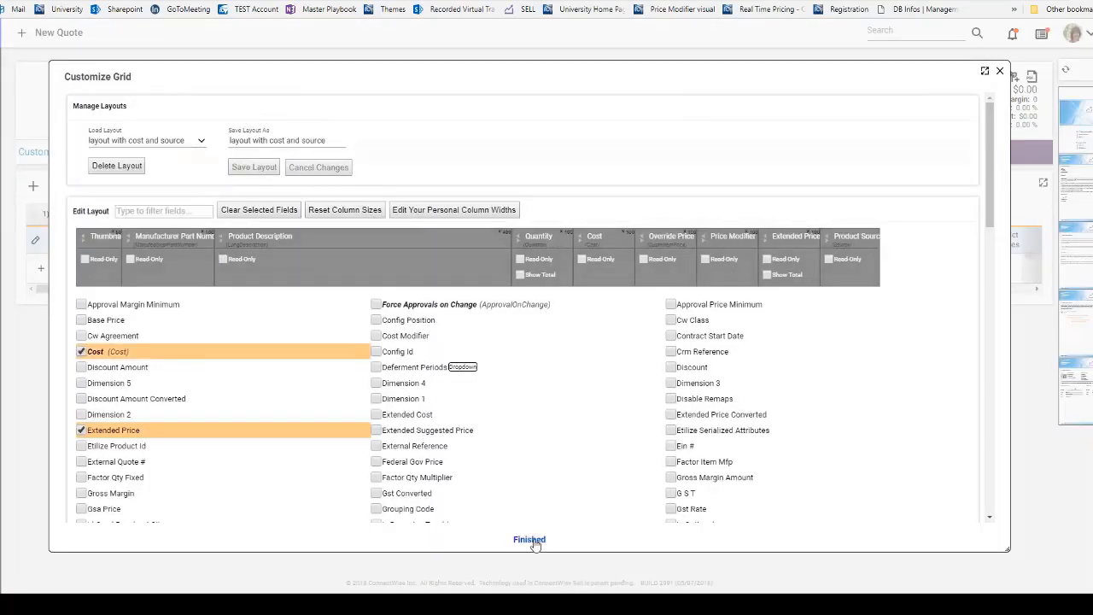
{"action": "left_click", "coordinate": [531, 540]}
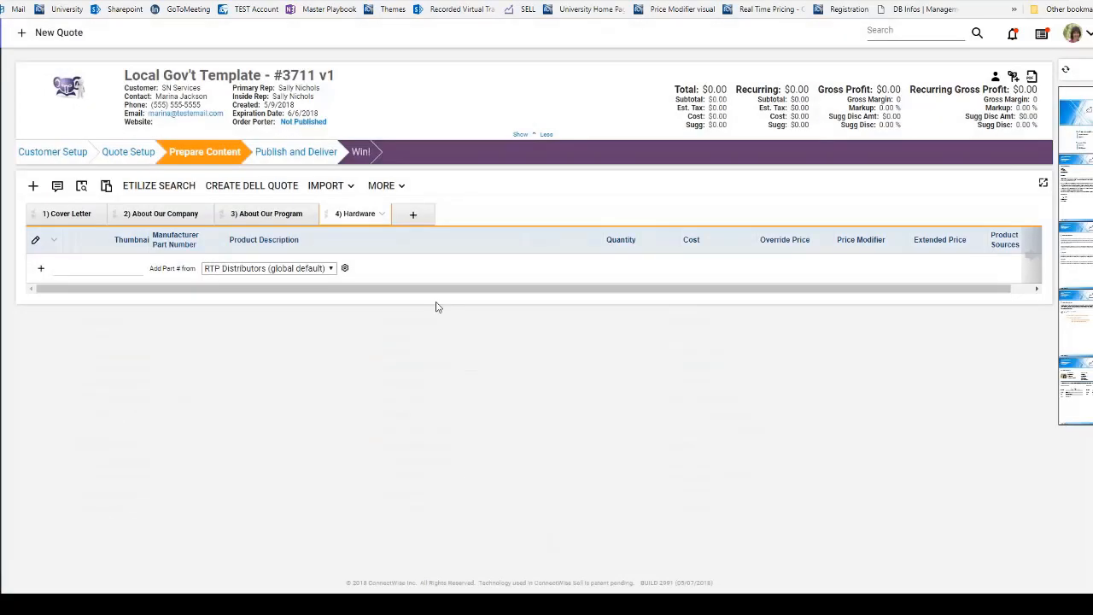
Set the Hardware tab's price control to Markup with a target markup of 25, and save and close the tab details
{"action": "left_click", "coordinate": [384, 217]}
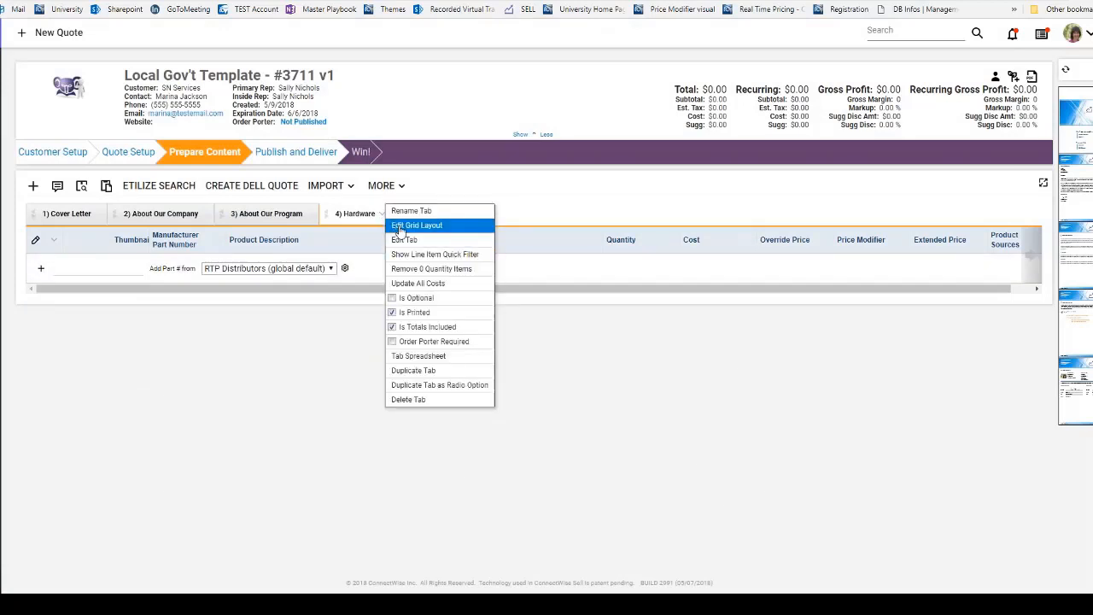
{"action": "left_click", "coordinate": [403, 240]}
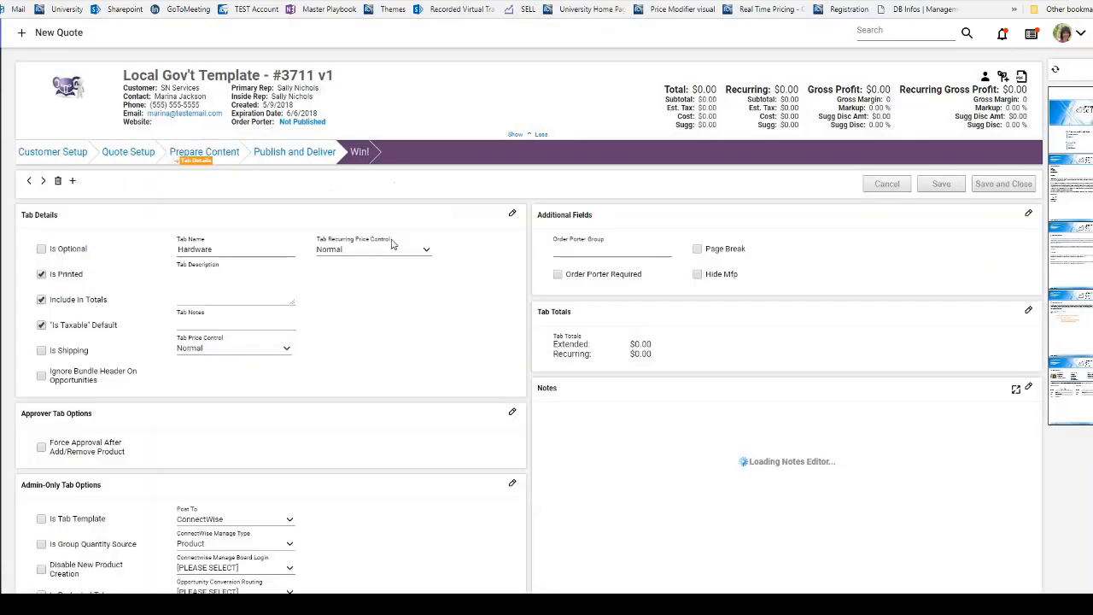
{"action": "left_click", "coordinate": [273, 350]}
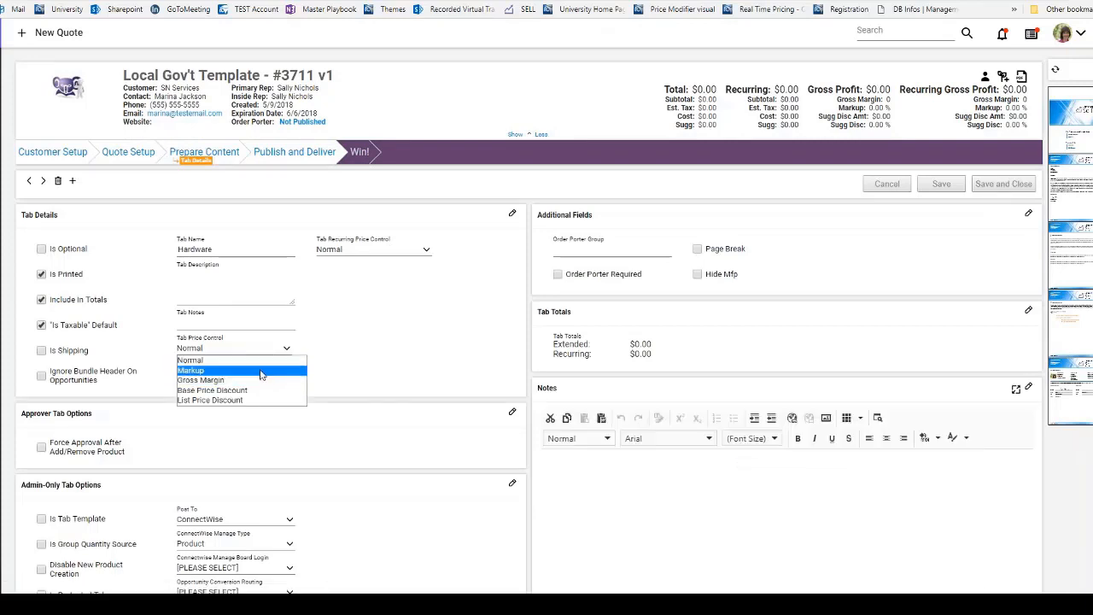
{"action": "left_click", "coordinate": [261, 371]}
{"action": "double_click", "coordinate": [195, 365]}
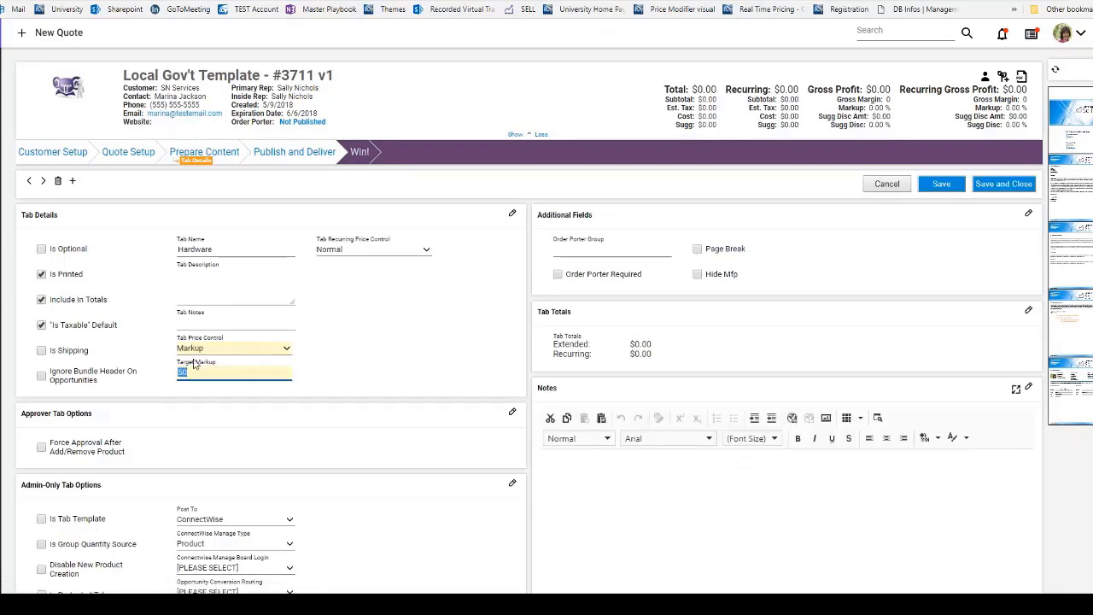
{"action": "type", "text": "25"}
{"action": "left_click", "coordinate": [993, 189]}
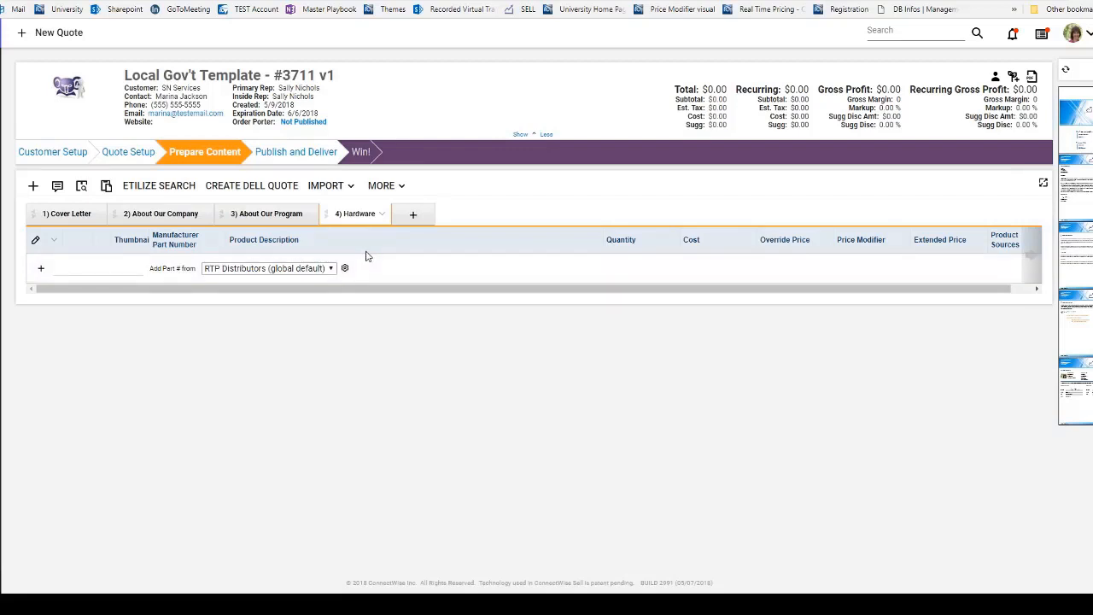
Add a new tab from the Services tab template and rename it Setup Fees
{"action": "left_click", "coordinate": [413, 215]}
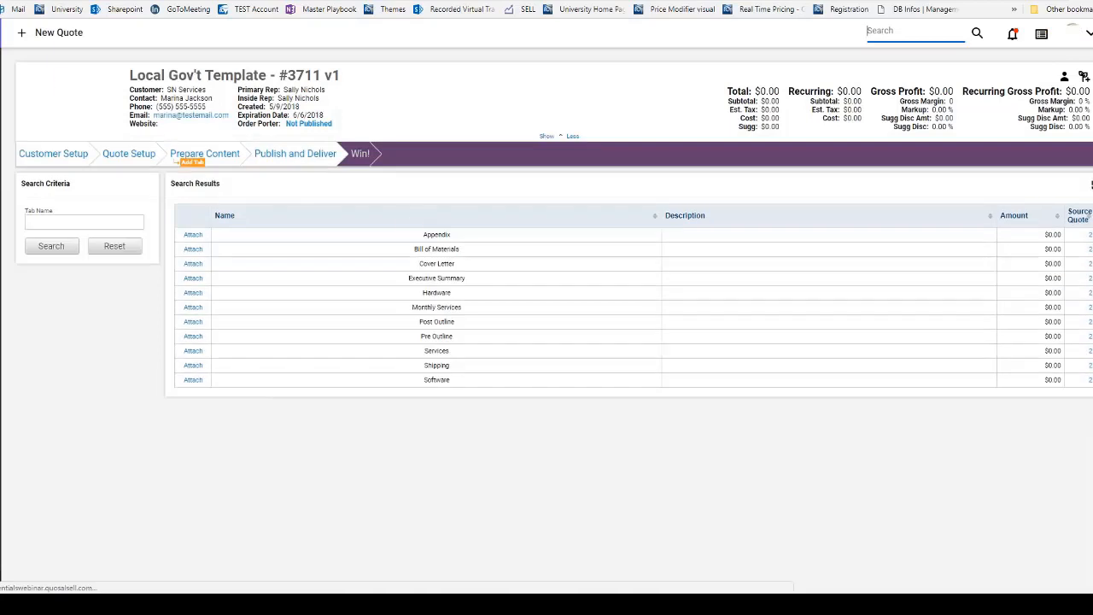
{"action": "left_click", "coordinate": [192, 351]}
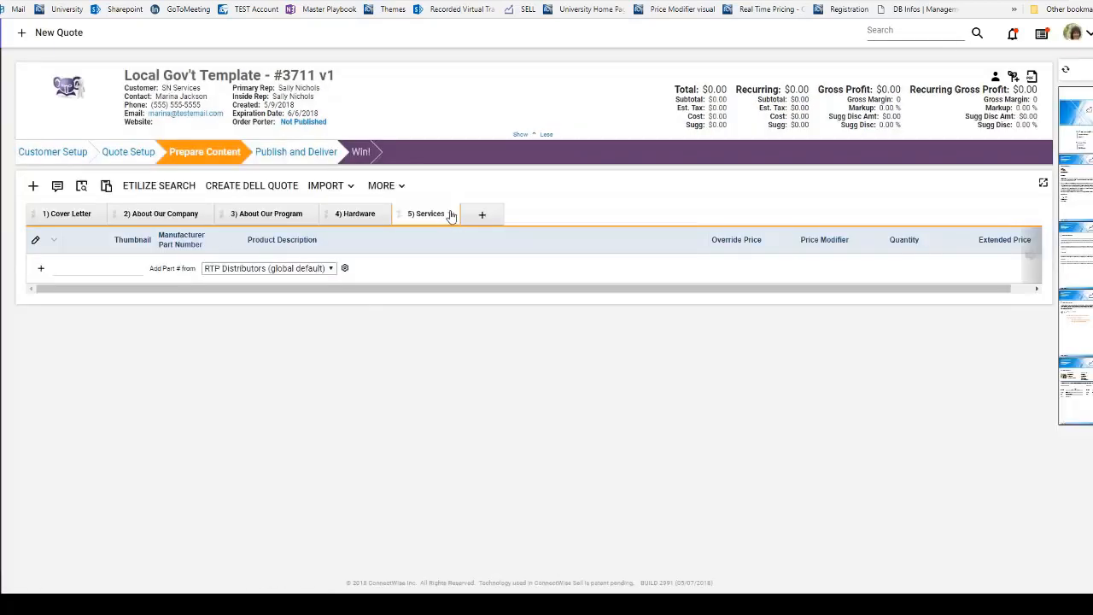
{"action": "left_click", "coordinate": [453, 215]}
{"action": "left_click", "coordinate": [468, 211]}
{"action": "type", "text": "Setup Fees"}
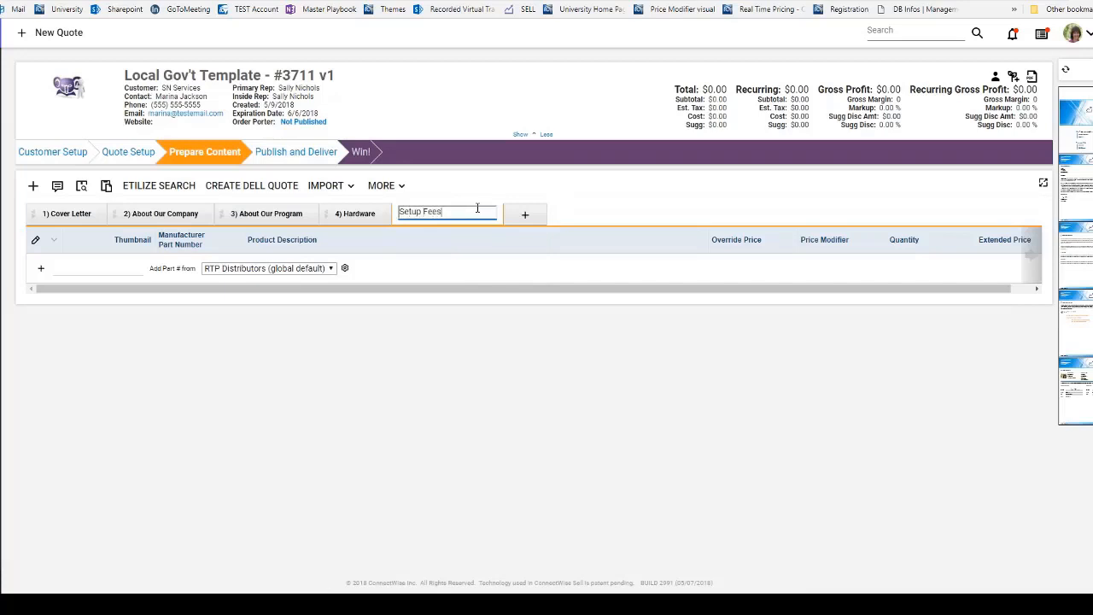
{"action": "key", "text": "Return"}
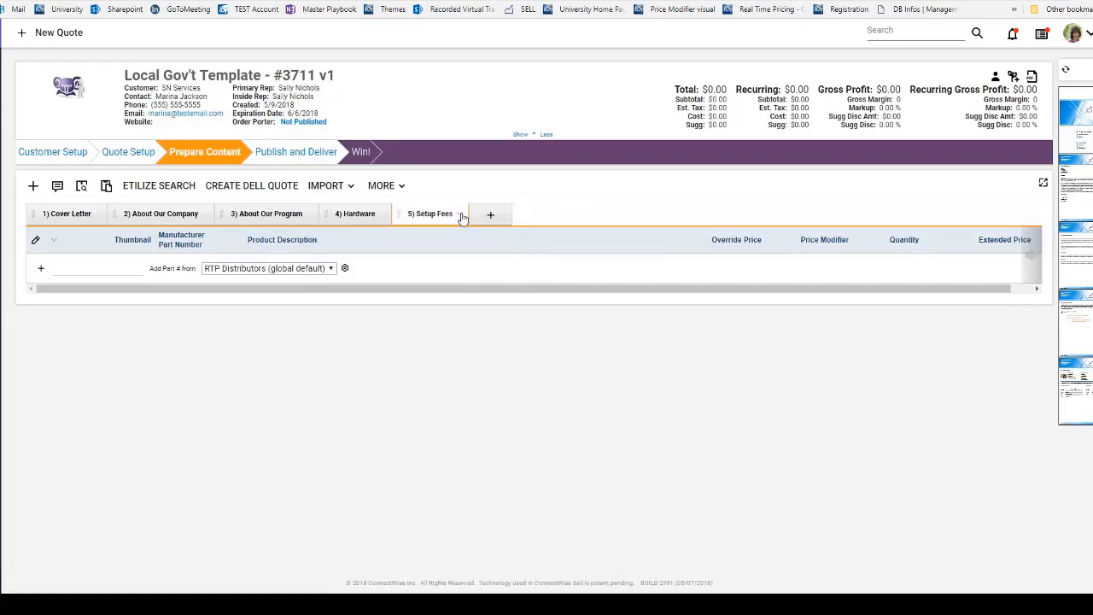
Load the "layout with cost and source" grid layout for the Setup Fees tab
{"action": "left_click", "coordinate": [461, 214]}
{"action": "left_click", "coordinate": [494, 224]}
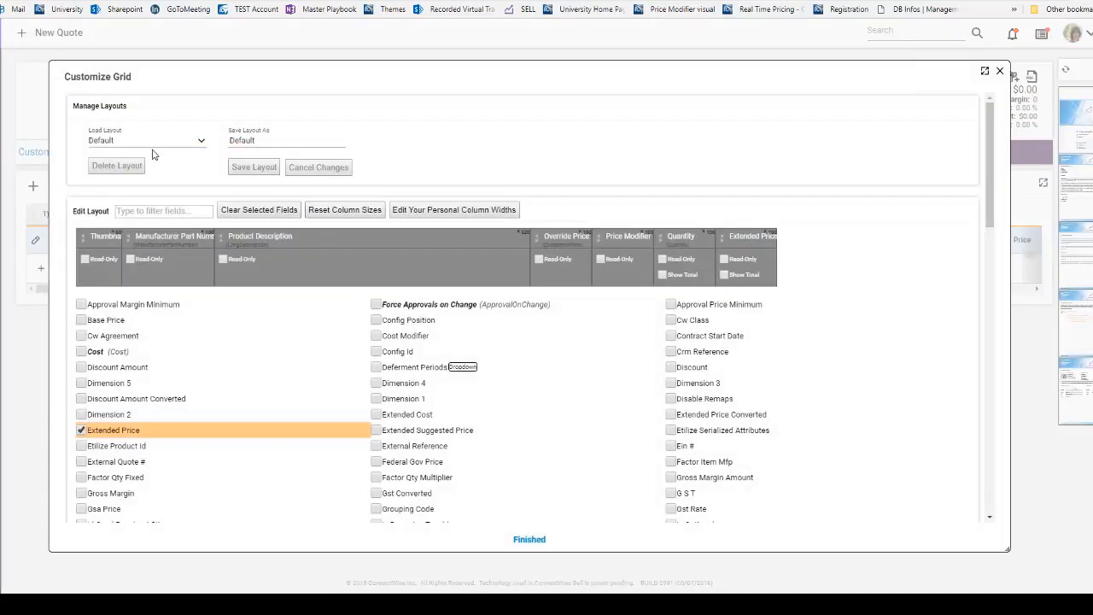
{"action": "left_click", "coordinate": [164, 143]}
{"action": "left_click", "coordinate": [137, 213]}
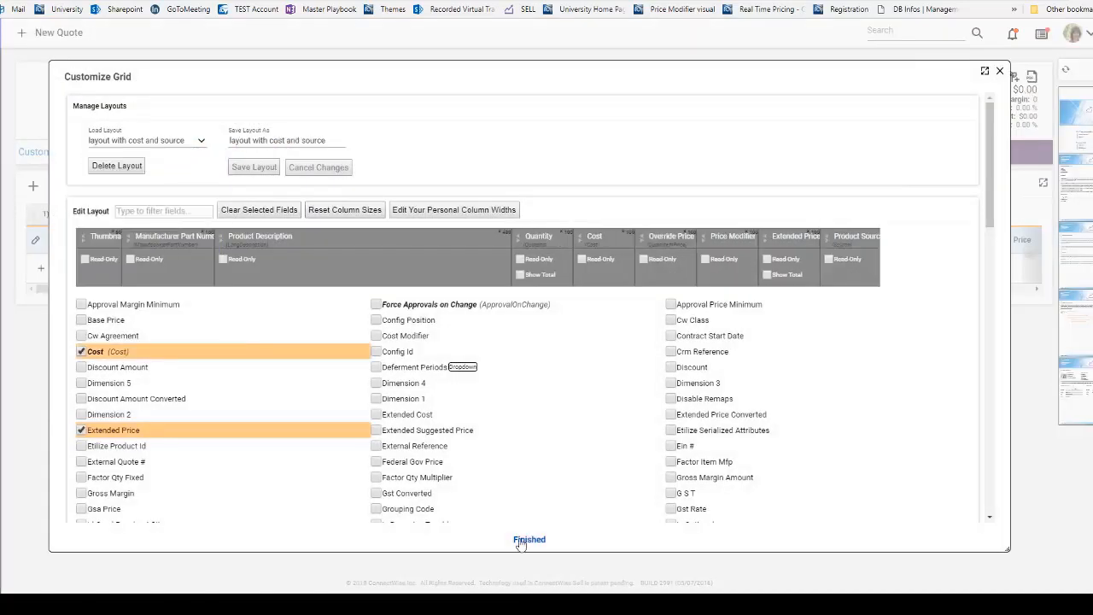
{"action": "left_click", "coordinate": [521, 540]}
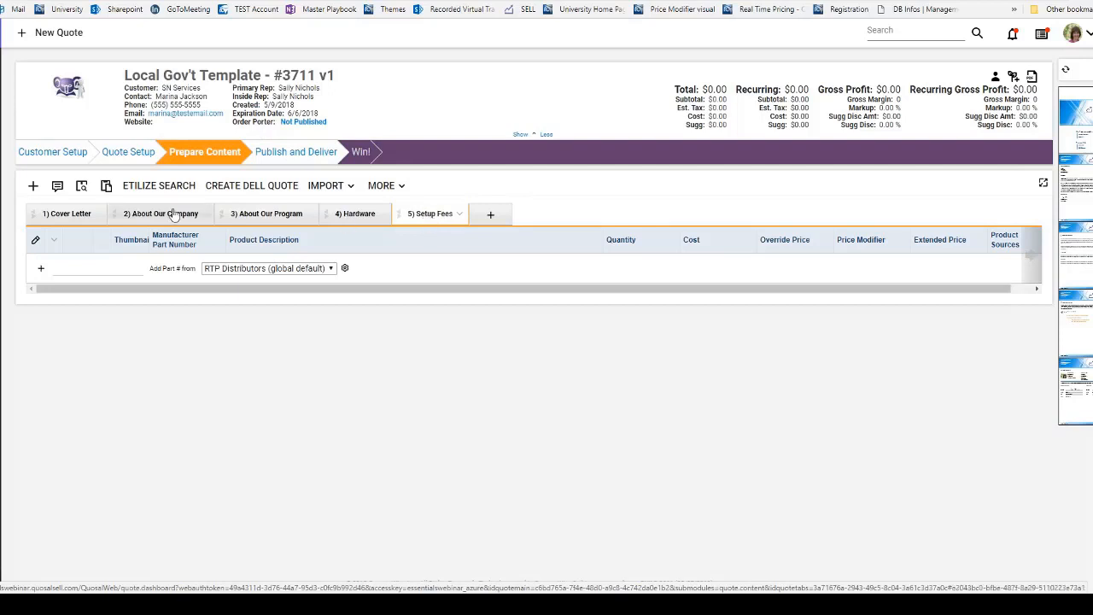
Search for products of class "service", attach Service Bronze and Service Gold to the Setup Fees tab, and return to the quote content
{"action": "left_click", "coordinate": [82, 186]}
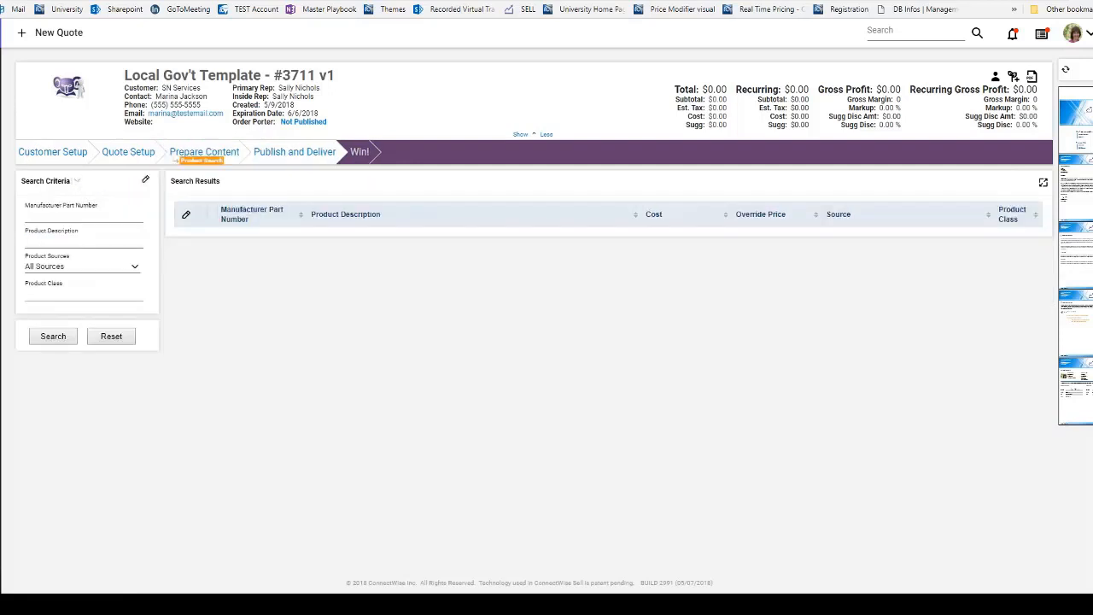
{"action": "left_click", "coordinate": [80, 292]}
{"action": "left_click", "coordinate": [53, 337]}
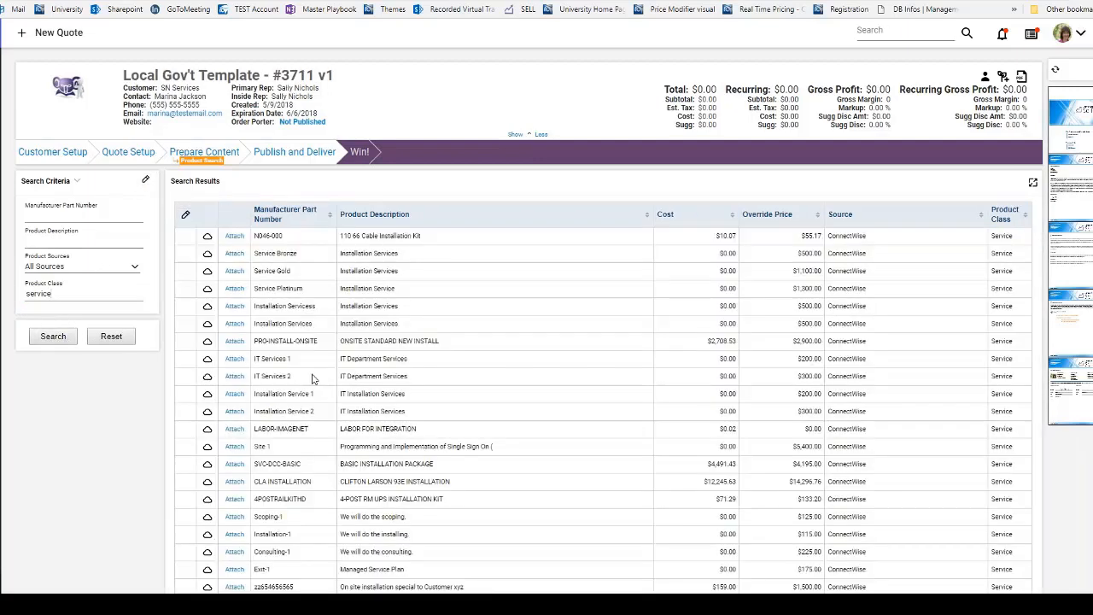
{"action": "left_click", "coordinate": [235, 255]}
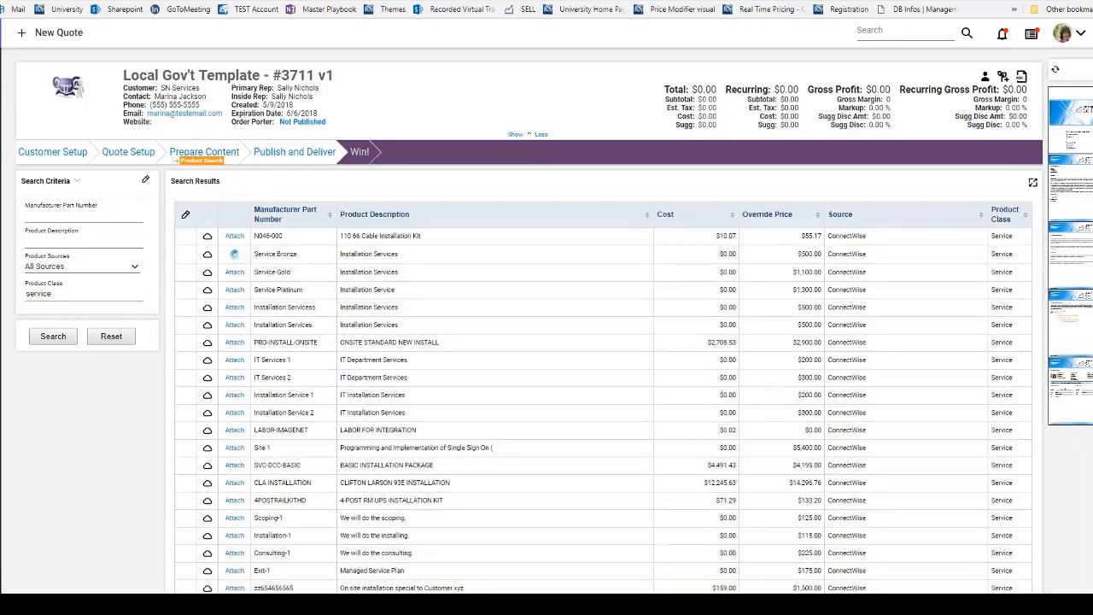
{"action": "left_click", "coordinate": [235, 274]}
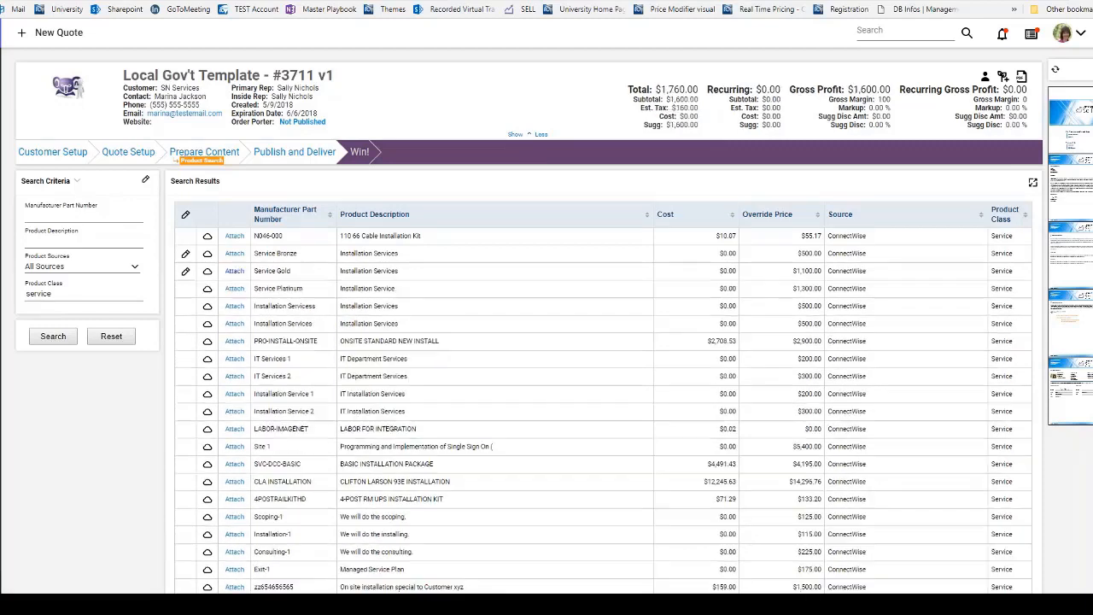
{"action": "left_click", "coordinate": [226, 159]}
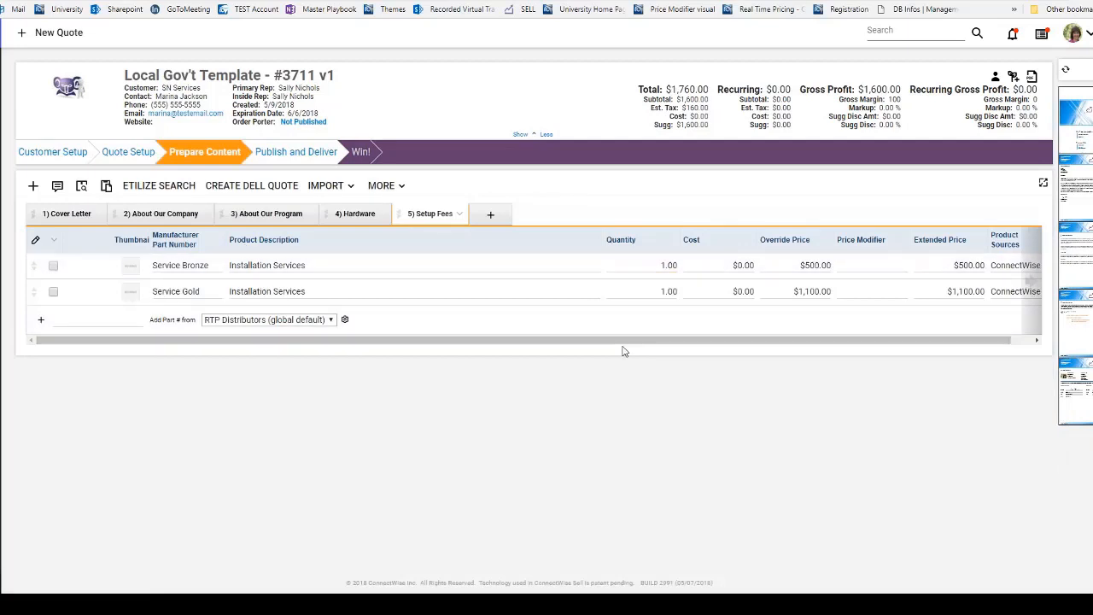
{"action": "scroll", "coordinate": [731, 346], "scroll_direction": "right", "scroll_amount": 1}
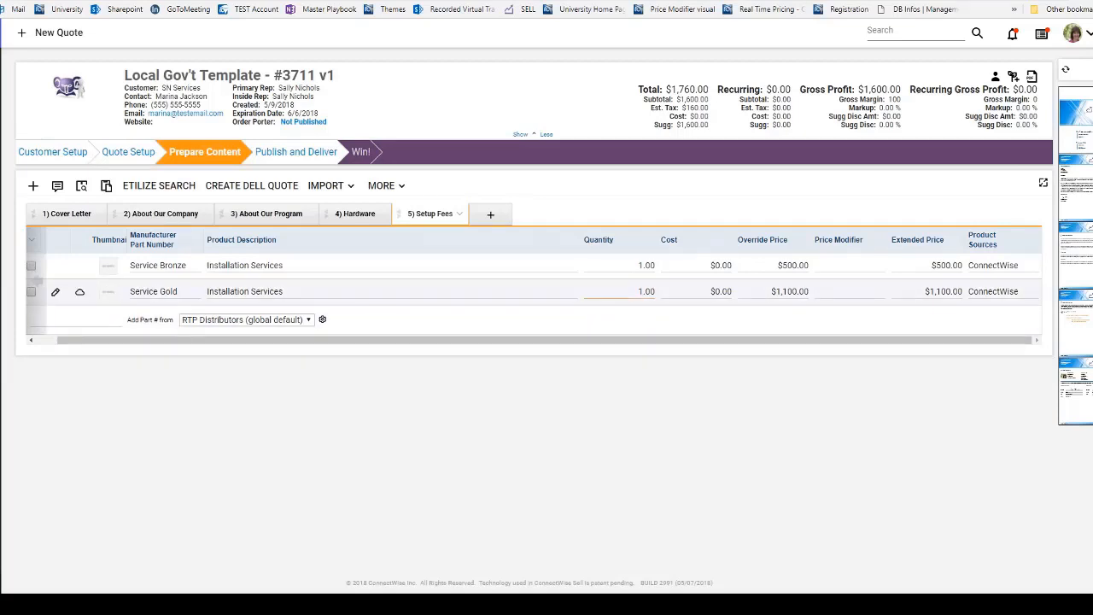
{"action": "left_click", "coordinate": [628, 293]}
{"action": "left_click", "coordinate": [628, 301]}
{"action": "left_click", "coordinate": [631, 297]}
Add a tab from the Monthly Services template and rename it Monthly Service Fees
{"action": "left_click", "coordinate": [490, 214]}
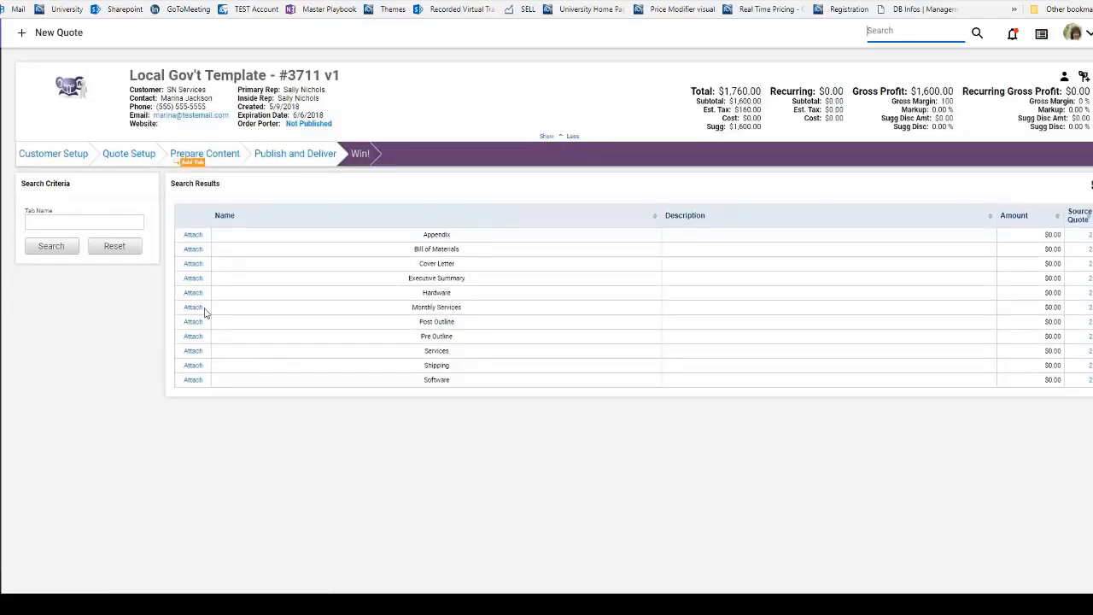
{"action": "left_click", "coordinate": [192, 305]}
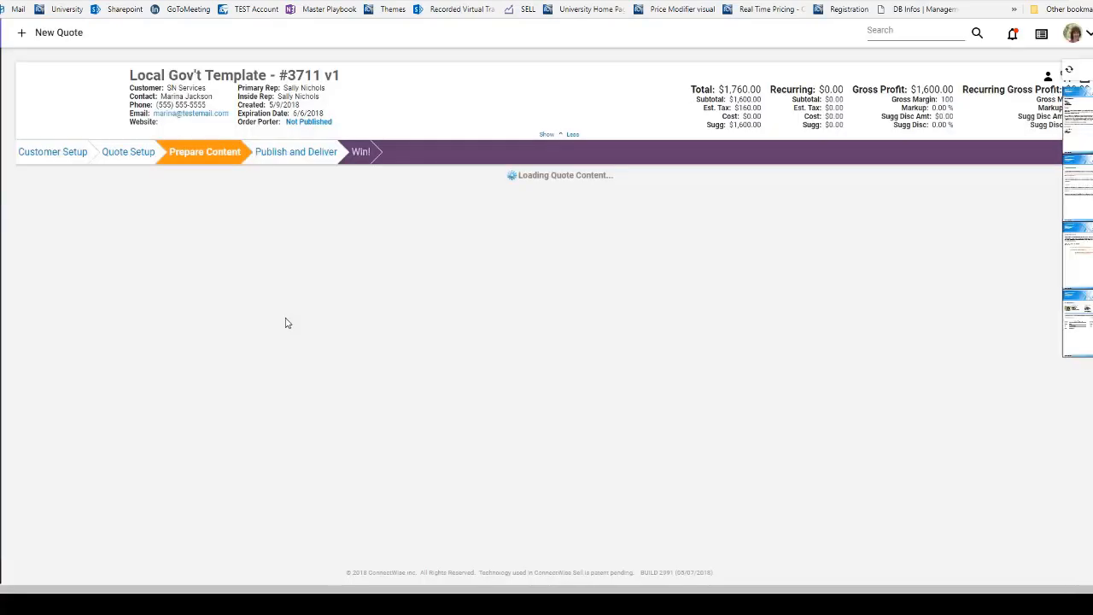
{"action": "left_click", "coordinate": [556, 215]}
{"action": "left_click", "coordinate": [578, 214]}
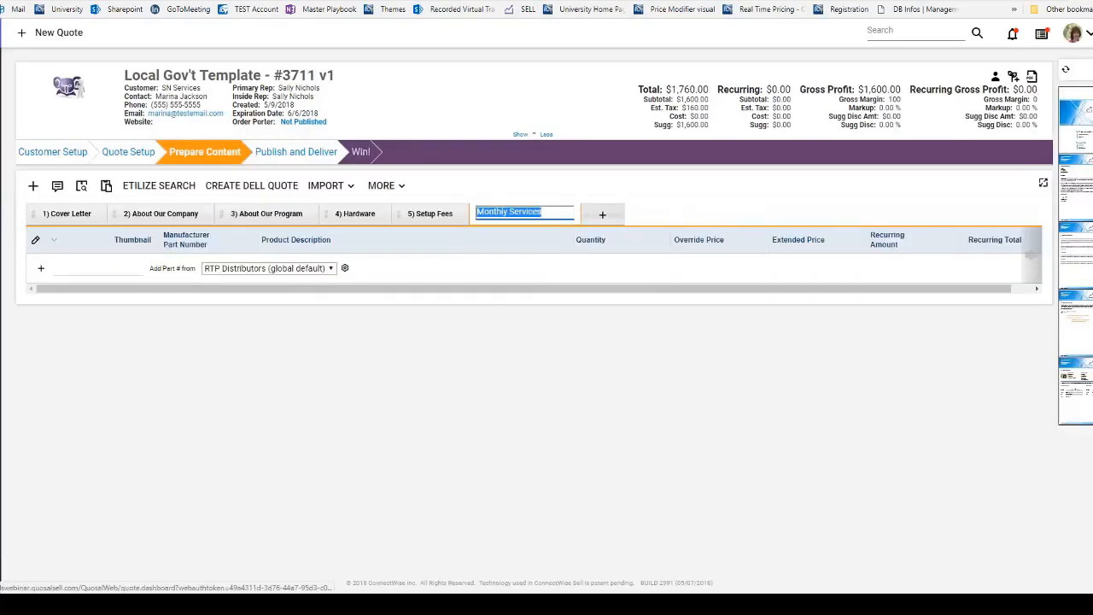
{"action": "left_click", "coordinate": [553, 210]}
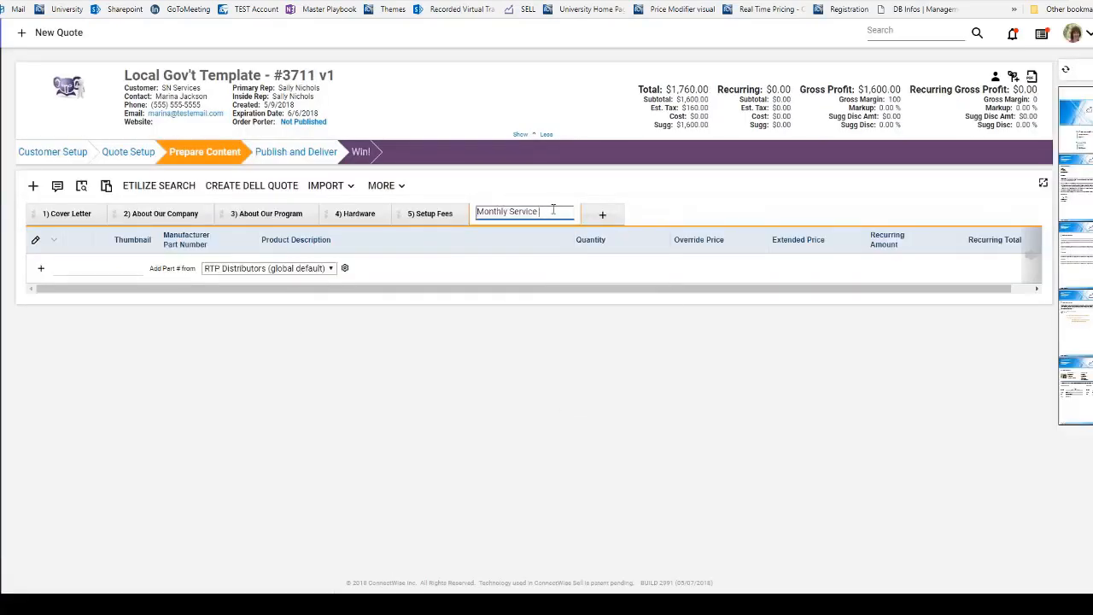
{"action": "type", "text": "Fees"}
{"action": "key", "text": "Return"}
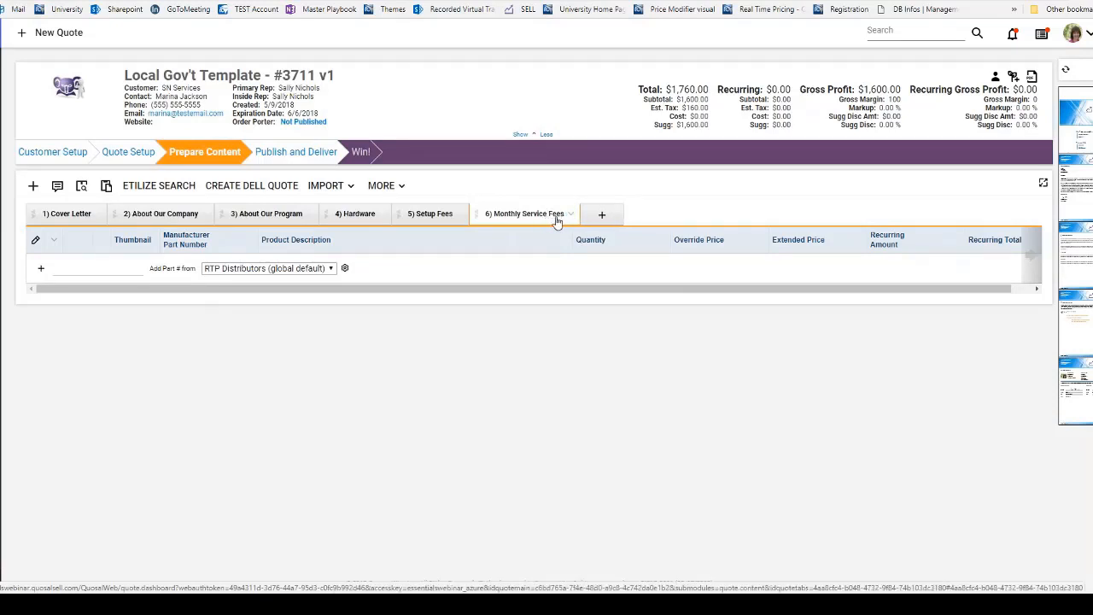
Examine the Recurring Option and its available choices in the Monthly Service Fees tab's details, and return to the quote content
{"action": "left_click", "coordinate": [567, 216]}
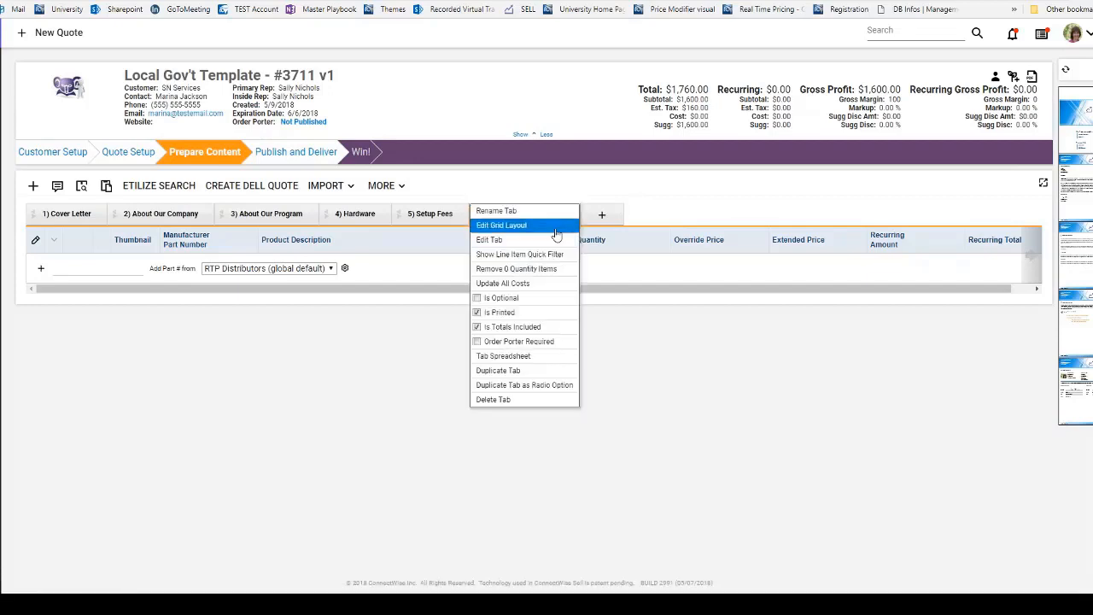
{"action": "left_click", "coordinate": [549, 241]}
{"action": "scroll", "coordinate": [455, 247], "scroll_direction": "down", "scroll_amount": 3}
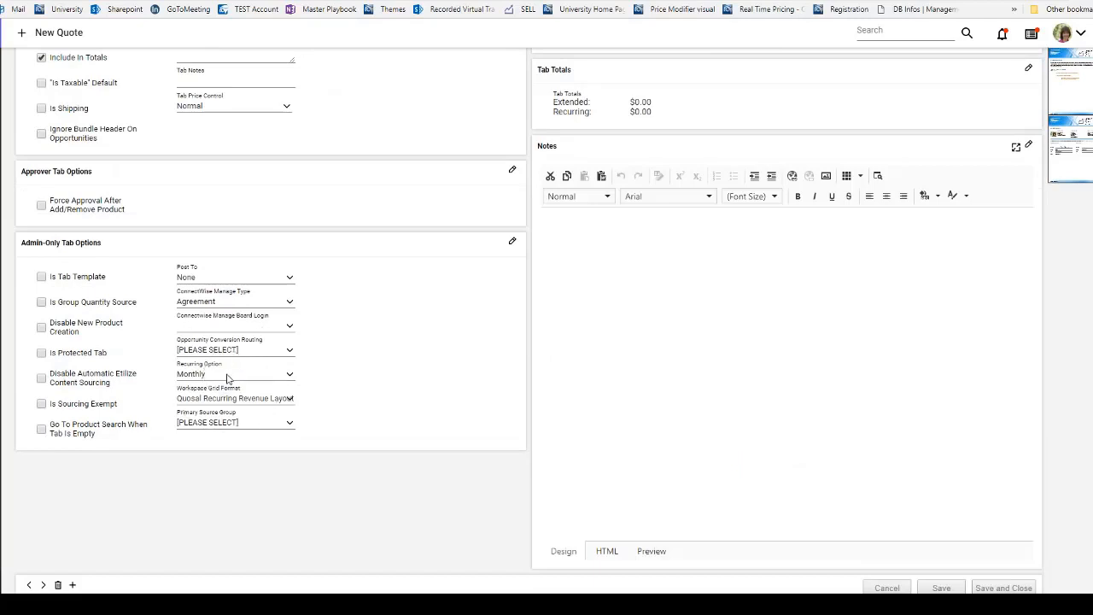
{"action": "left_click", "coordinate": [229, 376]}
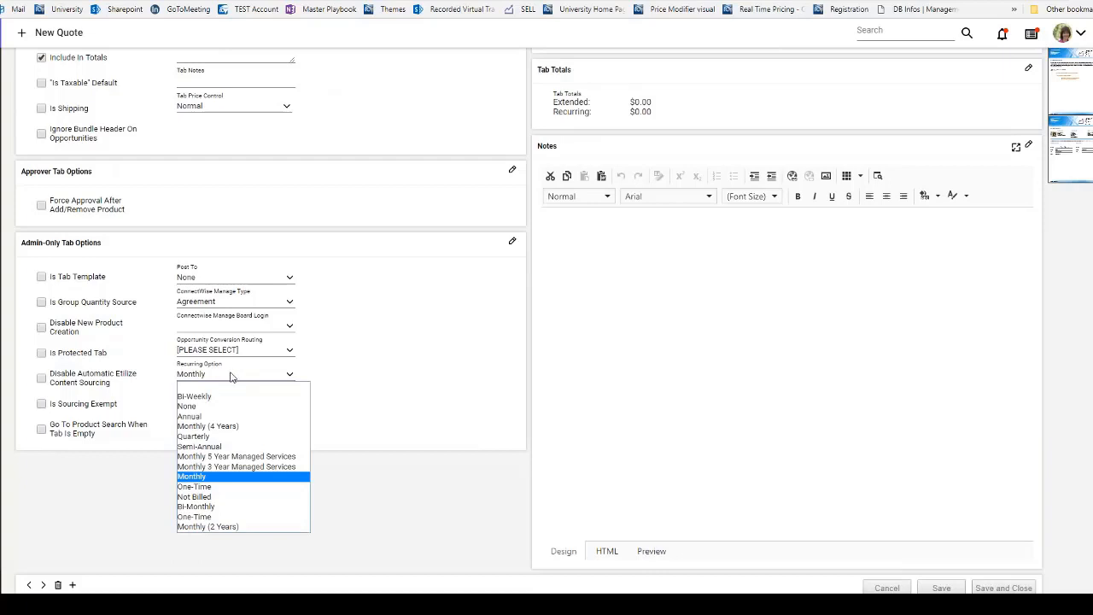
{"action": "left_click", "coordinate": [228, 378]}
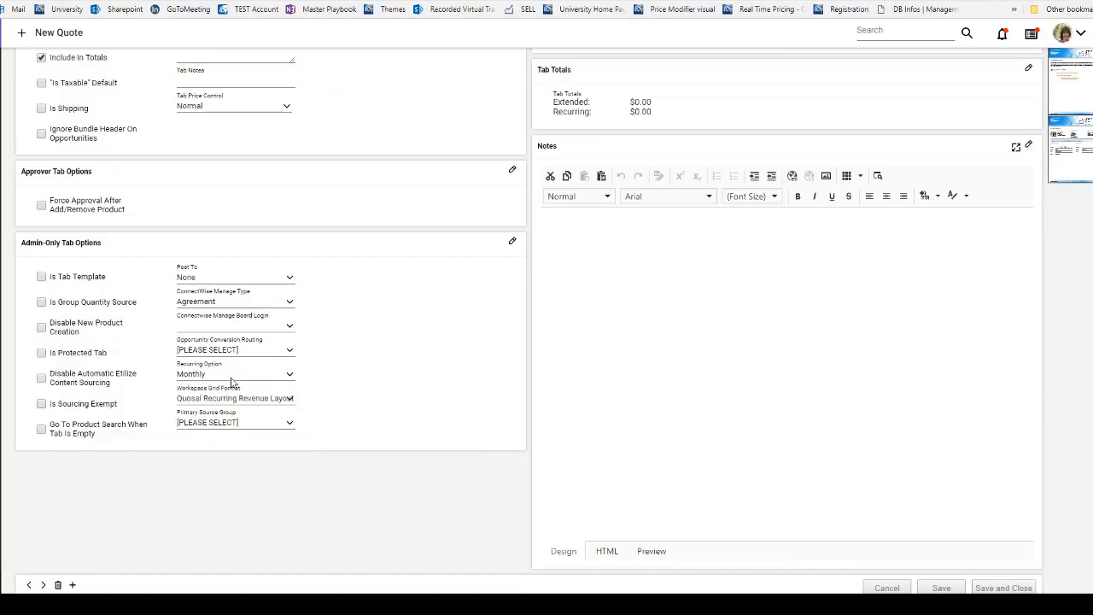
{"action": "scroll", "coordinate": [389, 393], "scroll_direction": "up", "scroll_amount": 5}
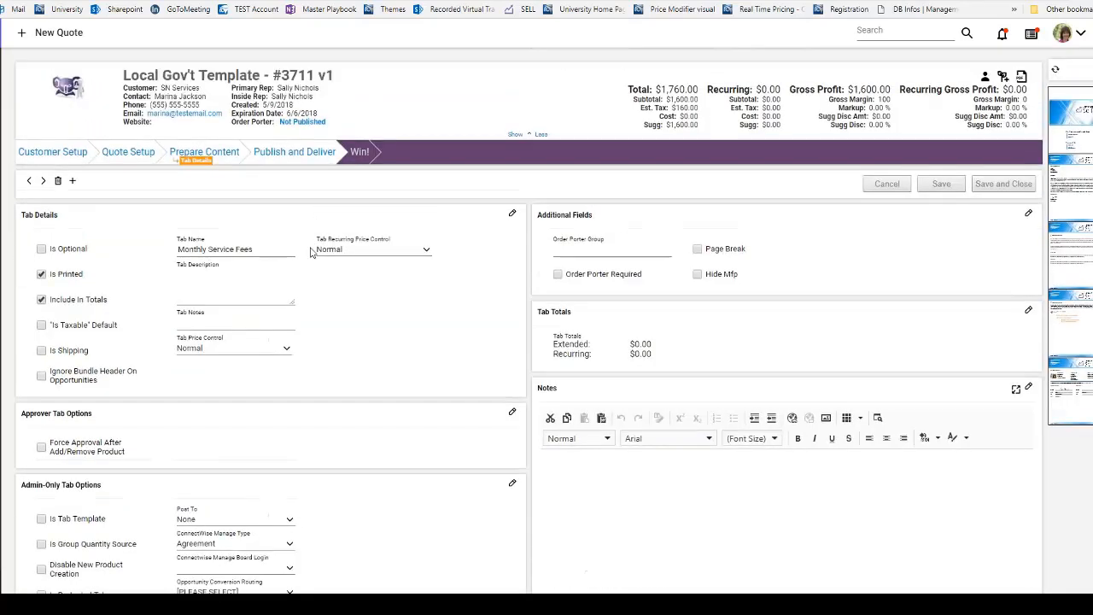
{"action": "left_click", "coordinate": [231, 157]}
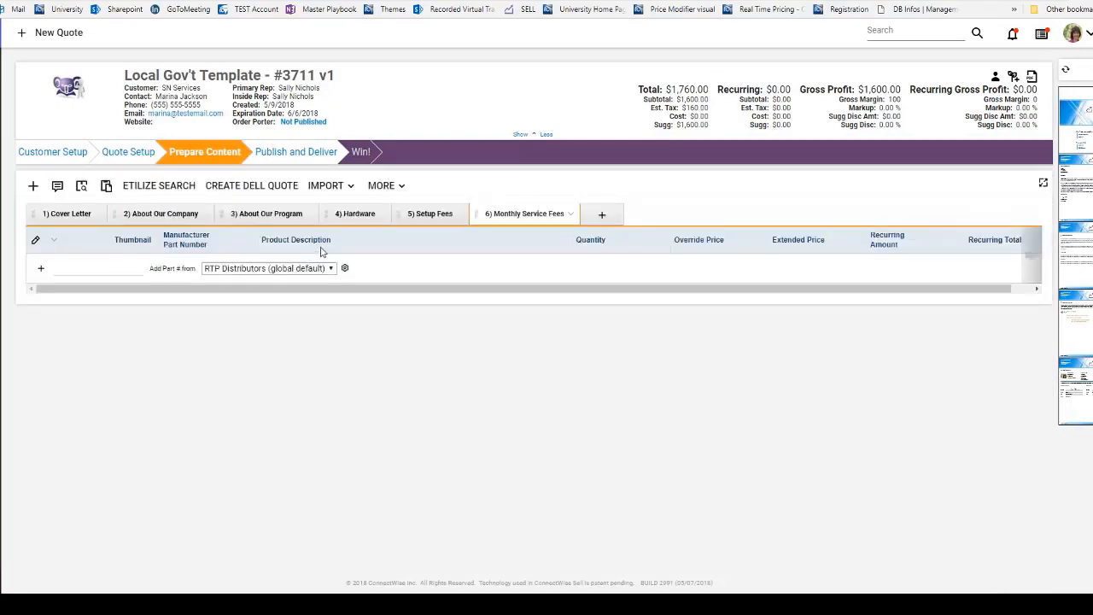
Search for products of class "agreement", attach Managed IT Service - 36 Month and Managed Server to the Monthly Service Fees tab, and return to the quote content
{"action": "left_click", "coordinate": [82, 186]}
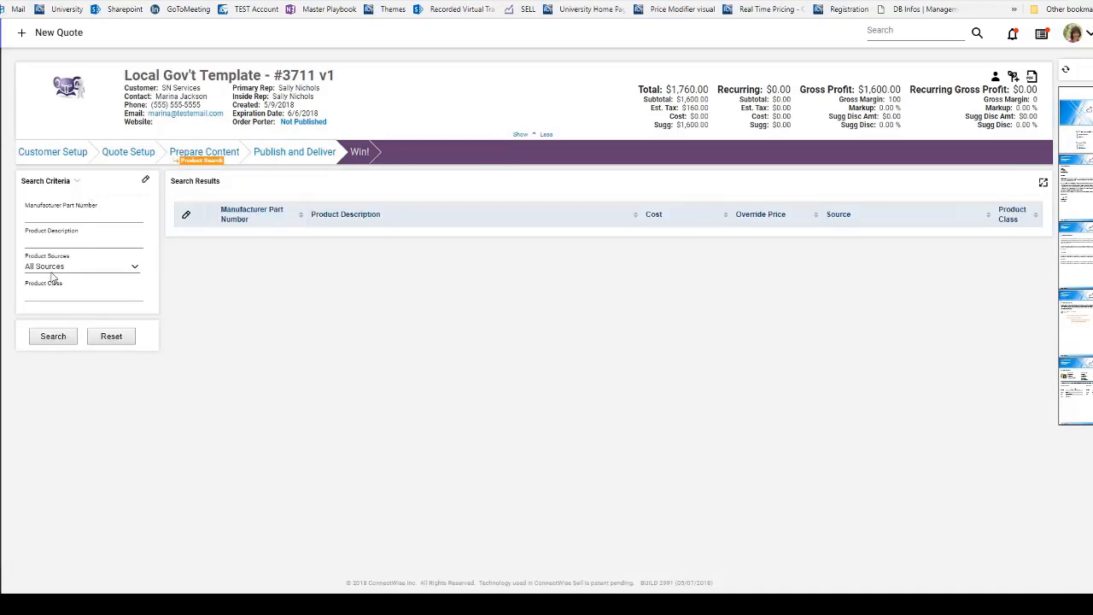
{"action": "left_click", "coordinate": [72, 290]}
{"action": "type", "text": "agreement"}
{"action": "key", "text": "Return"}
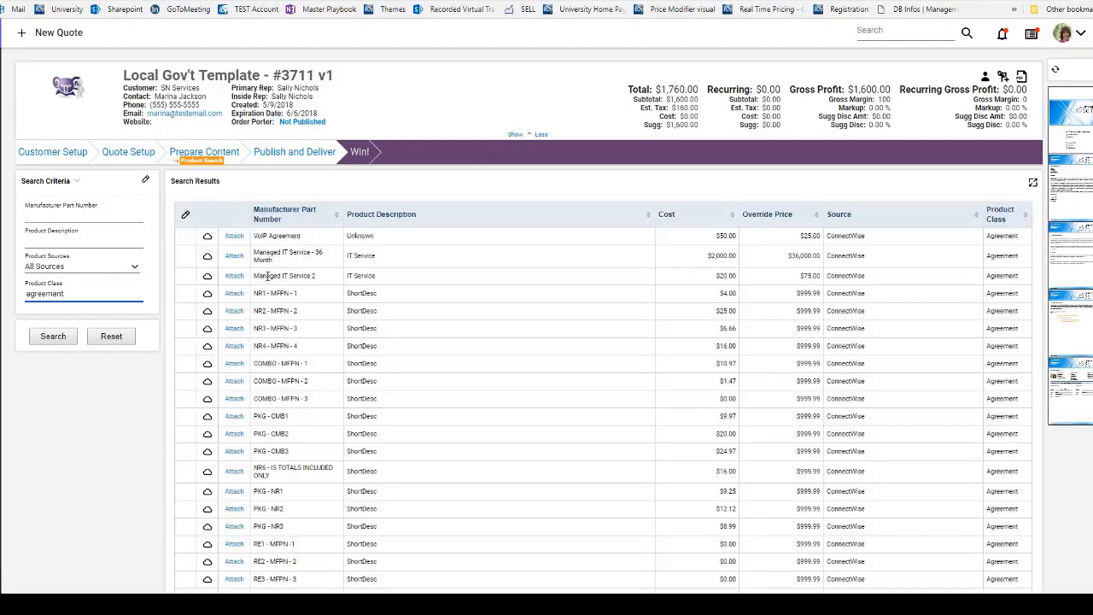
{"action": "left_click", "coordinate": [234, 255]}
{"action": "scroll", "coordinate": [261, 359], "scroll_direction": "down", "scroll_amount": 4}
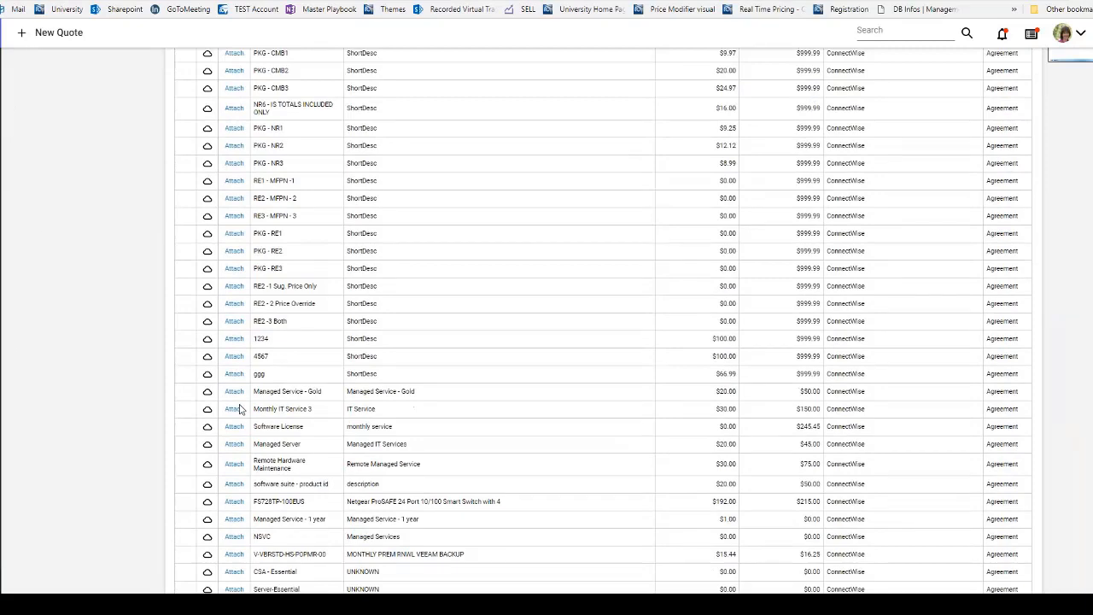
{"action": "left_click", "coordinate": [234, 445]}
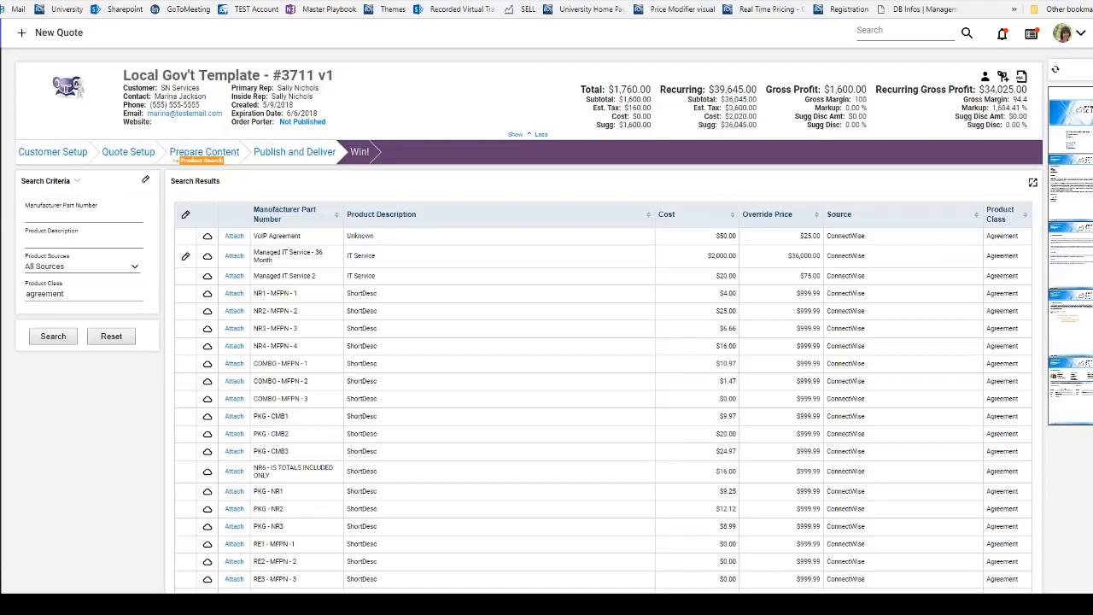
{"action": "left_click", "coordinate": [204, 152]}
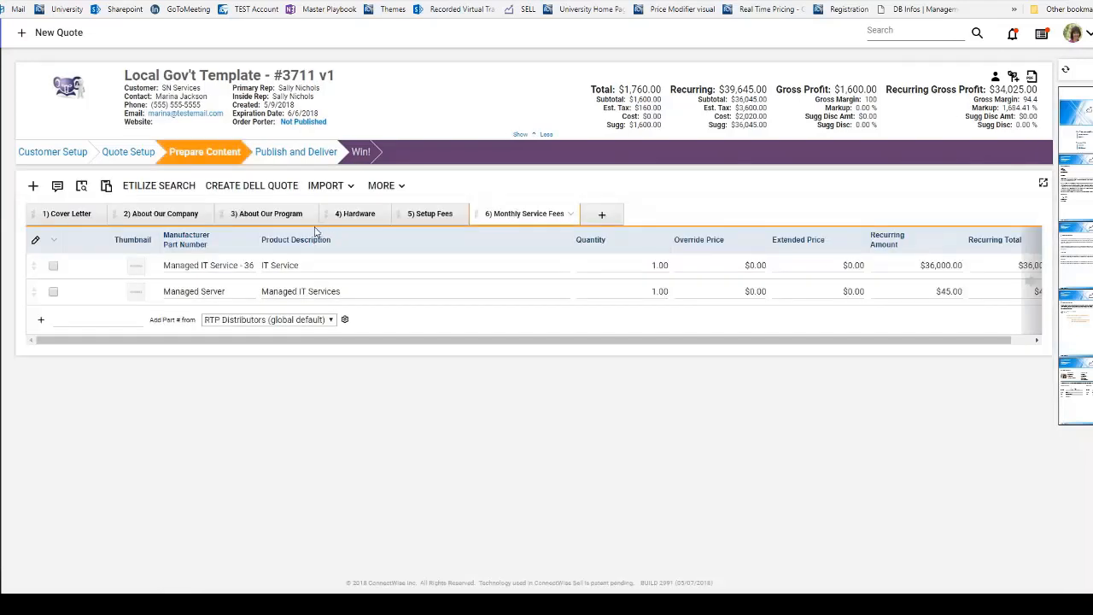
{"action": "left_click", "coordinate": [651, 269]}
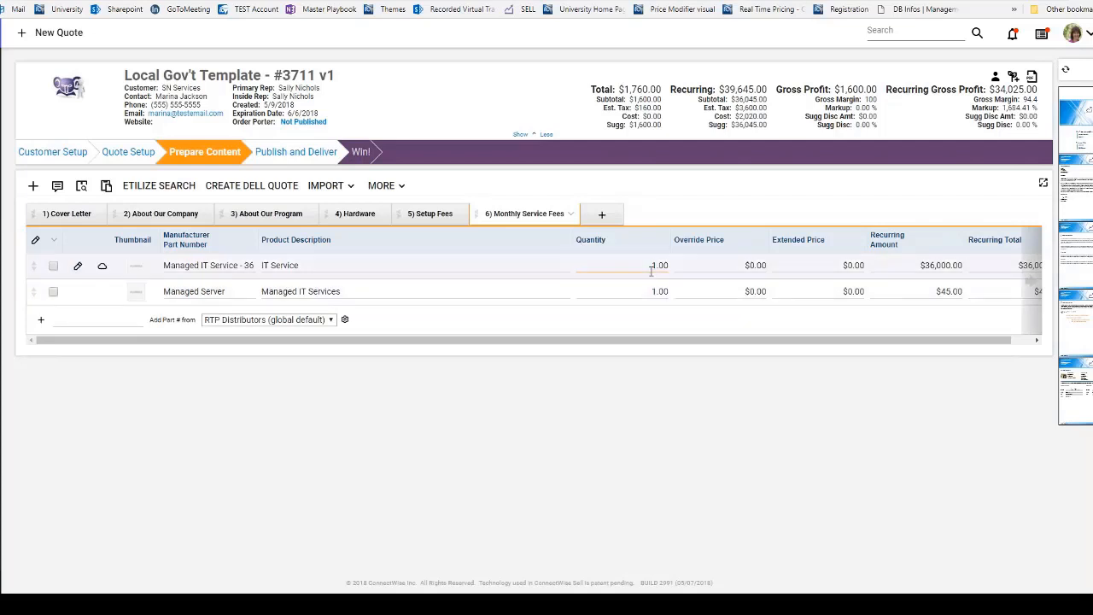
Add a tab from the Post Outline template and rename it Master Service Agreement
{"action": "left_click", "coordinate": [604, 217]}
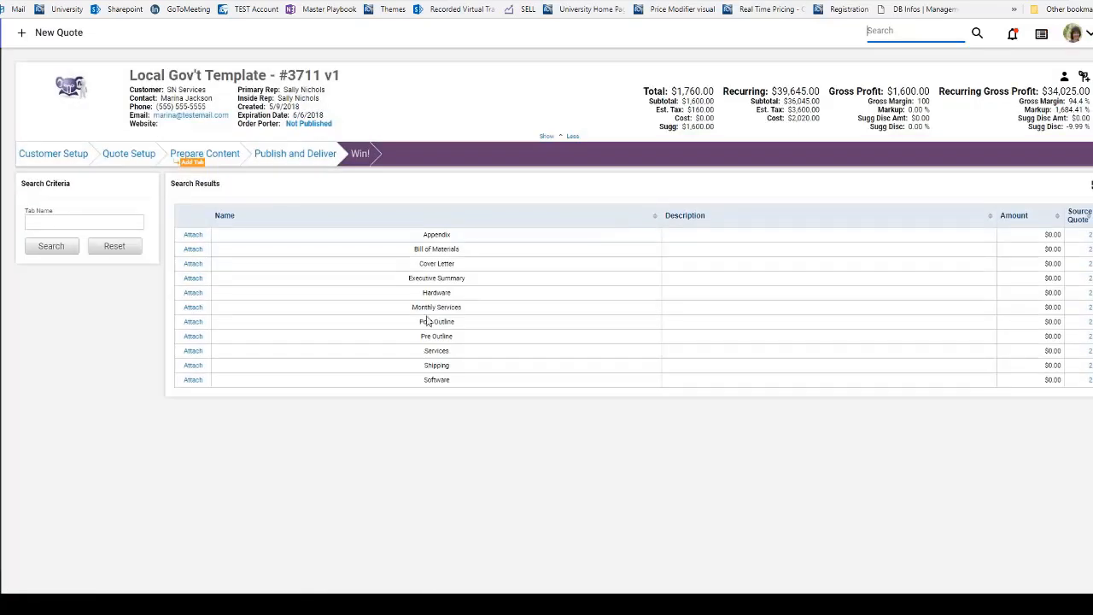
{"action": "left_click", "coordinate": [427, 317]}
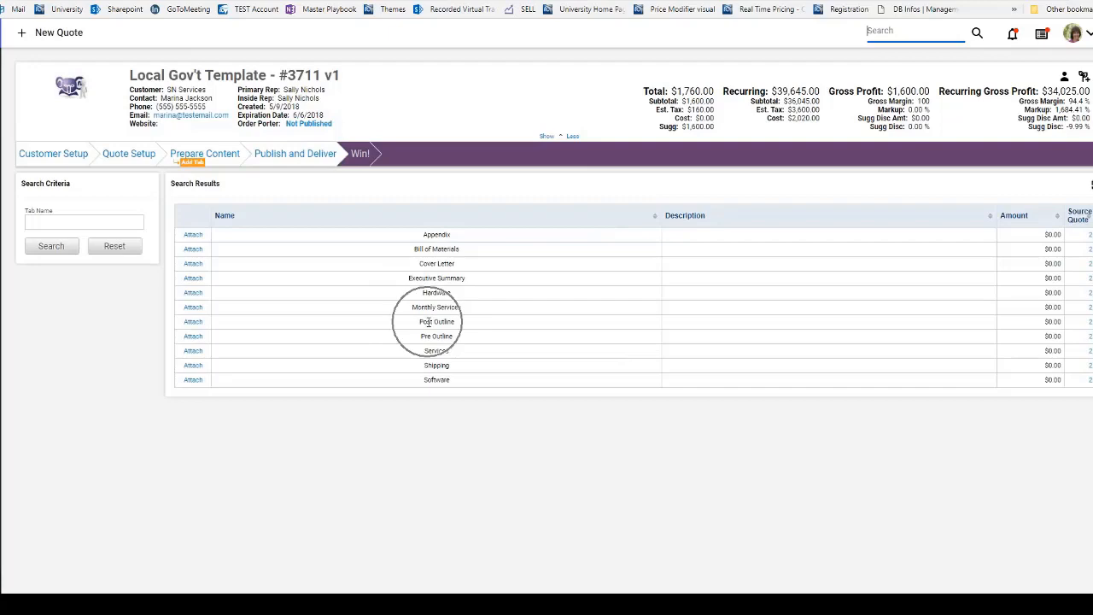
{"action": "left_click", "coordinate": [193, 321]}
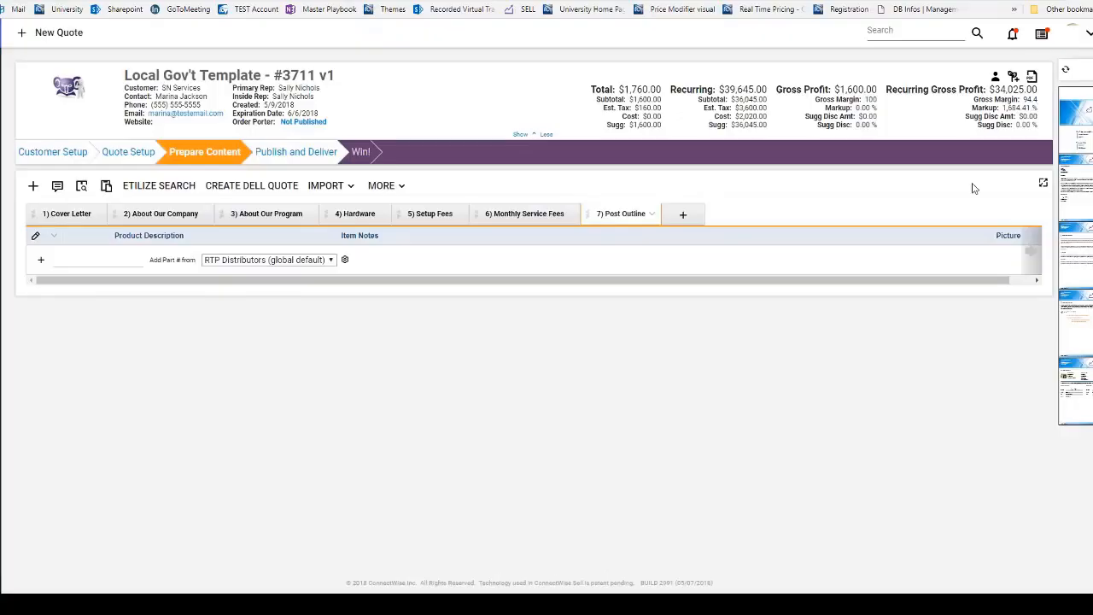
{"action": "left_click", "coordinate": [653, 214]}
{"action": "left_click", "coordinate": [665, 213]}
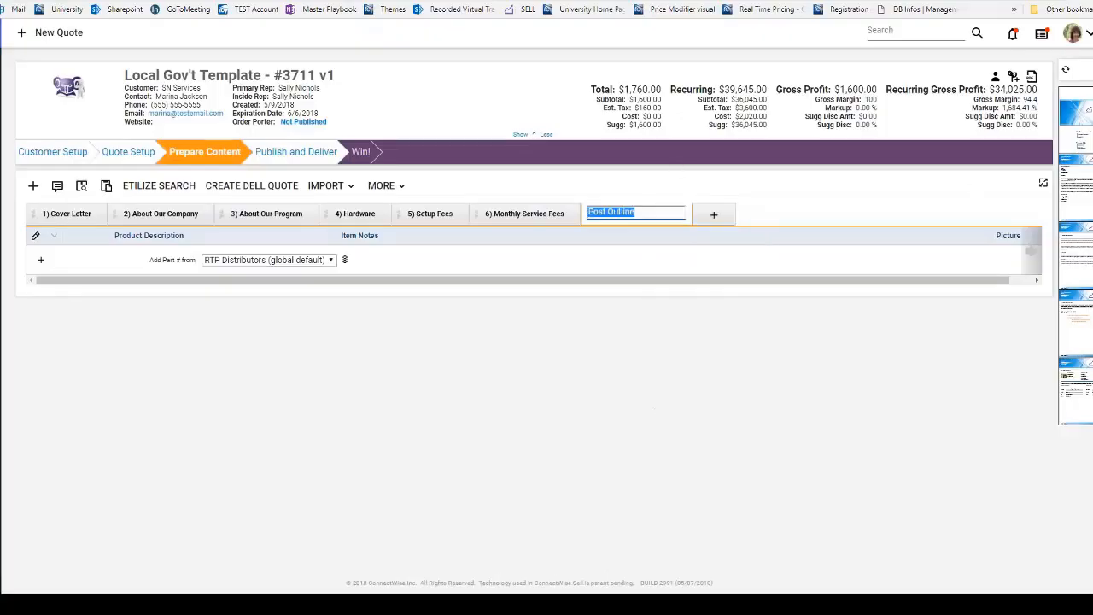
{"action": "type", "text": "Master Service Agreement"}
{"action": "key", "text": "Return"}
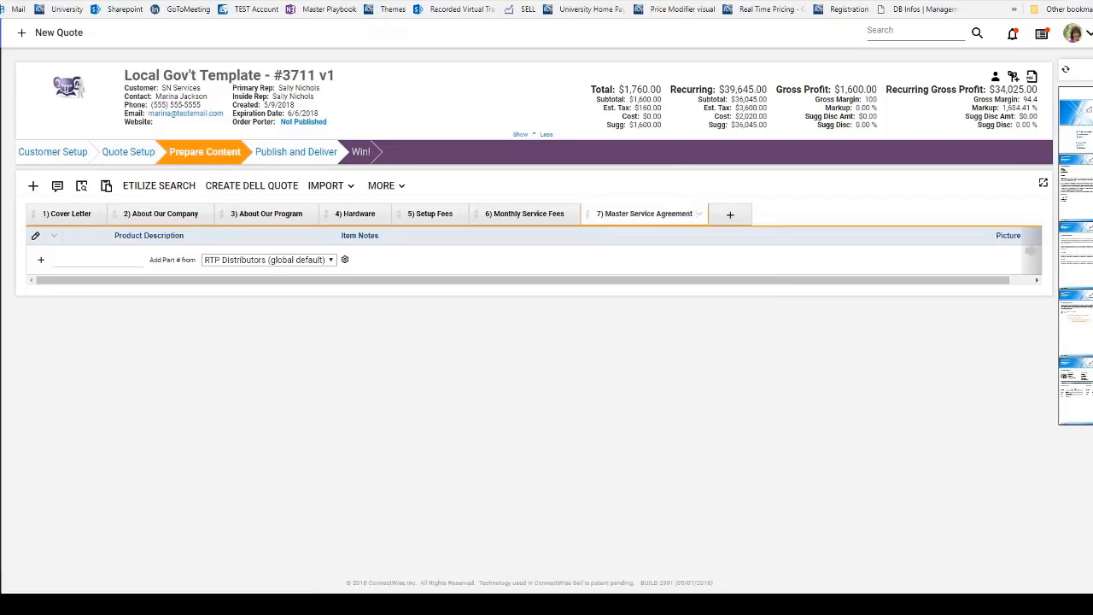
Add a new item to the Master Service Agreement tab, paste the copied agreement text from Word into its notes, and save it
{"action": "left_click", "coordinate": [33, 186]}
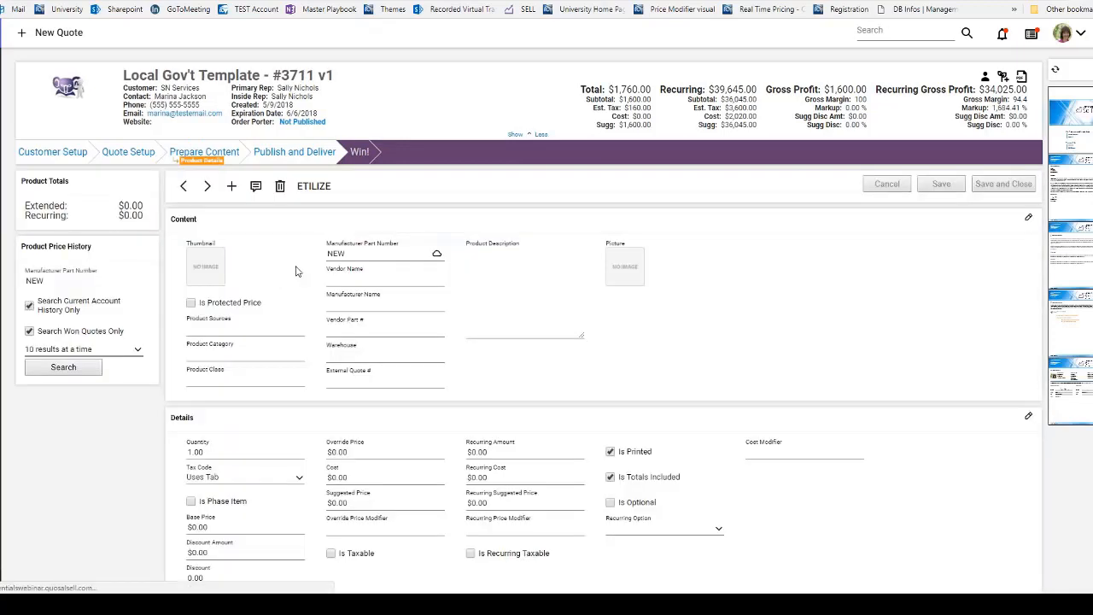
{"action": "scroll", "coordinate": [295, 271], "scroll_direction": "down", "scroll_amount": 7}
{"action": "left_click", "coordinate": [219, 332]}
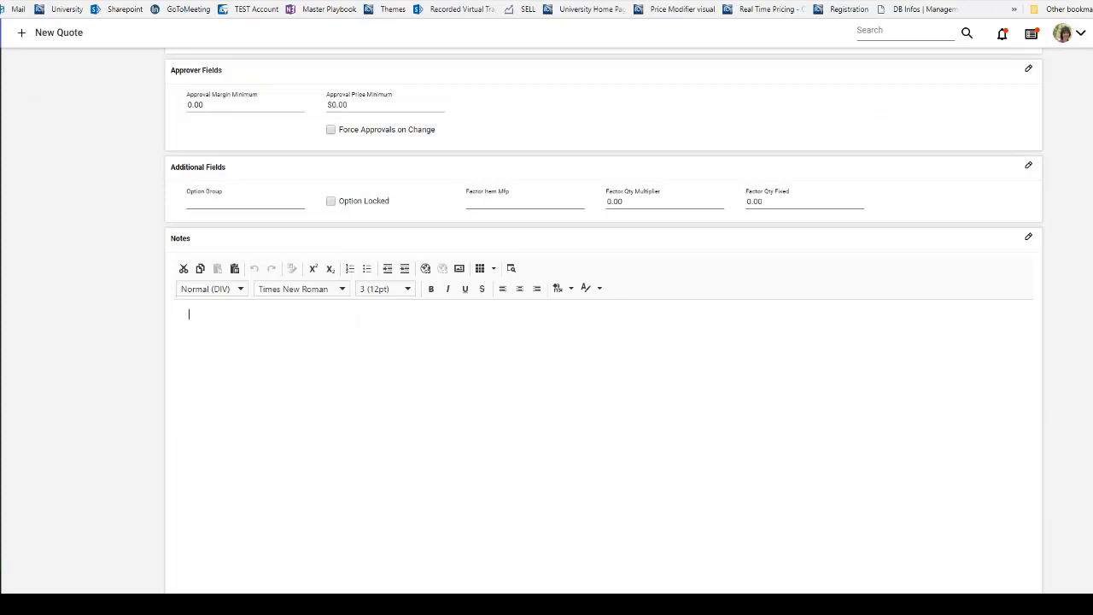
{"action": "left_click", "coordinate": [235, 269]}
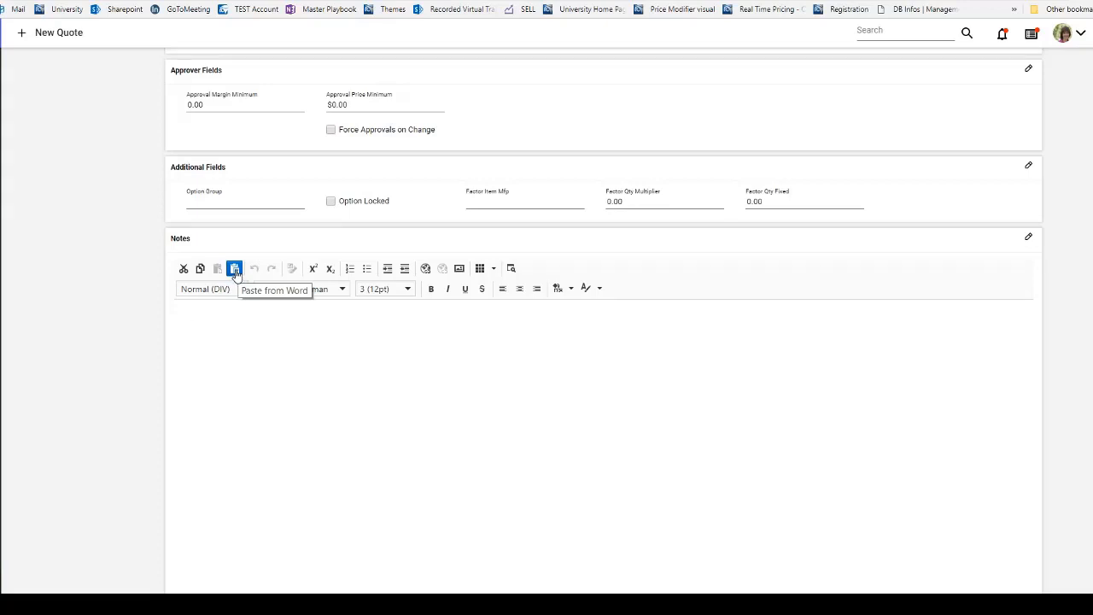
{"action": "left_click", "coordinate": [235, 269]}
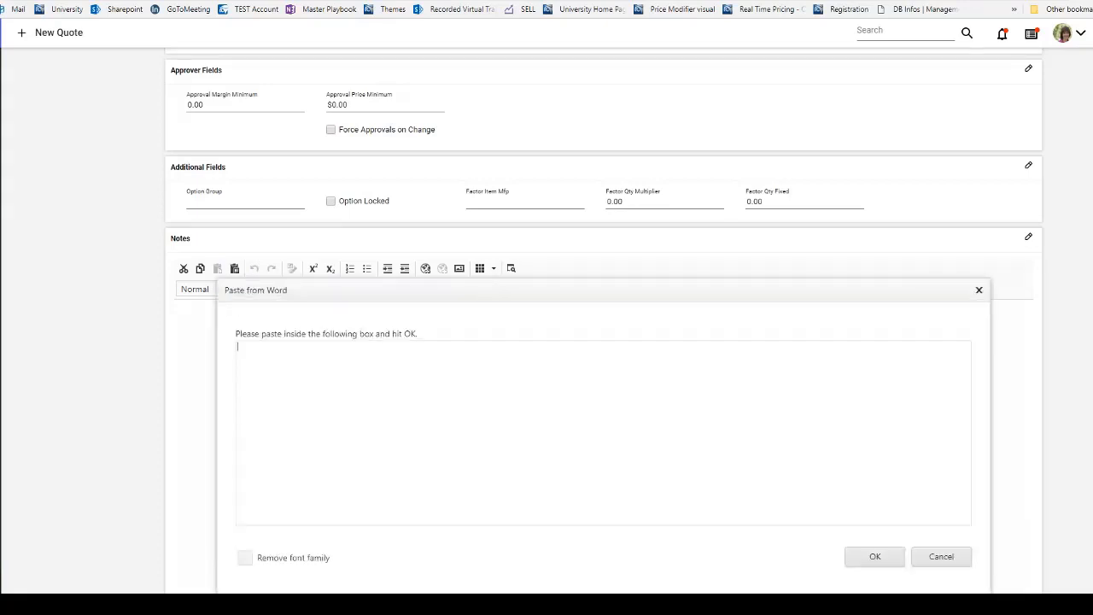
{"action": "key", "text": "ctrl+v"}
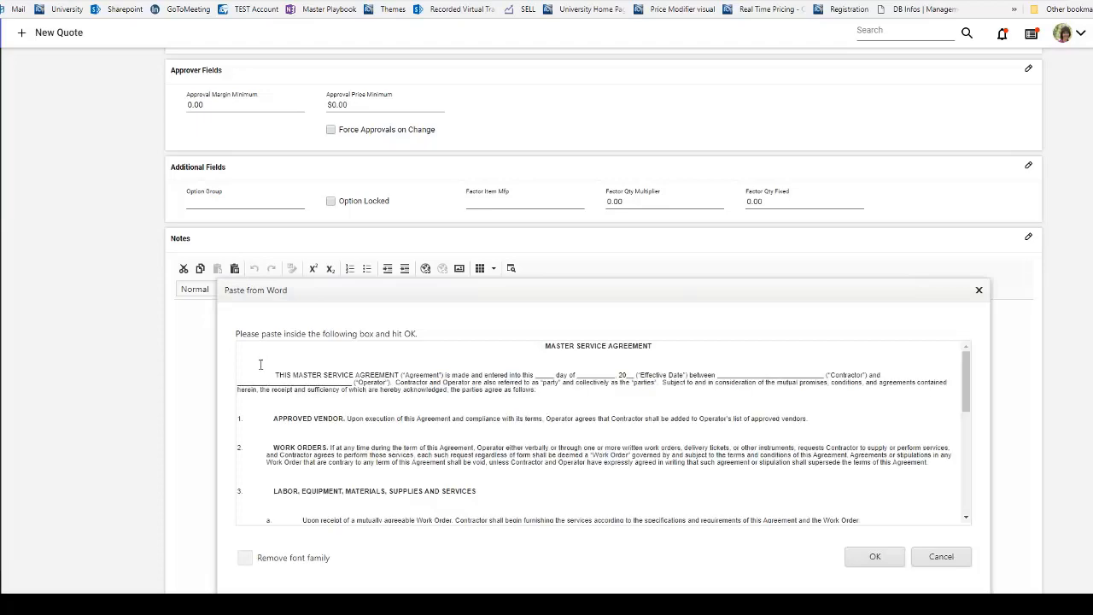
{"action": "left_click", "coordinate": [875, 556]}
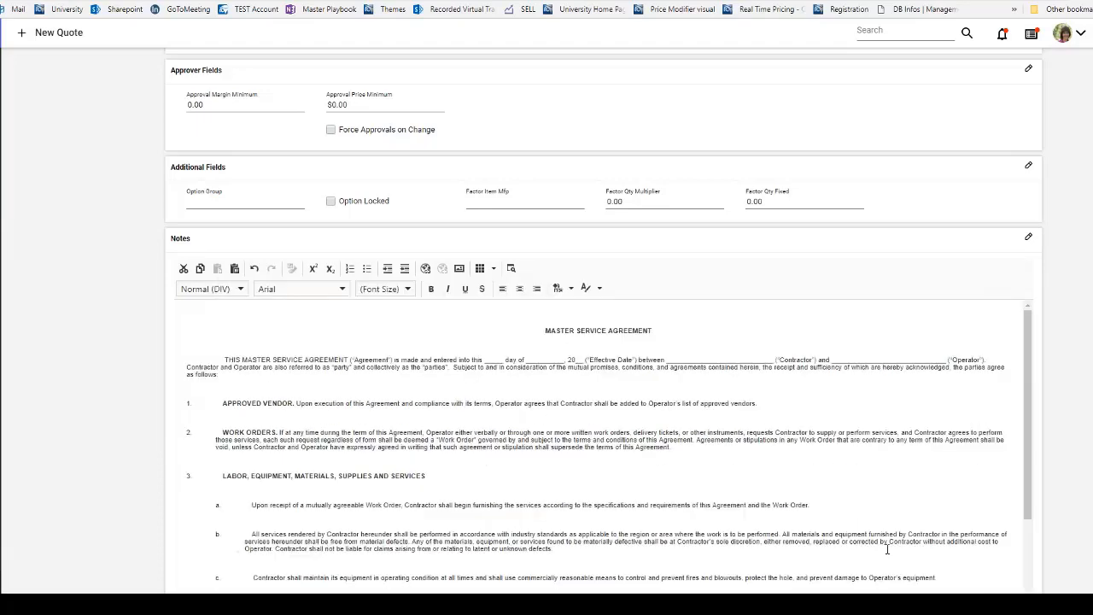
{"action": "scroll", "coordinate": [888, 549], "scroll_direction": "down", "scroll_amount": 5}
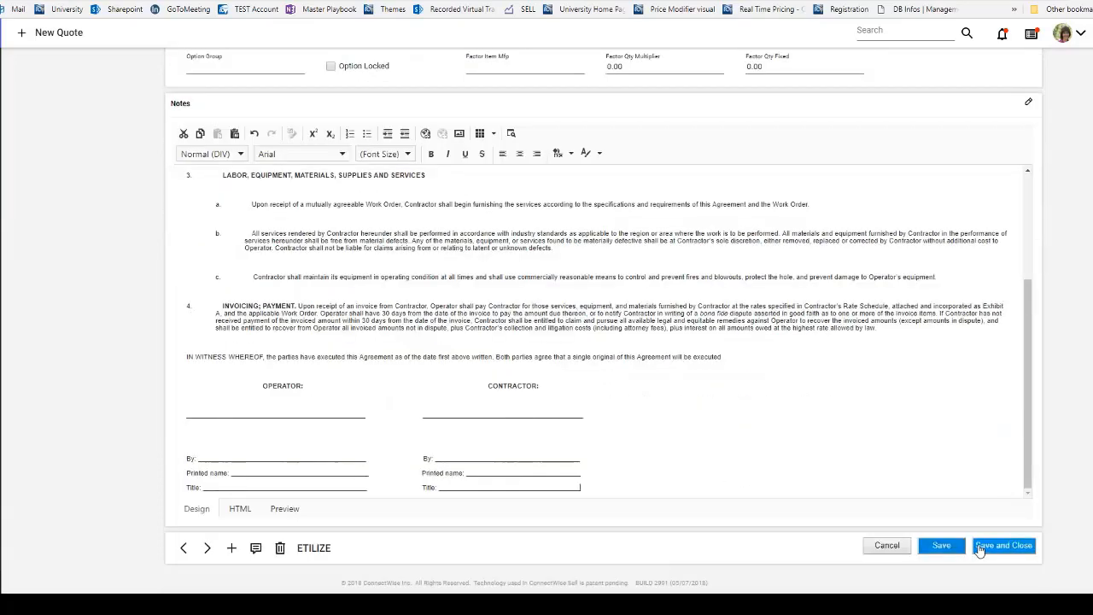
{"action": "left_click", "coordinate": [1004, 546]}
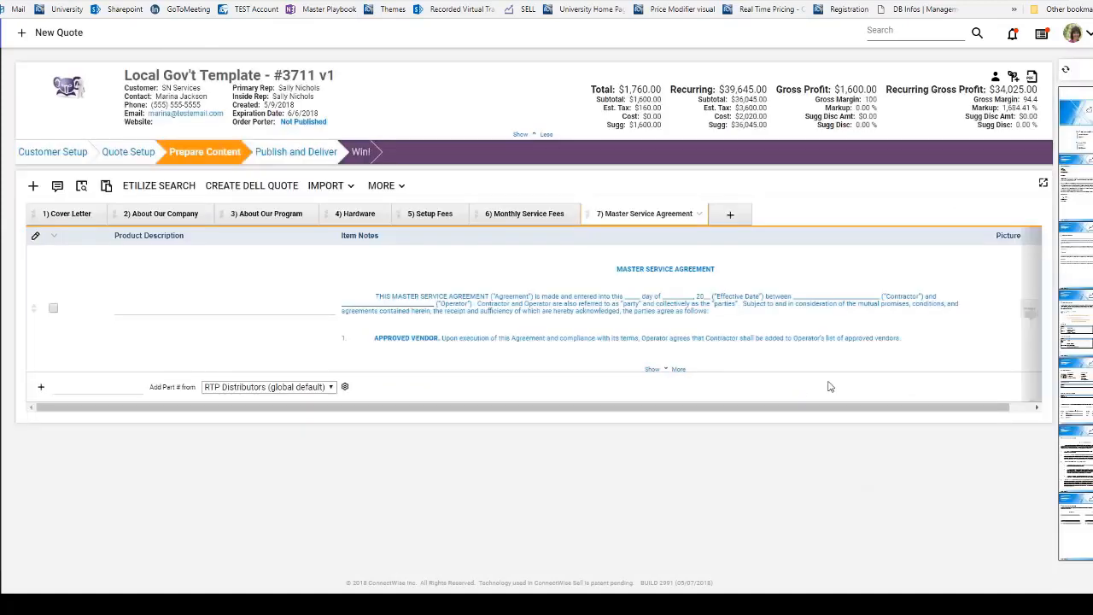
Refresh the quote preview and review the full PDF from the cover page through the Master Service Agreement signature page
{"action": "left_click", "coordinate": [1067, 73]}
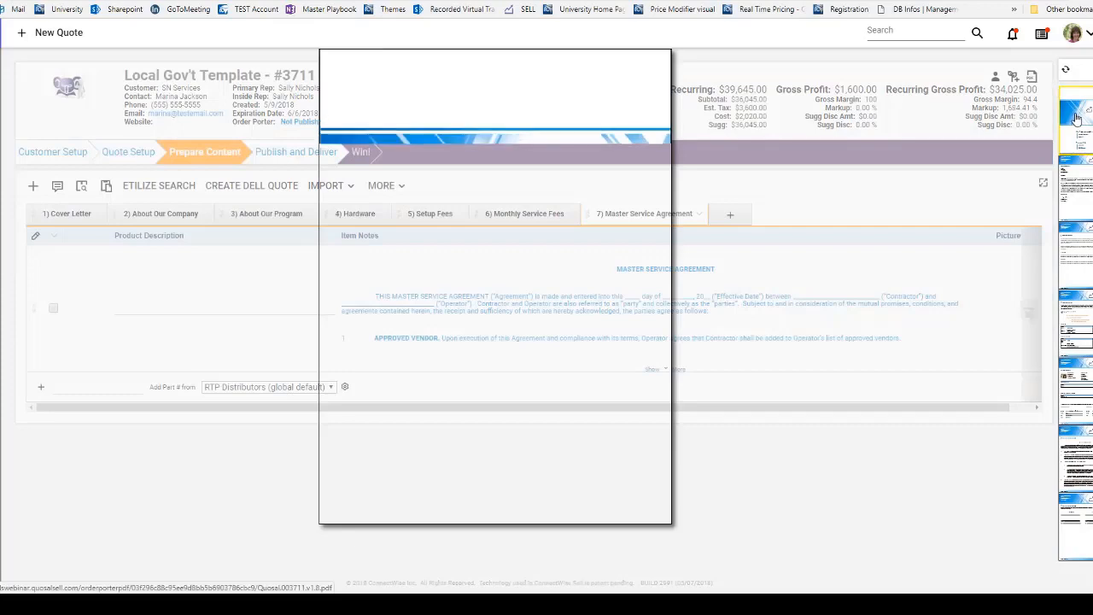
{"action": "scroll", "coordinate": [612, 237], "scroll_direction": "down", "scroll_amount": 6}
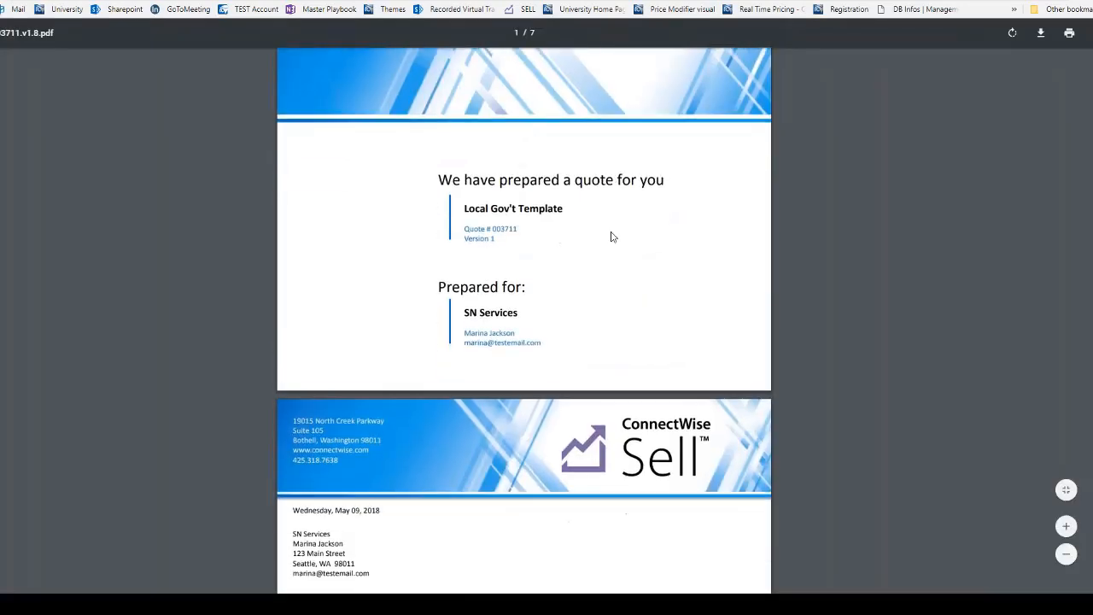
{"action": "scroll", "coordinate": [612, 236], "scroll_direction": "down", "scroll_amount": 2}
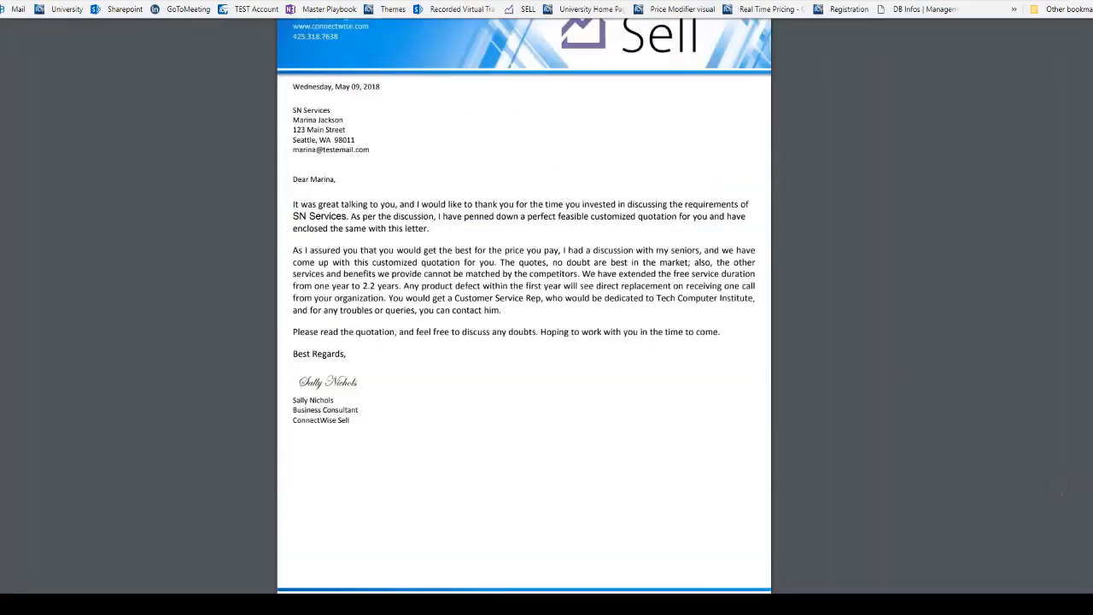
{"action": "scroll", "coordinate": [552, 247], "scroll_direction": "down", "scroll_amount": 8}
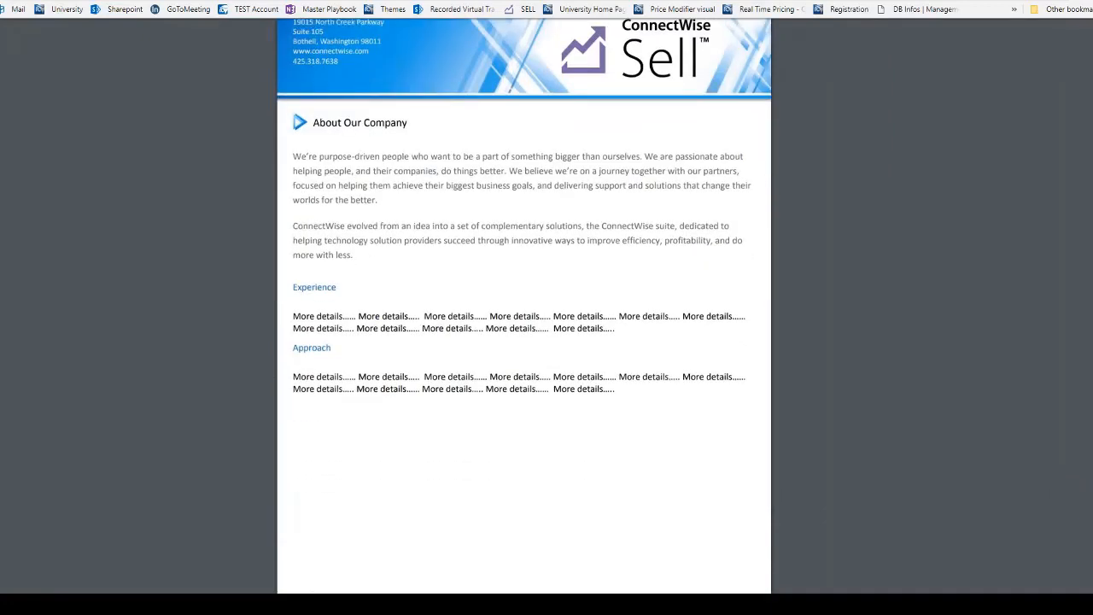
{"action": "scroll", "coordinate": [507, 283], "scroll_direction": "down", "scroll_amount": 8}
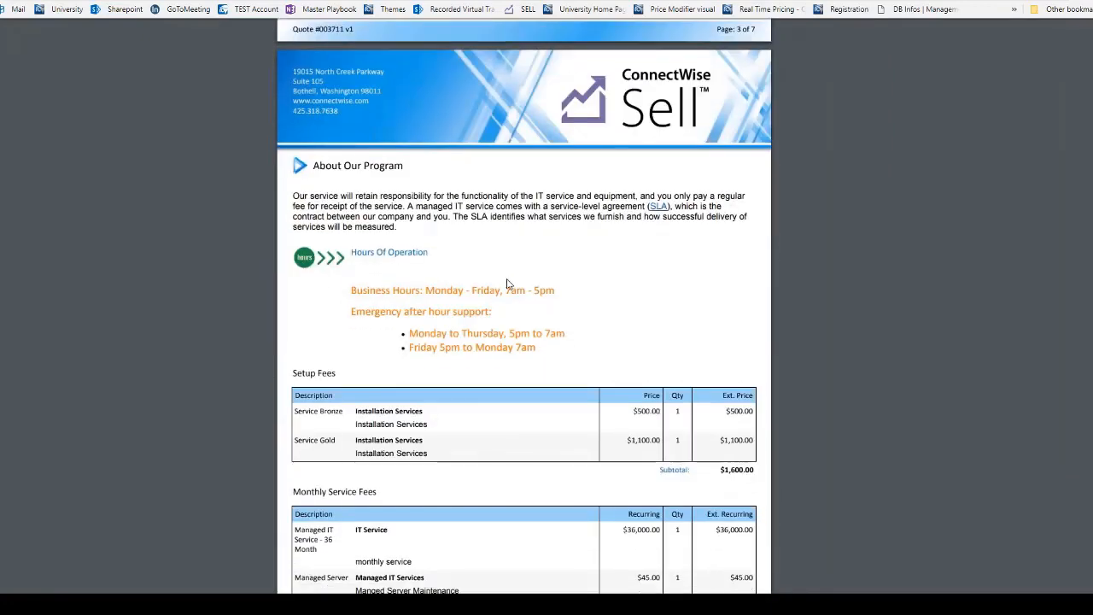
{"action": "scroll", "coordinate": [507, 284], "scroll_direction": "down", "scroll_amount": 2}
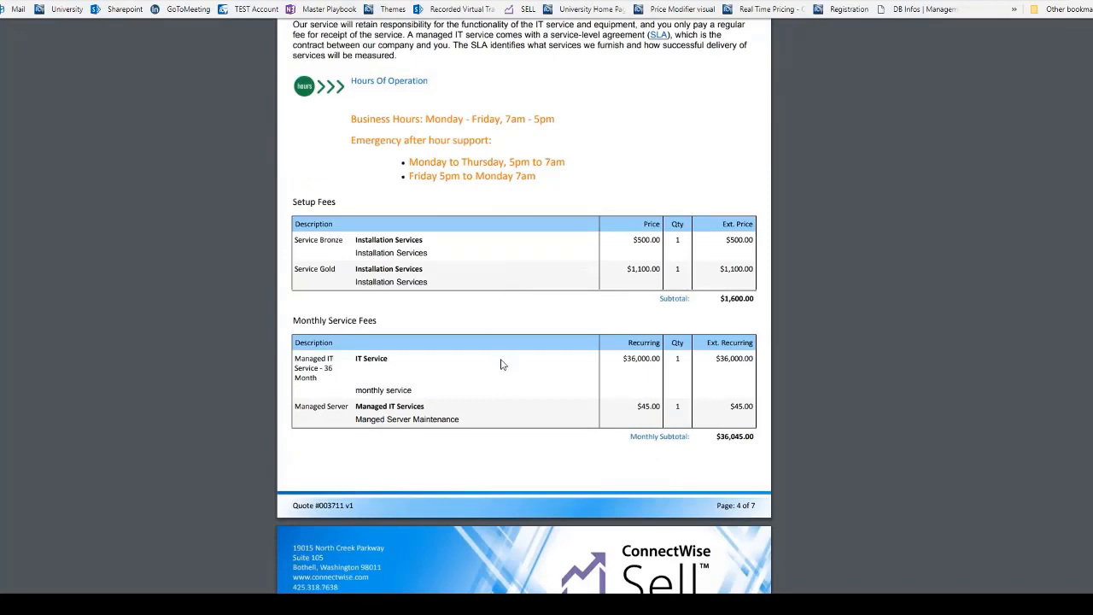
{"action": "scroll", "coordinate": [499, 357], "scroll_direction": "down", "scroll_amount": 3}
{"action": "scroll", "coordinate": [493, 350], "scroll_direction": "down", "scroll_amount": 5}
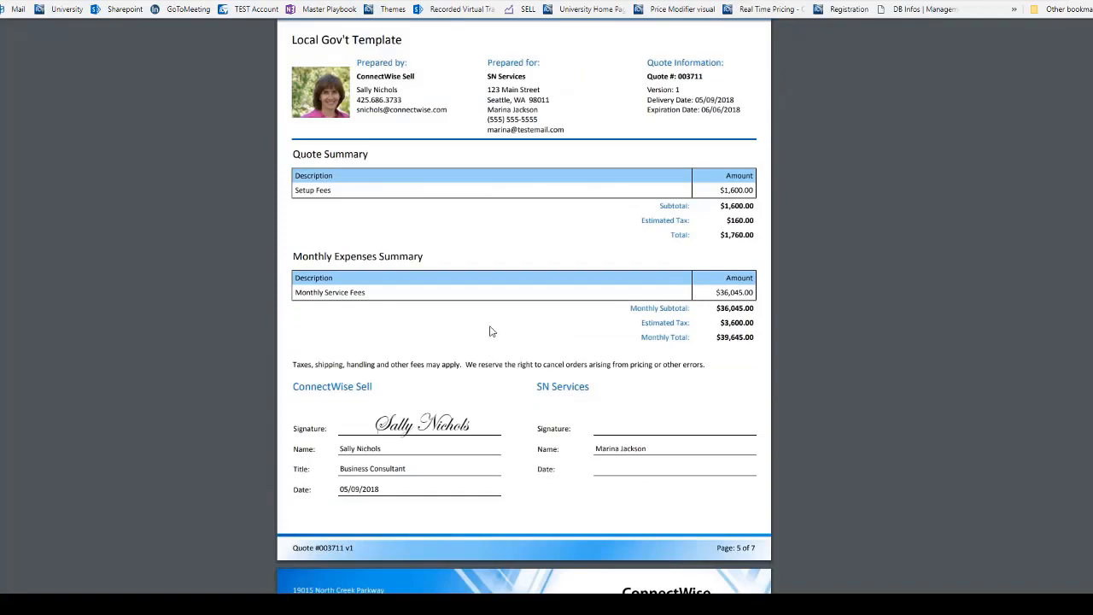
{"action": "scroll", "coordinate": [491, 332], "scroll_direction": "down", "scroll_amount": 1}
{"action": "scroll", "coordinate": [491, 331], "scroll_direction": "down", "scroll_amount": 6}
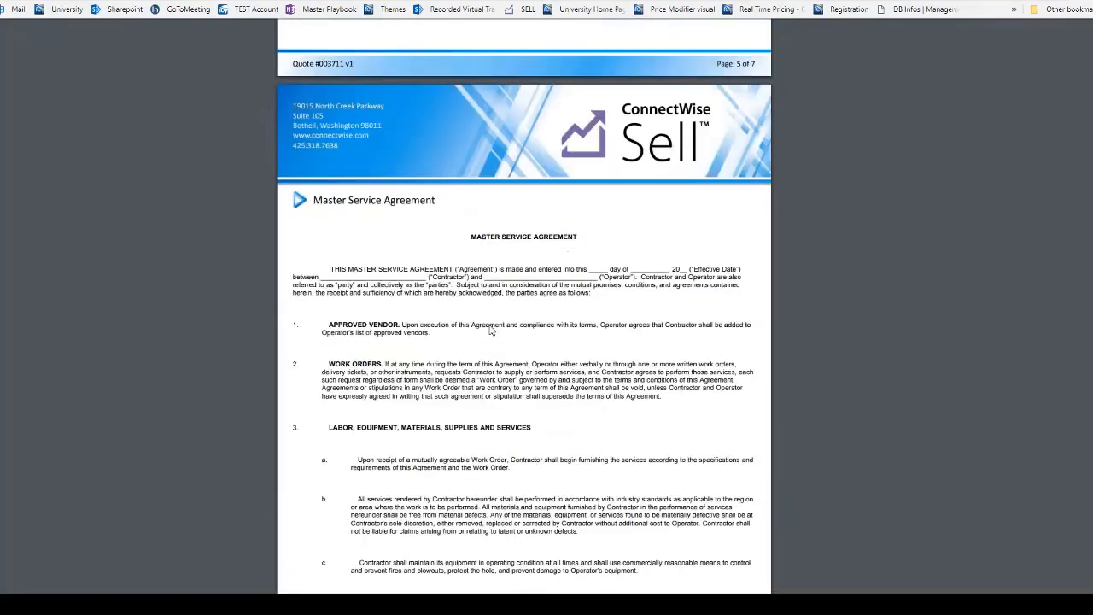
{"action": "scroll", "coordinate": [491, 331], "scroll_direction": "down", "scroll_amount": 10}
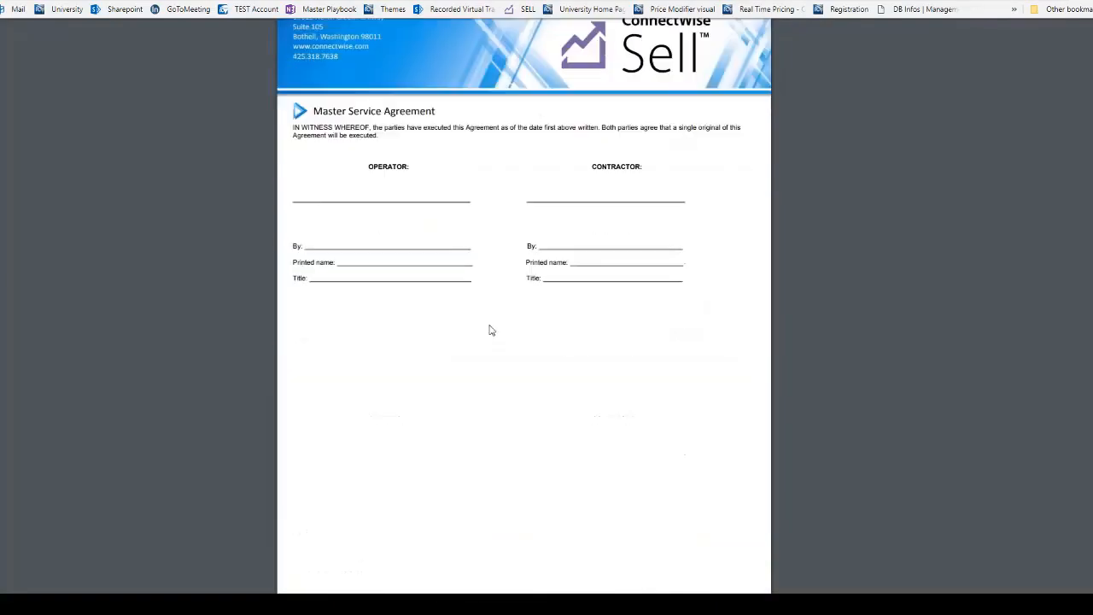
{"action": "scroll", "coordinate": [491, 331], "scroll_direction": "down", "scroll_amount": 1}
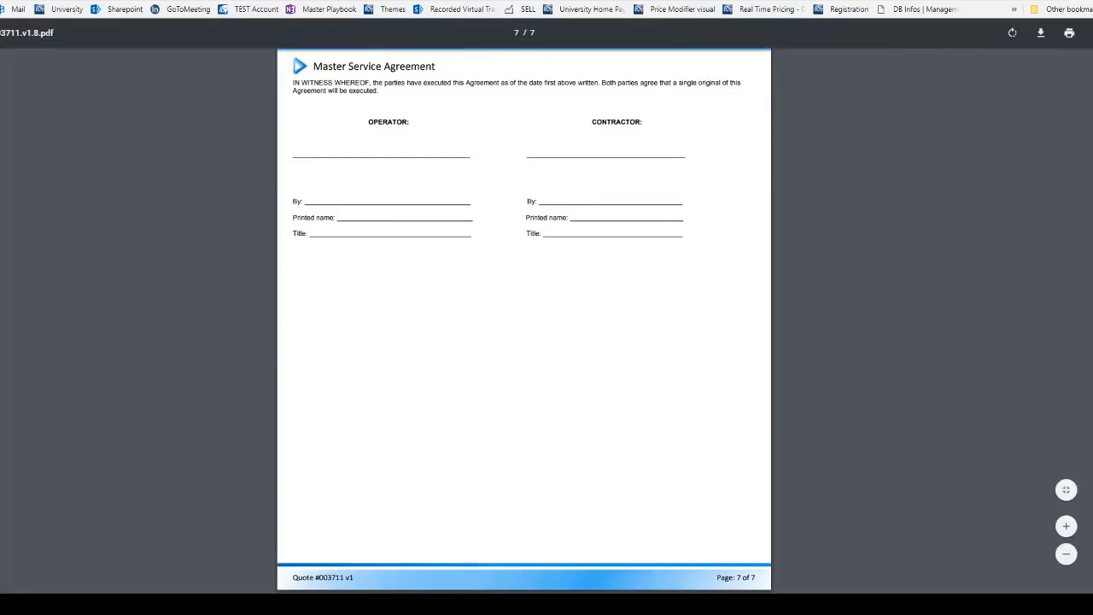
{"action": "key", "text": "ctrl+w"}
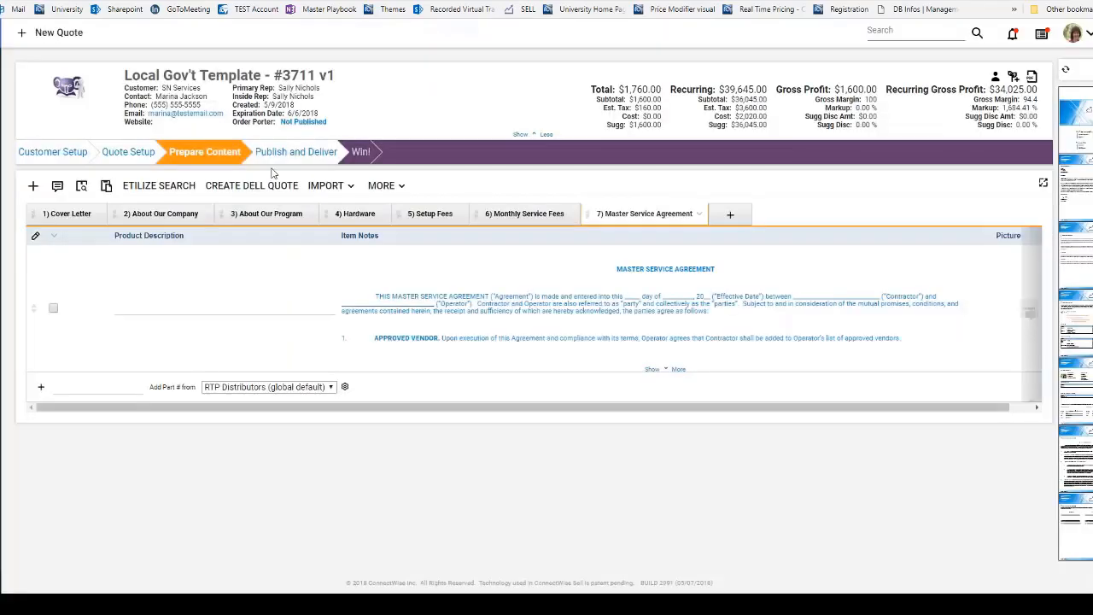
Enable the Hide Mfp option in the Hardware tab's details and save the change
{"action": "left_click", "coordinate": [358, 215]}
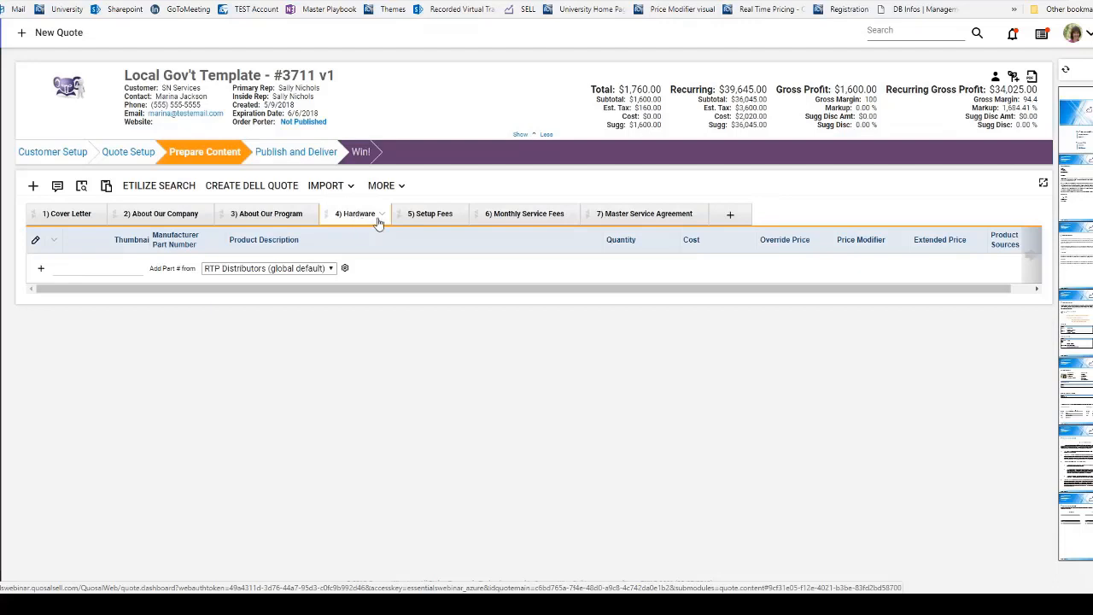
{"action": "left_click", "coordinate": [382, 215]}
{"action": "left_click", "coordinate": [398, 242]}
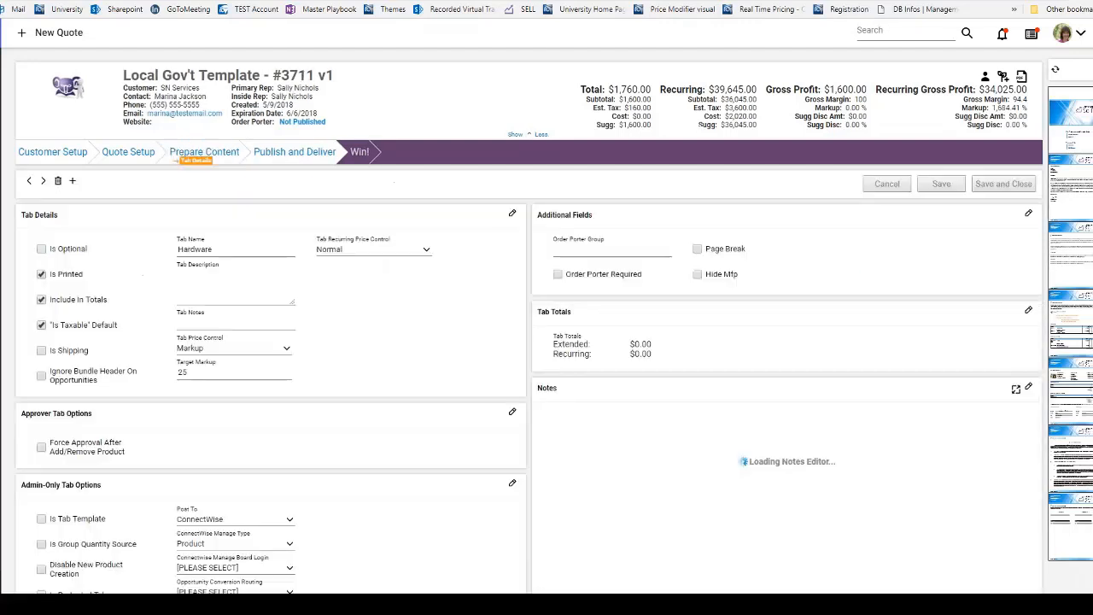
{"action": "left_click", "coordinate": [698, 274]}
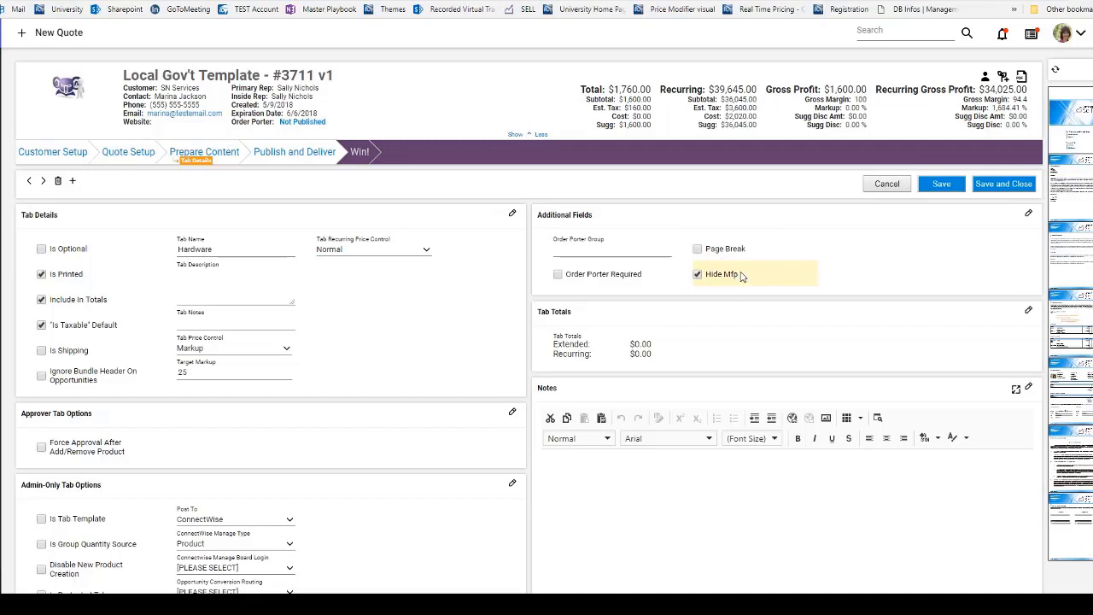
{"action": "left_click", "coordinate": [1028, 215]}
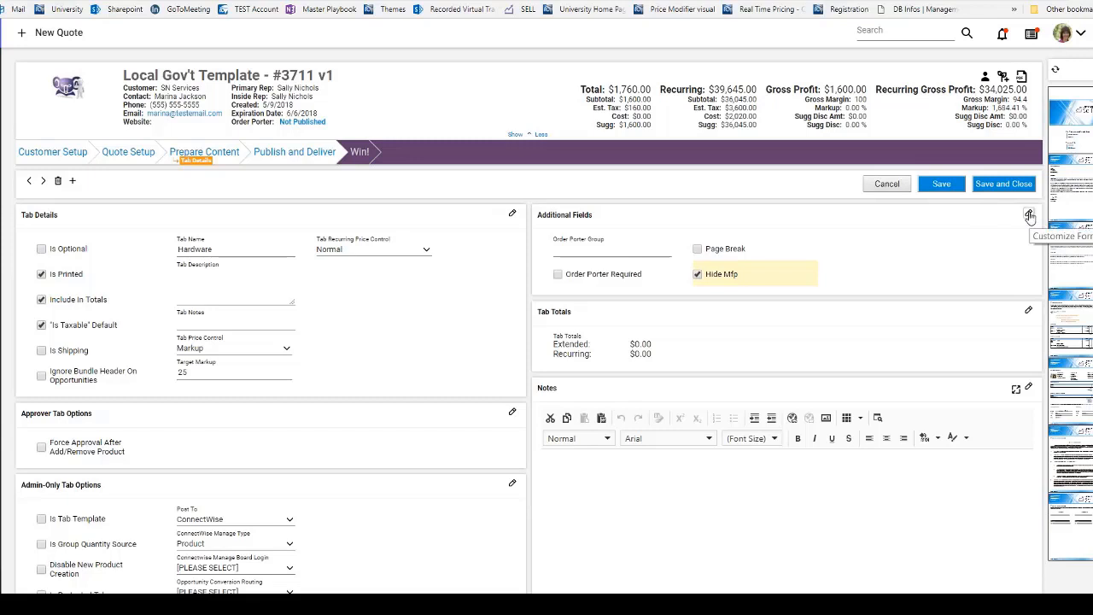
{"action": "left_click", "coordinate": [1029, 216]}
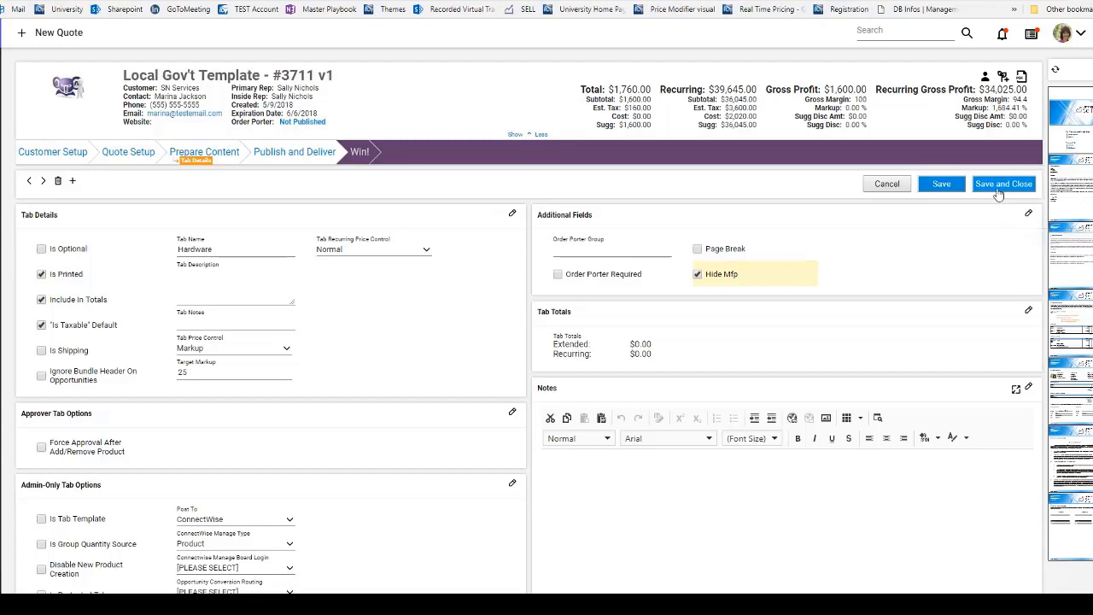
{"action": "left_click", "coordinate": [1000, 186]}
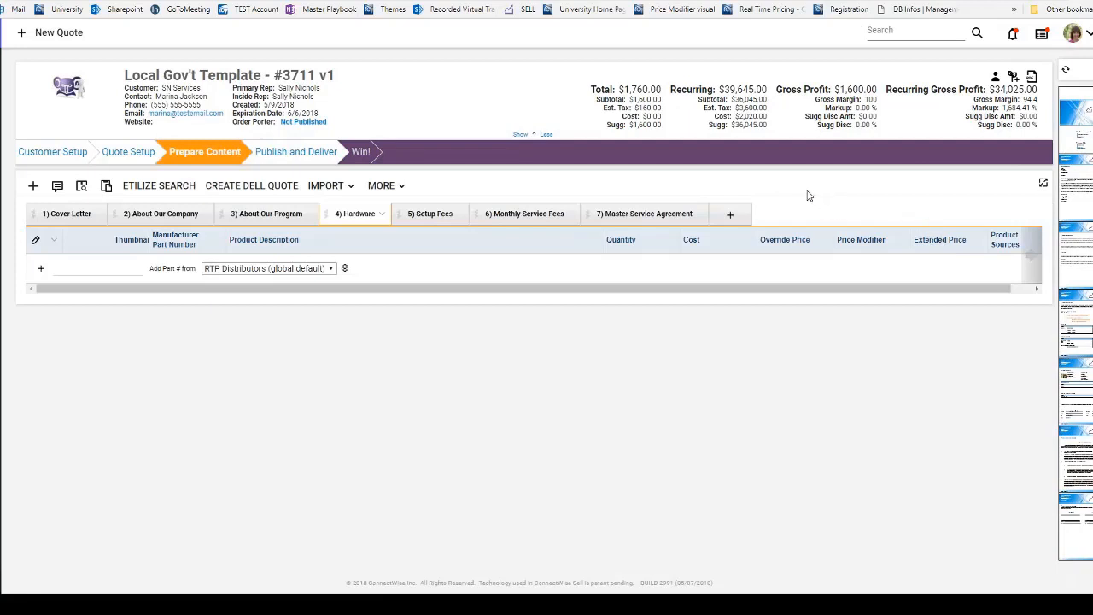
Save the quote as a new template and name it Local Gov't Template
{"action": "left_click", "coordinate": [131, 152]}
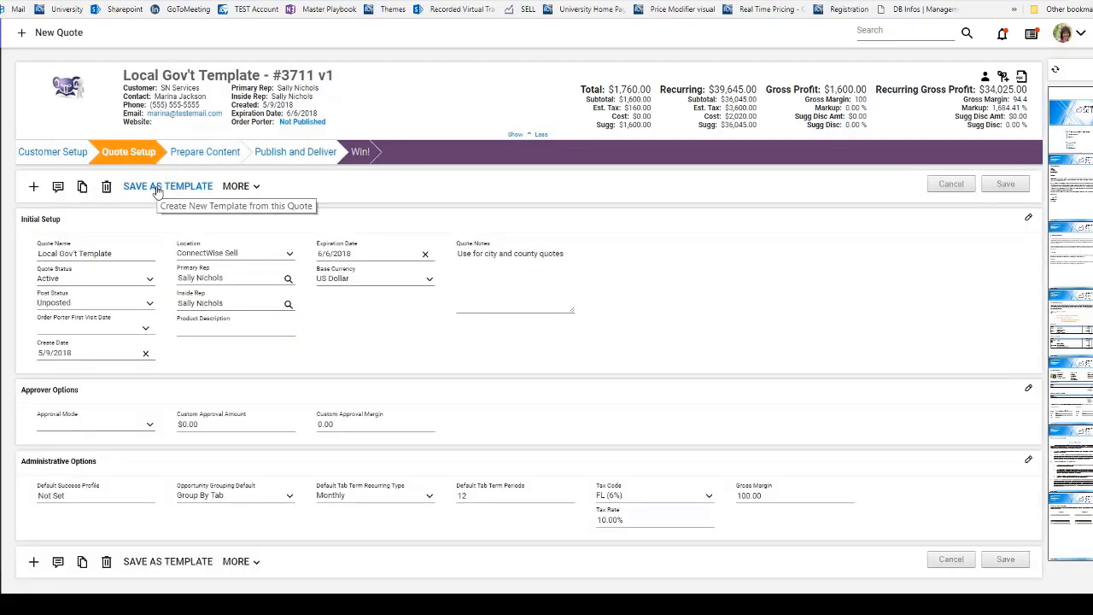
{"action": "left_click", "coordinate": [158, 187]}
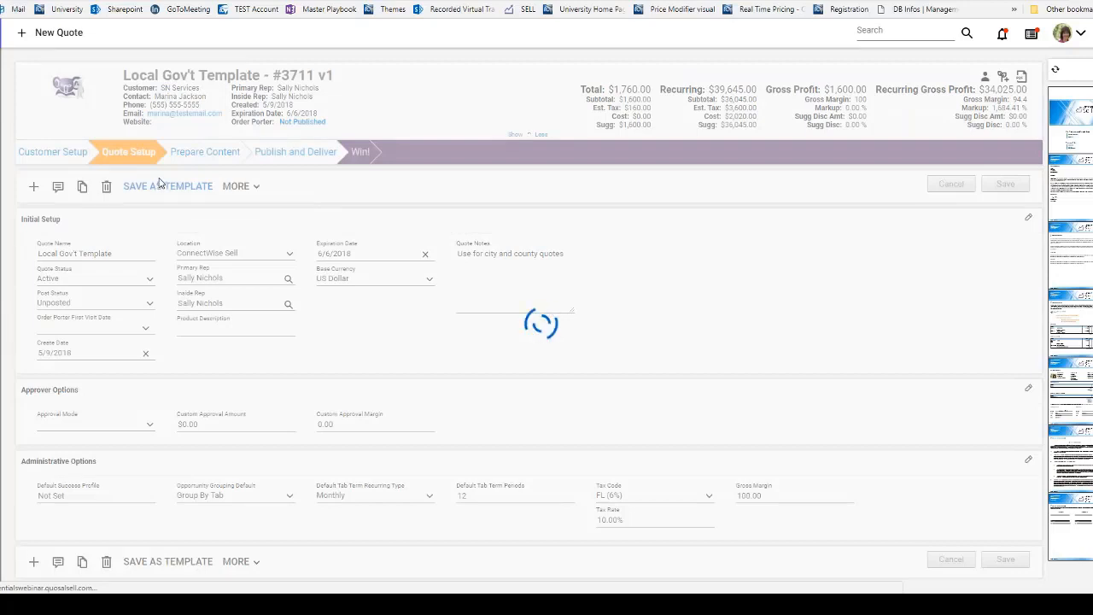
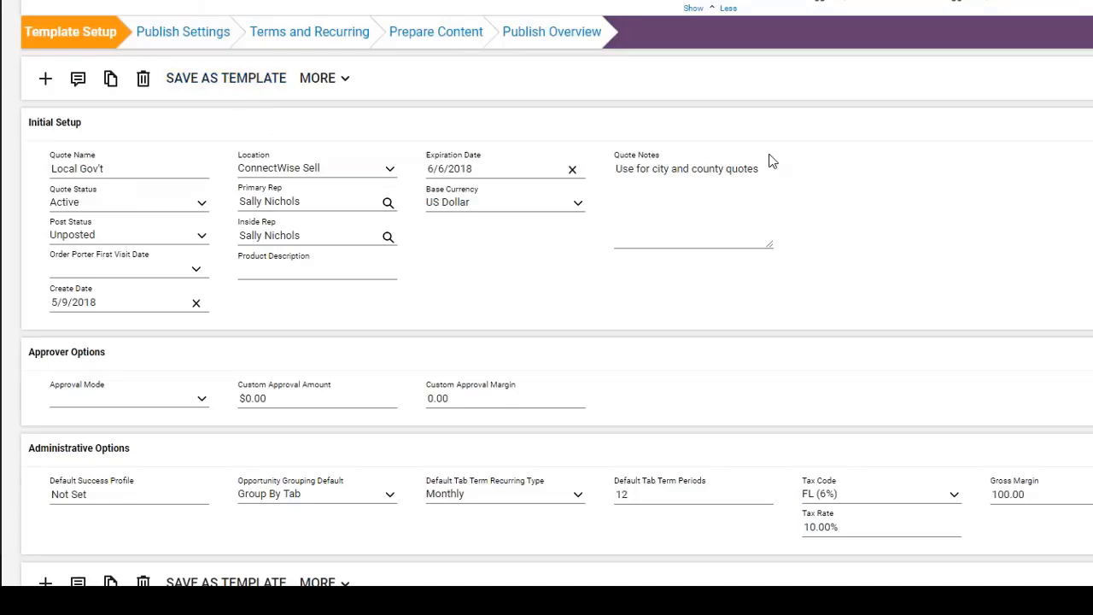
{"action": "type", "text": "Template"}
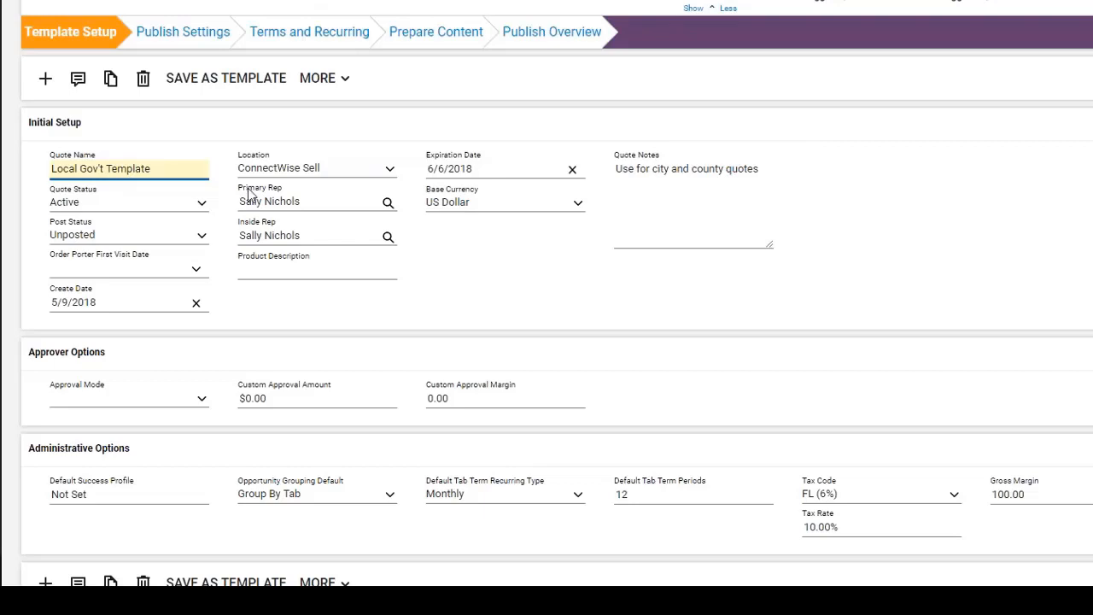
{"action": "key", "text": "ctrl"}
Examine the template's publish settings, including the Order Porter style, Order Porter template, and terms and conditions
{"action": "left_click", "coordinate": [208, 37]}
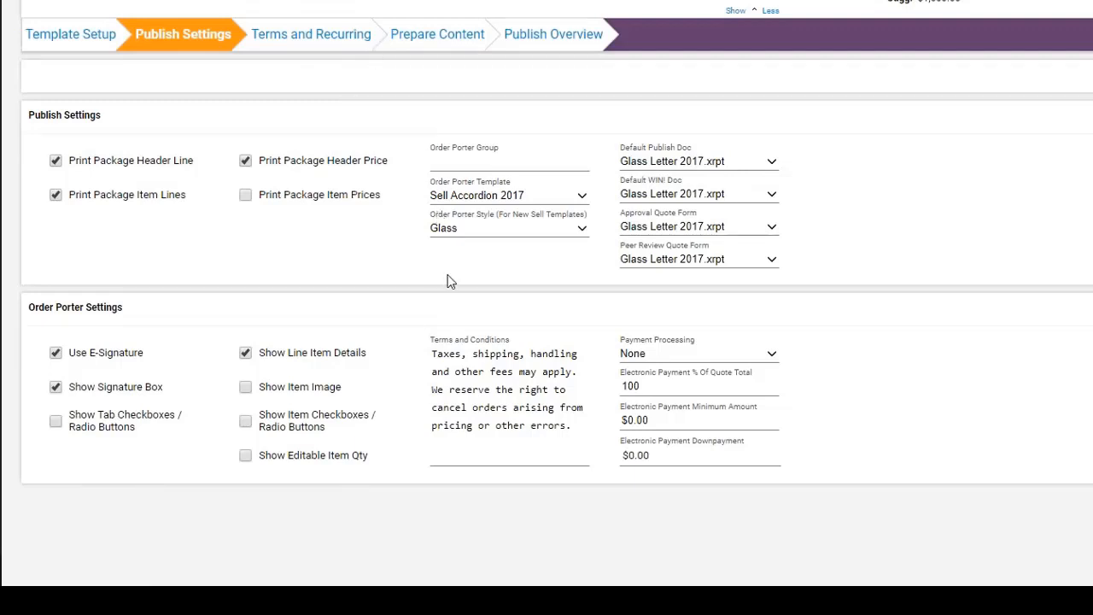
{"action": "left_click", "coordinate": [488, 232]}
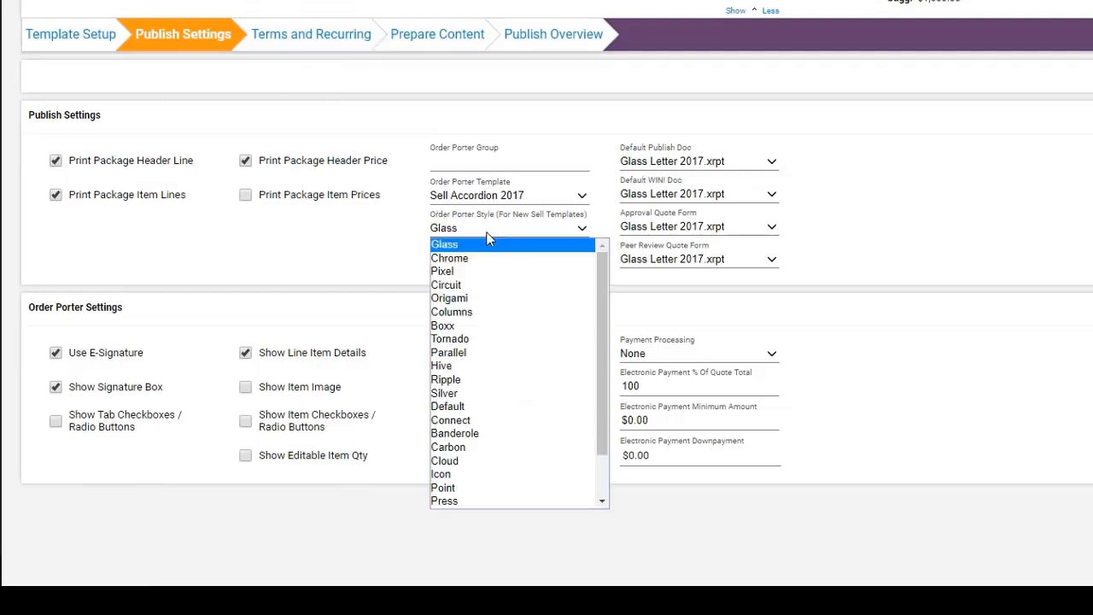
{"action": "left_click", "coordinate": [488, 234]}
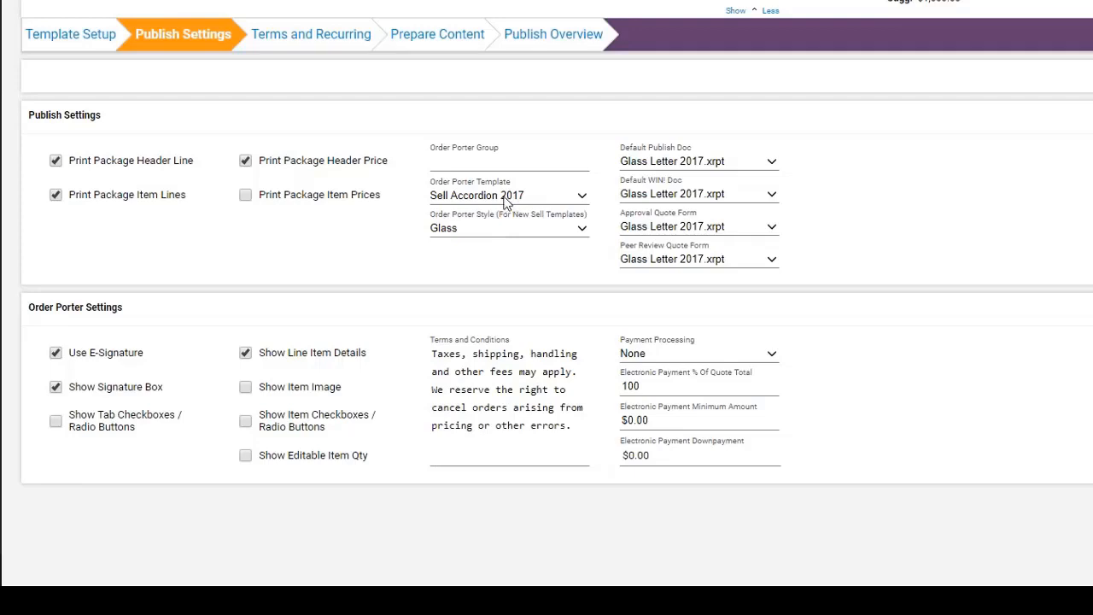
{"action": "left_click", "coordinate": [504, 202]}
{"action": "left_click_drag", "start_coordinate": [572, 432], "coordinate": [434, 353]}
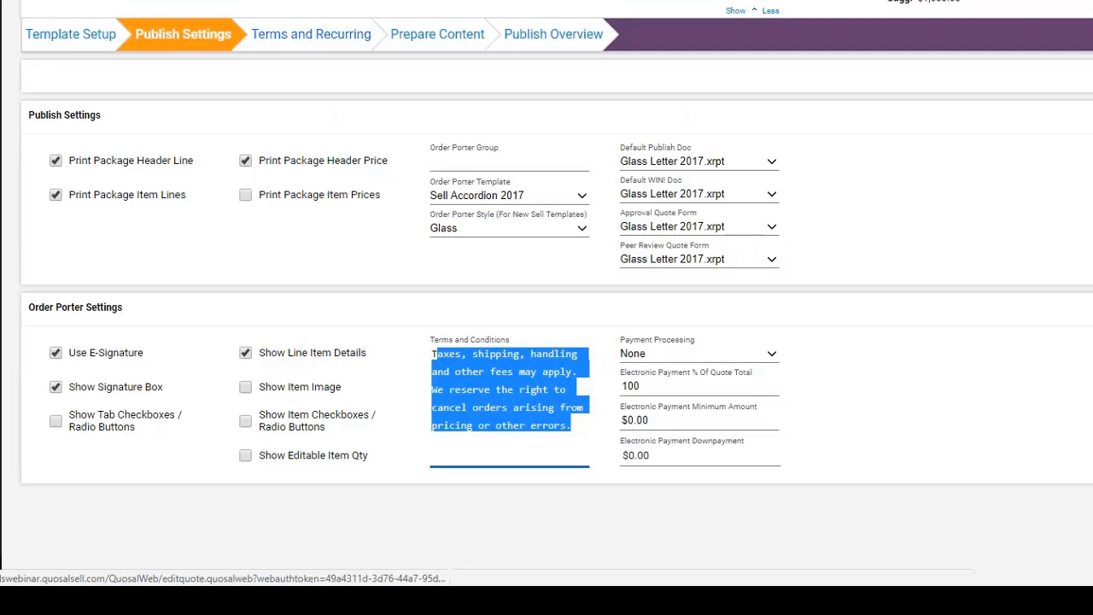
Set the quantities of Service Bronze and Service Gold to 0 in the template's Setup Fees content
{"action": "left_click", "coordinate": [430, 36]}
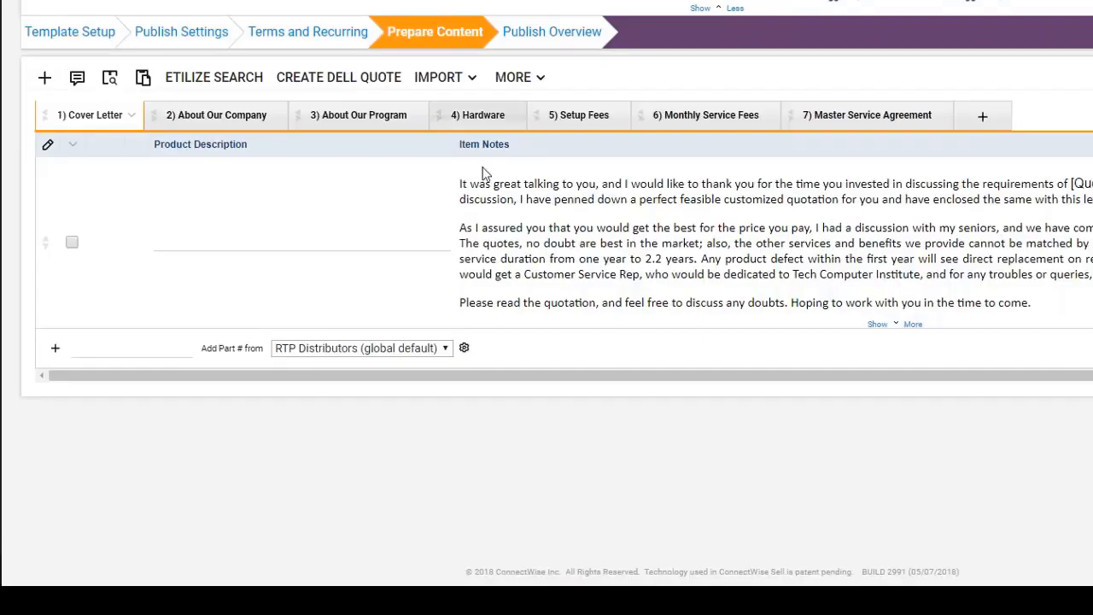
{"action": "left_click", "coordinate": [488, 117]}
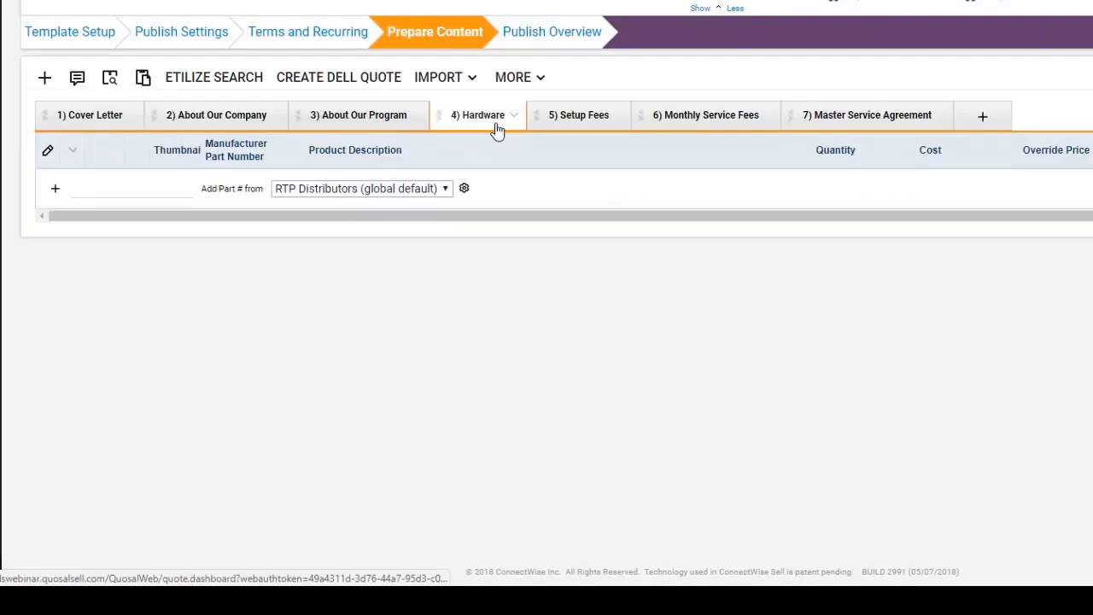
{"action": "left_click", "coordinate": [579, 122]}
{"action": "left_click", "coordinate": [873, 186]}
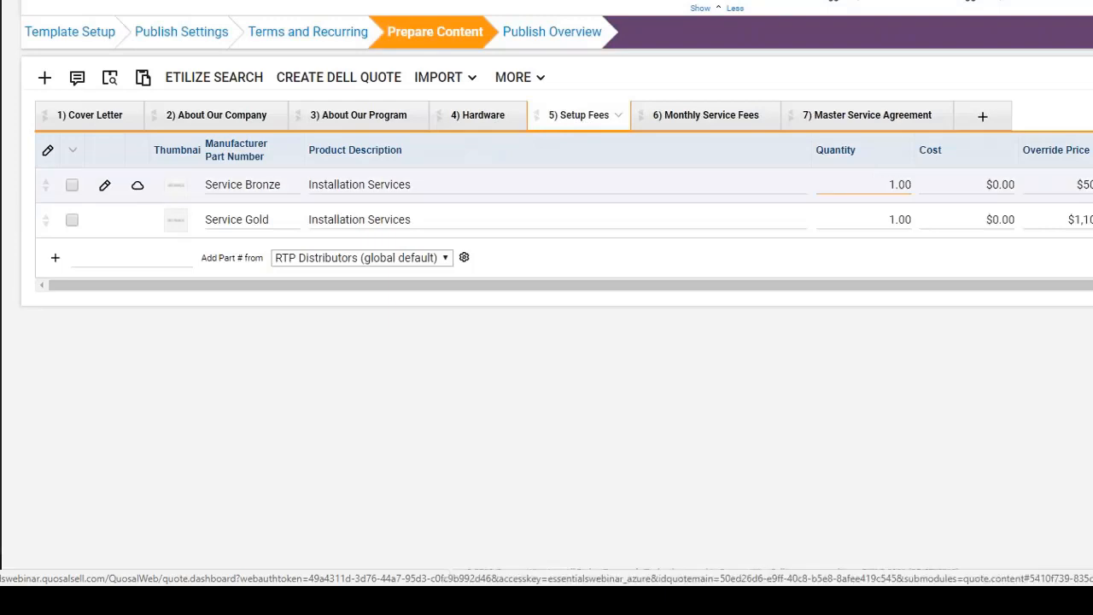
{"action": "type", "text": "0"}
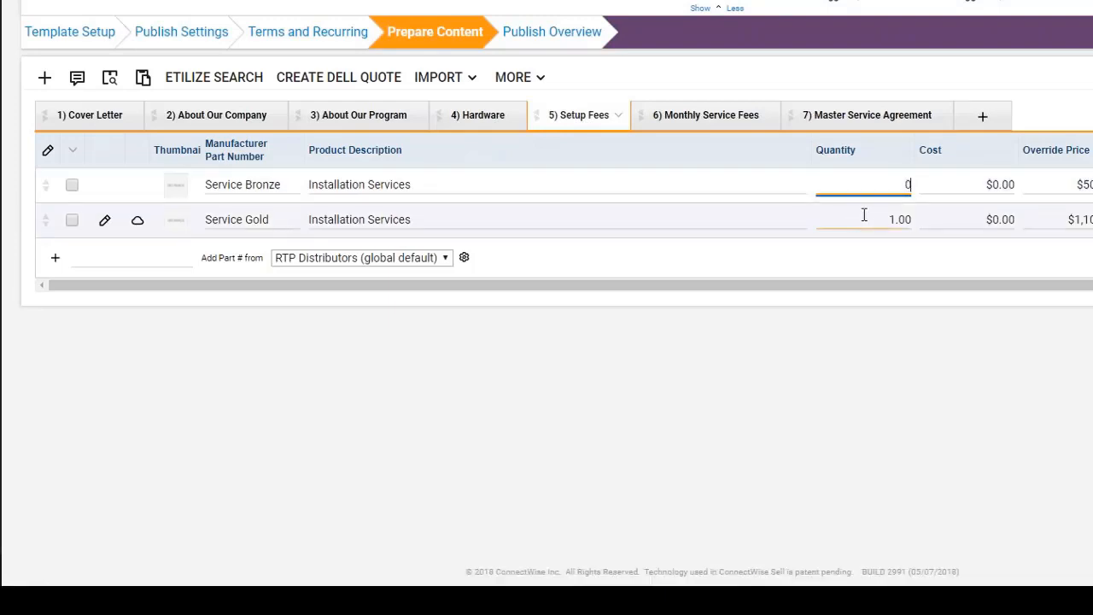
{"action": "left_click", "coordinate": [870, 216]}
{"action": "type", "text": "0"}
{"action": "key", "text": "Tab"}
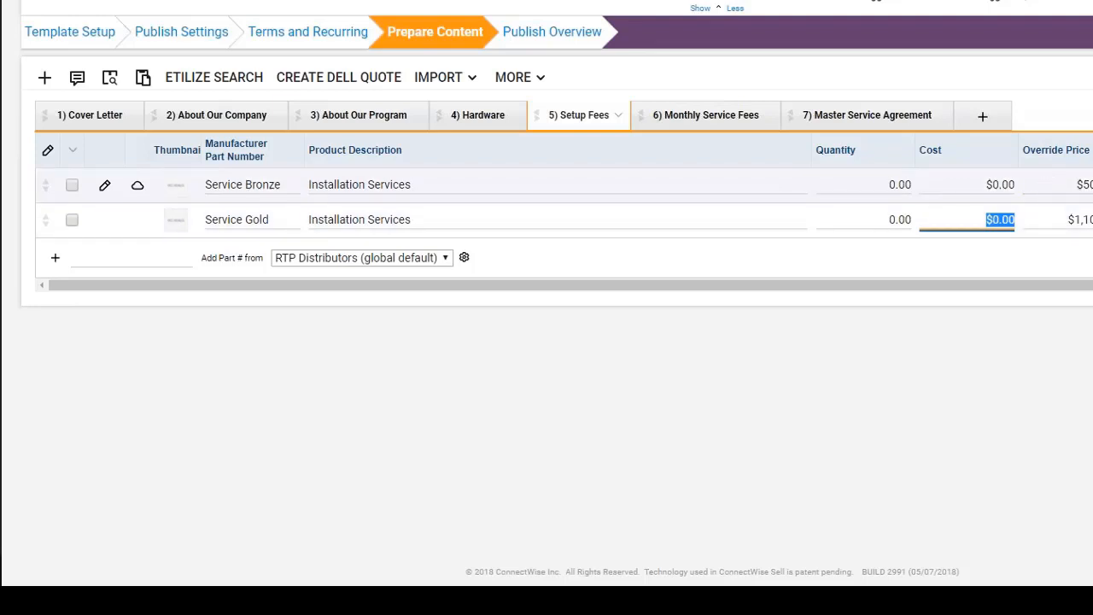
Set the quantities of Managed IT Service - 36 Month and Managed Server to 0 in the Monthly Service Fees content
{"action": "left_click", "coordinate": [693, 122]}
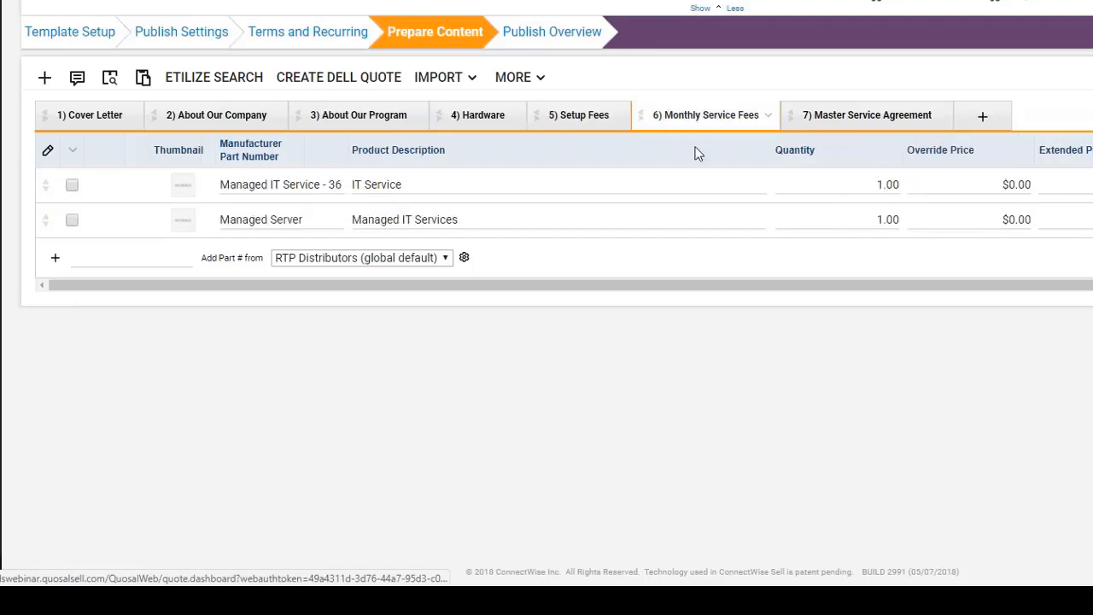
{"action": "left_click", "coordinate": [888, 184]}
{"action": "type", "text": "0"}
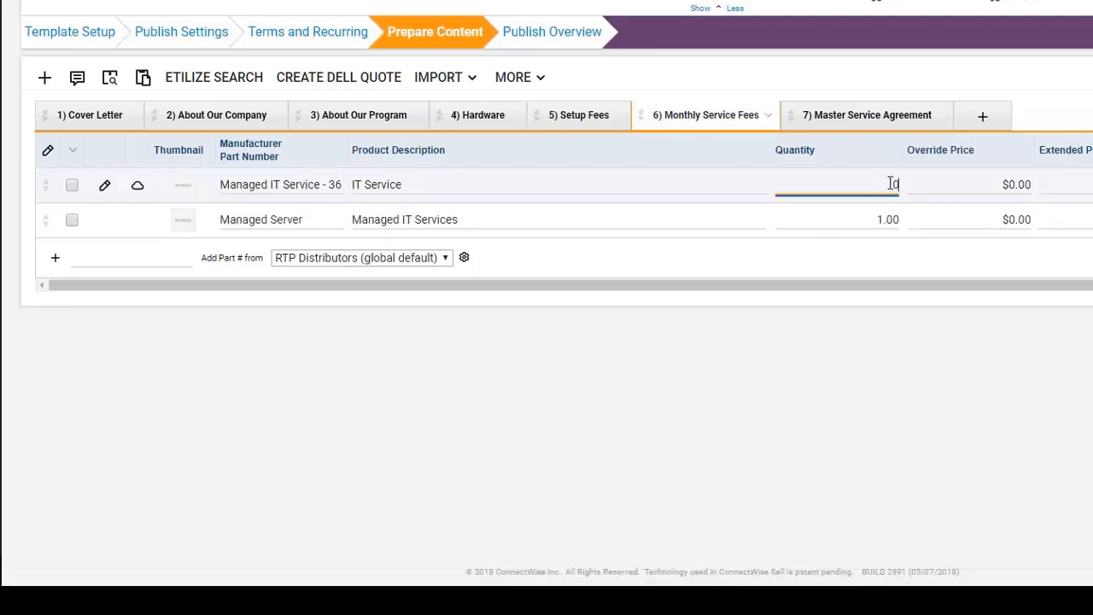
{"action": "left_click", "coordinate": [889, 219]}
{"action": "type", "text": "0"}
{"action": "key", "text": "Tab"}
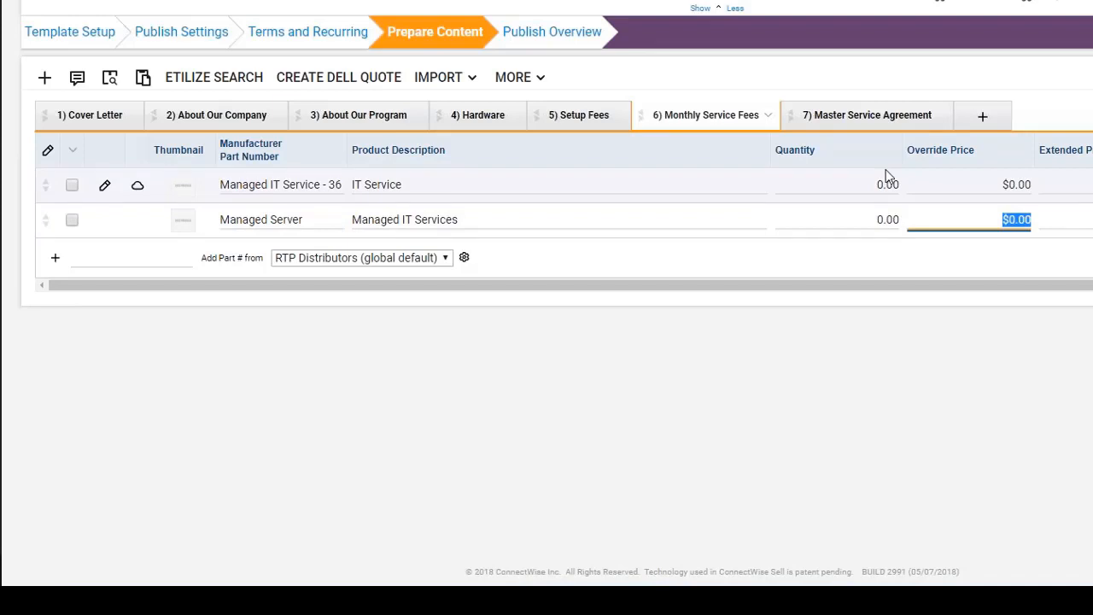
Examine the quote forms, PDF documents and videos available as attachments in the template's publish overview
{"action": "left_click", "coordinate": [547, 34]}
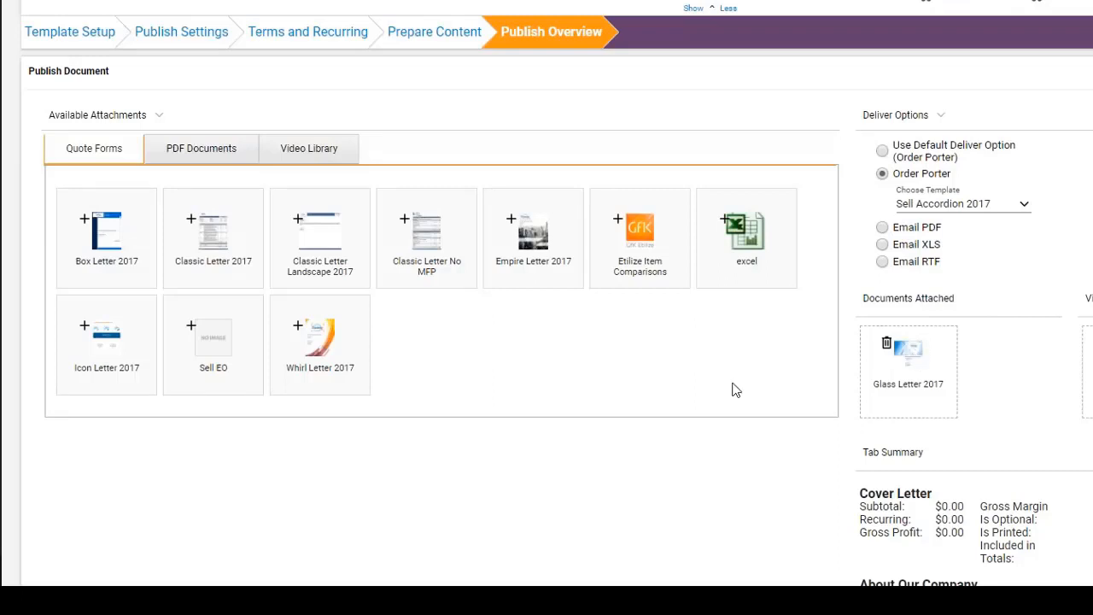
{"action": "left_click", "coordinate": [197, 150]}
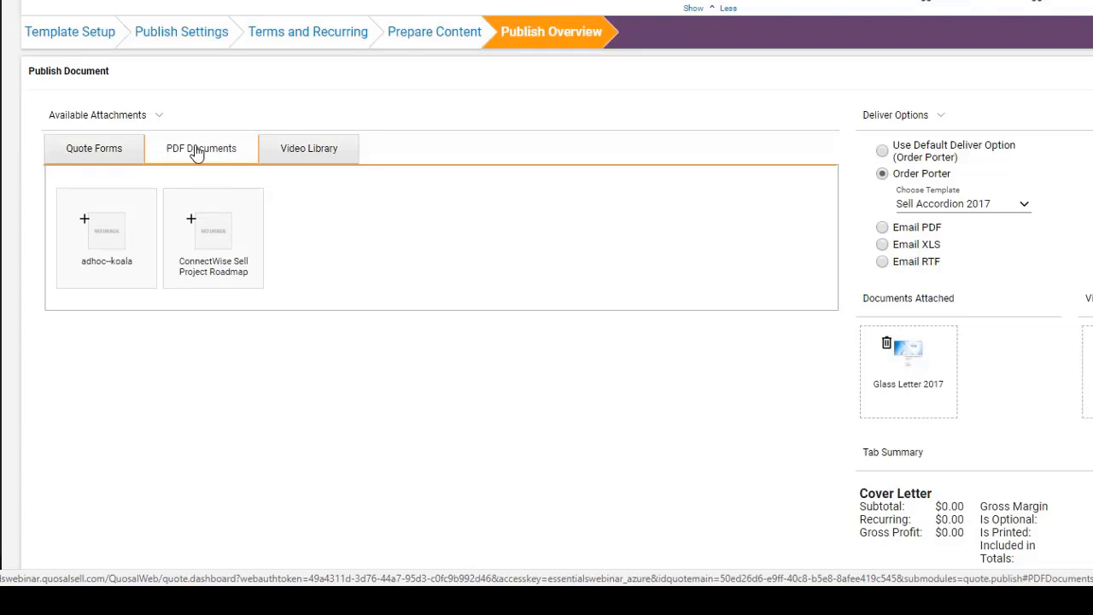
{"action": "left_click", "coordinate": [311, 158]}
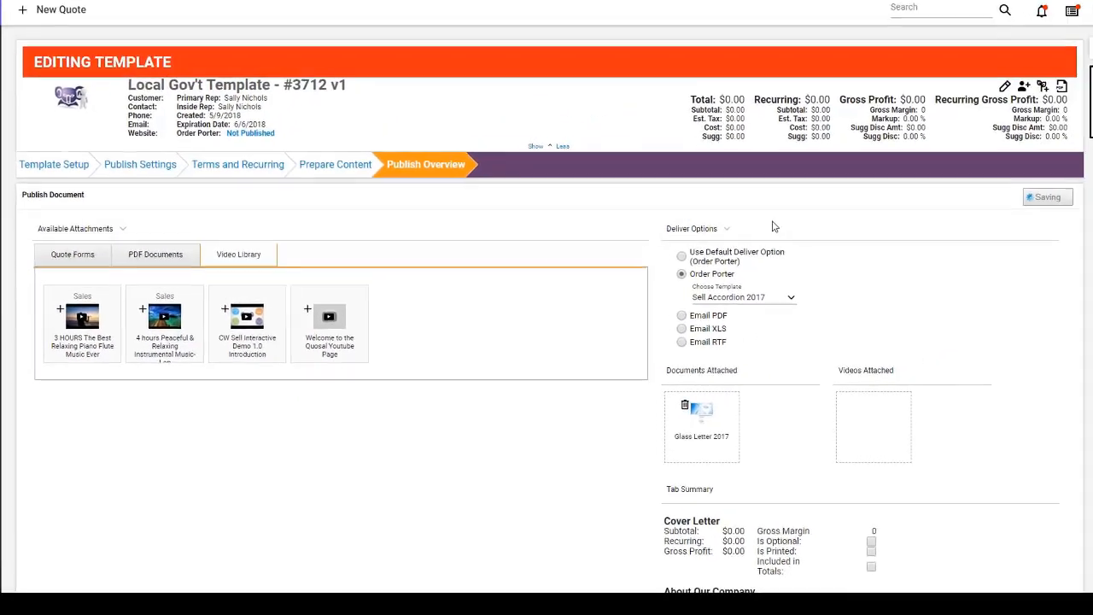
Start a new quote to list the available templates and mark Local Gov't Template as a favorite
{"action": "left_click", "coordinate": [73, 17]}
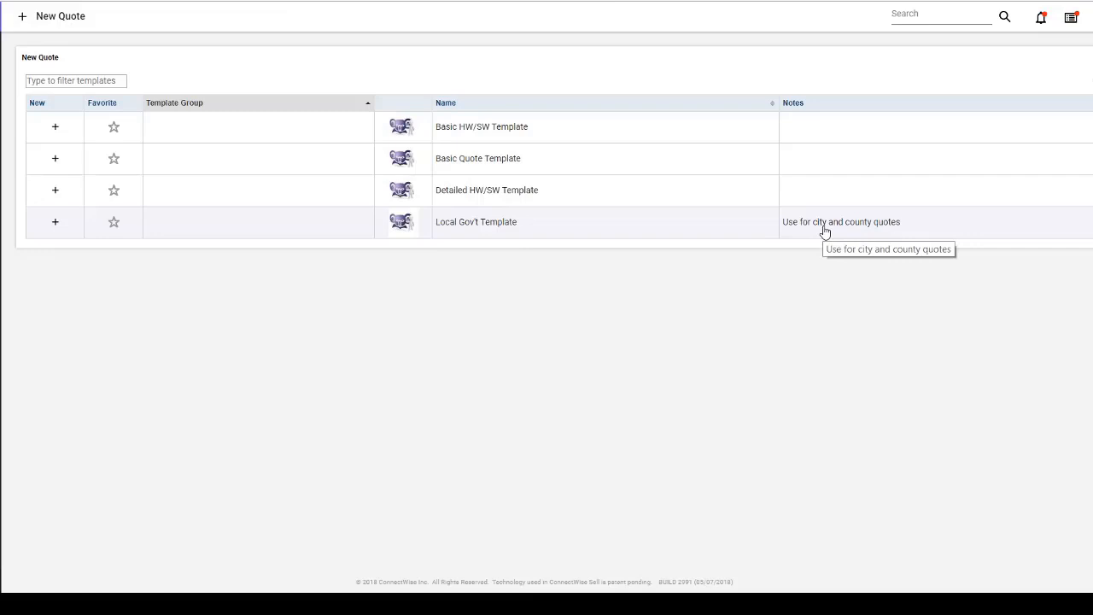
{"action": "left_click", "coordinate": [529, 227]}
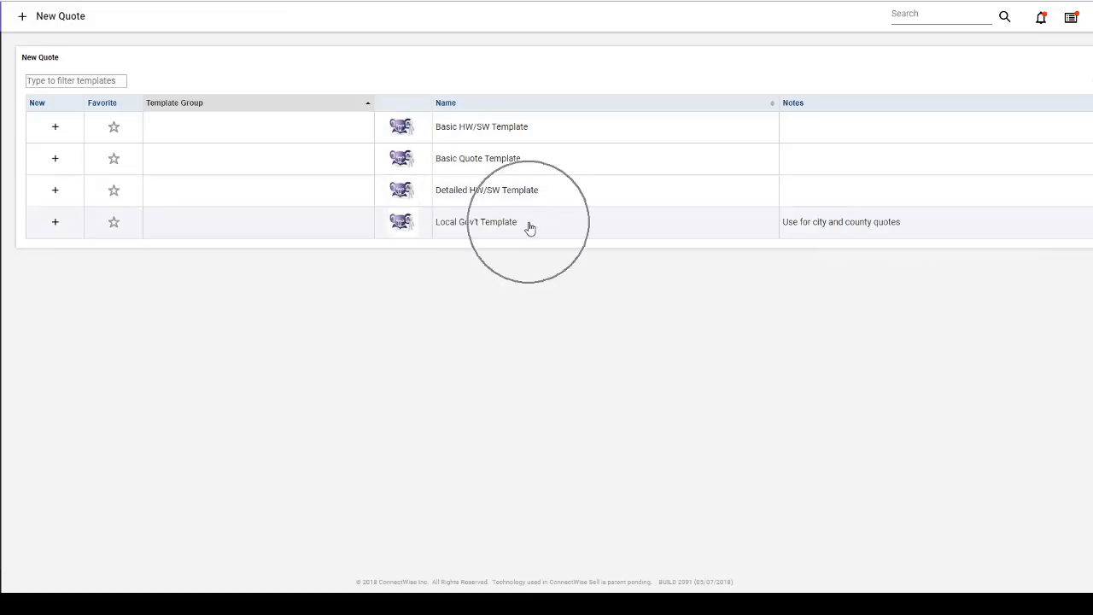
{"action": "left_click", "coordinate": [115, 224]}
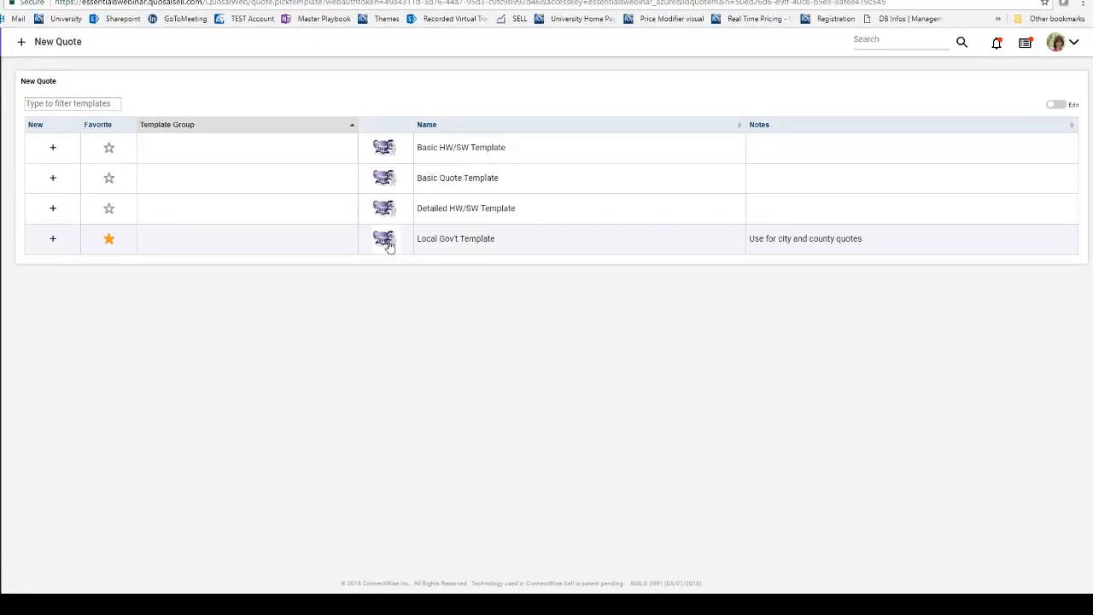
{"action": "left_click", "coordinate": [387, 242]}
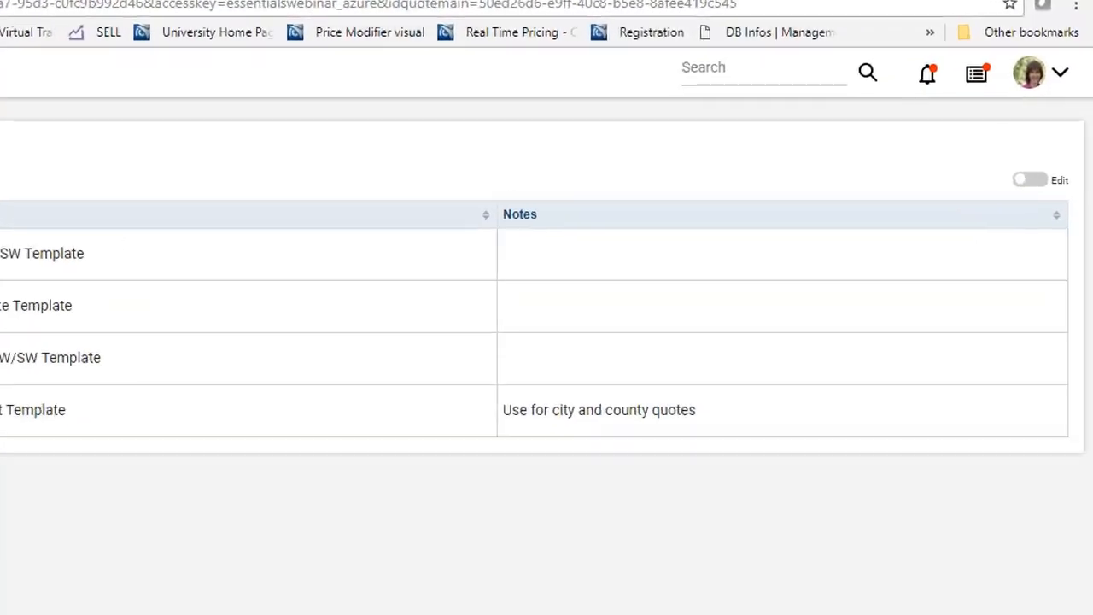
Switch the template list to edit mode, open Local Gov't Template for editing, and delete its image
{"action": "left_click", "coordinate": [1028, 193]}
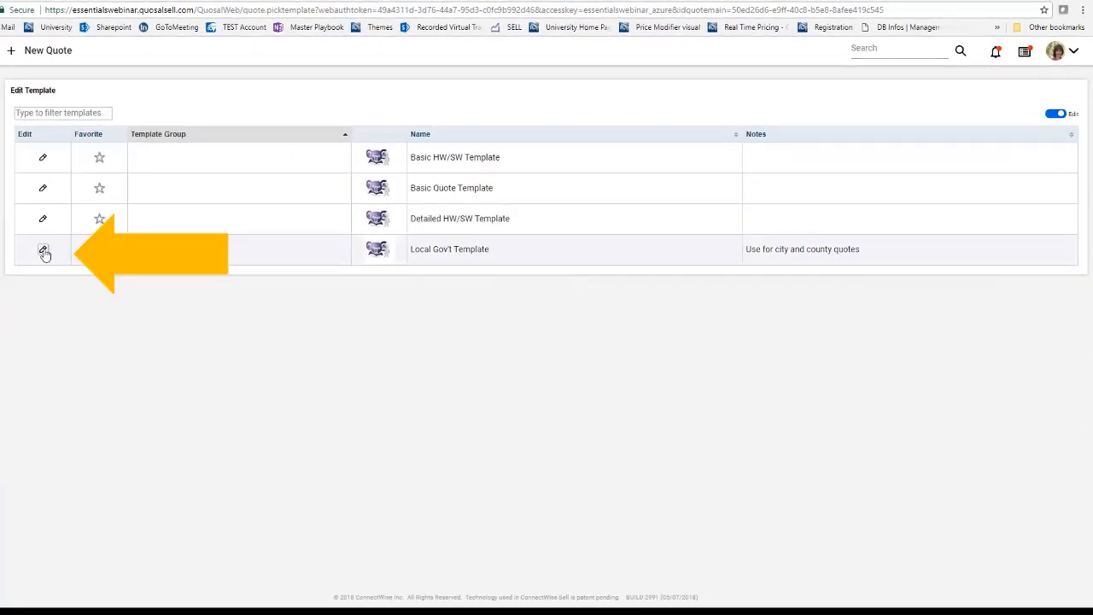
{"action": "left_click", "coordinate": [44, 251]}
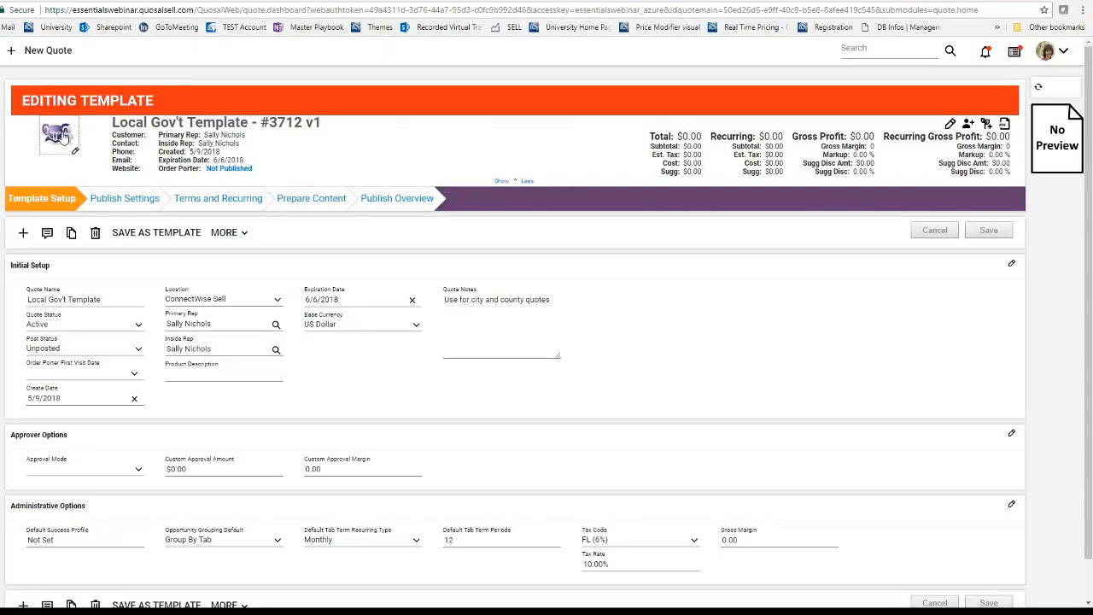
{"action": "left_click", "coordinate": [60, 134]}
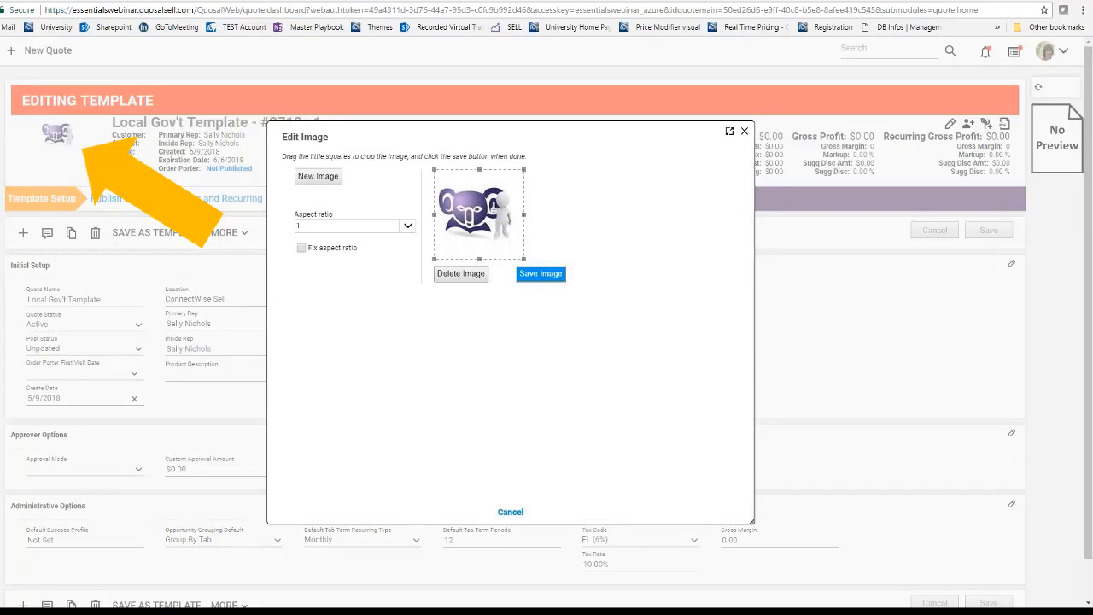
{"action": "left_click", "coordinate": [450, 276]}
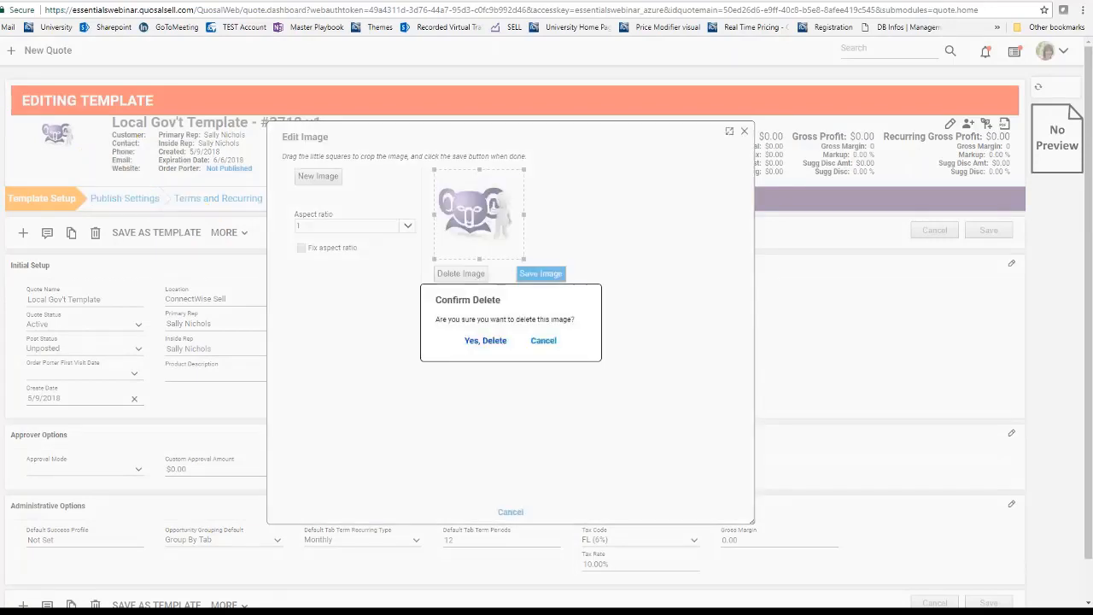
{"action": "left_click", "coordinate": [489, 341]}
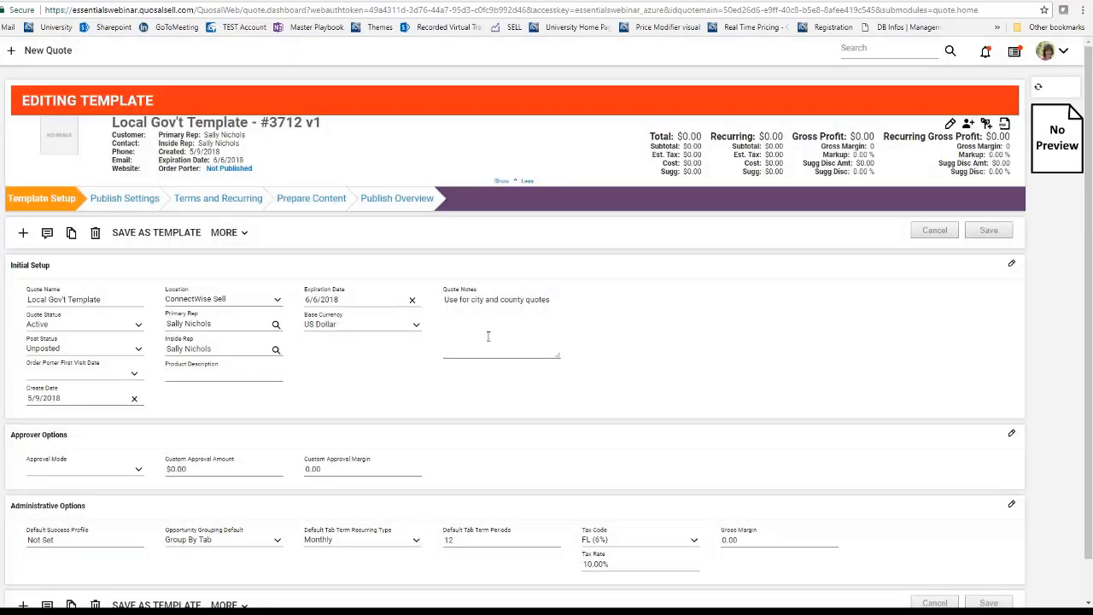
Upload the courthouse picture from the VT5 - Templates folder as the template's image and save it uncropped
{"action": "left_click", "coordinate": [70, 139]}
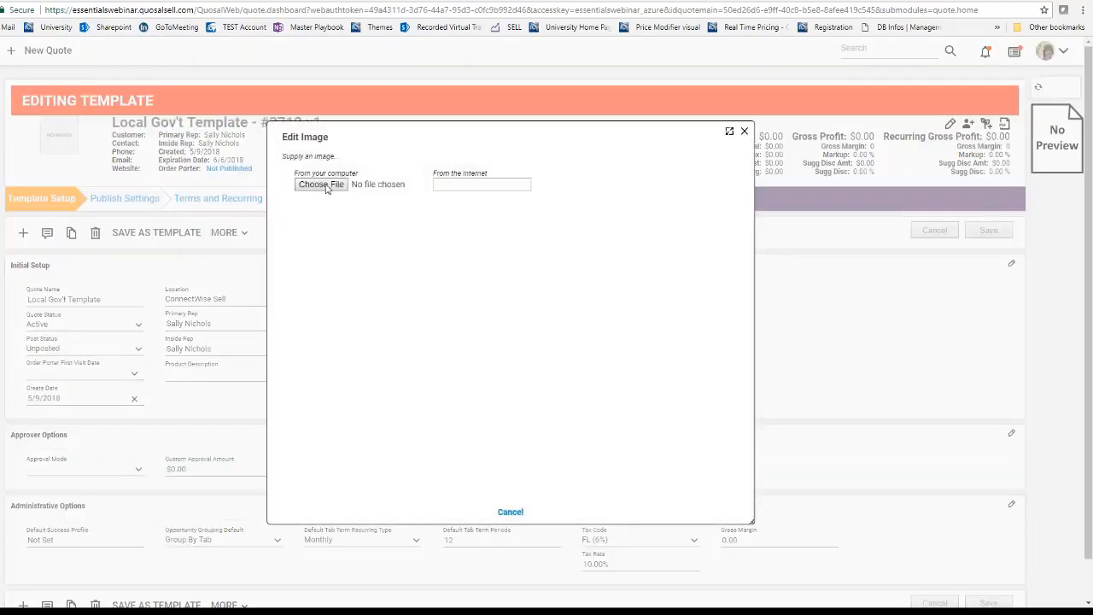
{"action": "left_click", "coordinate": [322, 184]}
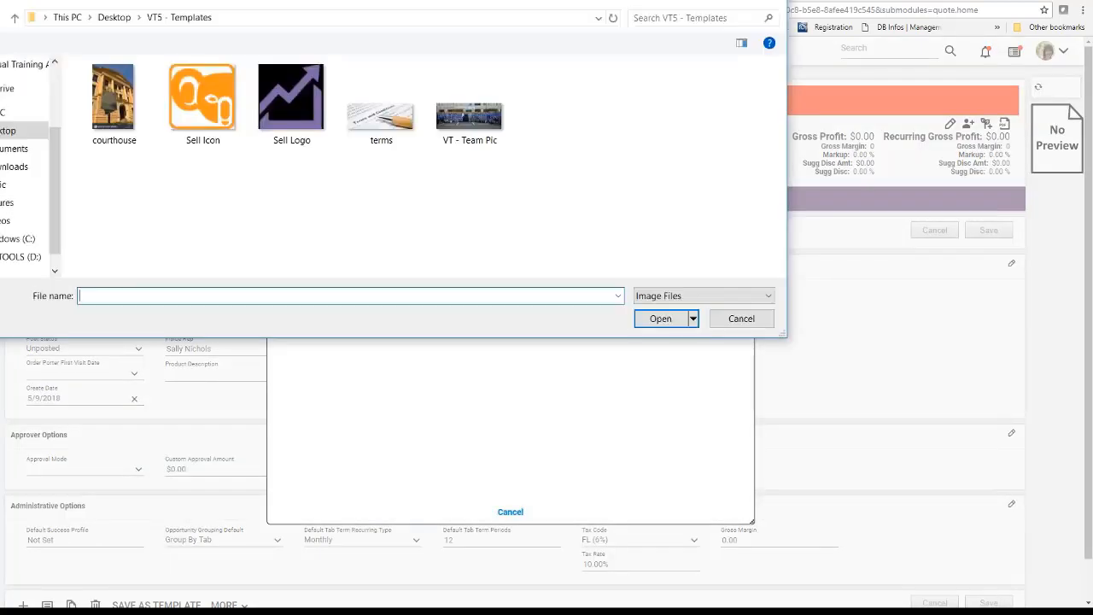
{"action": "left_click", "coordinate": [114, 101]}
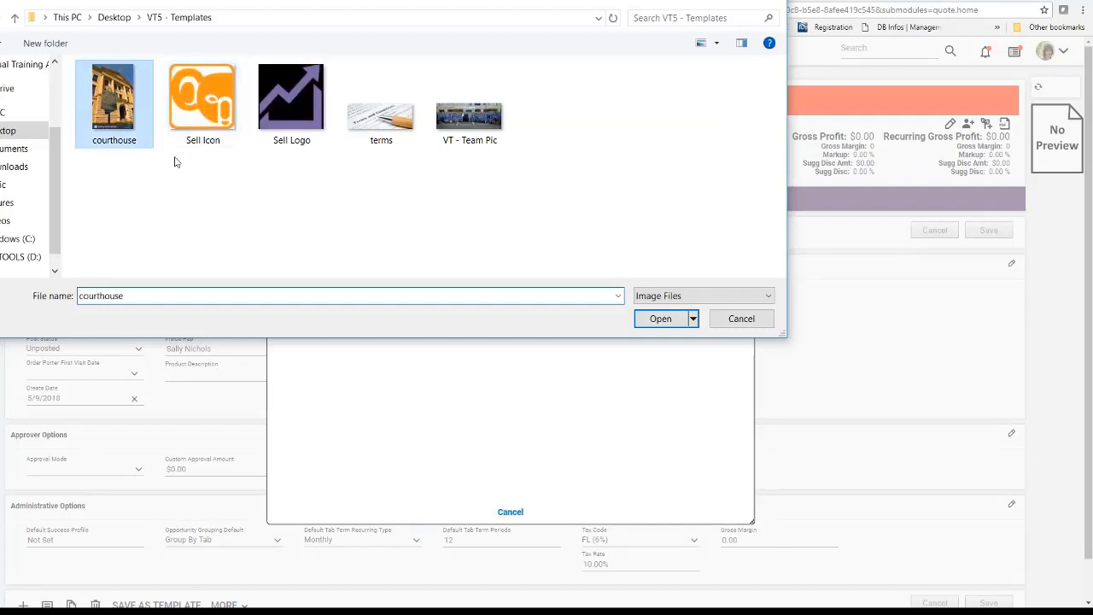
{"action": "left_click", "coordinate": [661, 319]}
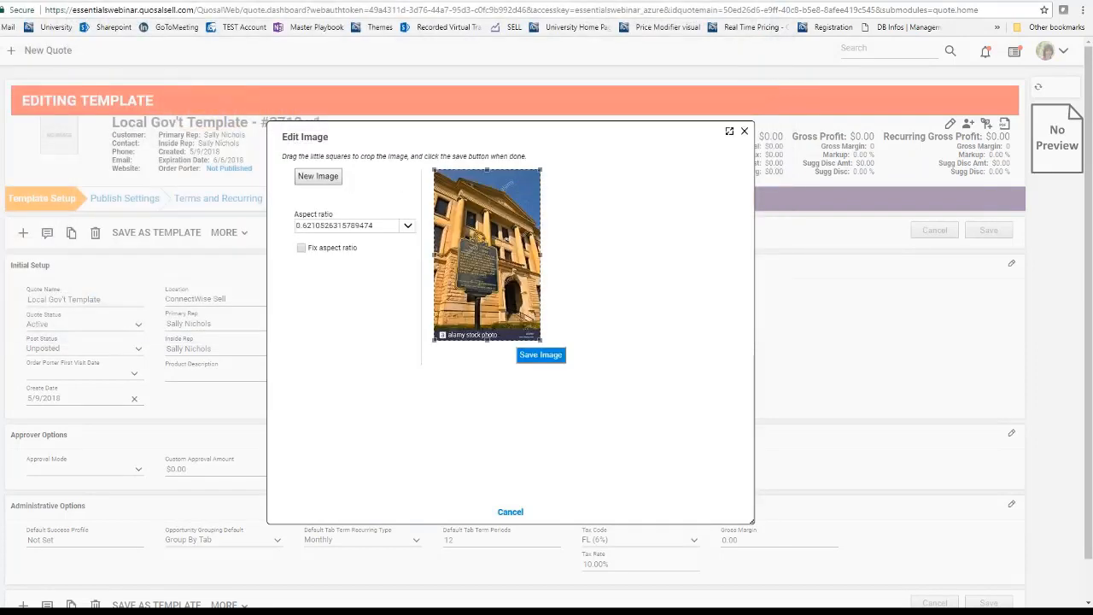
{"action": "left_click", "coordinate": [557, 356]}
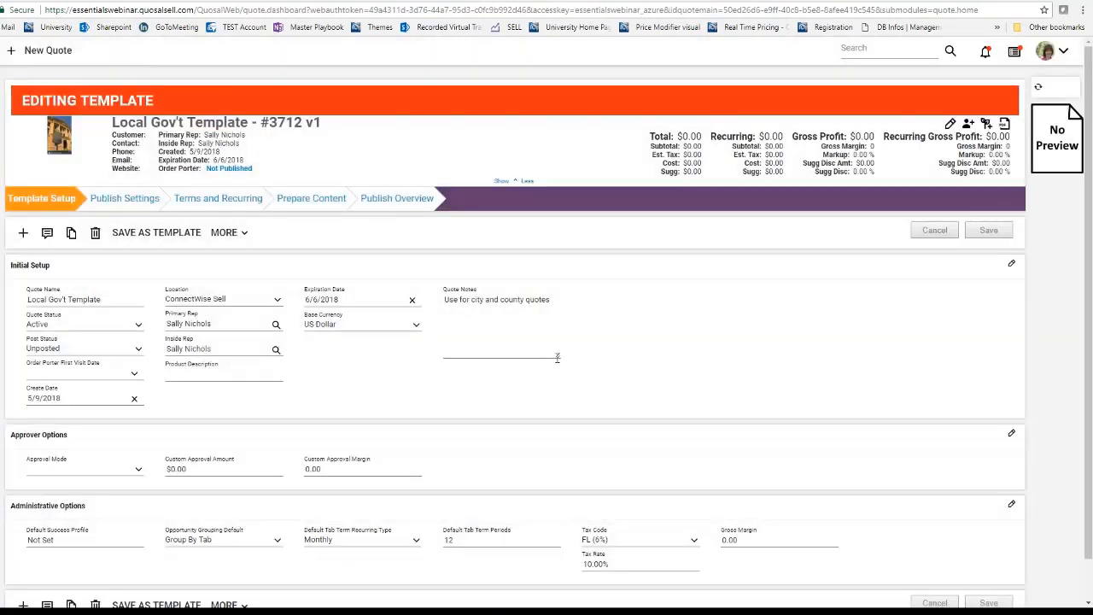
Start a new quote based on the Local Gov't Template
{"action": "left_click", "coordinate": [63, 52]}
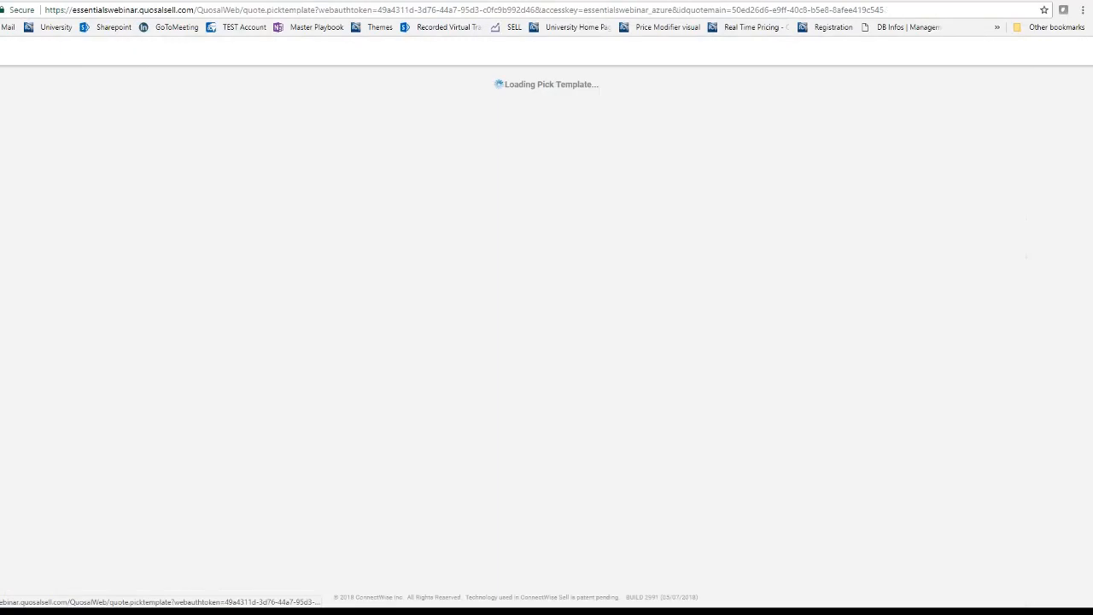
{"action": "left_click", "coordinate": [455, 166]}
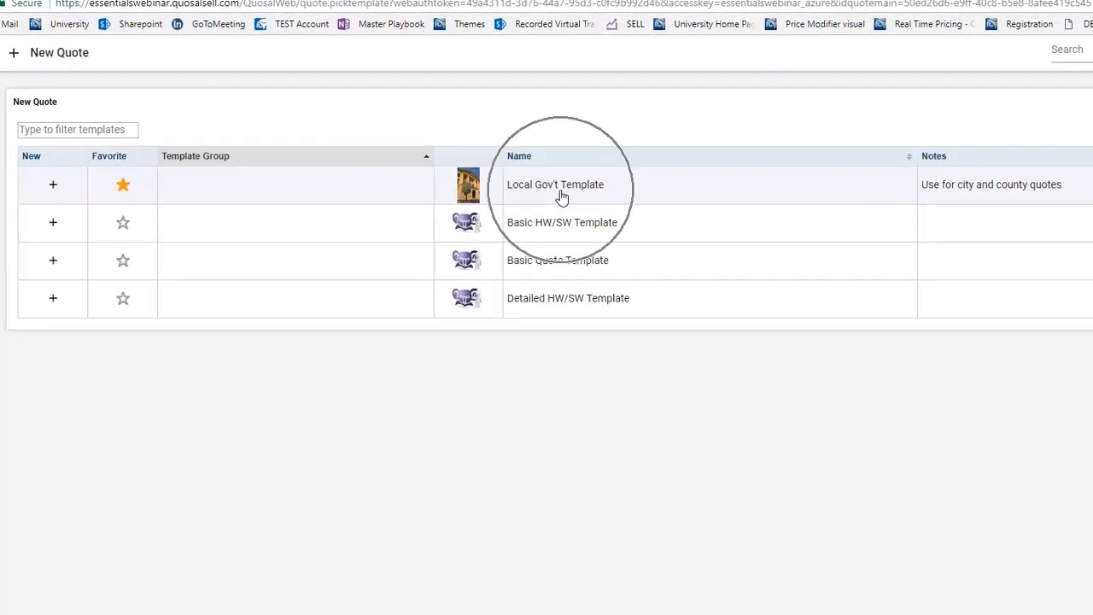
{"action": "key", "text": "ctrl"}
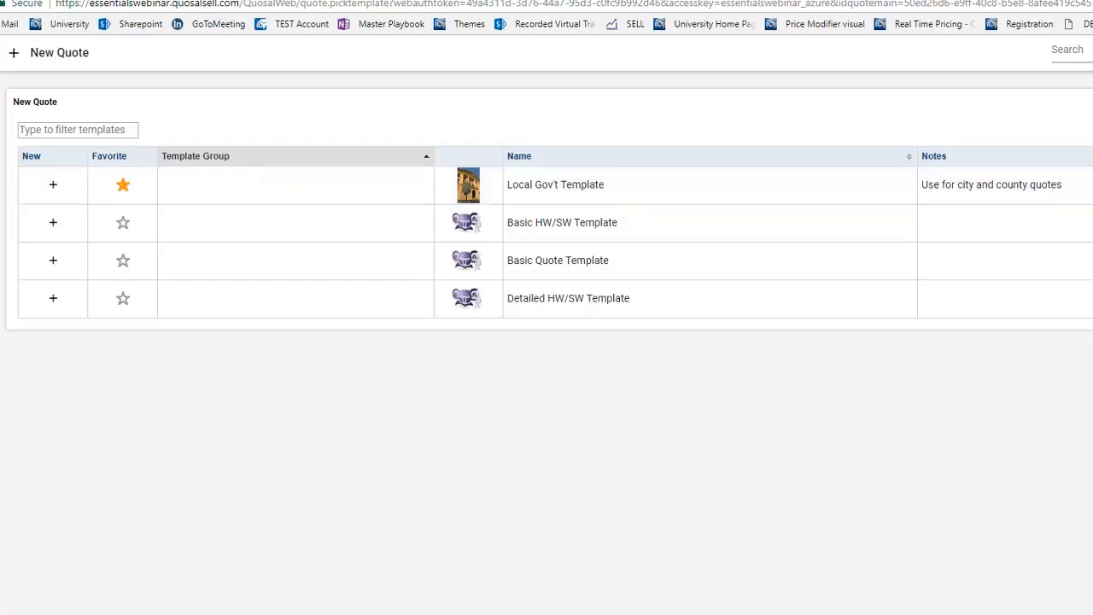
{"action": "left_click", "coordinate": [561, 190]}
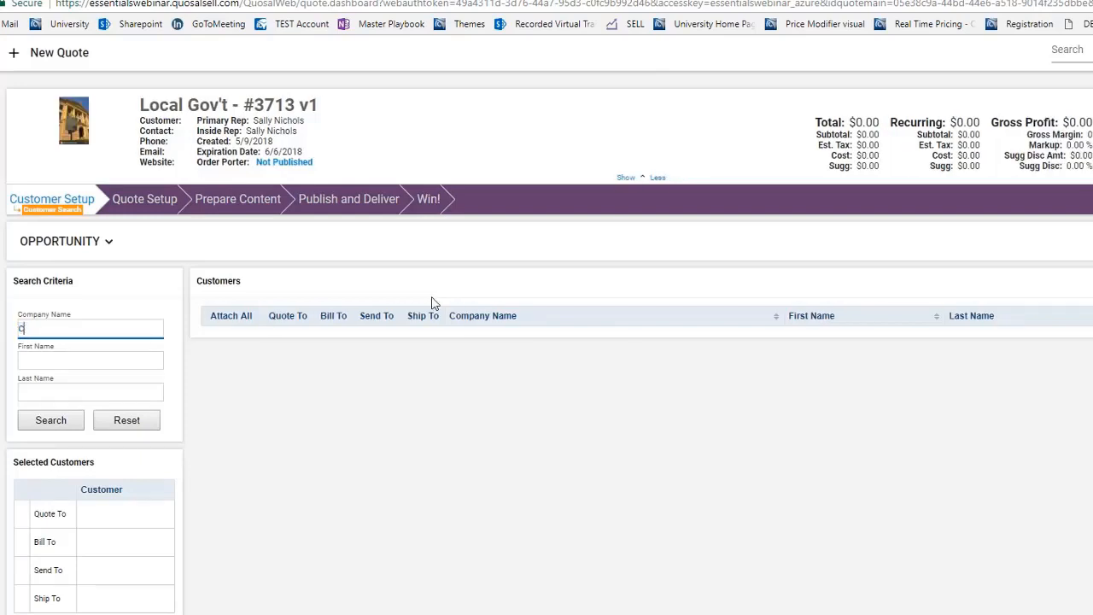
Search customers by company name "city" and attach City of Bothell with its Main site to the quote
{"action": "type", "text": "ity"}
{"action": "left_click", "coordinate": [51, 420]}
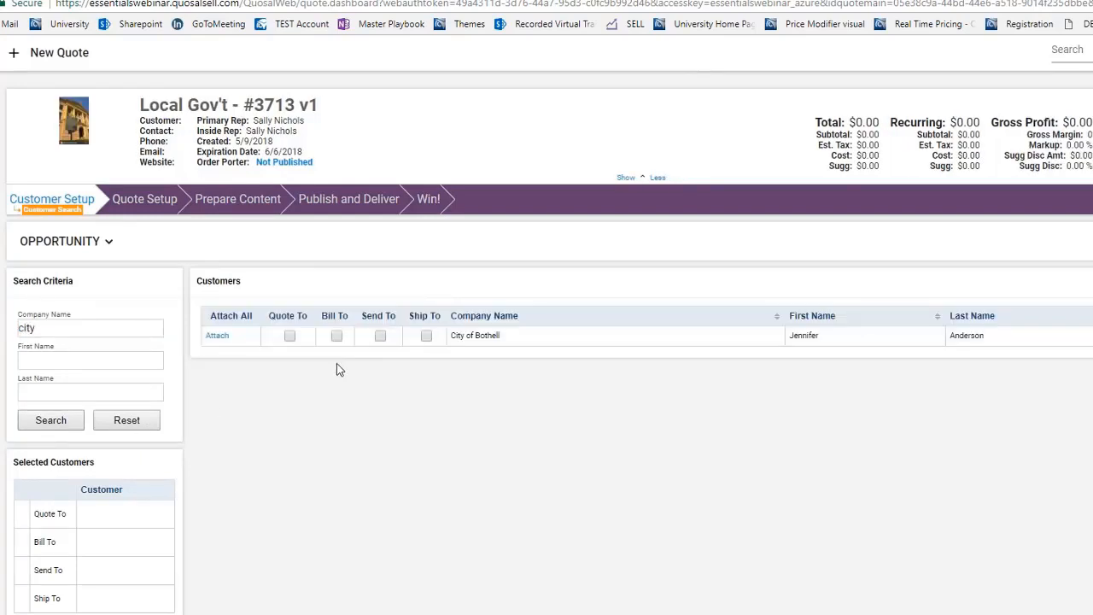
{"action": "left_click", "coordinate": [217, 338]}
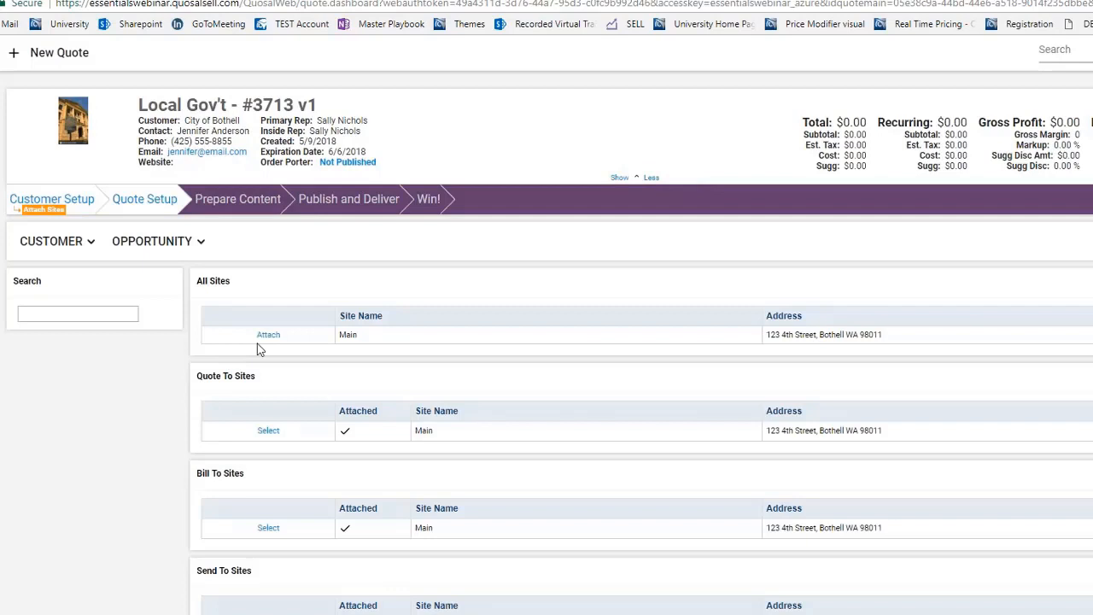
{"action": "left_click", "coordinate": [267, 337]}
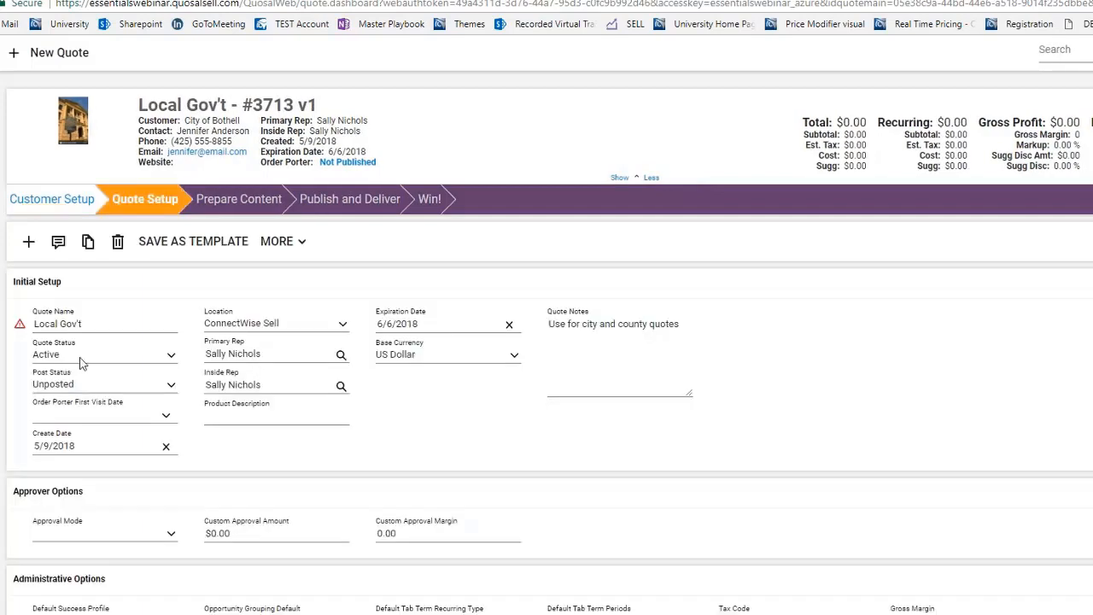
Rename the quote as City of Bothell in its initial setup
{"action": "left_click", "coordinate": [94, 324]}
{"action": "left_click_drag", "start_coordinate": [94, 325], "coordinate": [33, 323]}
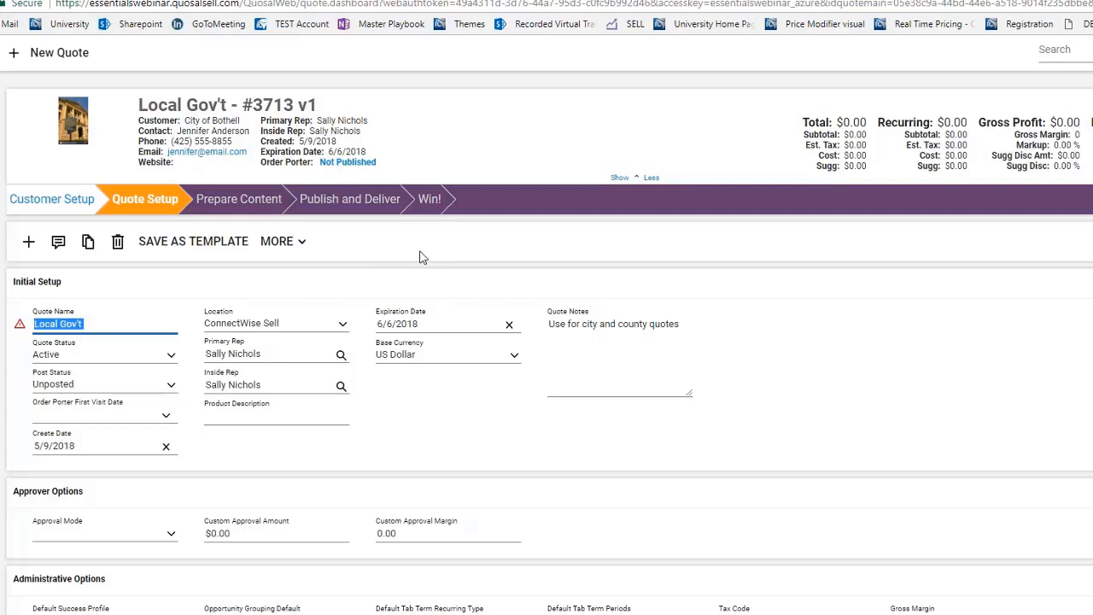
{"action": "type", "text": "City of"}
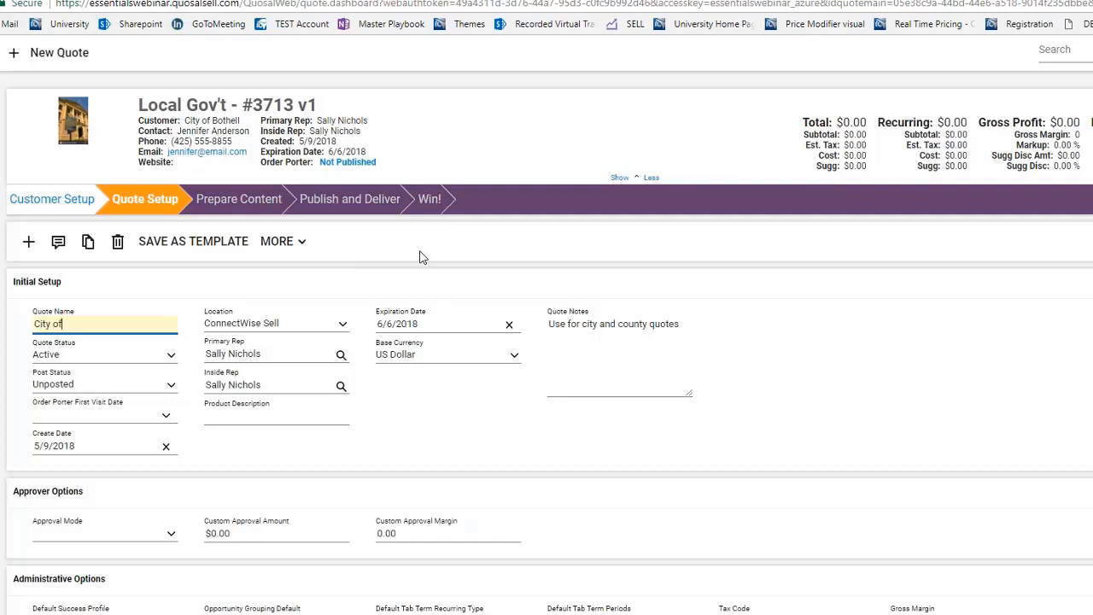
{"action": "type", "text": " Bothell"}
{"action": "left_click_drag", "start_coordinate": [551, 324], "coordinate": [681, 322]}
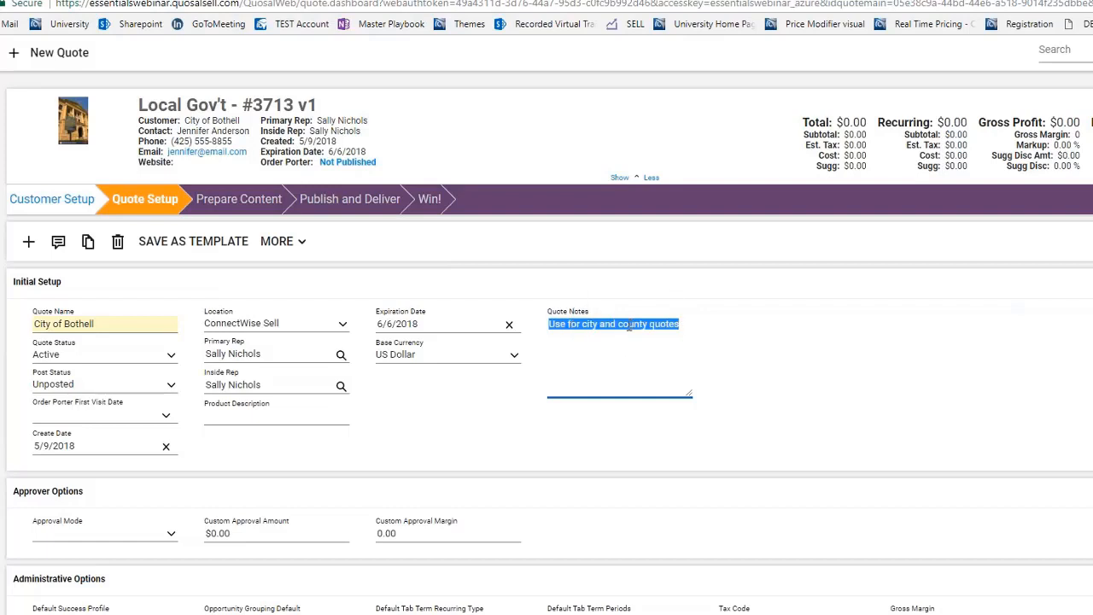
{"action": "left_click", "coordinate": [442, 324]}
{"action": "left_click", "coordinate": [457, 297]}
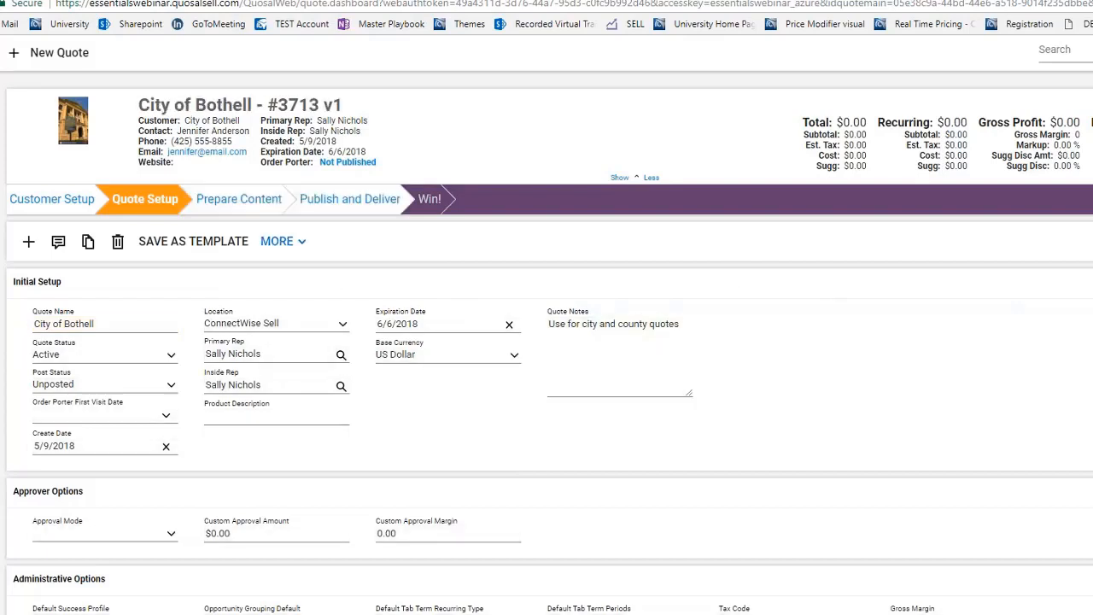
Set the quantity of Service Bronze to 1 in the quote's Setup Fees content
{"action": "left_click", "coordinate": [239, 200]}
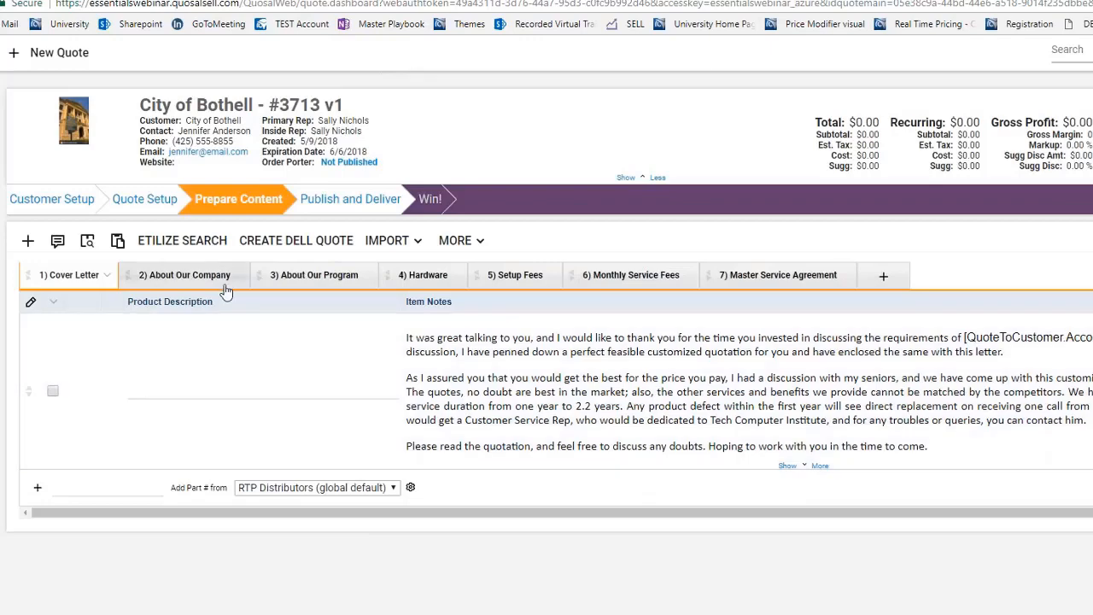
{"action": "left_click", "coordinate": [220, 285]}
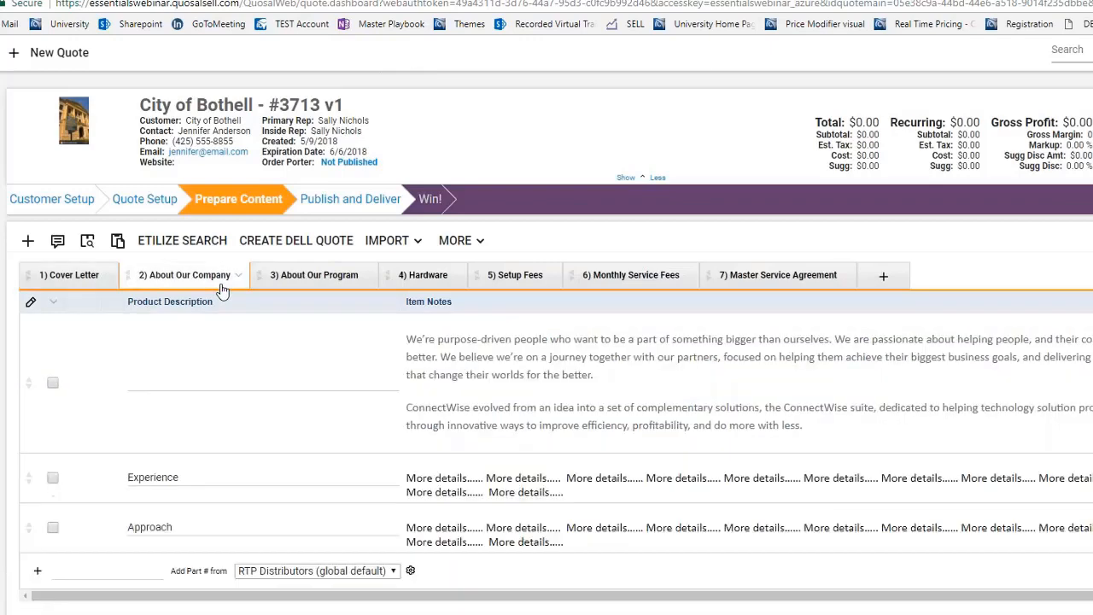
{"action": "left_click", "coordinate": [314, 275]}
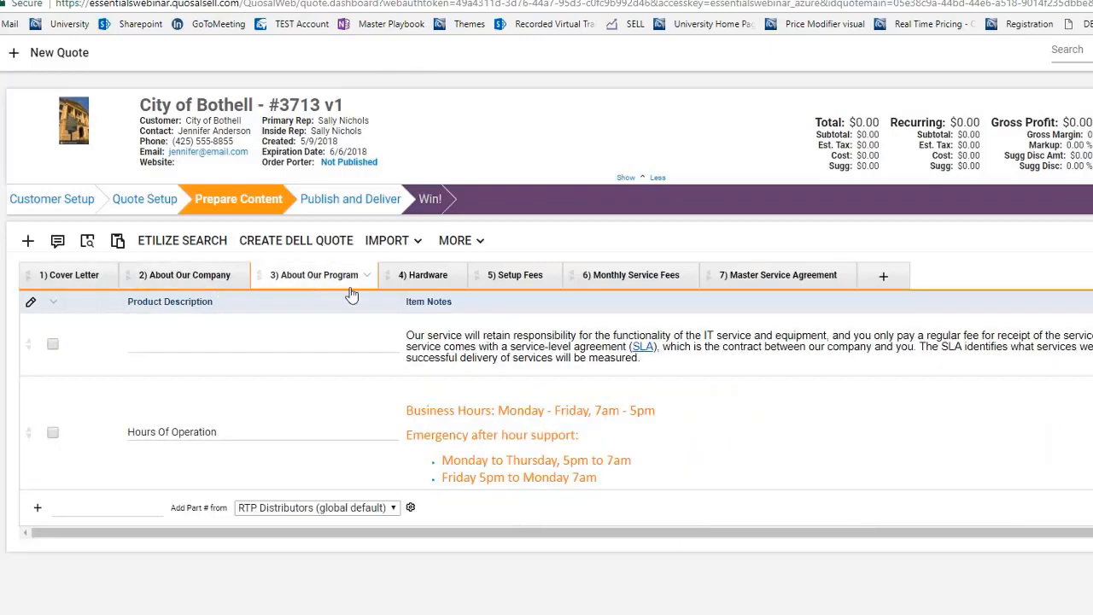
{"action": "left_click", "coordinate": [419, 278]}
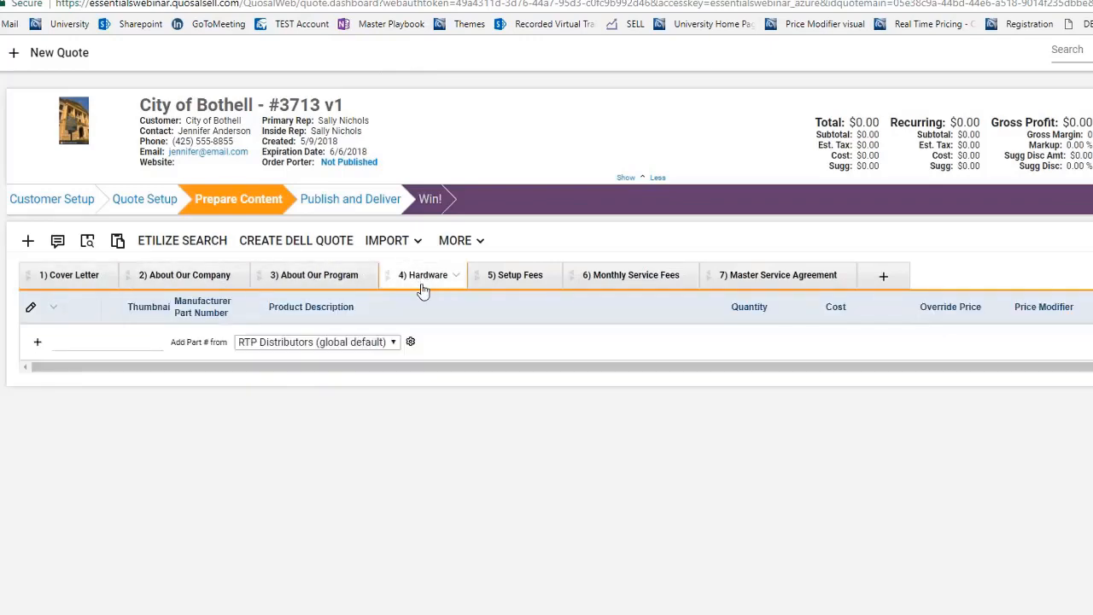
{"action": "left_click", "coordinate": [508, 280]}
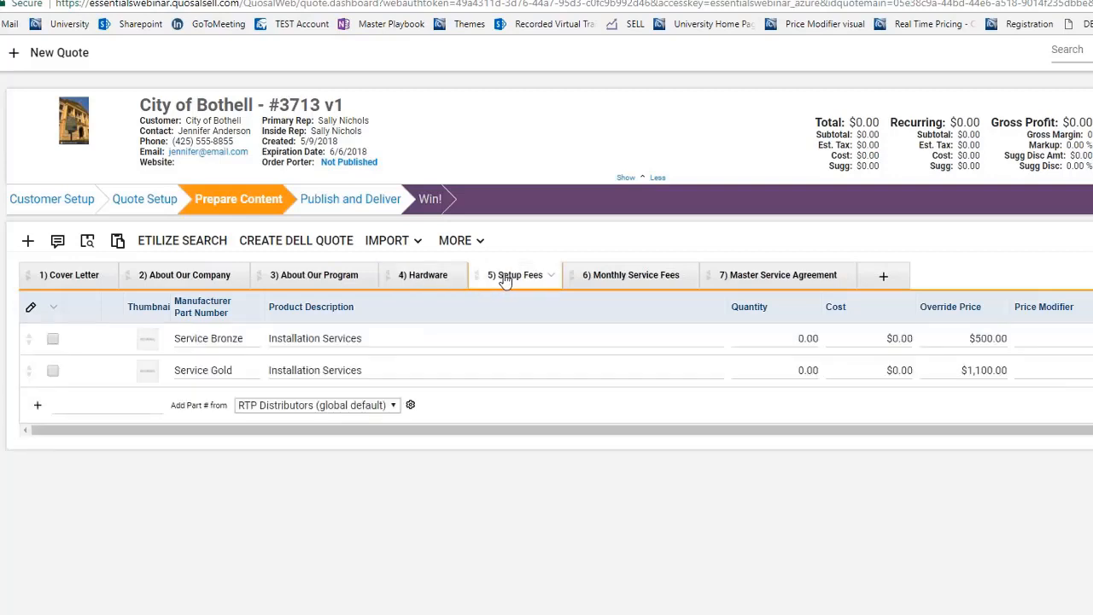
{"action": "left_click", "coordinate": [789, 339]}
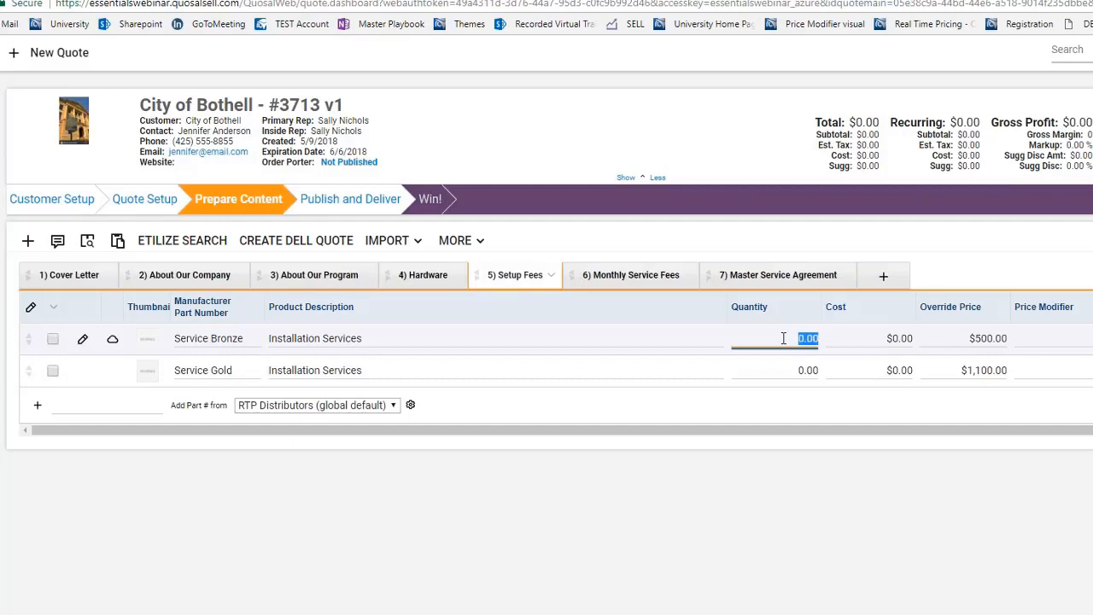
{"action": "type", "text": "1"}
{"action": "key", "text": "Tab"}
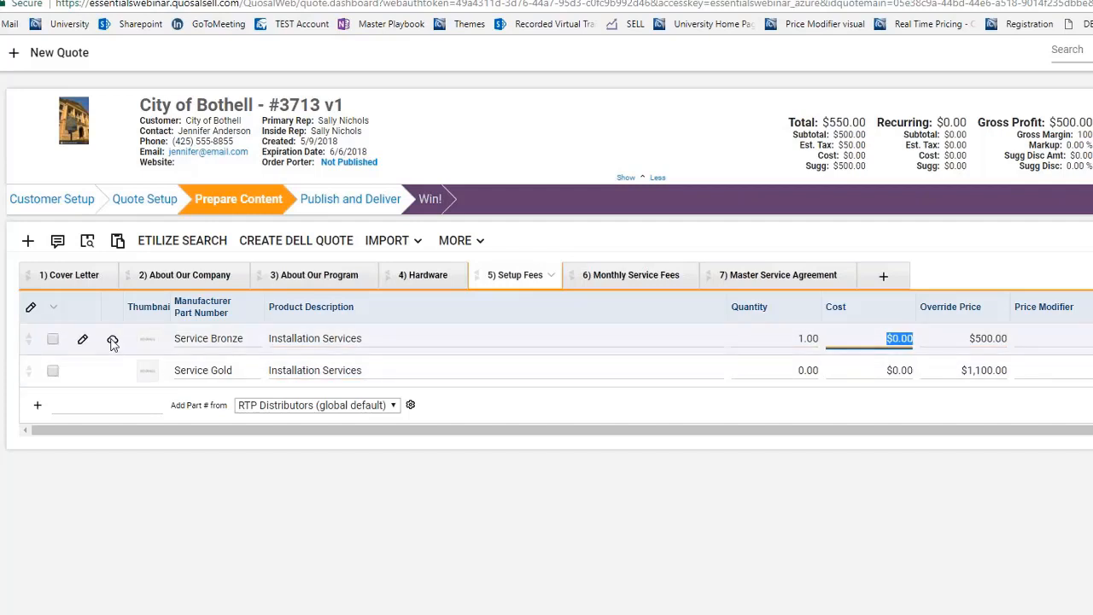
{"action": "left_click", "coordinate": [480, 243]}
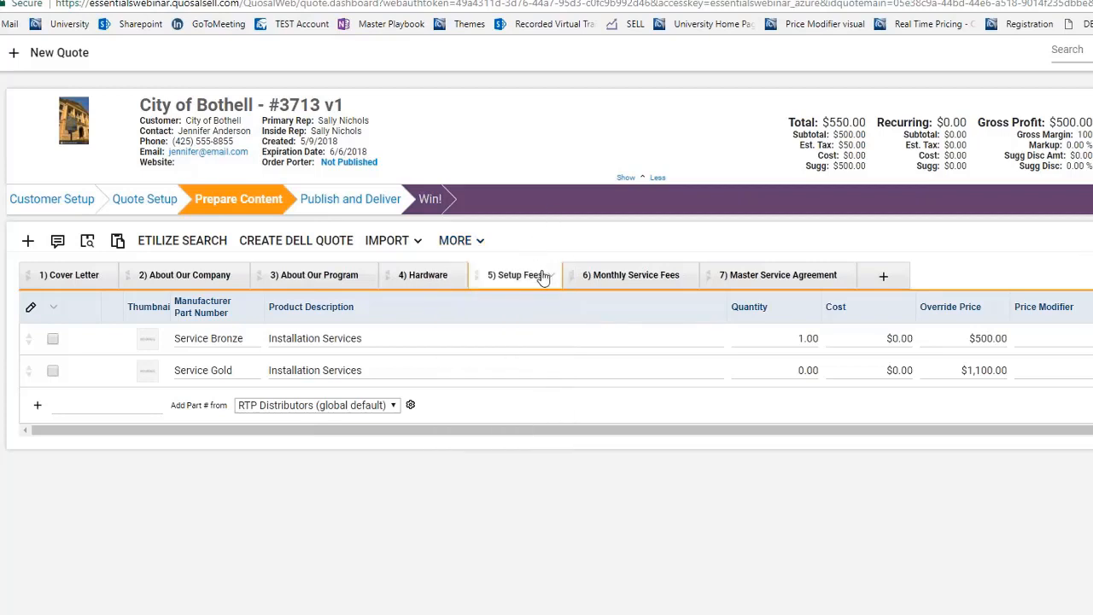
{"action": "left_click", "coordinate": [550, 277]}
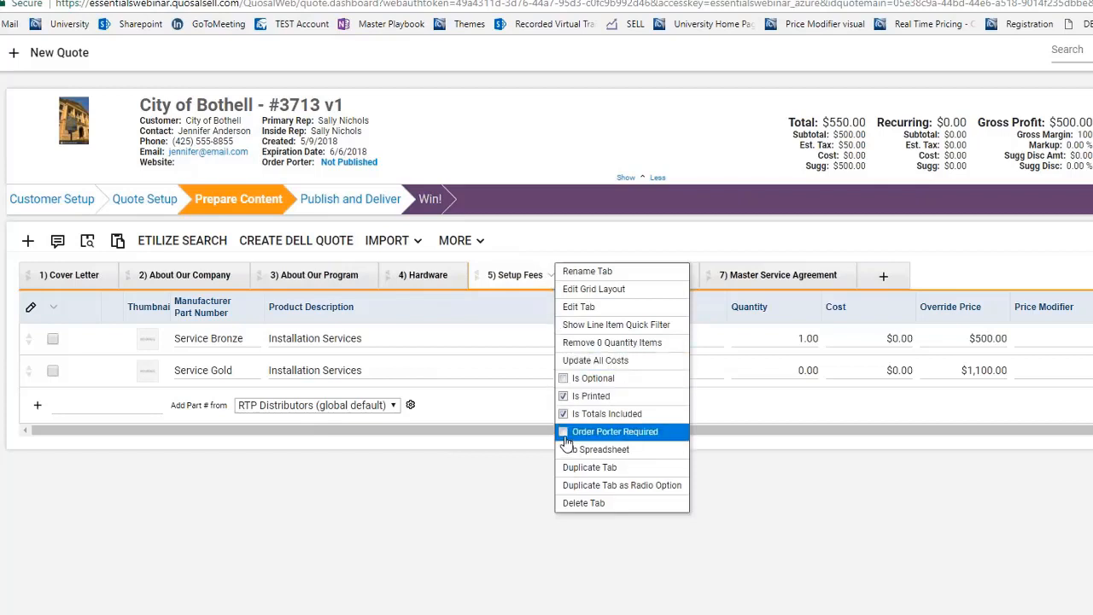
{"action": "left_click", "coordinate": [604, 235]}
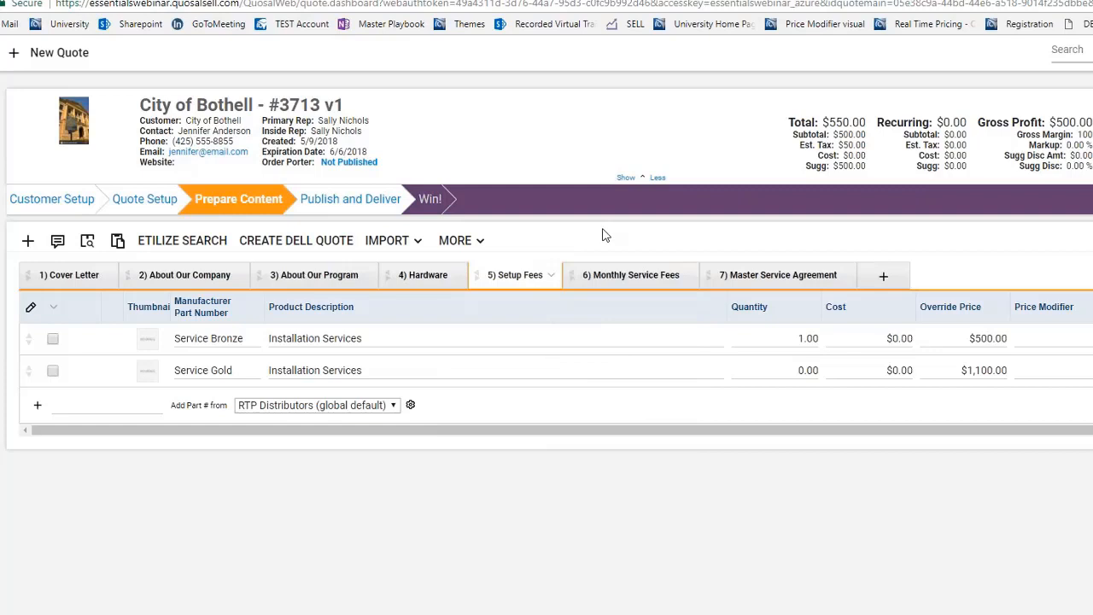
Set the quantity of Managed IT Service - 36 Month to 1 in the Monthly Service Fees content
{"action": "left_click", "coordinate": [615, 277]}
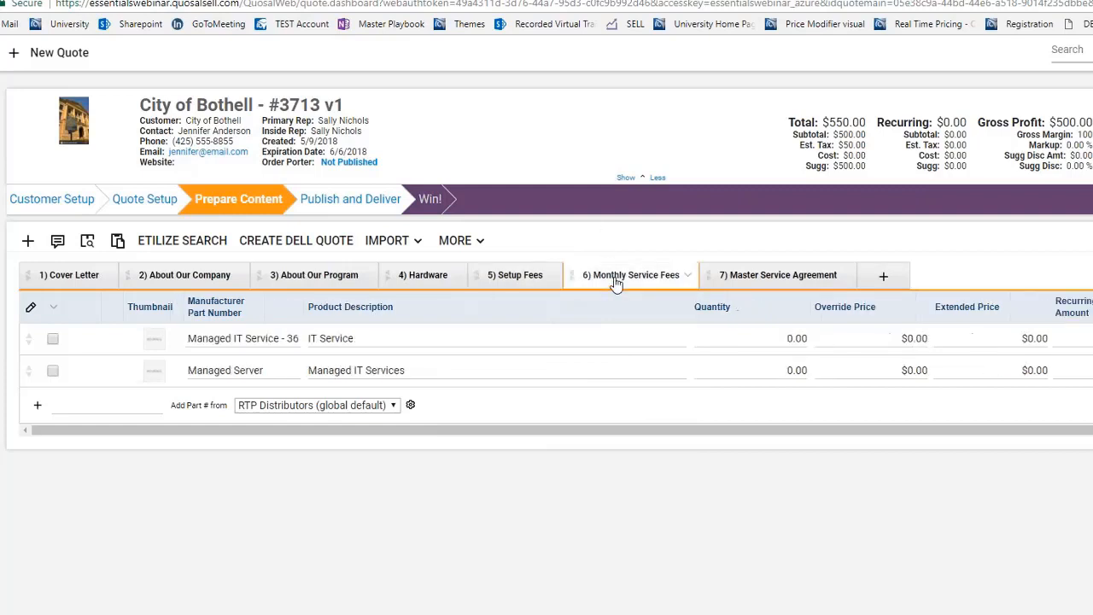
{"action": "left_click", "coordinate": [729, 338]}
{"action": "type", "text": "1"}
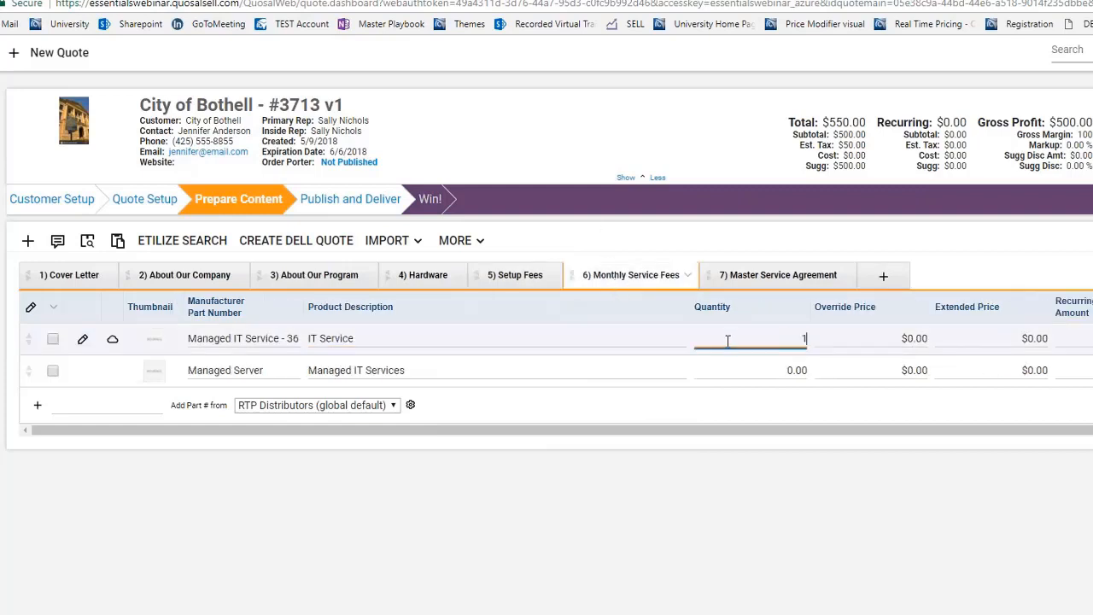
{"action": "key", "text": "Tab"}
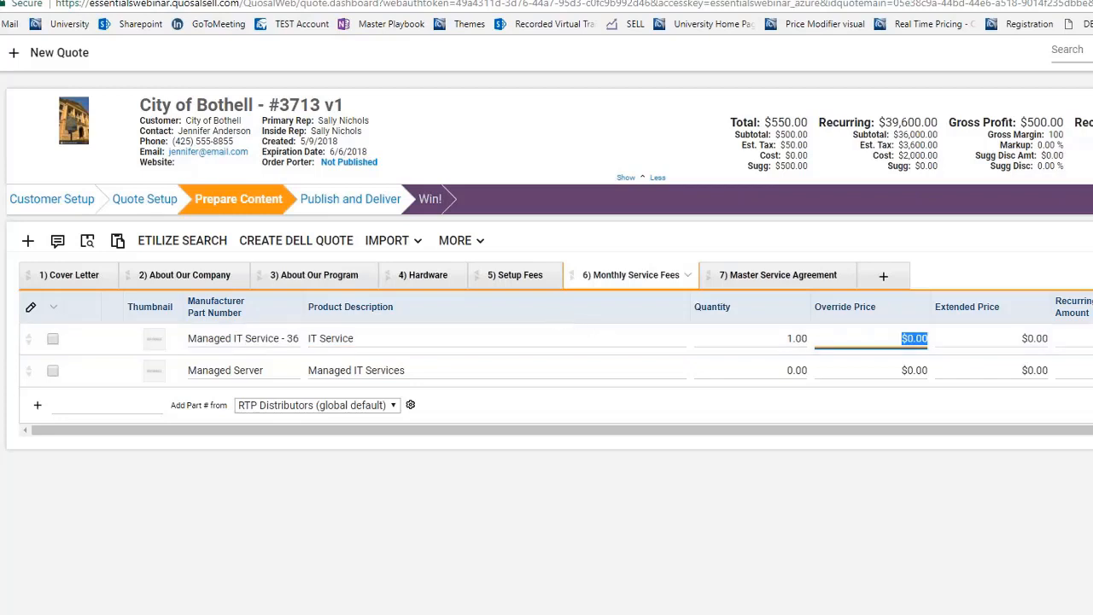
Run an Etilize search for "elite display" from the Hardware content, limited to items with pricing
{"action": "left_click", "coordinate": [427, 280]}
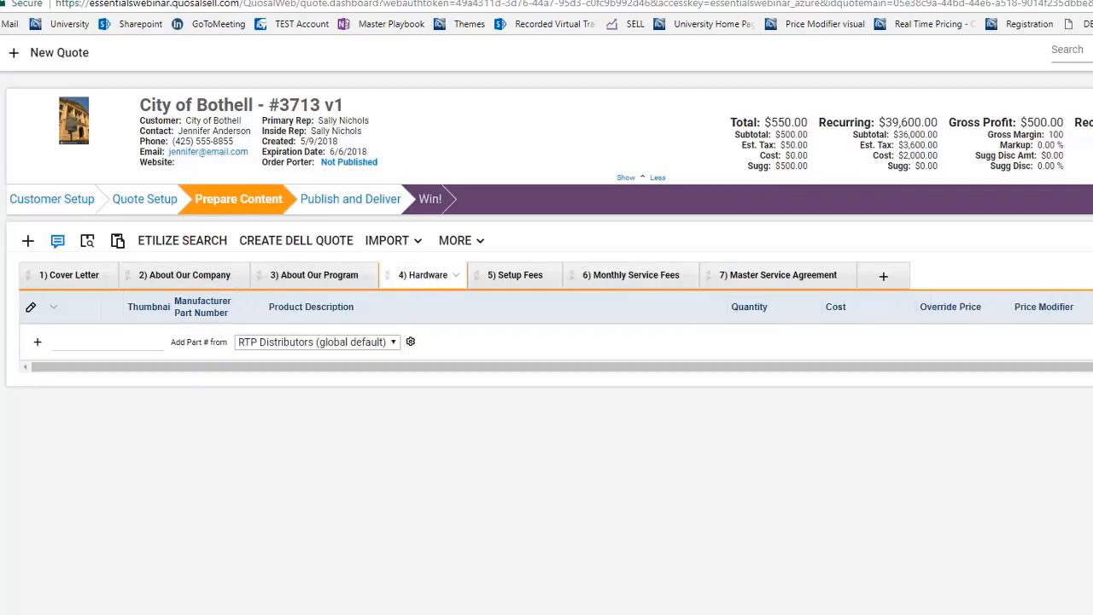
{"action": "left_click", "coordinate": [147, 243]}
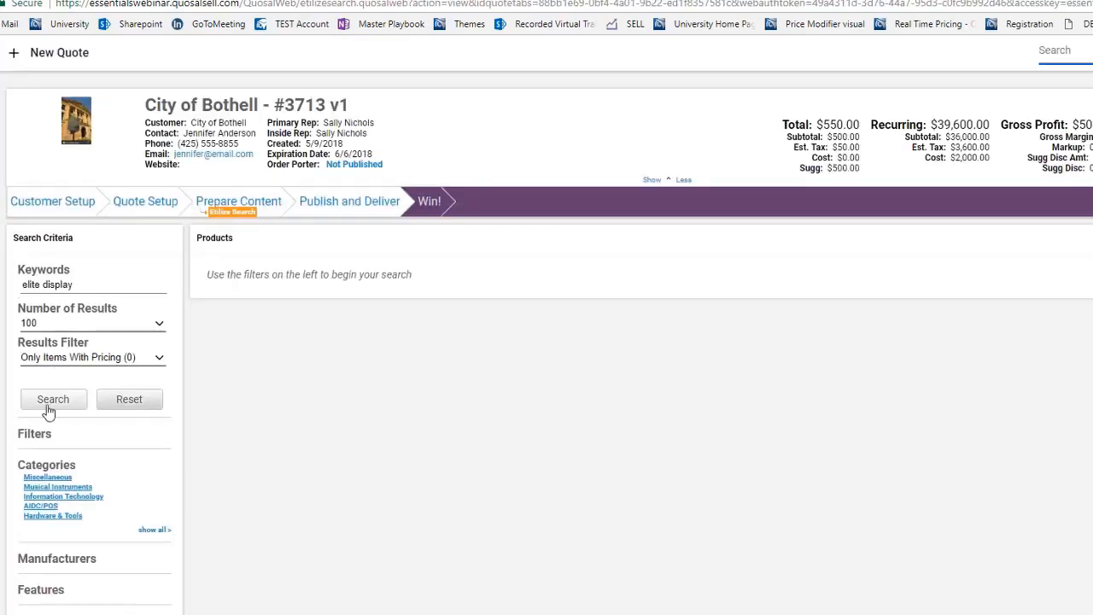
{"action": "left_click", "coordinate": [49, 401]}
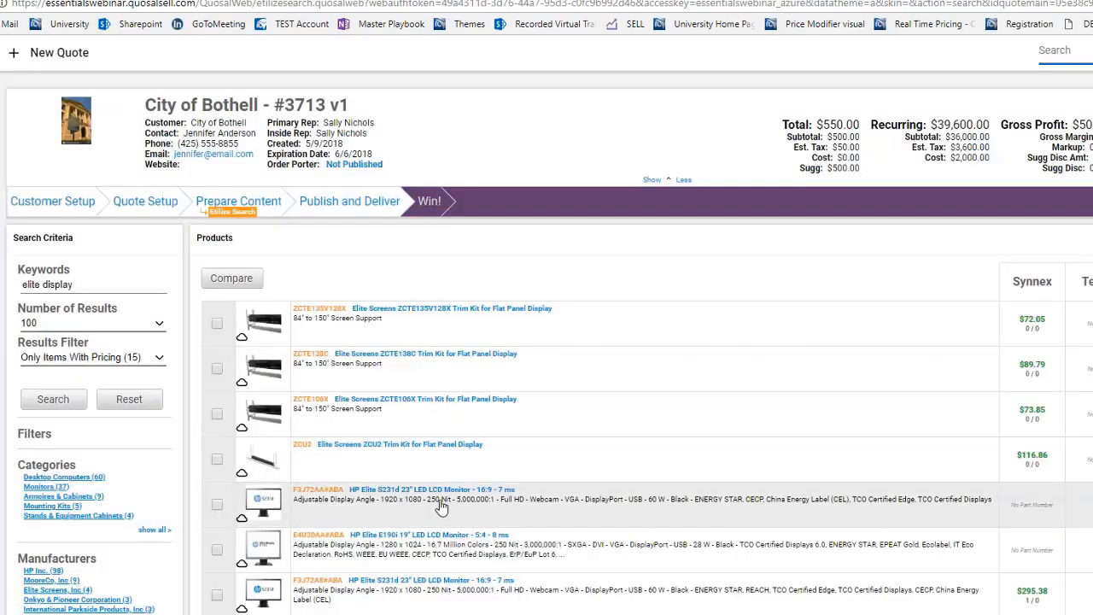
Add the HP Elite S231d 23" monitor F3J72AA#ABA to the quote using the Ingram Micro price source for Mira Loma, California
{"action": "left_click", "coordinate": [239, 521]}
{"action": "scroll", "coordinate": [351, 429], "scroll_direction": "down", "scroll_amount": 3}
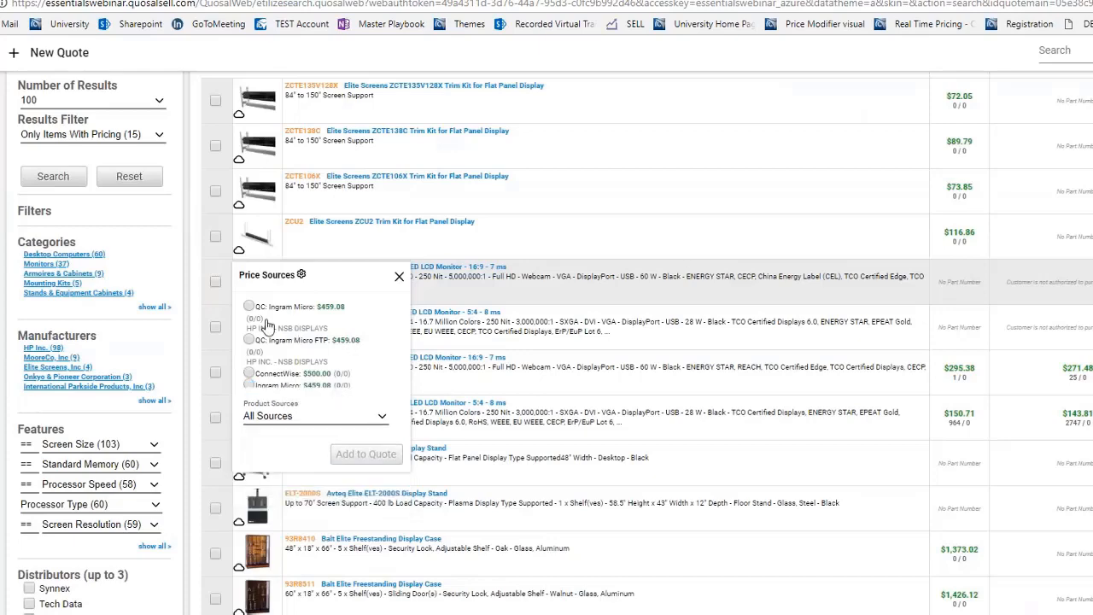
{"action": "left_click", "coordinate": [249, 385]}
{"action": "left_click", "coordinate": [365, 485]}
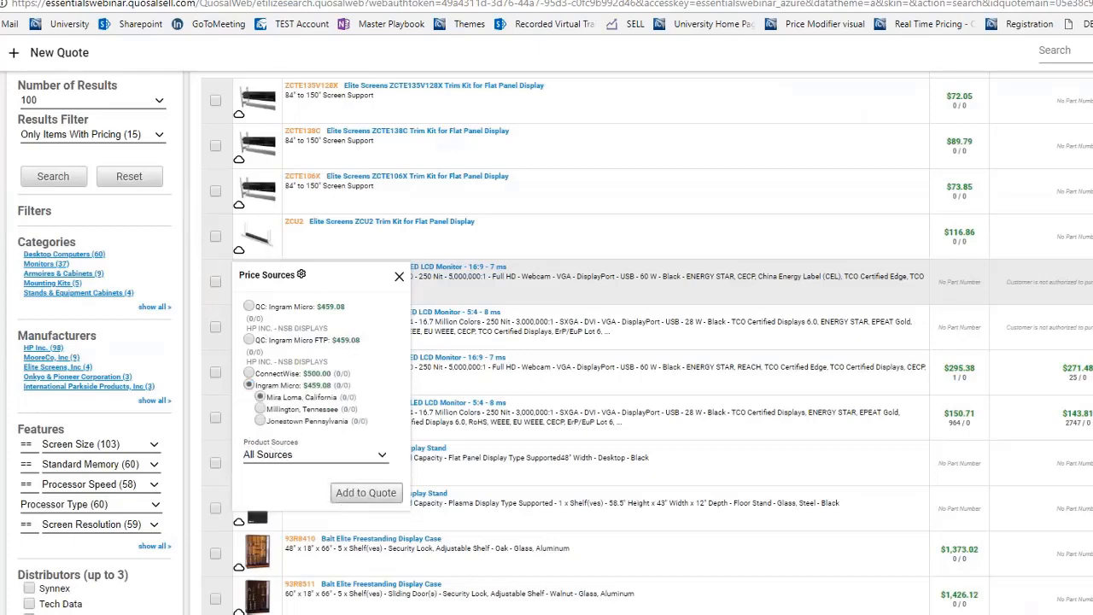
{"action": "scroll", "coordinate": [478, 416], "scroll_direction": "up", "scroll_amount": 3}
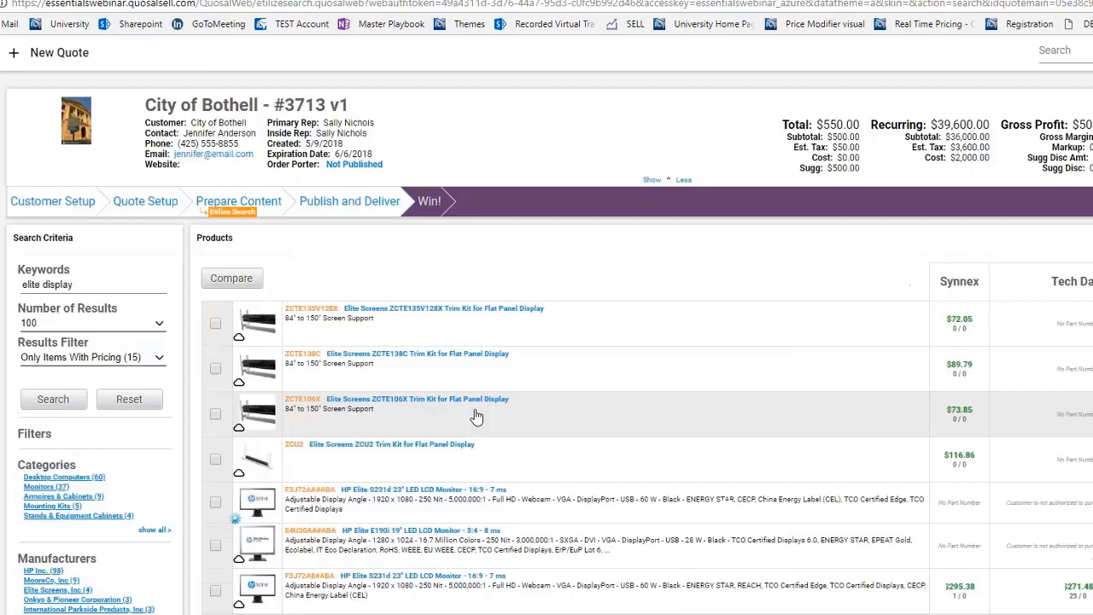
Generate the City of Bothell quote's delivery preview and open its Order Porter page
{"action": "left_click", "coordinate": [278, 207]}
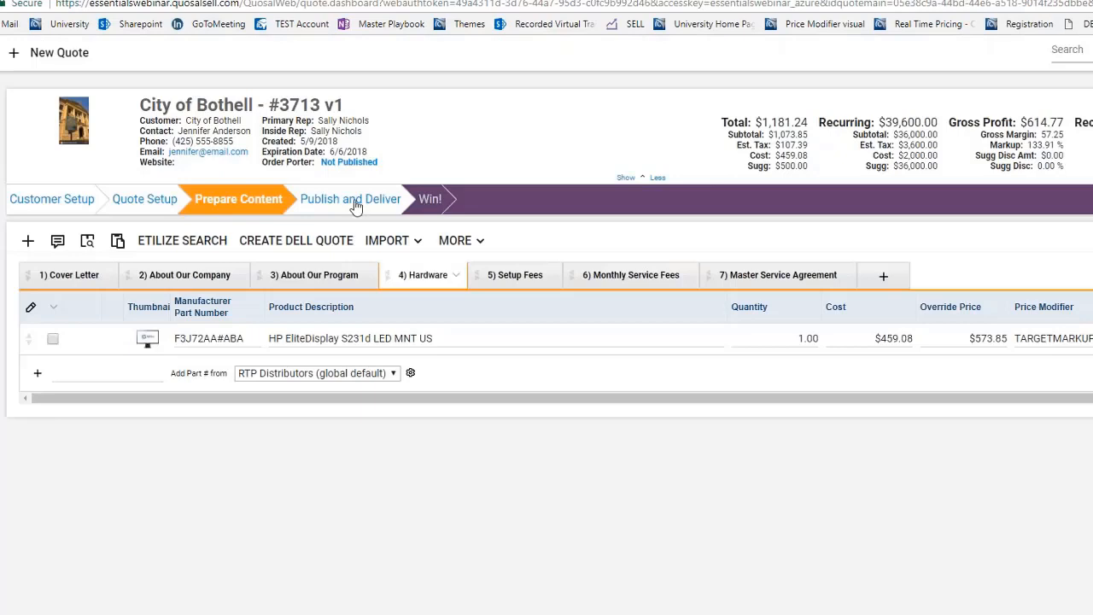
{"action": "left_click", "coordinate": [357, 203]}
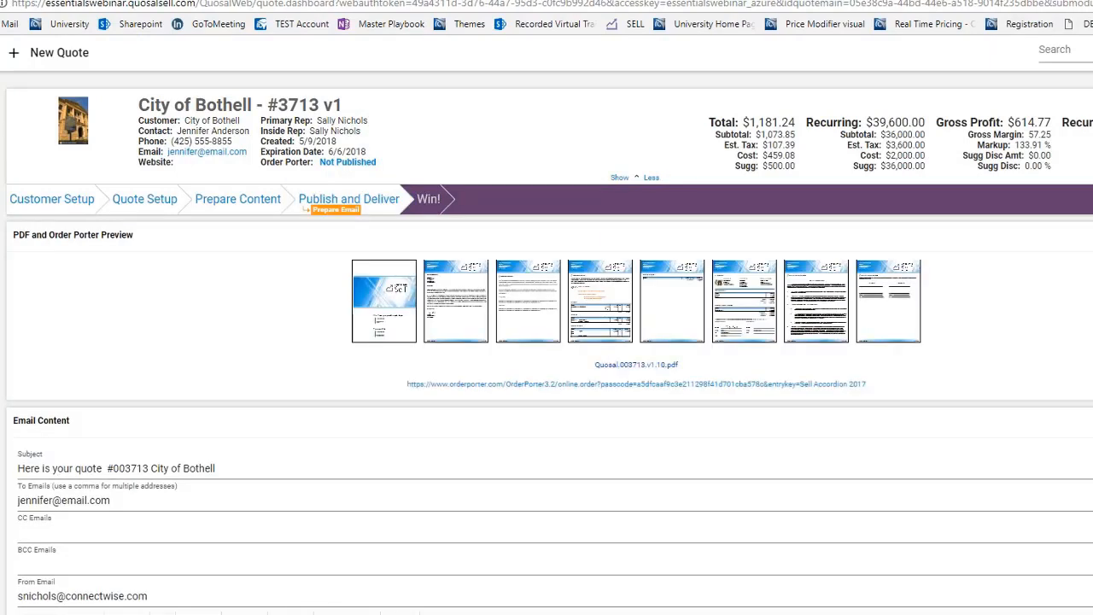
{"action": "left_click", "coordinate": [634, 385]}
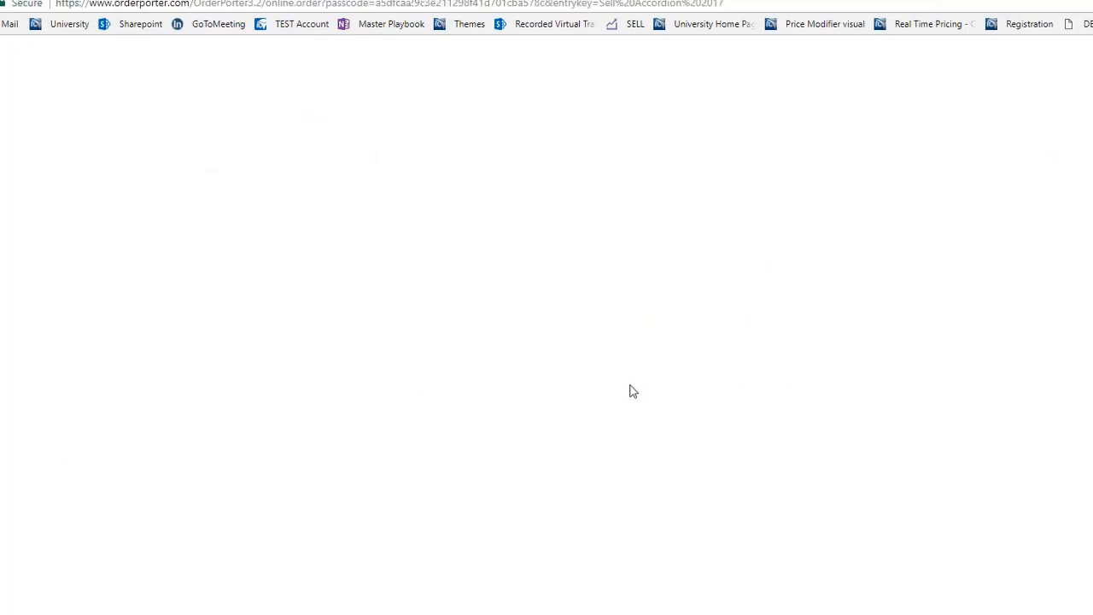
Review the Hardware, Setup Fees and Monthly Service Fees options, the quote summary and the approval section on the Order Porter page
{"action": "scroll", "coordinate": [621, 386], "scroll_direction": "down", "scroll_amount": 1}
{"action": "scroll", "coordinate": [620, 389], "scroll_direction": "down", "scroll_amount": 2}
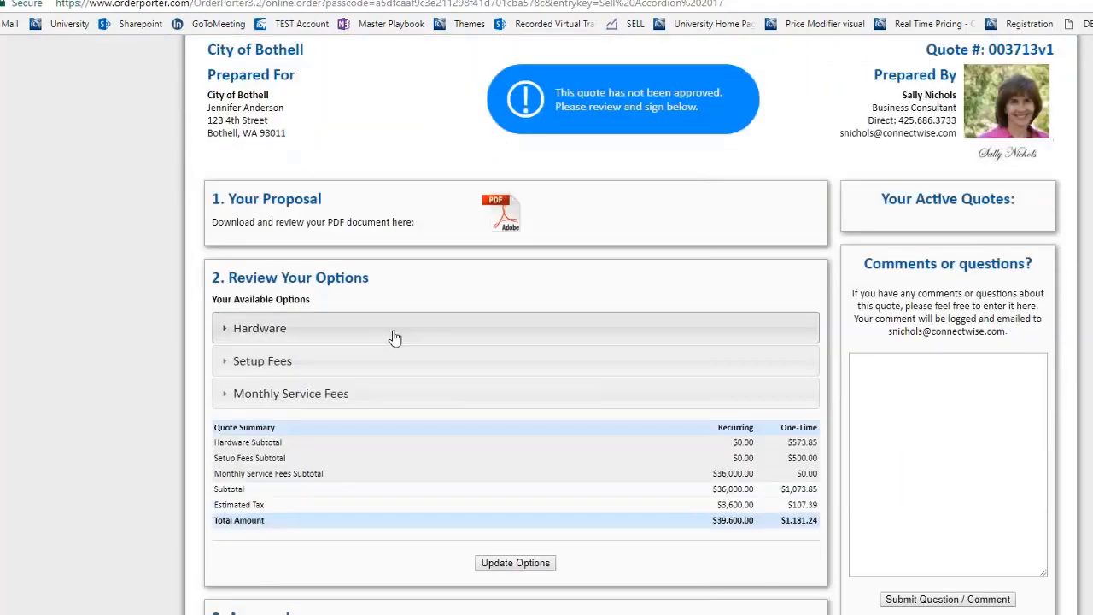
{"action": "left_click", "coordinate": [391, 333]}
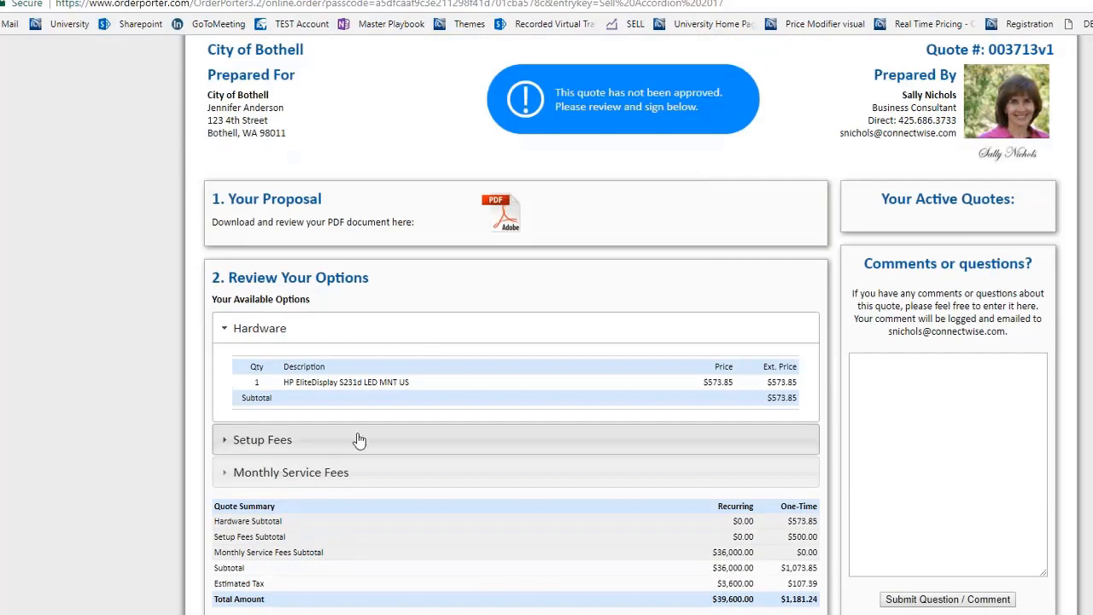
{"action": "left_click", "coordinate": [359, 439]}
{"action": "scroll", "coordinate": [359, 439], "scroll_direction": "down", "scroll_amount": 2}
{"action": "left_click", "coordinate": [359, 399]}
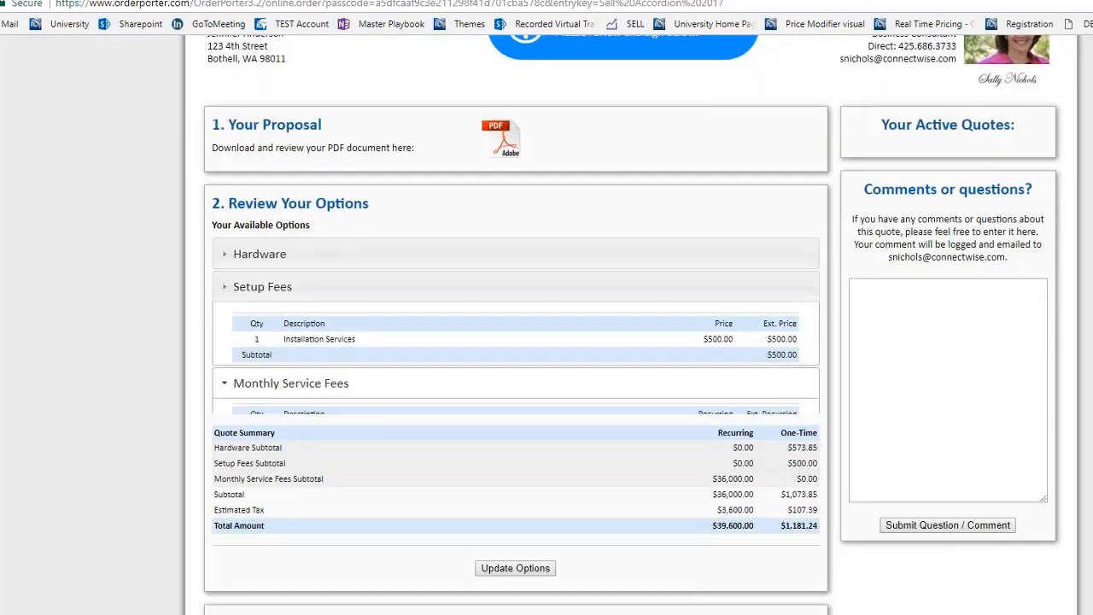
{"action": "scroll", "coordinate": [385, 372], "scroll_direction": "down", "scroll_amount": 5}
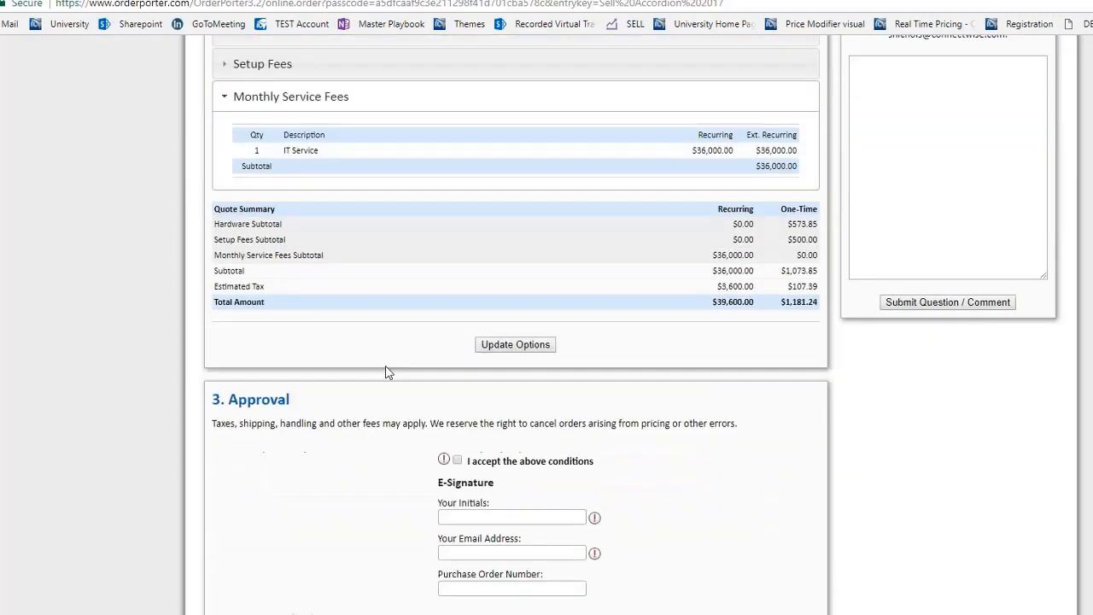
{"action": "scroll", "coordinate": [378, 378], "scroll_direction": "up", "scroll_amount": 5}
{"action": "scroll", "coordinate": [376, 380], "scroll_direction": "up", "scroll_amount": 3}
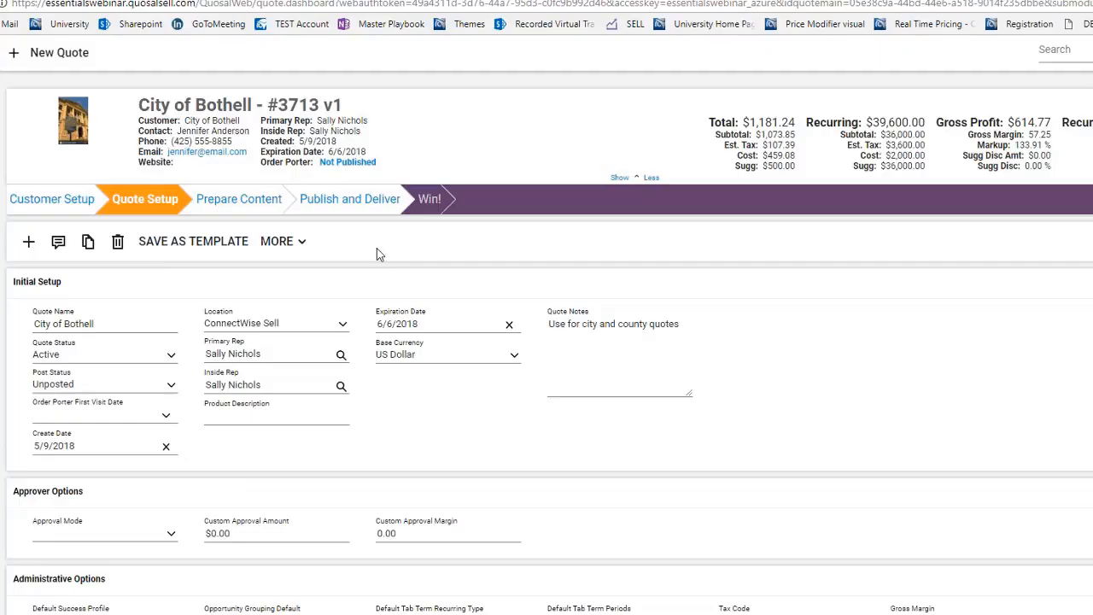
View the quote templates in edit mode, and set the quote search's status criterion to Deleted
{"action": "left_click", "coordinate": [52, 52]}
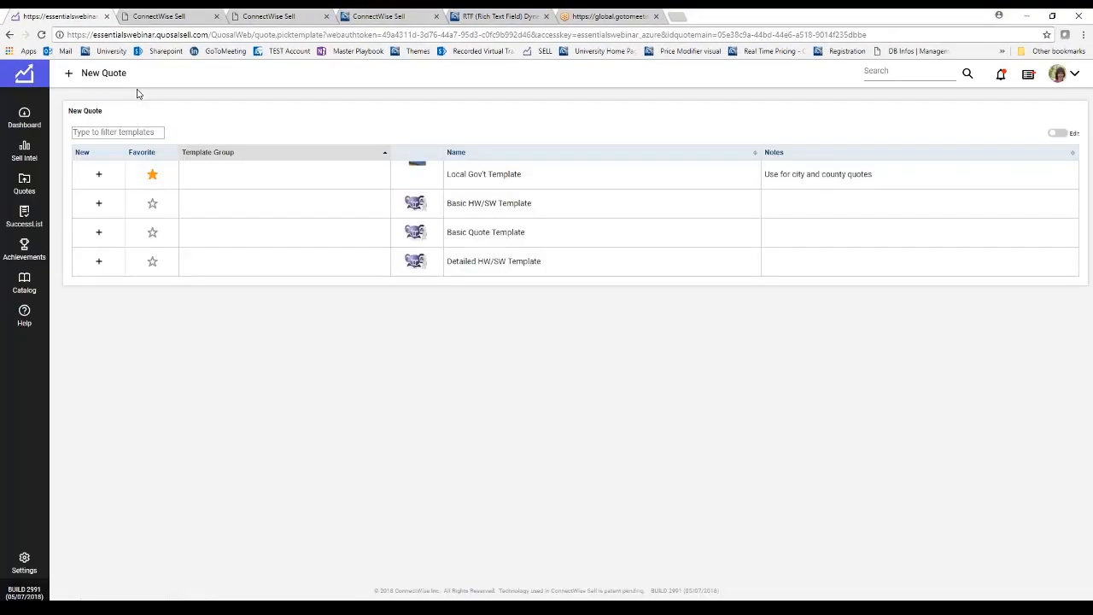
{"action": "left_click", "coordinate": [1059, 133]}
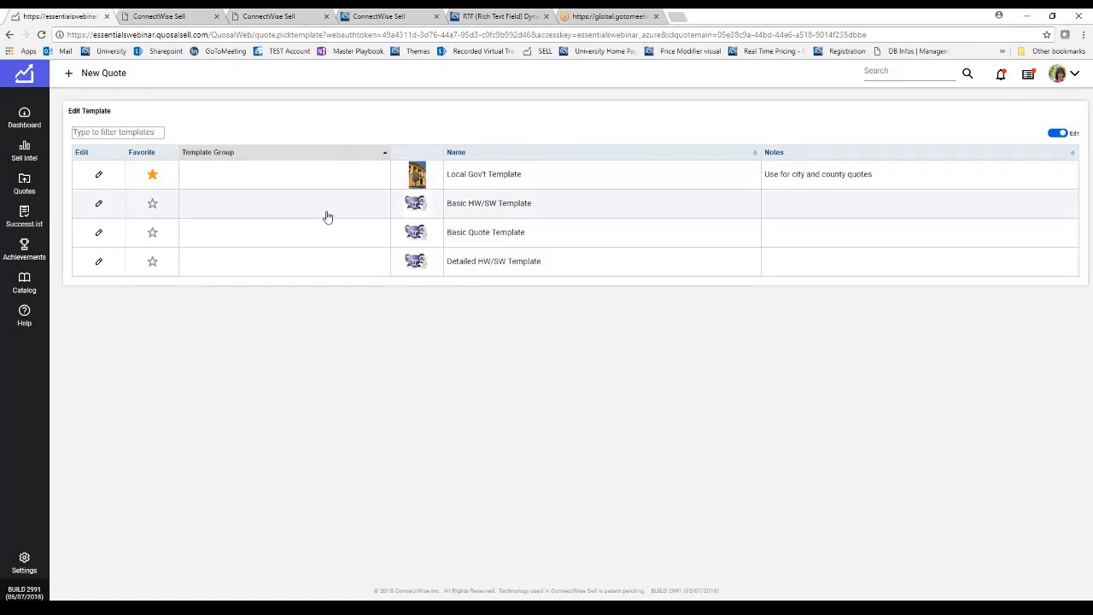
{"action": "left_click", "coordinate": [24, 182]}
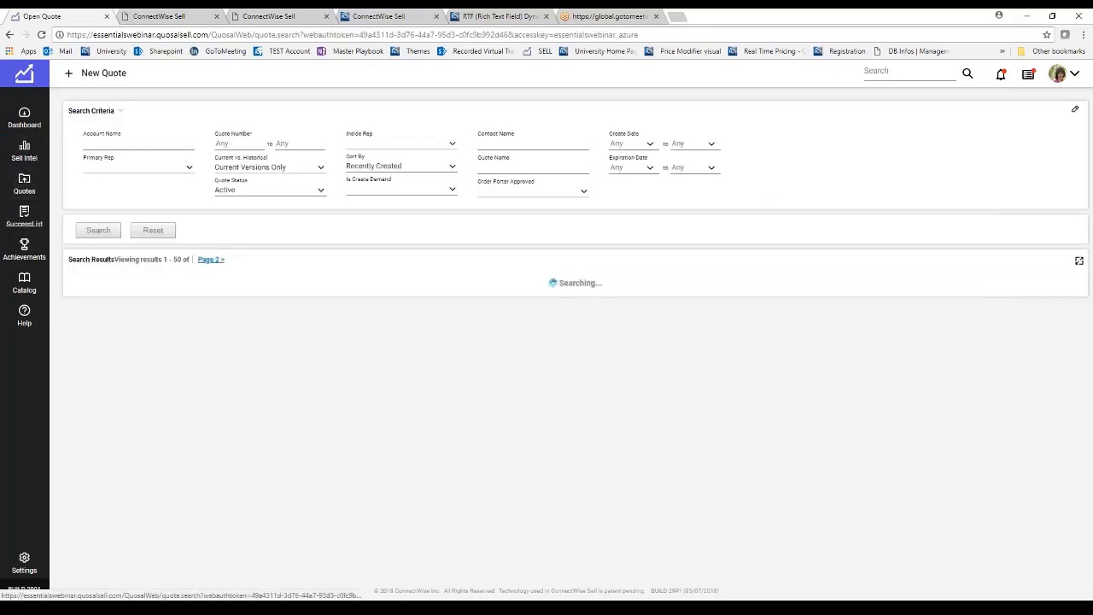
{"action": "left_click", "coordinate": [224, 190]}
{"action": "left_click", "coordinate": [238, 268]}
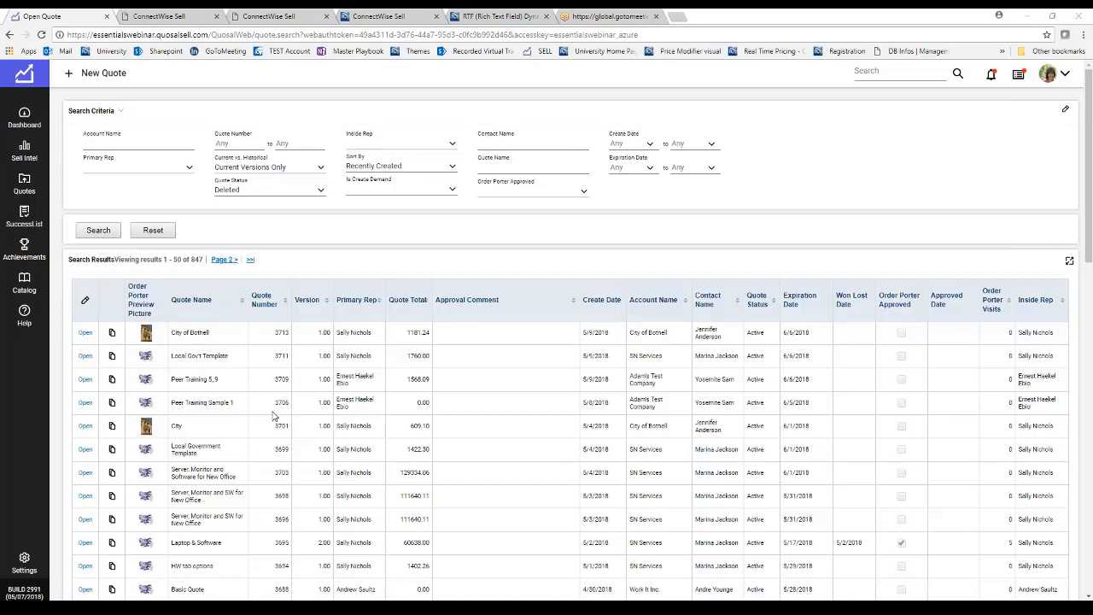
Reopen the City of Bothell quote and view the tab templates that can be added to its content
{"action": "left_click", "coordinate": [41, 76]}
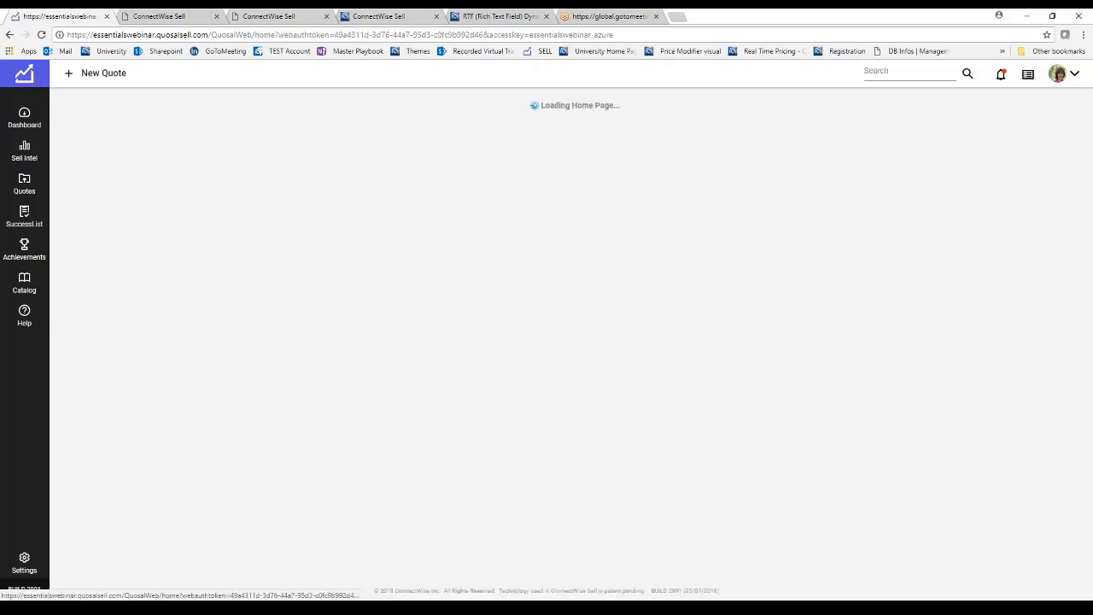
{"action": "left_click", "coordinate": [402, 158]}
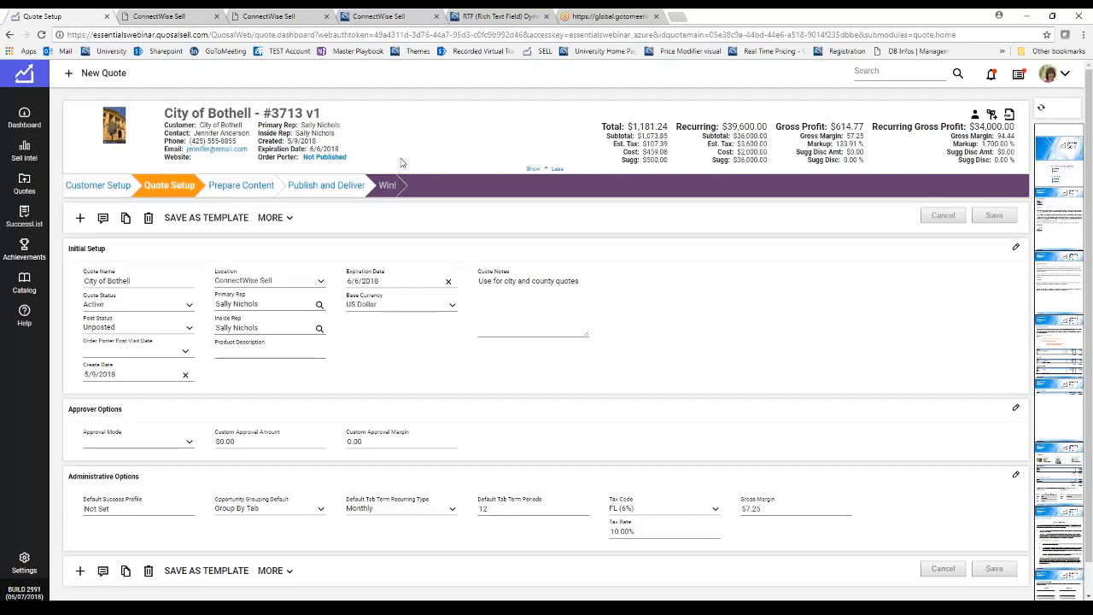
{"action": "left_click", "coordinate": [241, 184]}
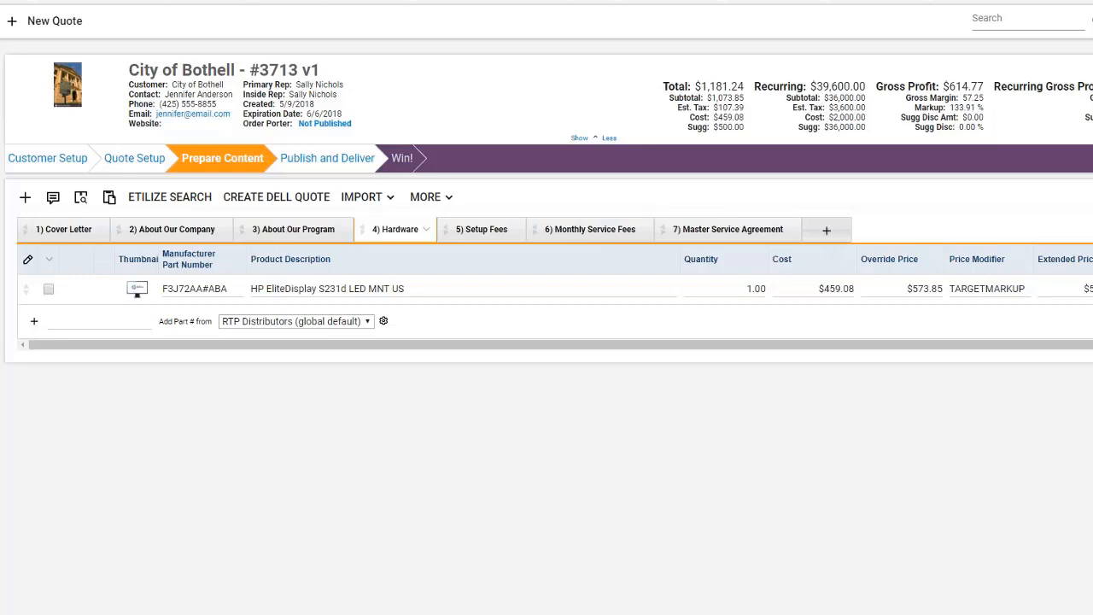
{"action": "left_click", "coordinate": [829, 232]}
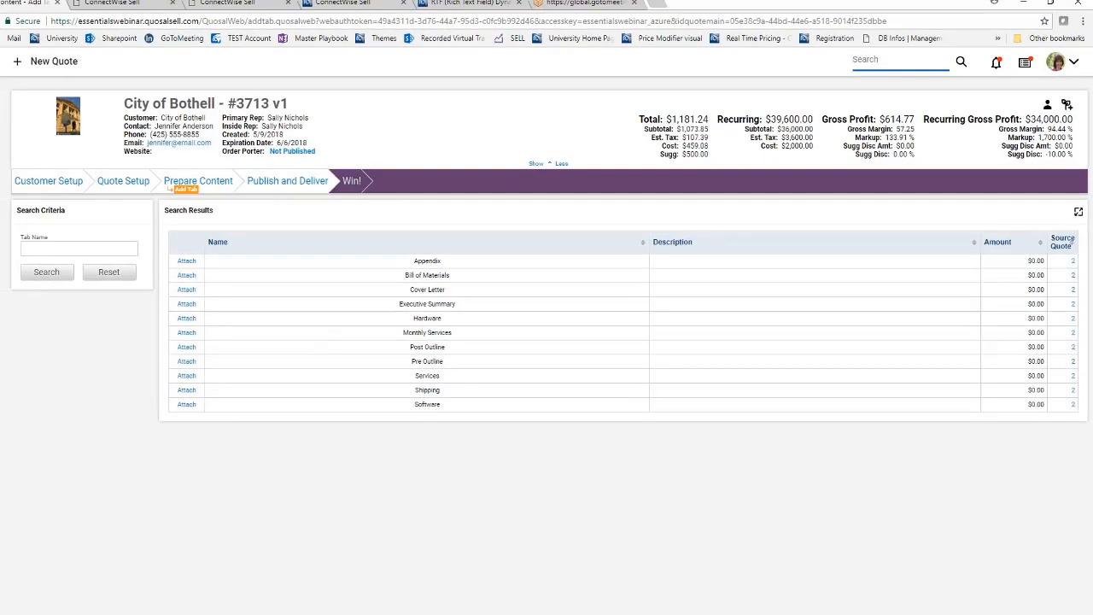
{"action": "left_click", "coordinate": [222, 379]}
Create a new quote from the Basic Quote Template and attach SN Services with its Main site for all customer roles
{"action": "left_click", "coordinate": [54, 64]}
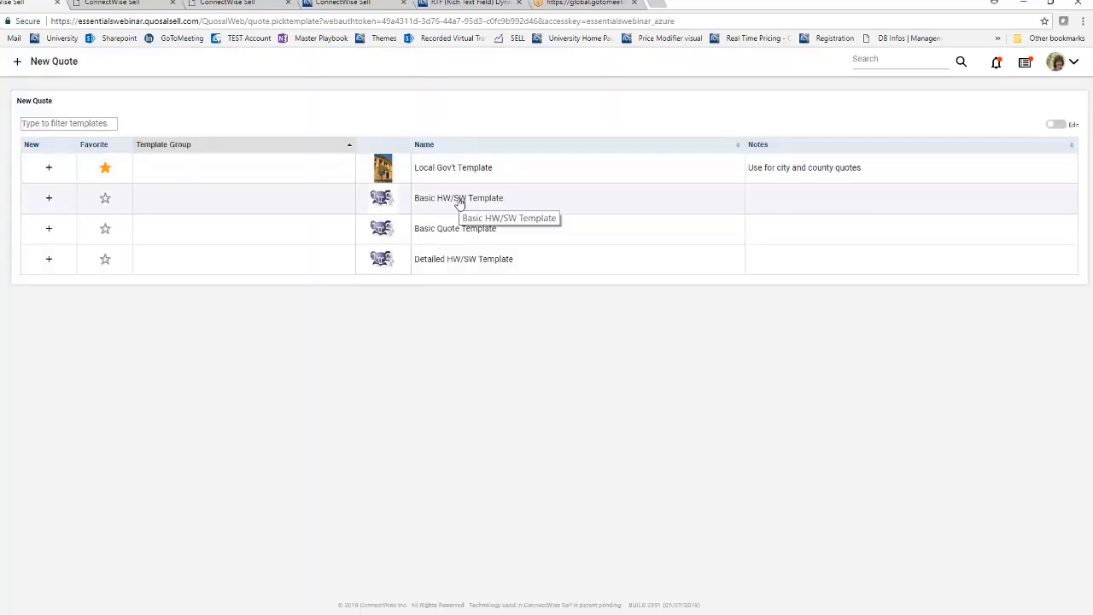
{"action": "left_click", "coordinate": [447, 233]}
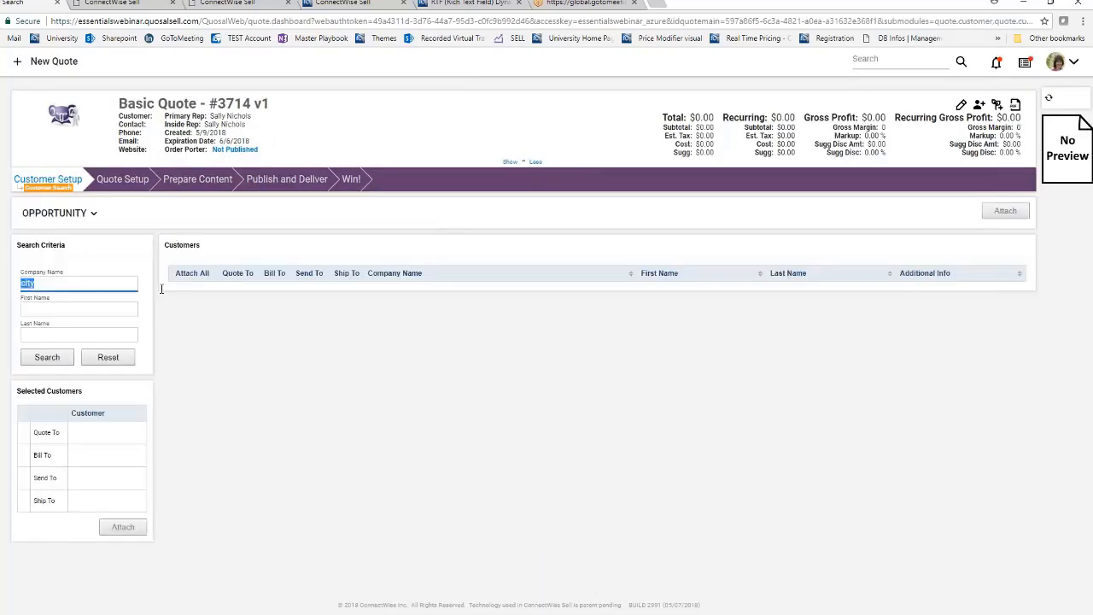
{"action": "type", "text": "sn"}
{"action": "left_click", "coordinate": [62, 353]}
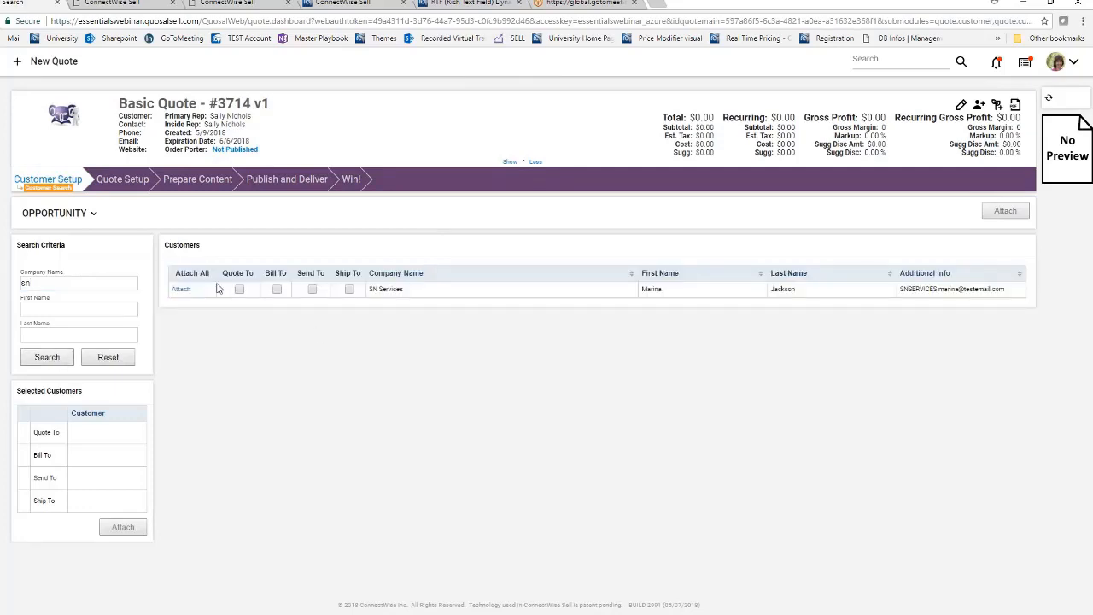
{"action": "left_click", "coordinate": [180, 289]}
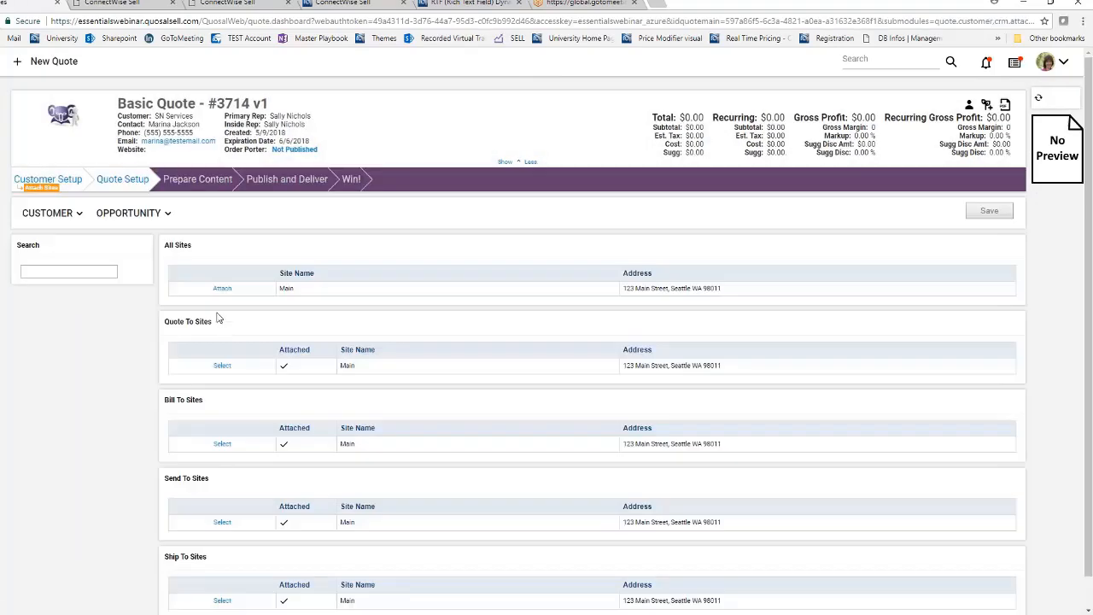
{"action": "left_click", "coordinate": [216, 288]}
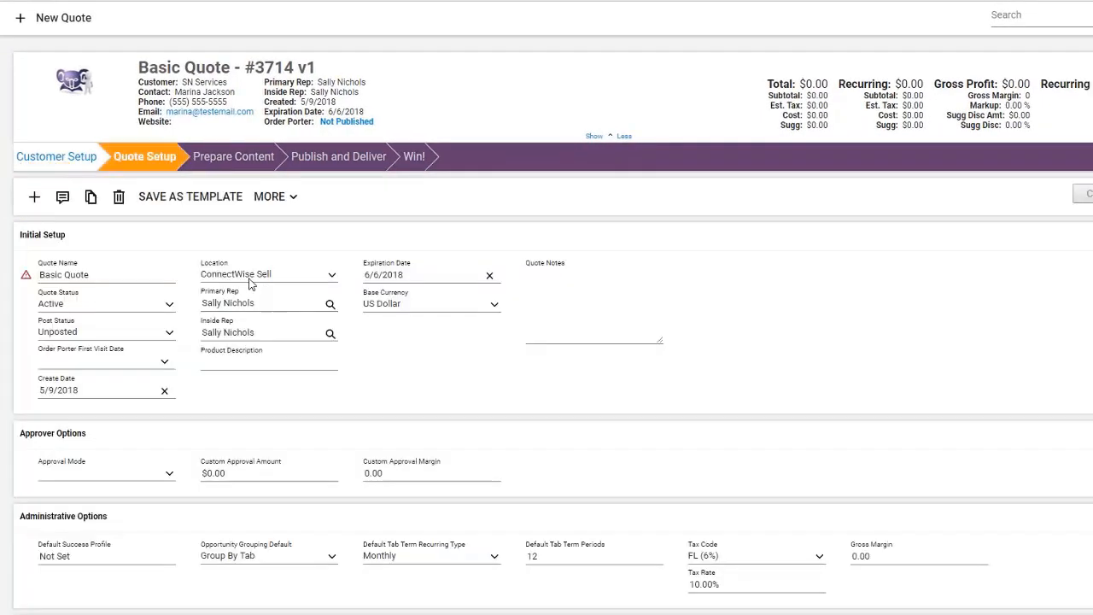
Name the quote "Tab Templates - Do Not Delete", set its status to No Decision, and save it
{"action": "left_click", "coordinate": [106, 274]}
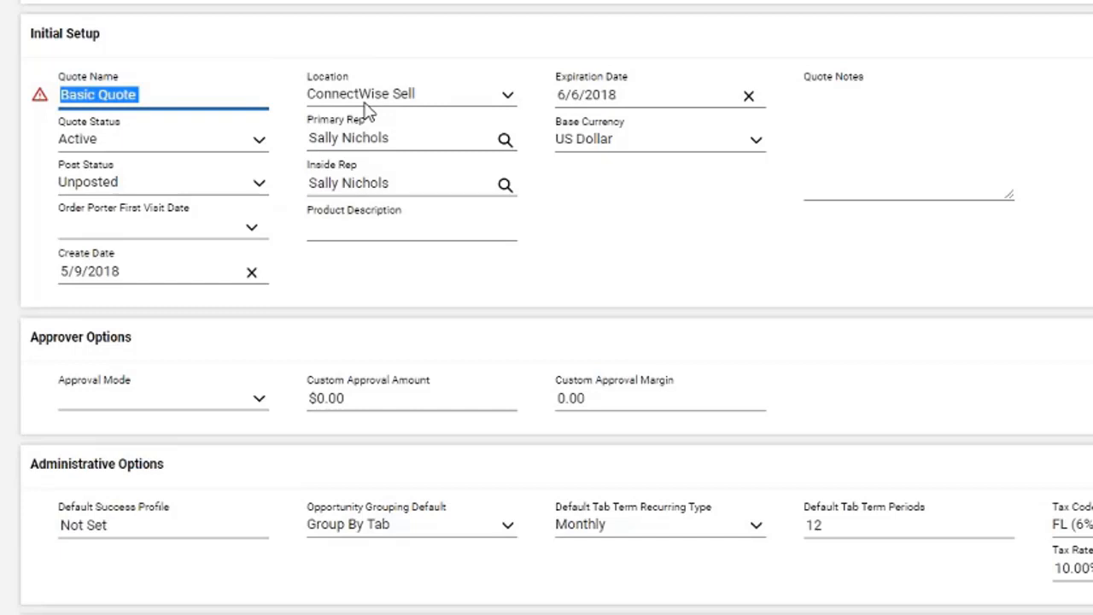
{"action": "type", "text": "T"}
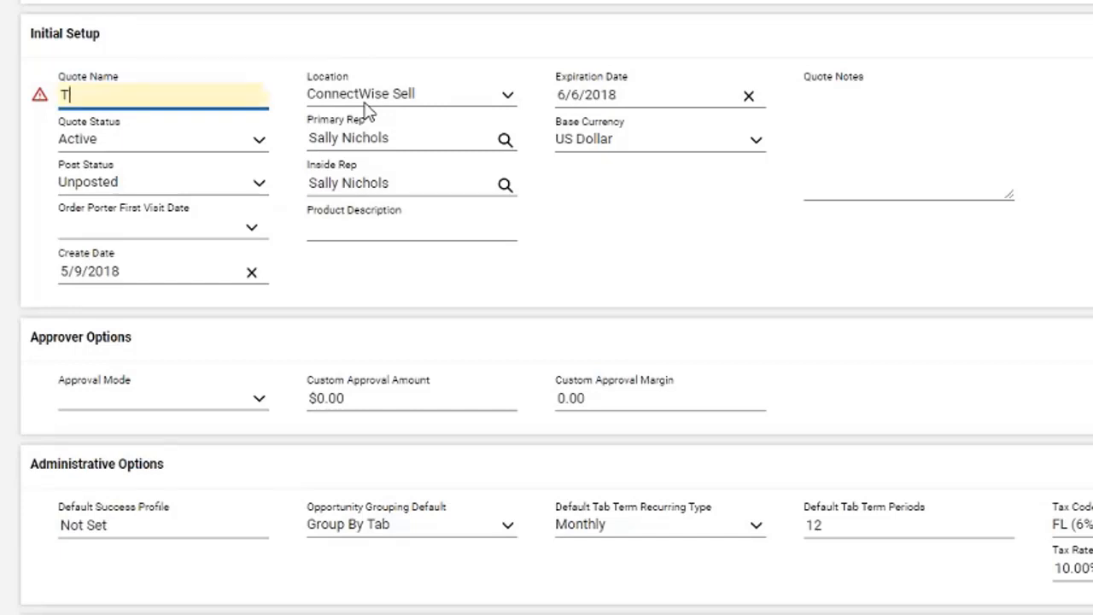
{"action": "type", "text": "ab Templates"}
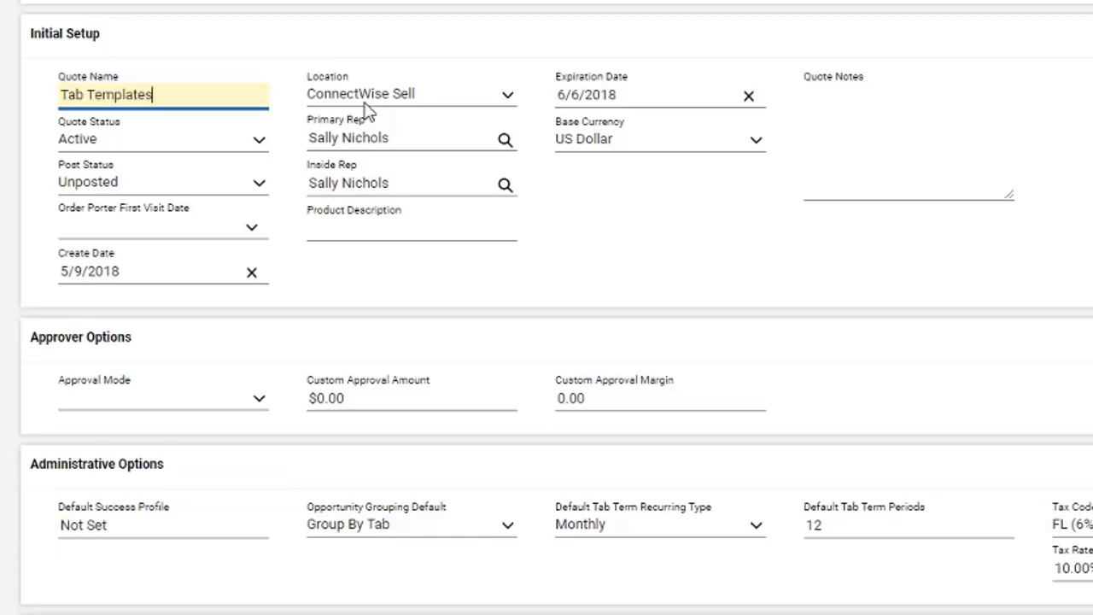
{"action": "type", "text": " - Do Not Delete"}
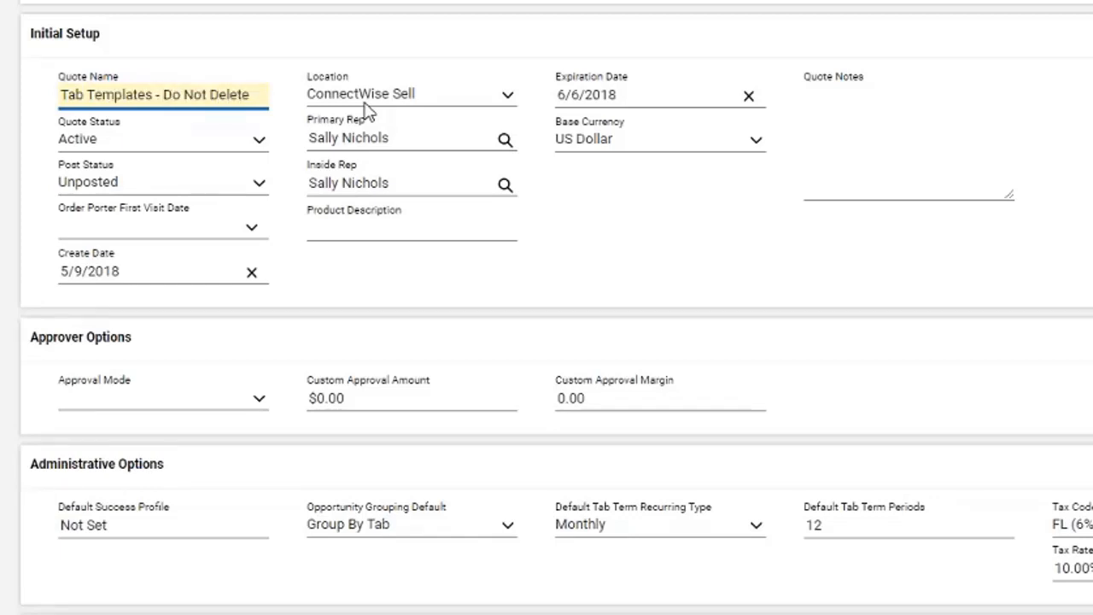
{"action": "left_click", "coordinate": [184, 141]}
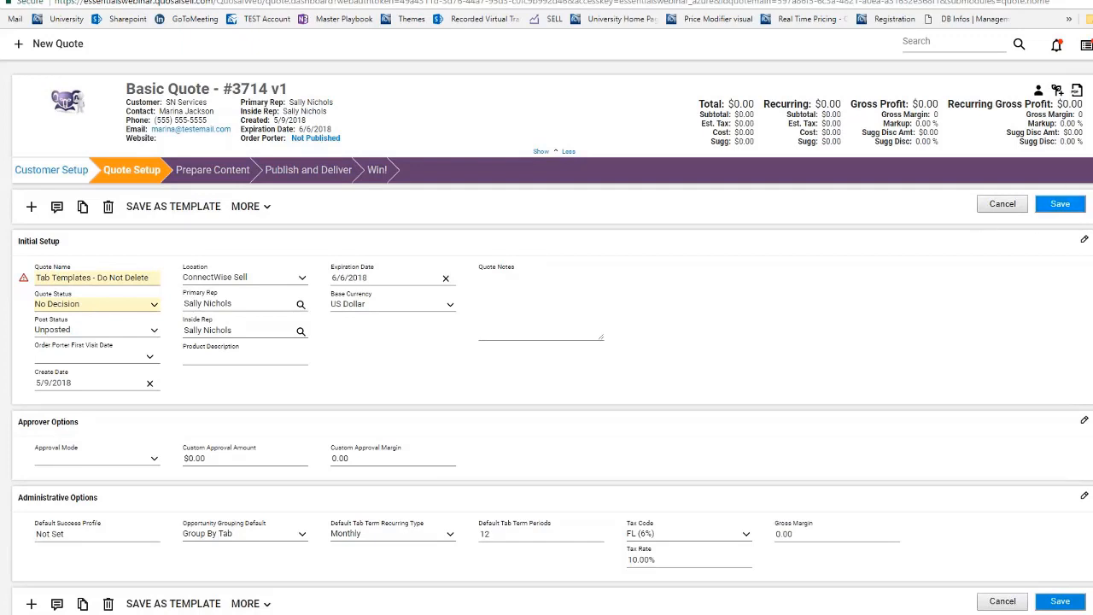
{"action": "left_click", "coordinate": [1058, 206]}
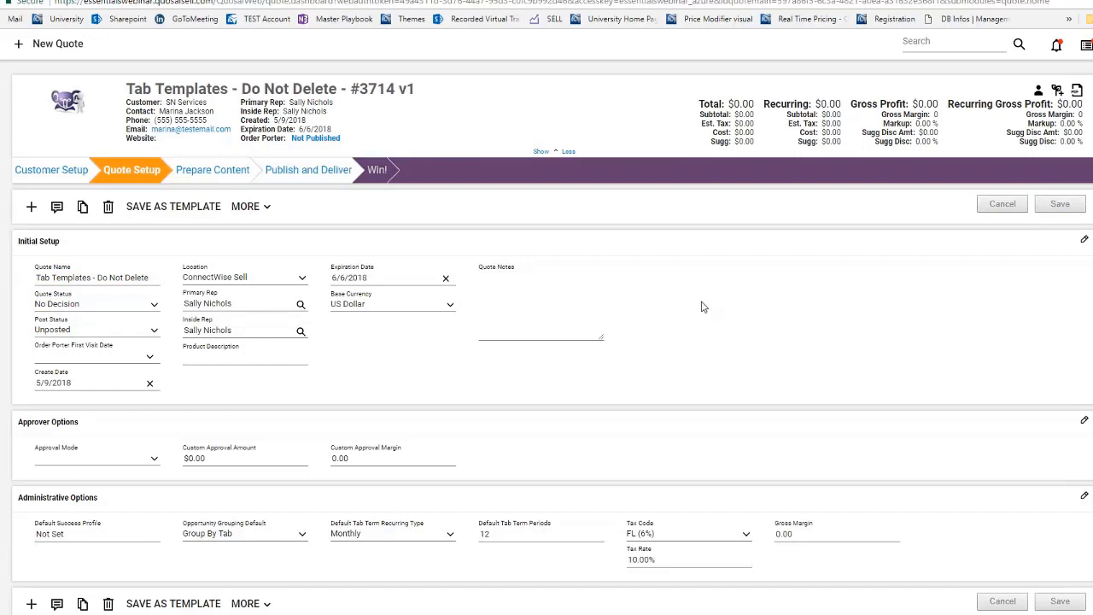
Add a Hardware tab to the content of the tab templates quote
{"action": "left_click", "coordinate": [227, 175]}
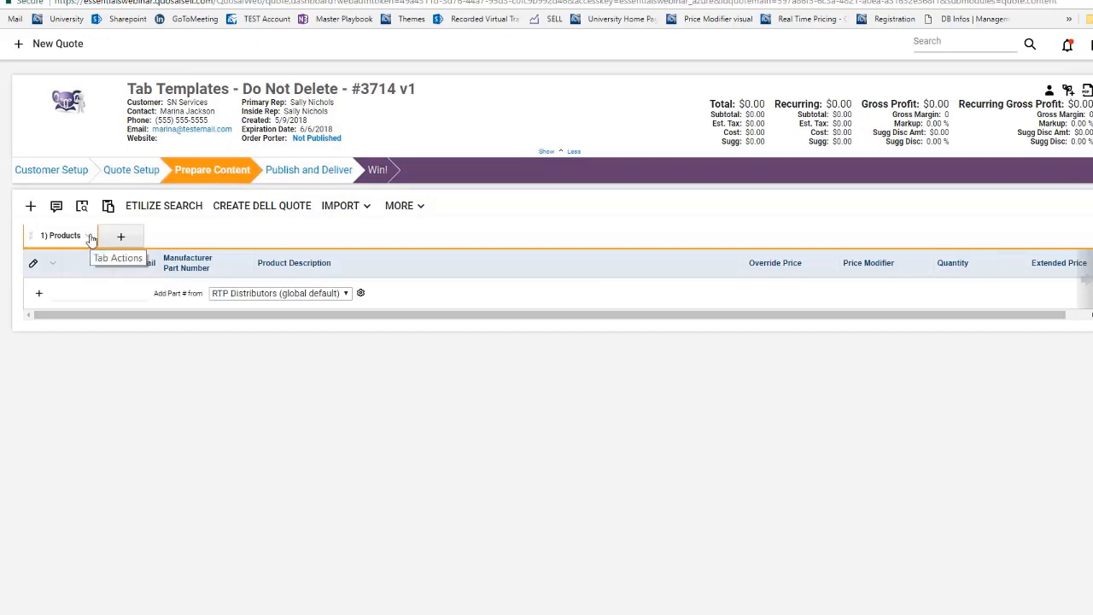
{"action": "left_click", "coordinate": [122, 237]}
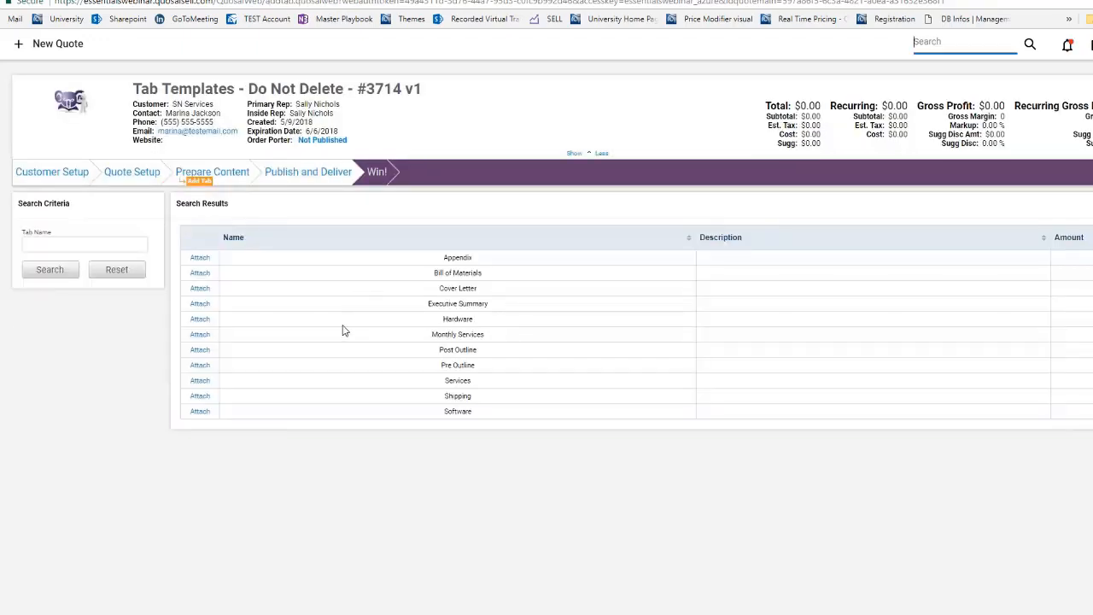
{"action": "left_click", "coordinate": [200, 319]}
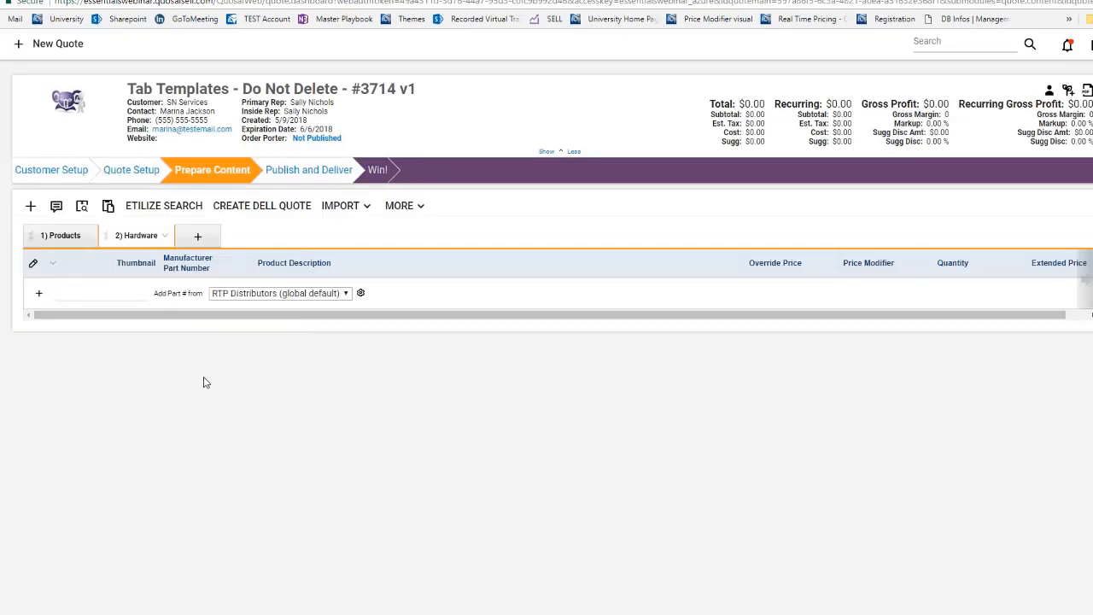
Rename the quote's Hardware tab to "Printer Package"
{"action": "left_click", "coordinate": [165, 236]}
{"action": "left_click", "coordinate": [237, 267]}
{"action": "type", "text": "print"}
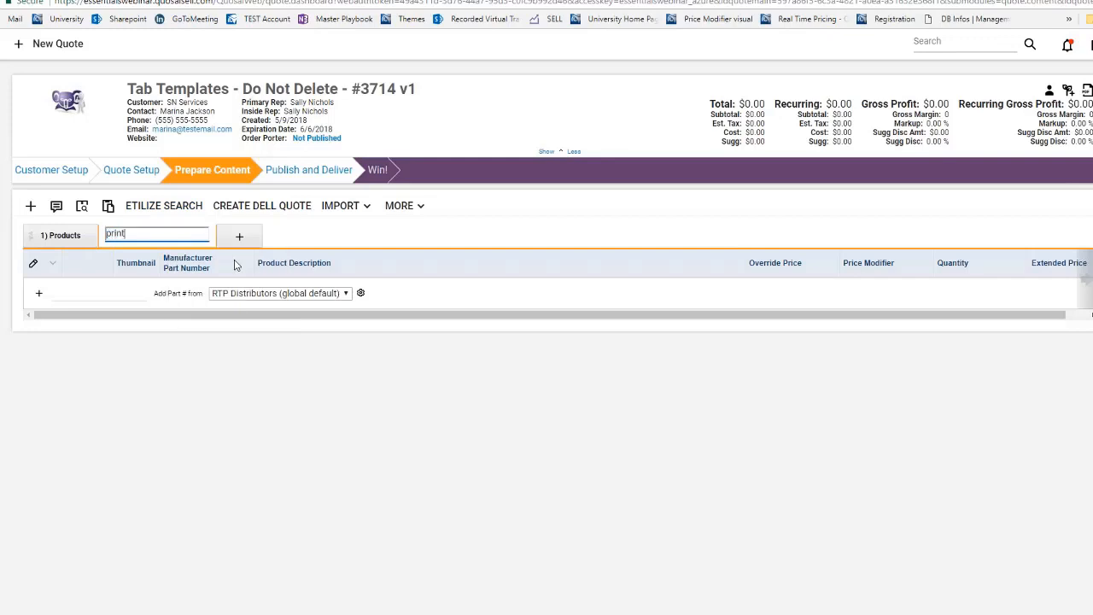
{"action": "type", "text": "er Package"}
{"action": "key", "text": "Return"}
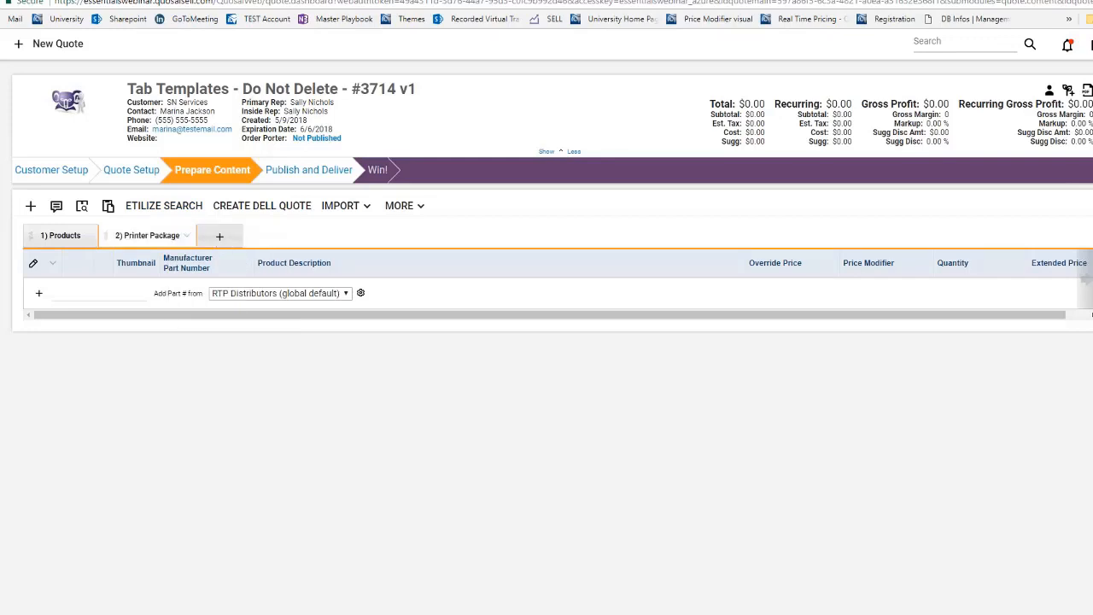
Search products by the description "printer" and attach the HP Printer with part number 98554 to the Printer Package tab
{"action": "left_click", "coordinate": [83, 207]}
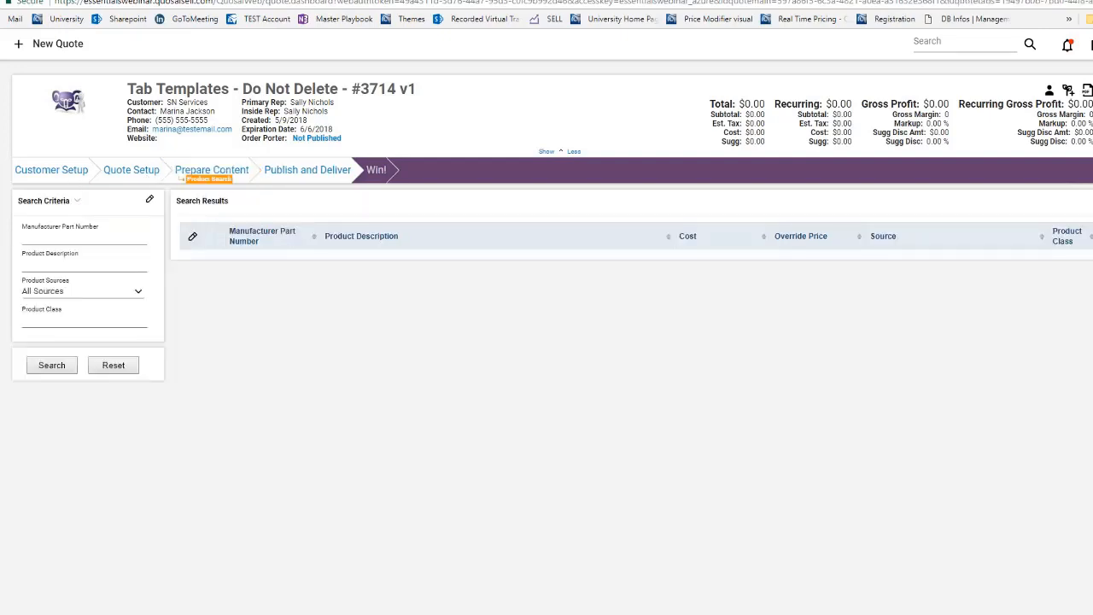
{"action": "left_click", "coordinate": [97, 269]}
{"action": "type", "text": "printer"}
{"action": "key", "text": "Return"}
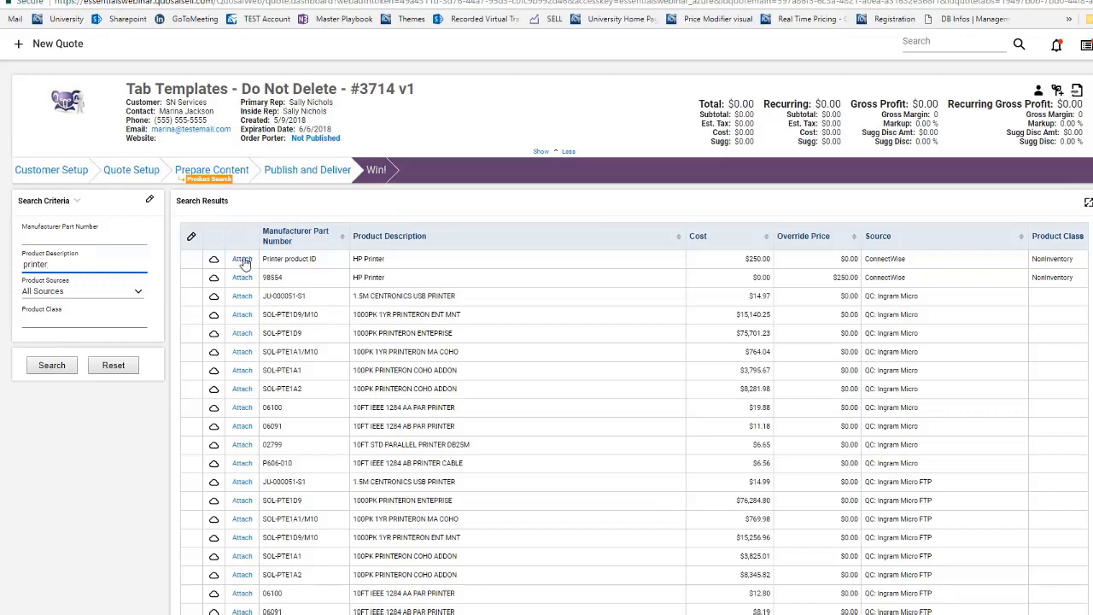
{"action": "left_click", "coordinate": [243, 278]}
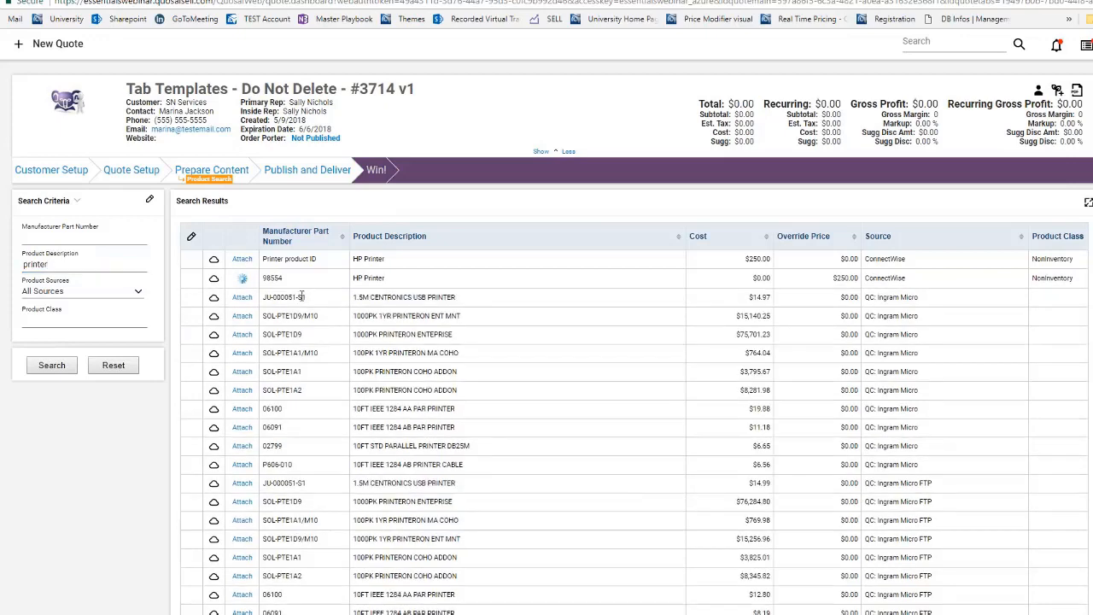
Attach the 10FT DB25 male to Centronics 36 male parallel printer cable, part CTG-02799, and return to the quote content
{"action": "scroll", "coordinate": [500, 365], "scroll_direction": "down", "scroll_amount": 6}
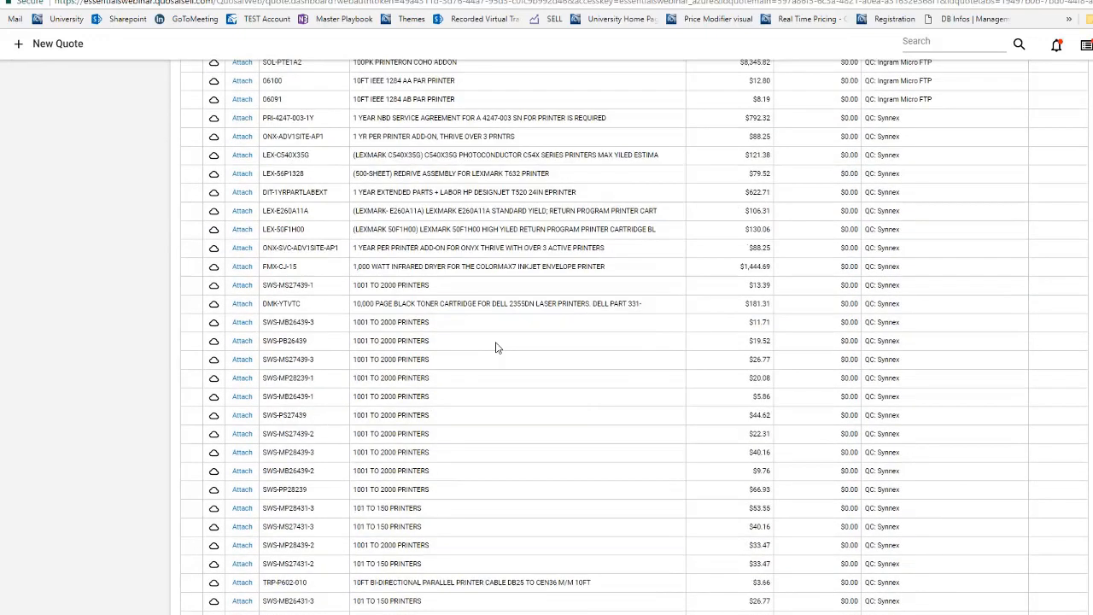
{"action": "scroll", "coordinate": [393, 285], "scroll_direction": "up", "scroll_amount": 2}
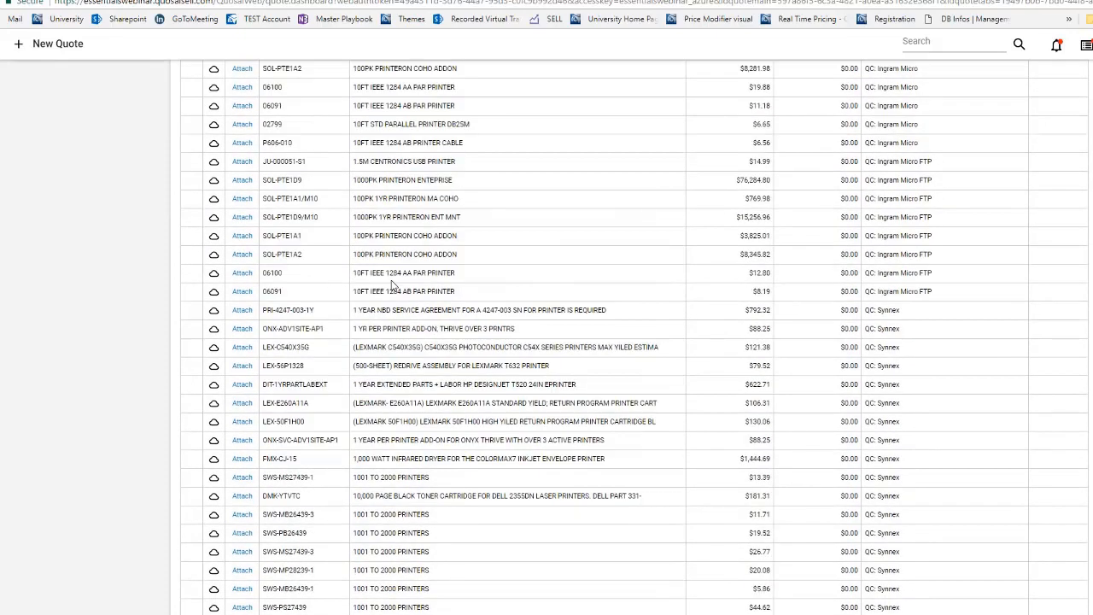
{"action": "scroll", "coordinate": [274, 566], "scroll_direction": "down", "scroll_amount": 4}
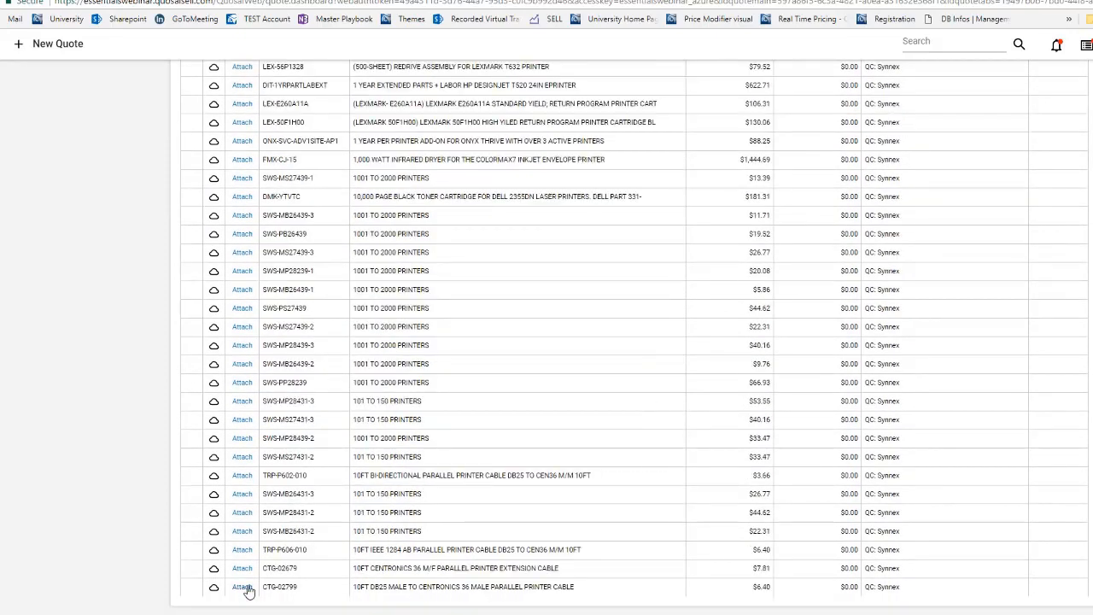
{"action": "scroll", "coordinate": [245, 590], "scroll_direction": "up", "scroll_amount": 7}
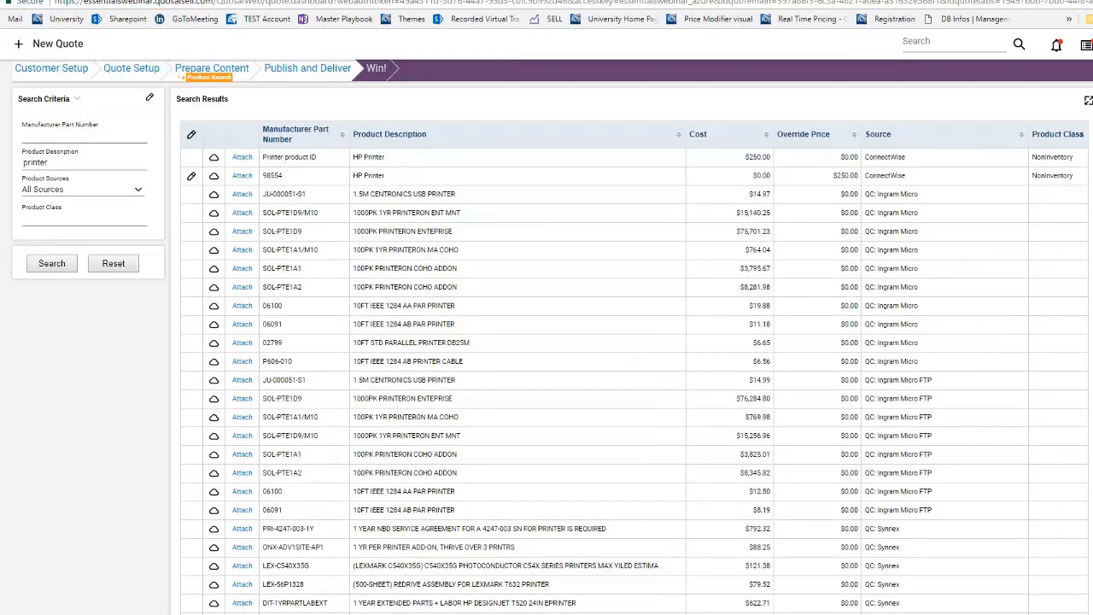
{"action": "scroll", "coordinate": [229, 187], "scroll_direction": "up", "scroll_amount": 2}
{"action": "left_click", "coordinate": [229, 173]}
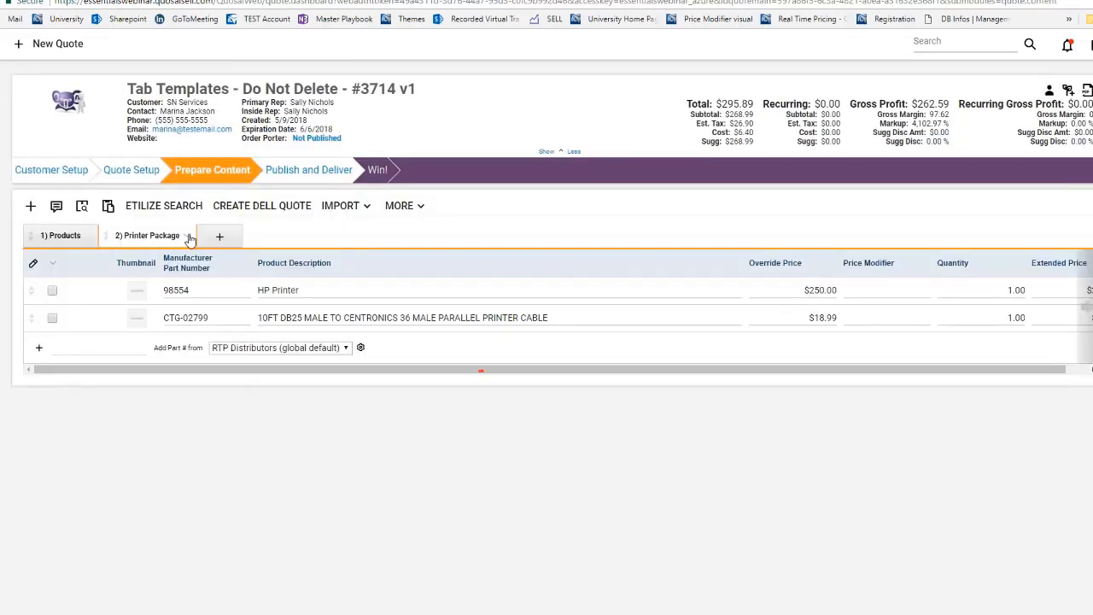
Apply the saved grid layout "layout with cost and source" to the Printer Package tab
{"action": "left_click", "coordinate": [188, 237]}
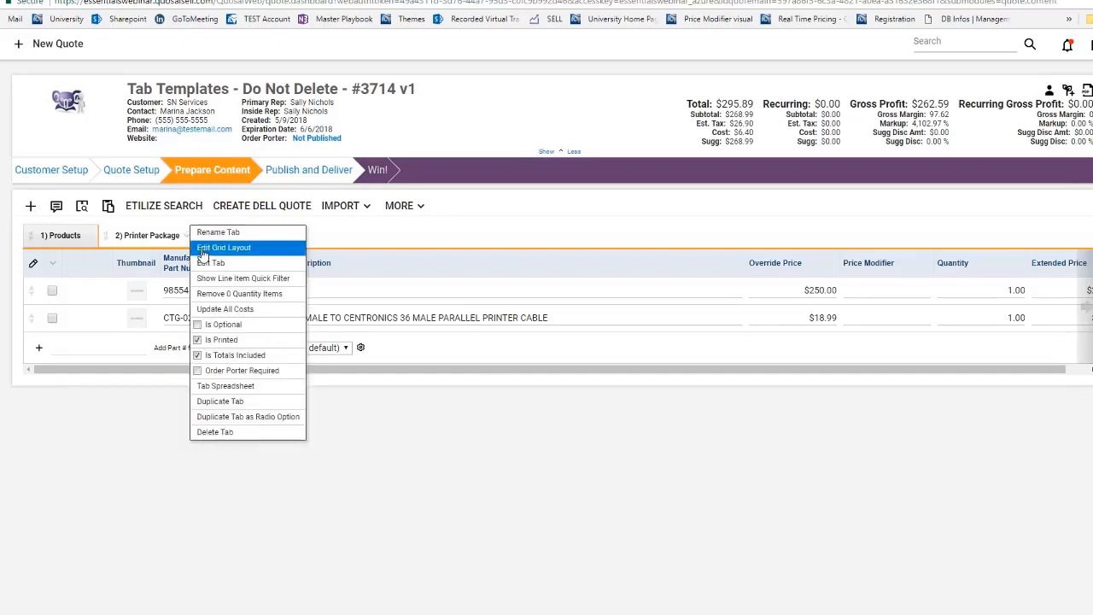
{"action": "left_click", "coordinate": [203, 248]}
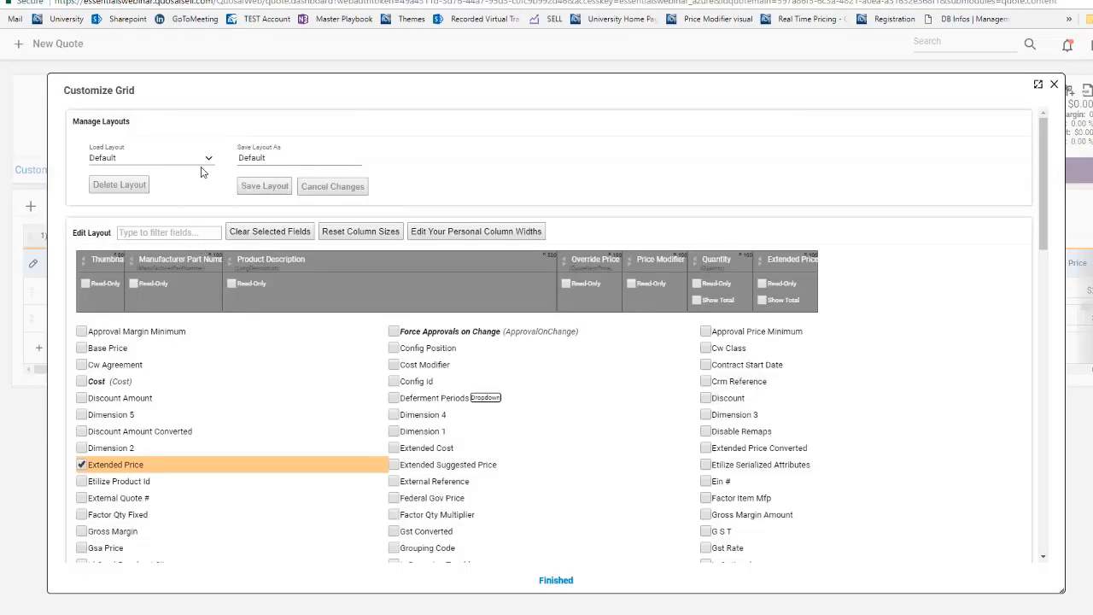
{"action": "left_click", "coordinate": [202, 171]}
{"action": "left_click", "coordinate": [197, 236]}
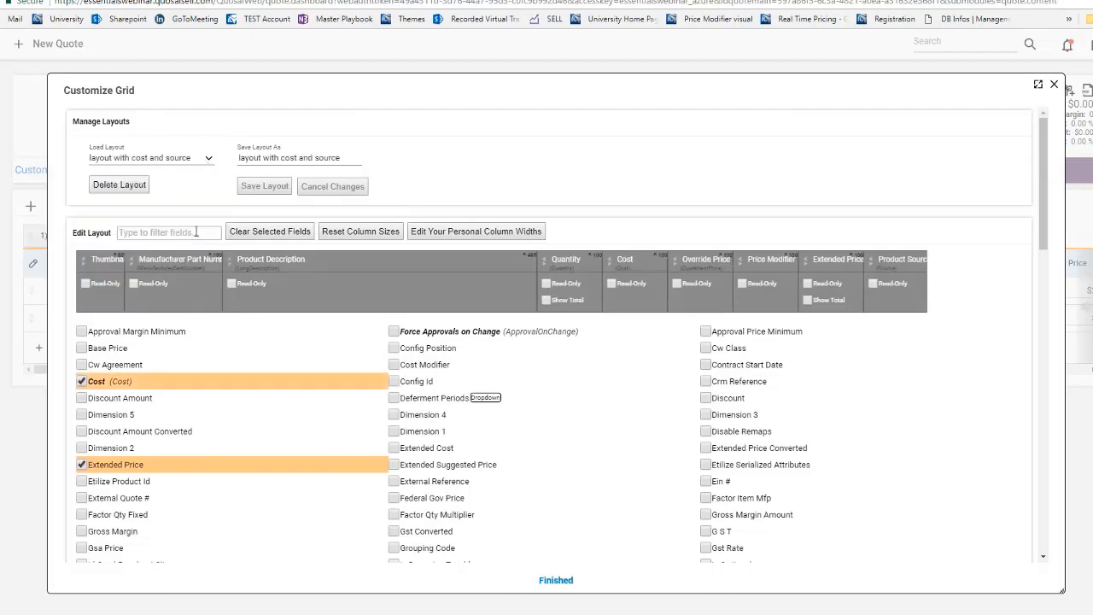
{"action": "left_click", "coordinate": [554, 580]}
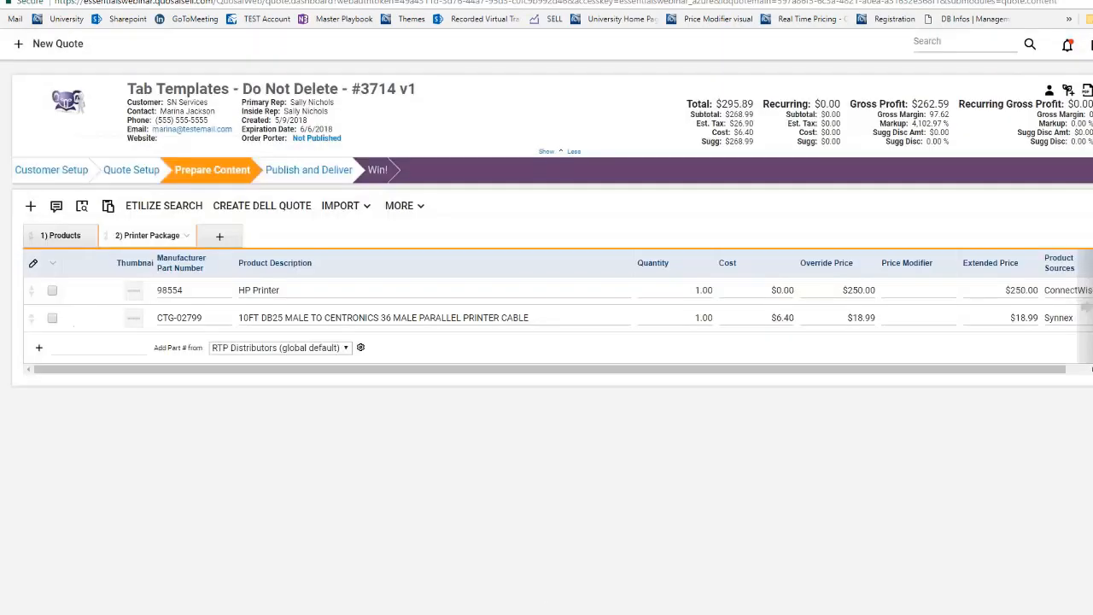
Set the Printer Package tab's price control to Gross Margin with a target margin of 20, and save it
{"action": "left_click", "coordinate": [189, 238]}
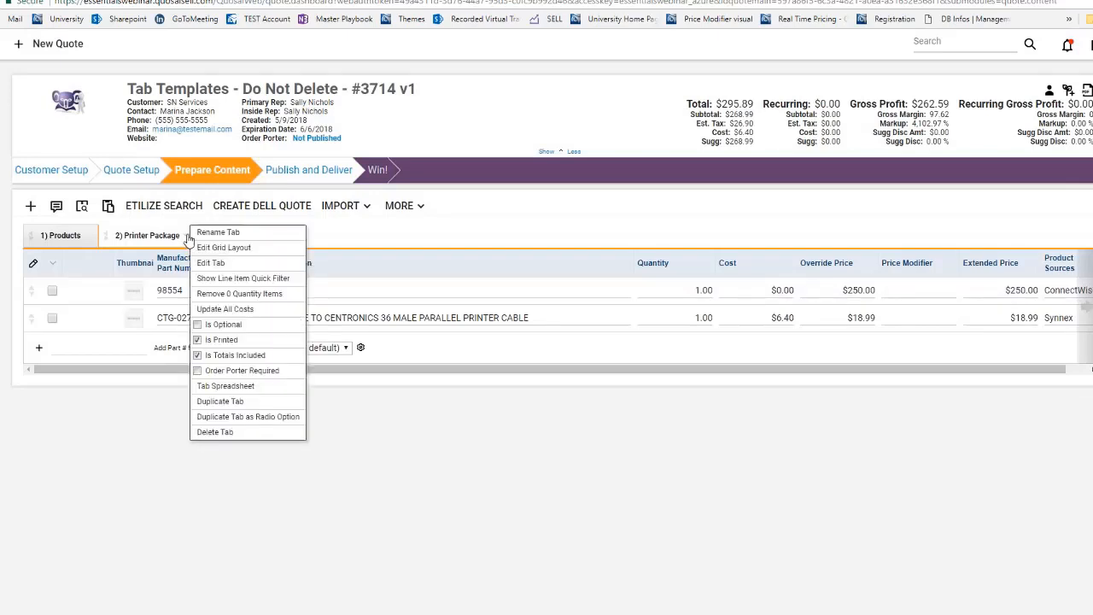
{"action": "left_click", "coordinate": [206, 264]}
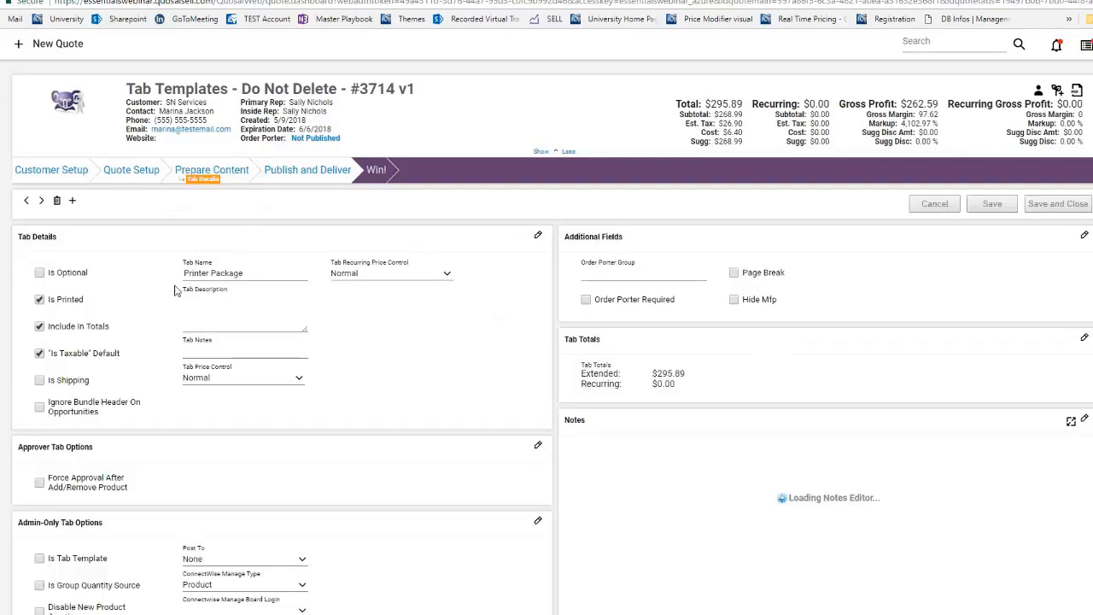
{"action": "left_click", "coordinate": [225, 379]}
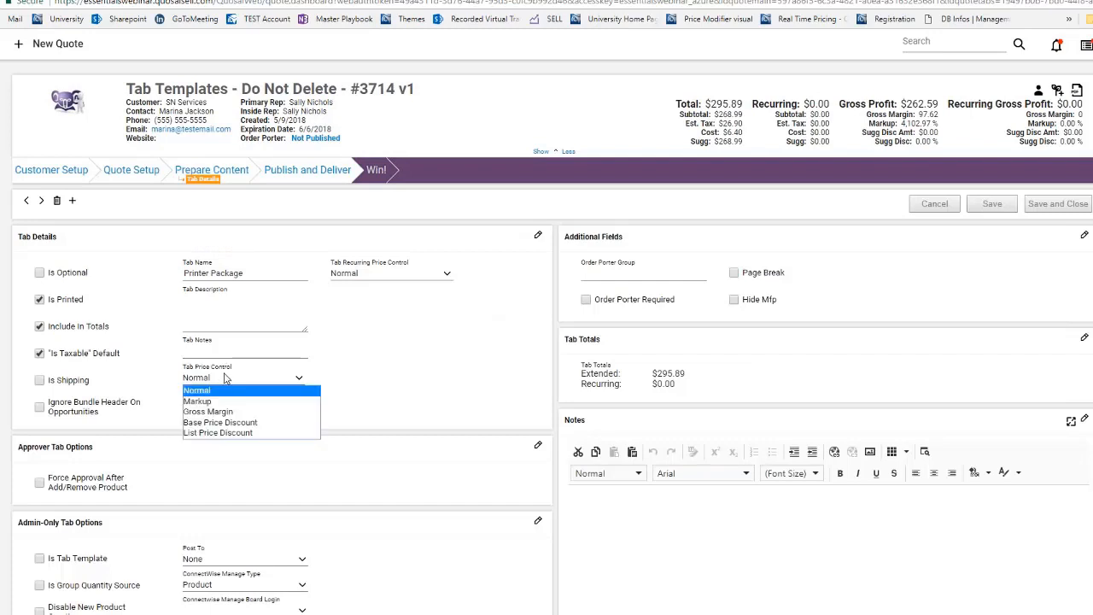
{"action": "left_click", "coordinate": [229, 412]}
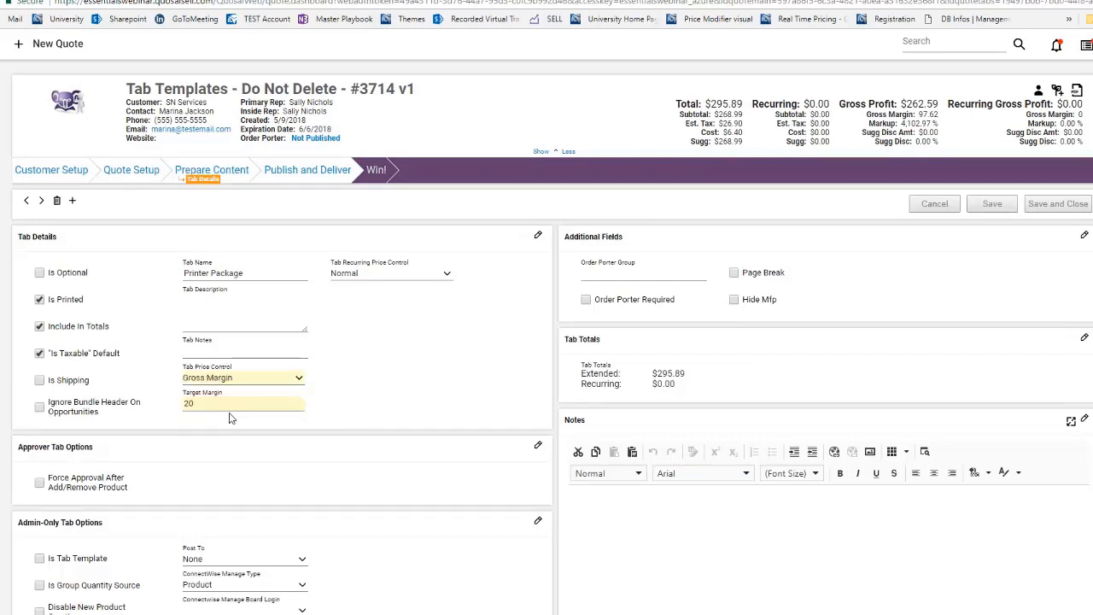
{"action": "left_click", "coordinate": [223, 406]}
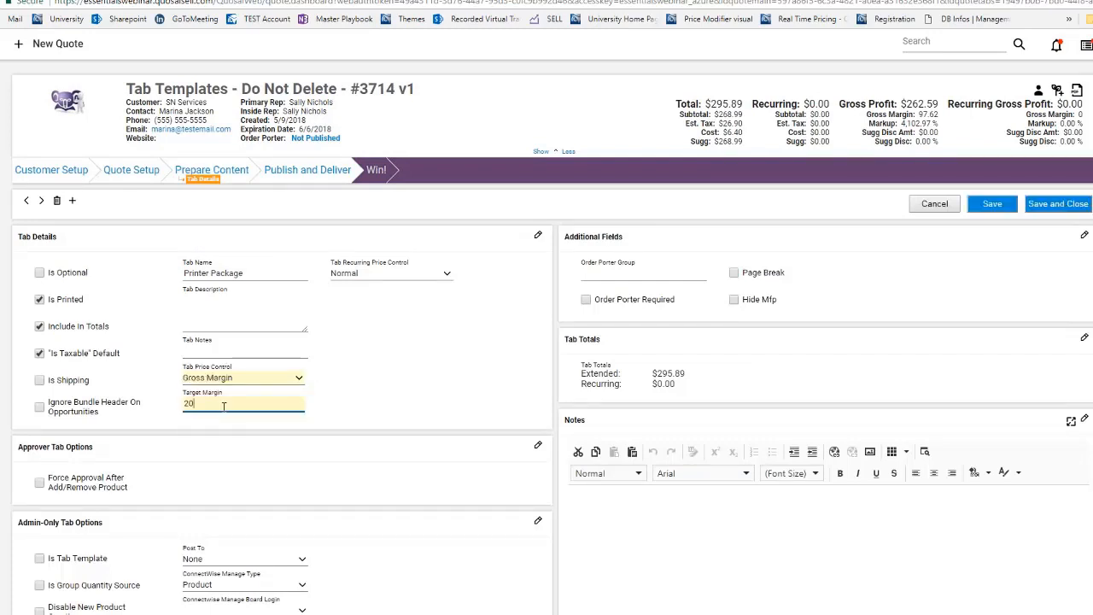
{"action": "left_click", "coordinate": [1038, 209]}
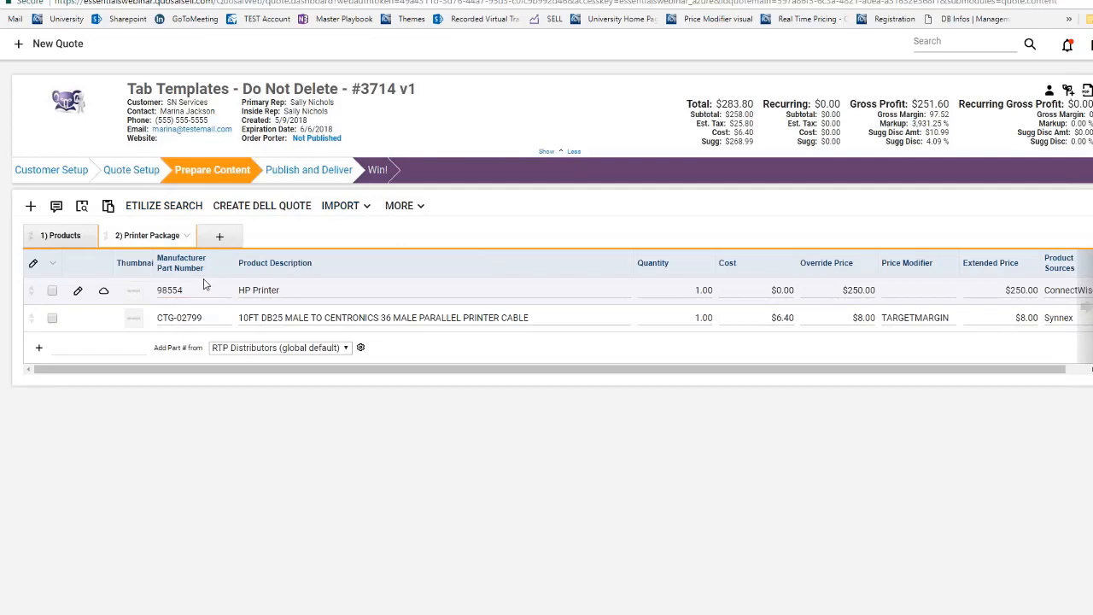
Give the Printer Package tab the description "common printer package", mark it as a tab template, and save it
{"action": "left_click", "coordinate": [187, 237]}
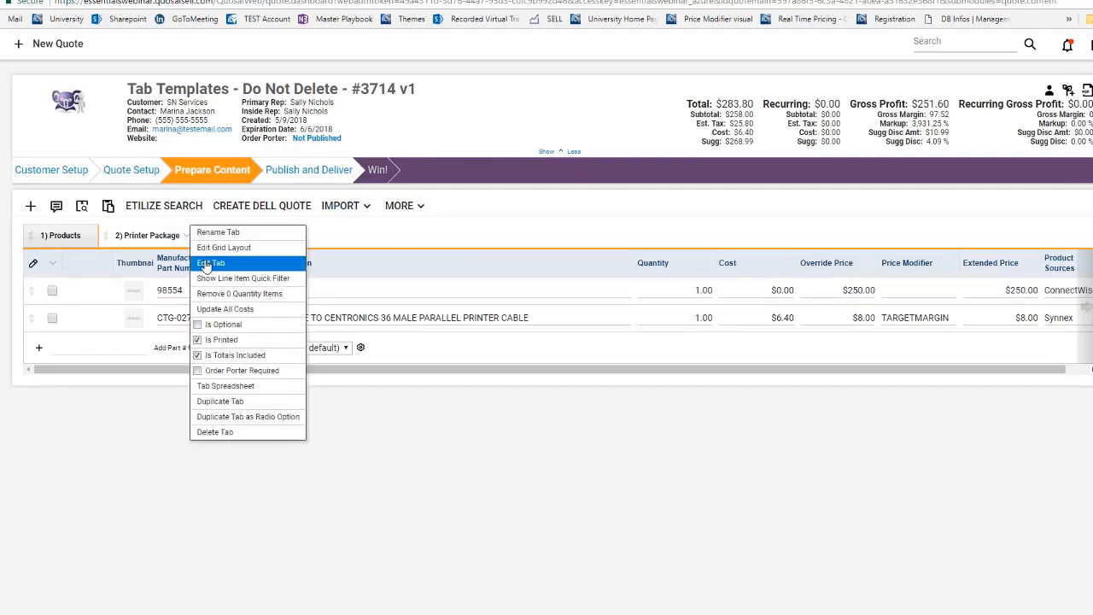
{"action": "left_click", "coordinate": [208, 264]}
{"action": "left_click", "coordinate": [200, 300]}
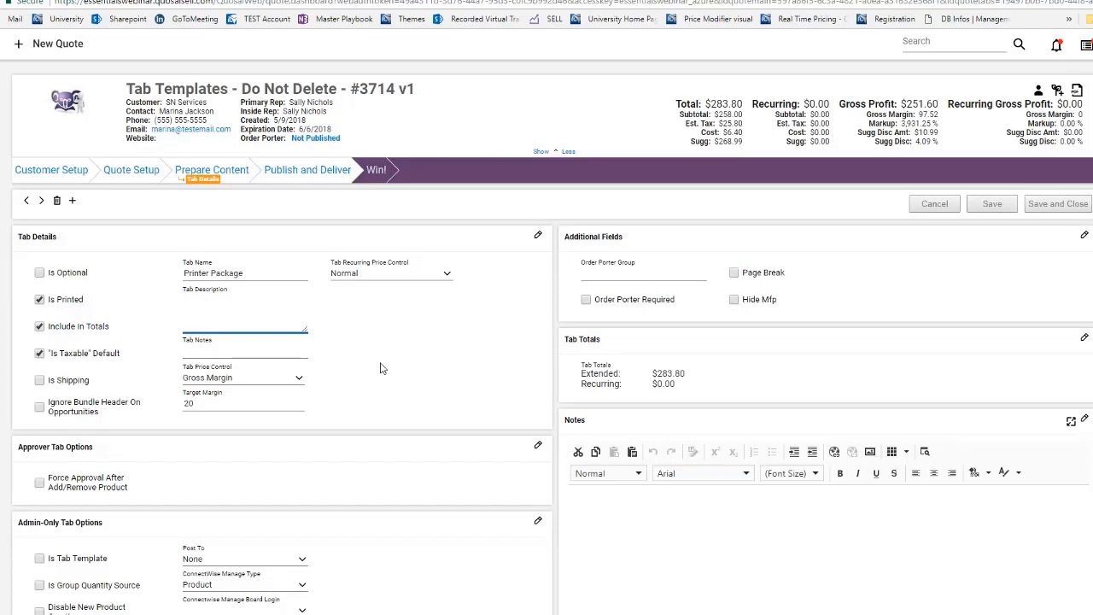
{"action": "type", "text": "common printer package"}
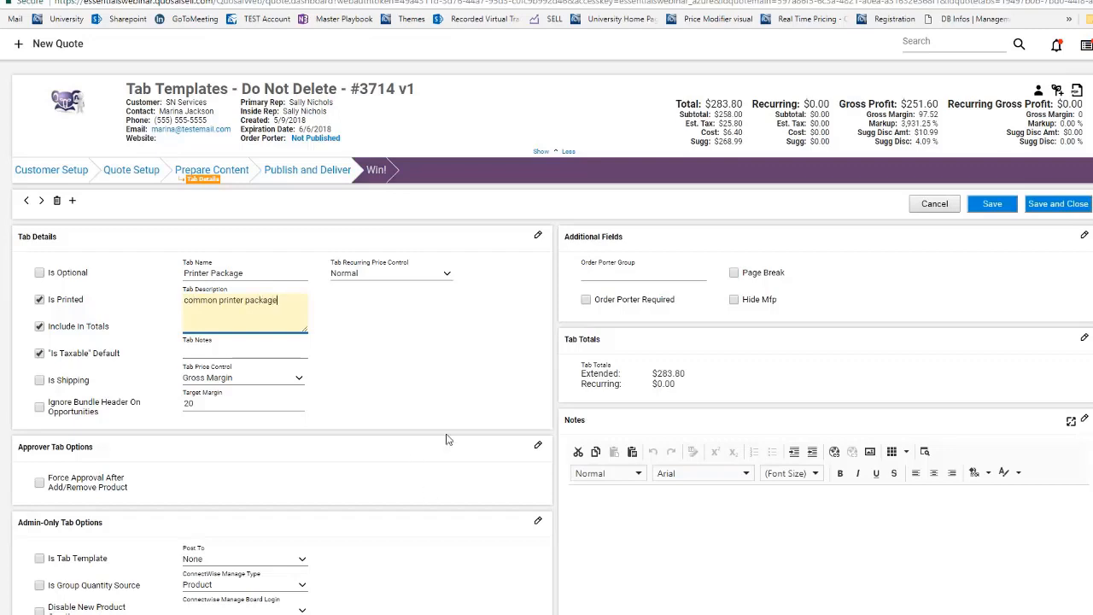
{"action": "scroll", "coordinate": [449, 441], "scroll_direction": "down", "scroll_amount": 2}
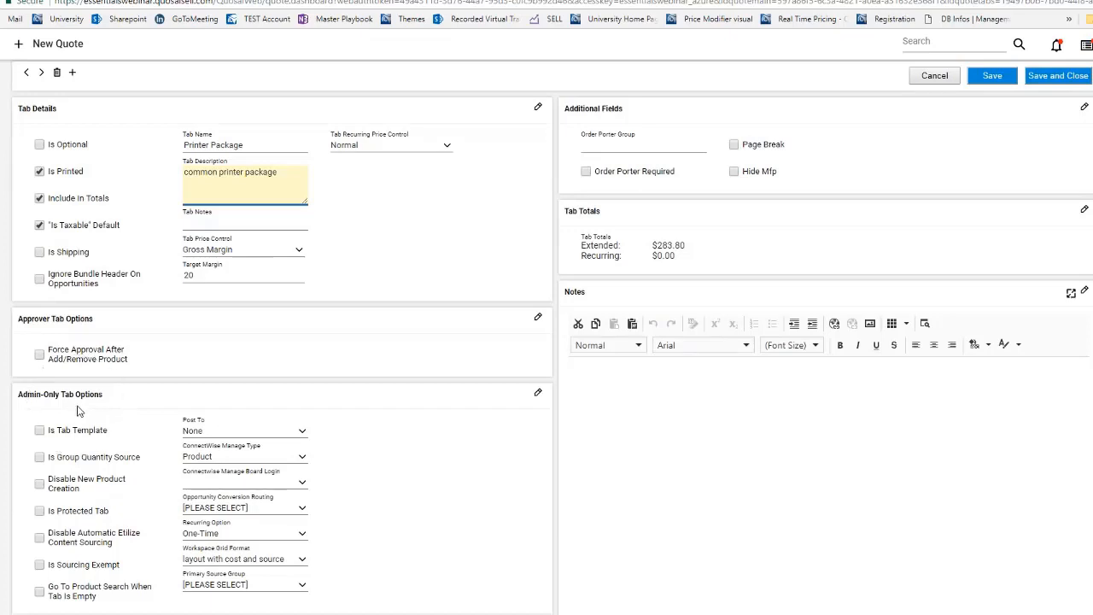
{"action": "left_click", "coordinate": [41, 432]}
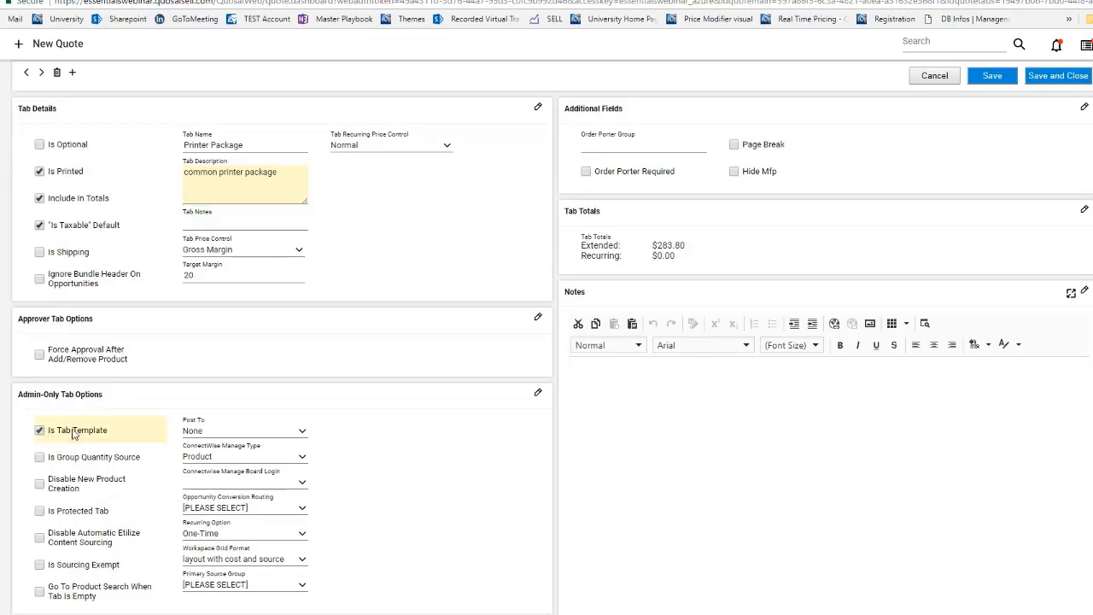
{"action": "scroll", "coordinate": [932, 213], "scroll_direction": "up", "scroll_amount": 2}
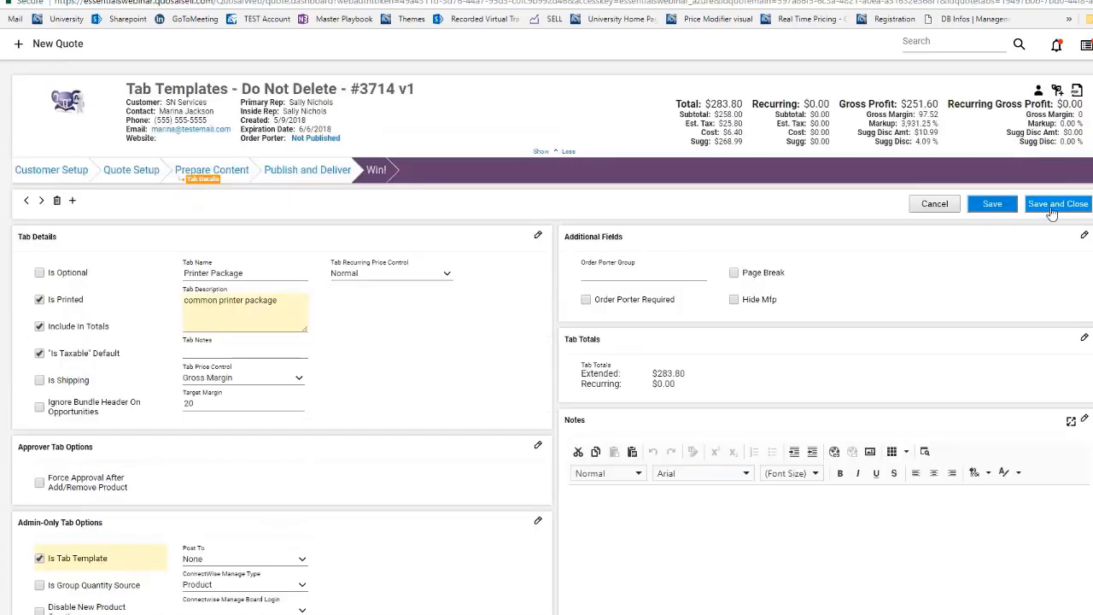
{"action": "left_click", "coordinate": [1052, 209]}
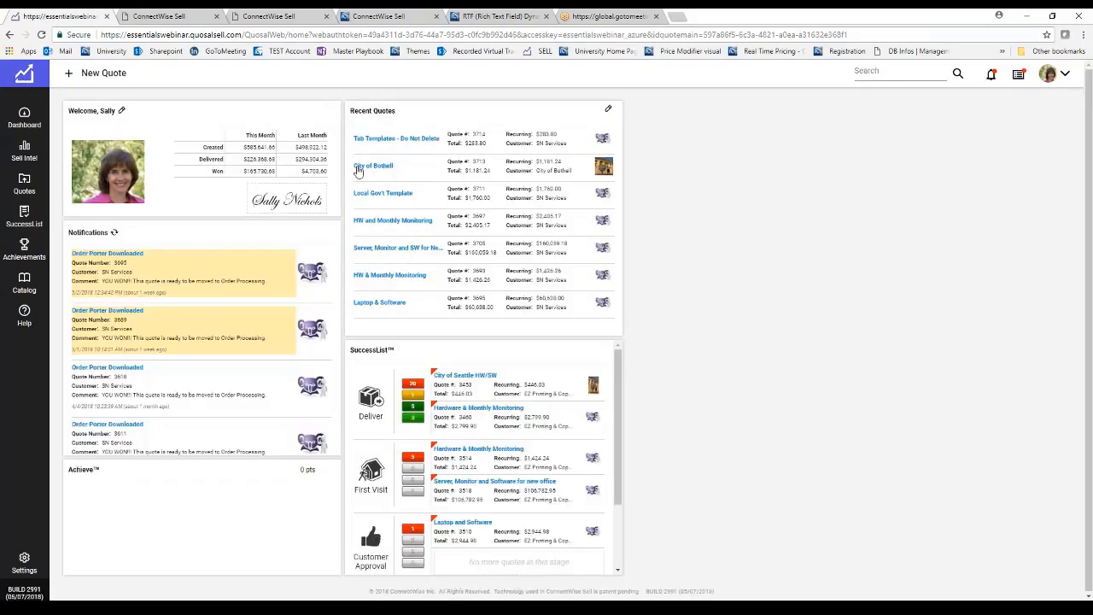
Attach the Printer Package tab template to the City of Bothell quote and place it directly after the Hardware tab
{"action": "left_click", "coordinate": [358, 170]}
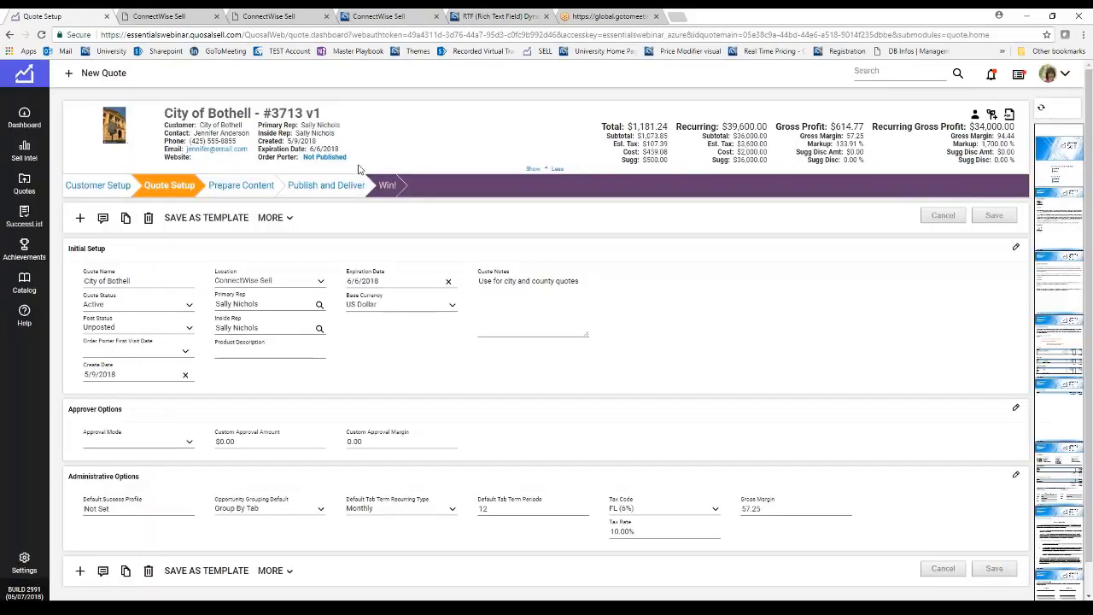
{"action": "left_click", "coordinate": [242, 190]}
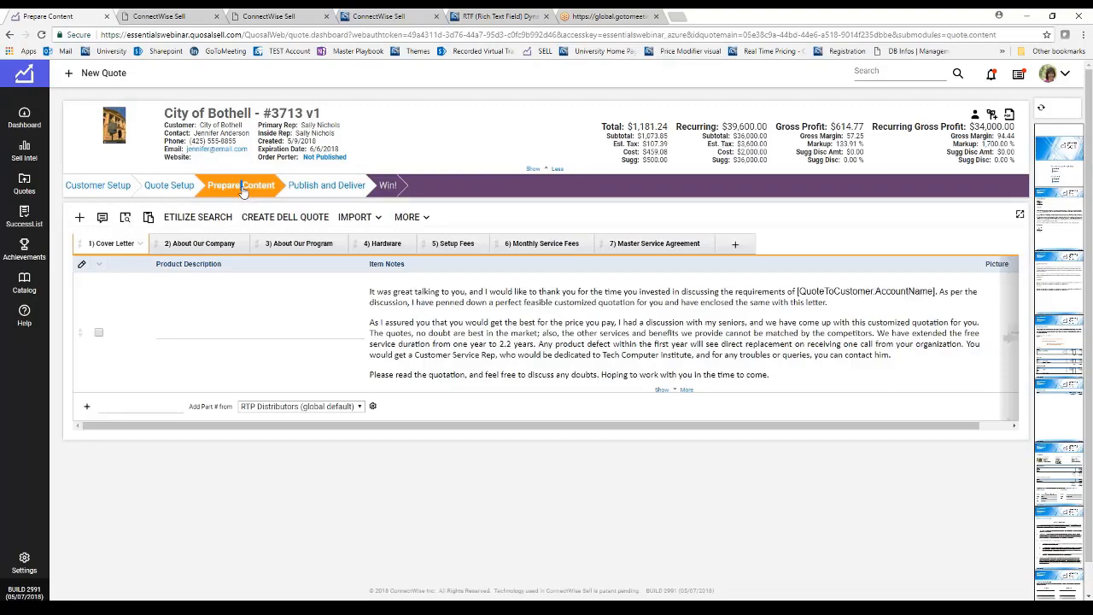
{"action": "left_click", "coordinate": [730, 245]}
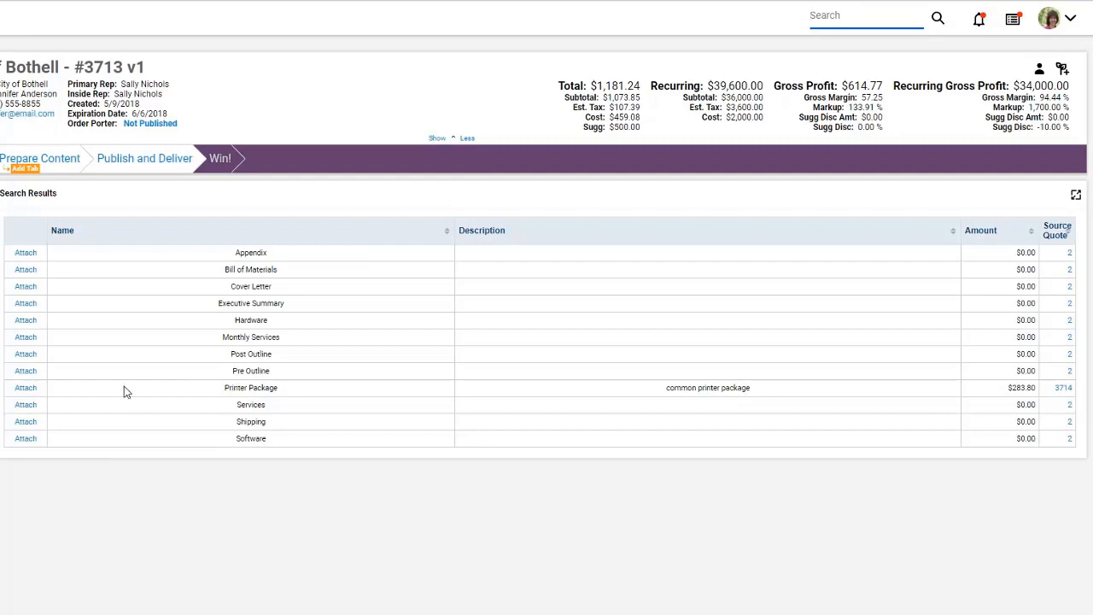
{"action": "left_click", "coordinate": [26, 388]}
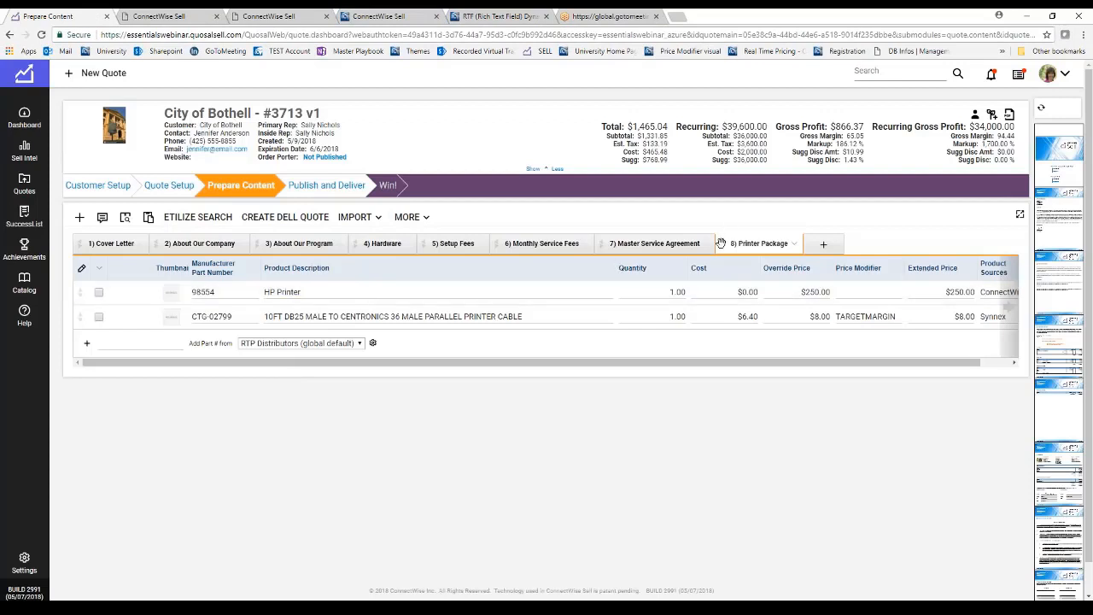
{"action": "left_click_drag", "start_coordinate": [719, 242], "coordinate": [427, 246]}
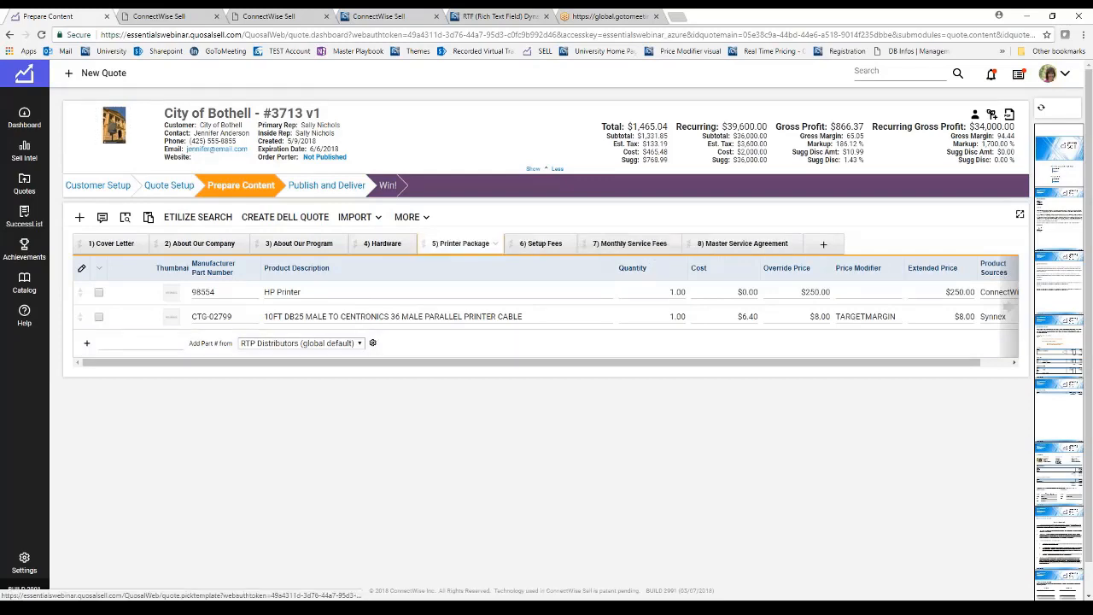
Reopen the "Tab Templates - Do Not Delete" quote and add a Pre Outline tab to its content
{"action": "left_click", "coordinate": [23, 117]}
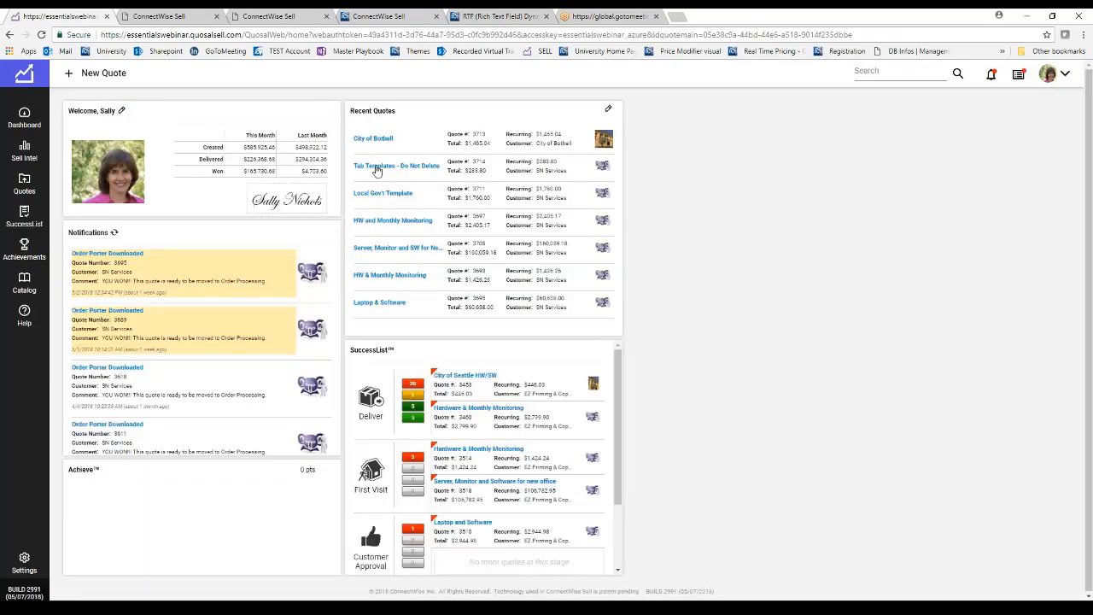
{"action": "left_click", "coordinate": [377, 168]}
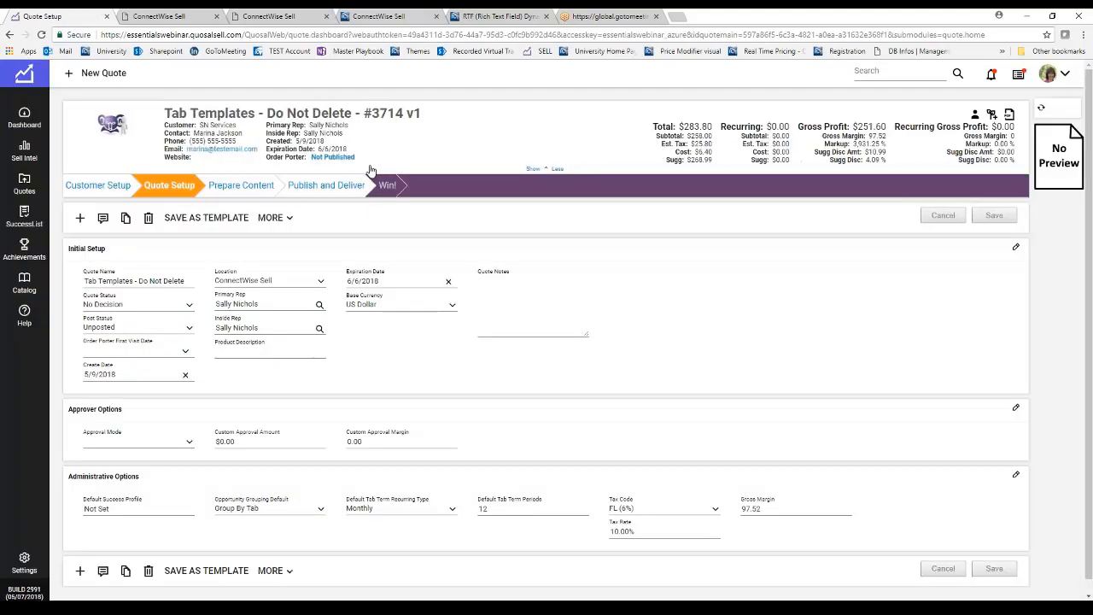
{"action": "left_click", "coordinate": [272, 186]}
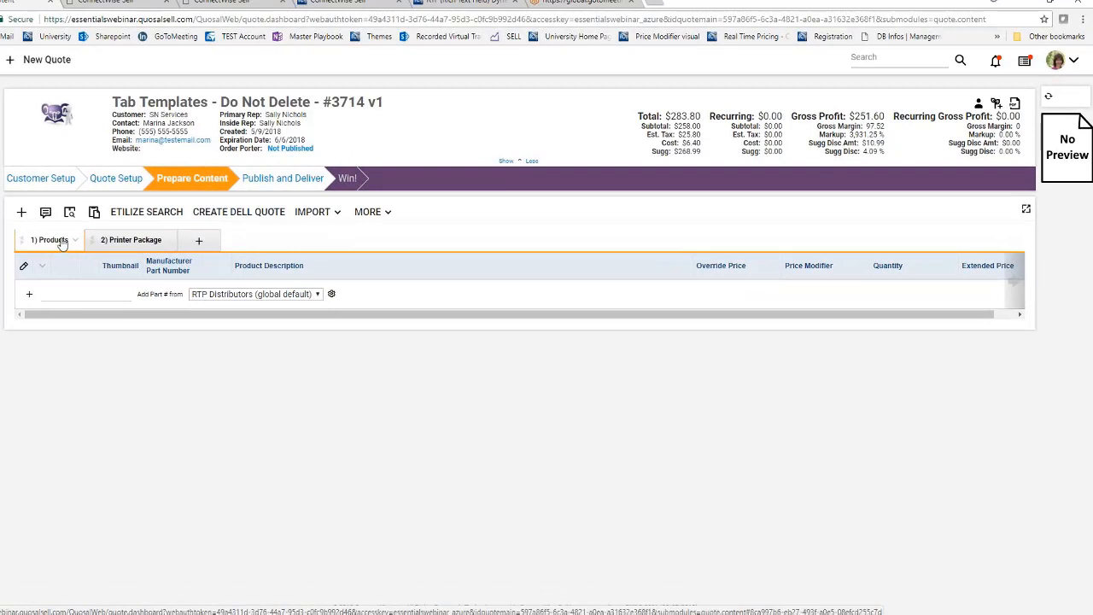
{"action": "left_click", "coordinate": [202, 241]}
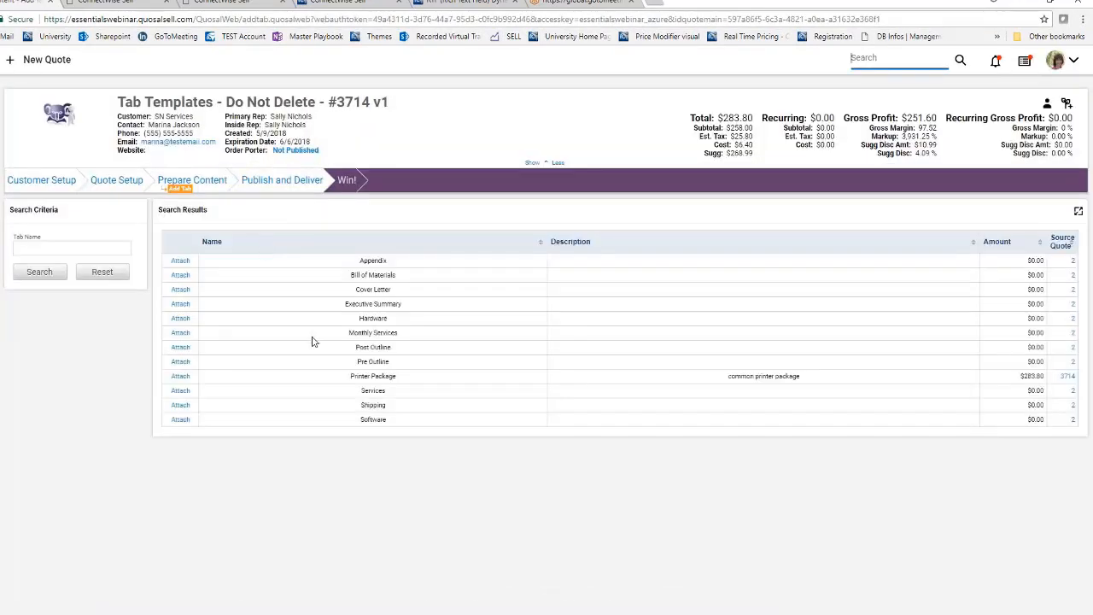
{"action": "left_click", "coordinate": [181, 363]}
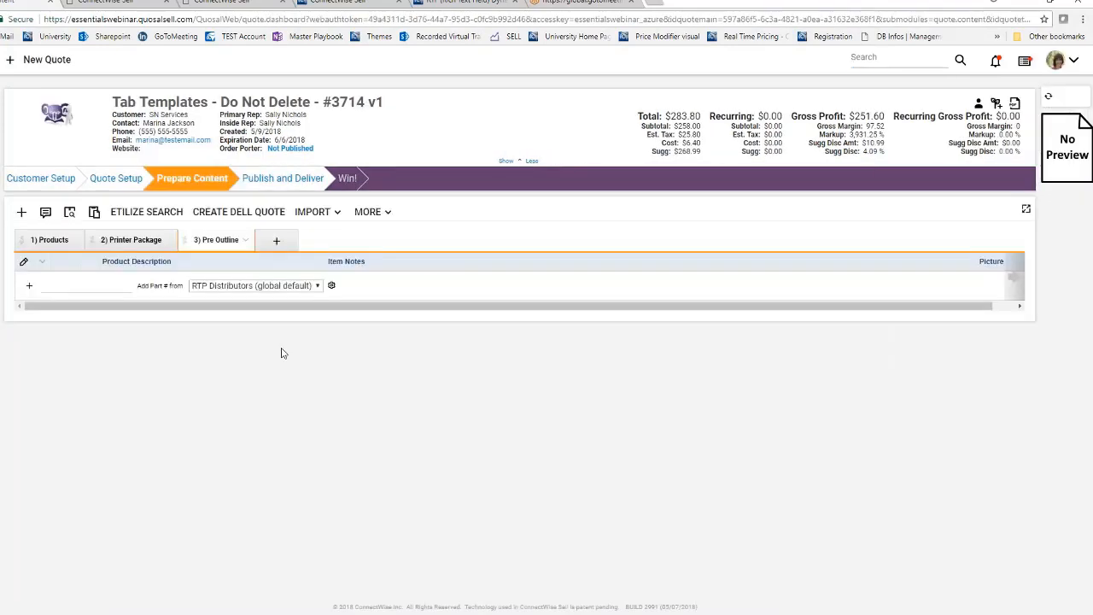
Rename the Pre Outline tab to "Confidentiality Statement"
{"action": "left_click", "coordinate": [247, 243]}
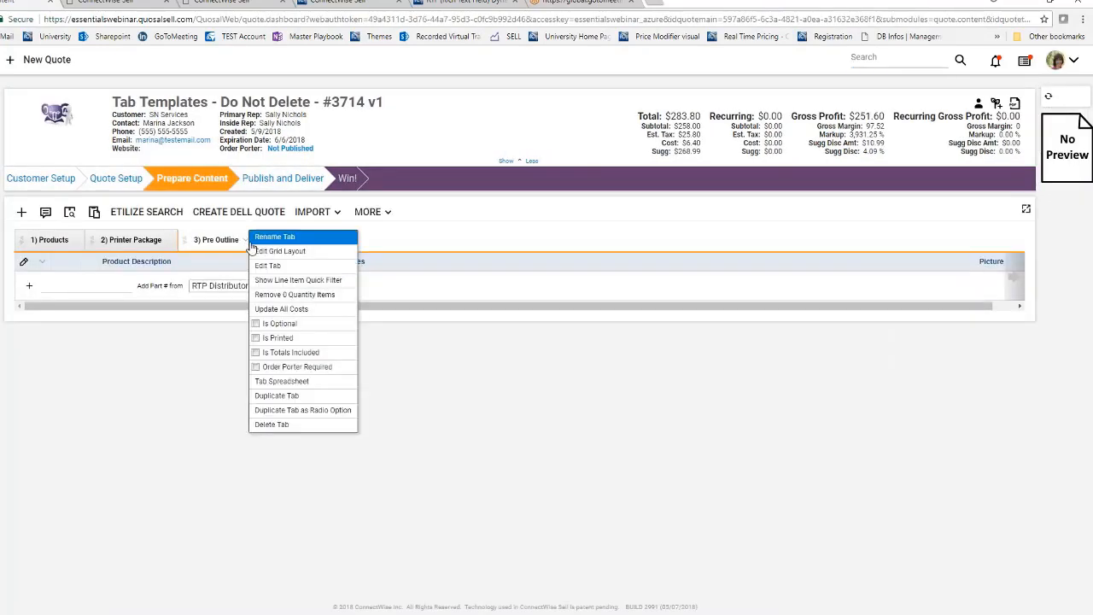
{"action": "left_click", "coordinate": [260, 238]}
{"action": "type", "text": "Confidentiality Statement"}
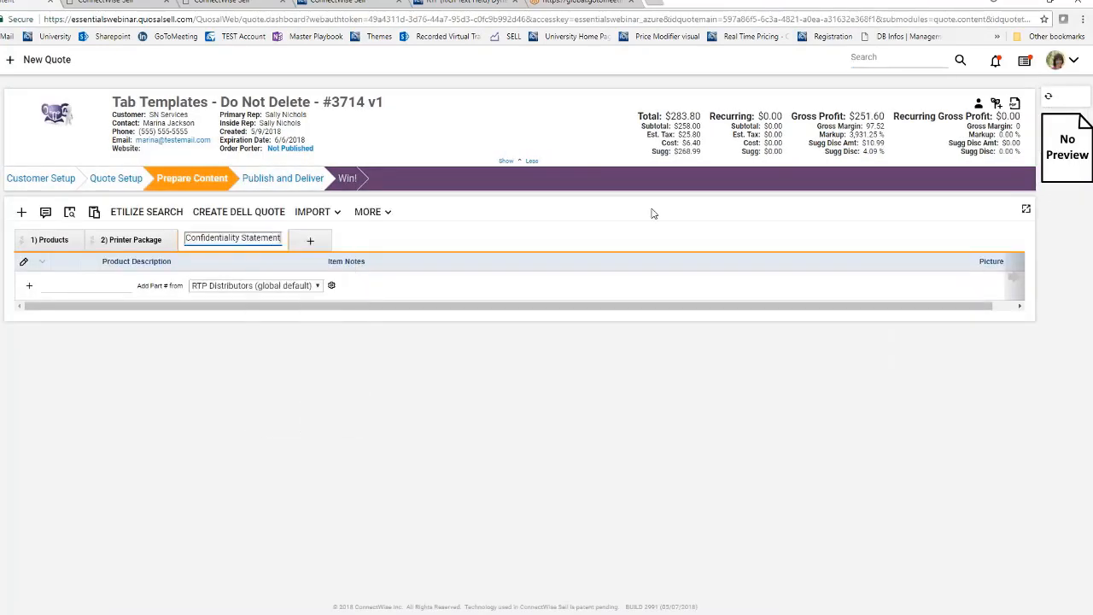
{"action": "key", "text": "Return"}
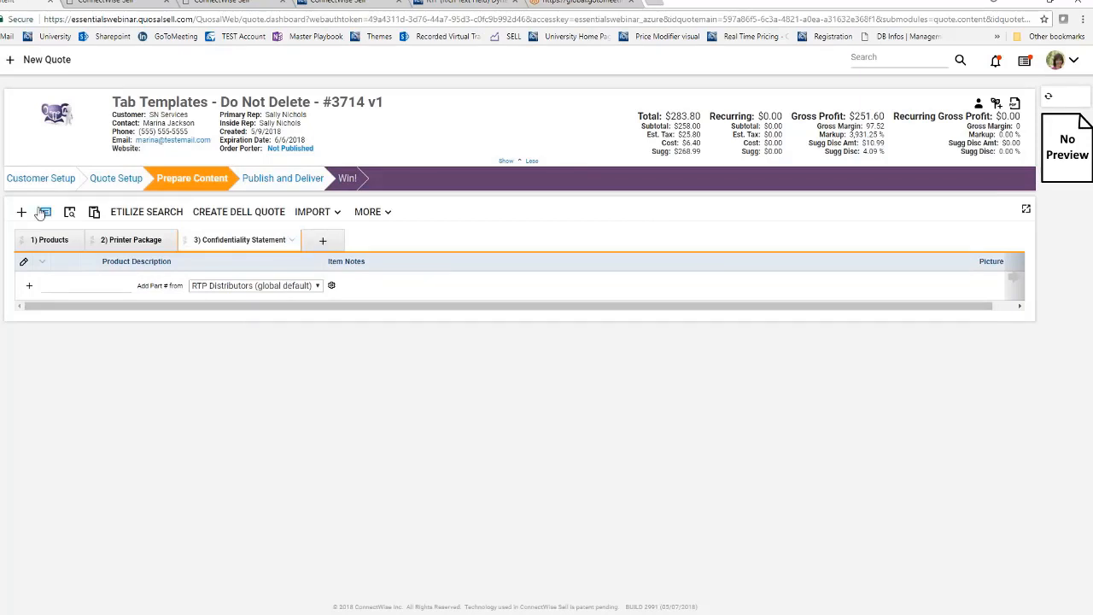
Add a "Terms and Conditions" item to the Confidentiality Statement tab, fill its notes with repeated "More details......" text, and save it
{"action": "left_click", "coordinate": [22, 213]}
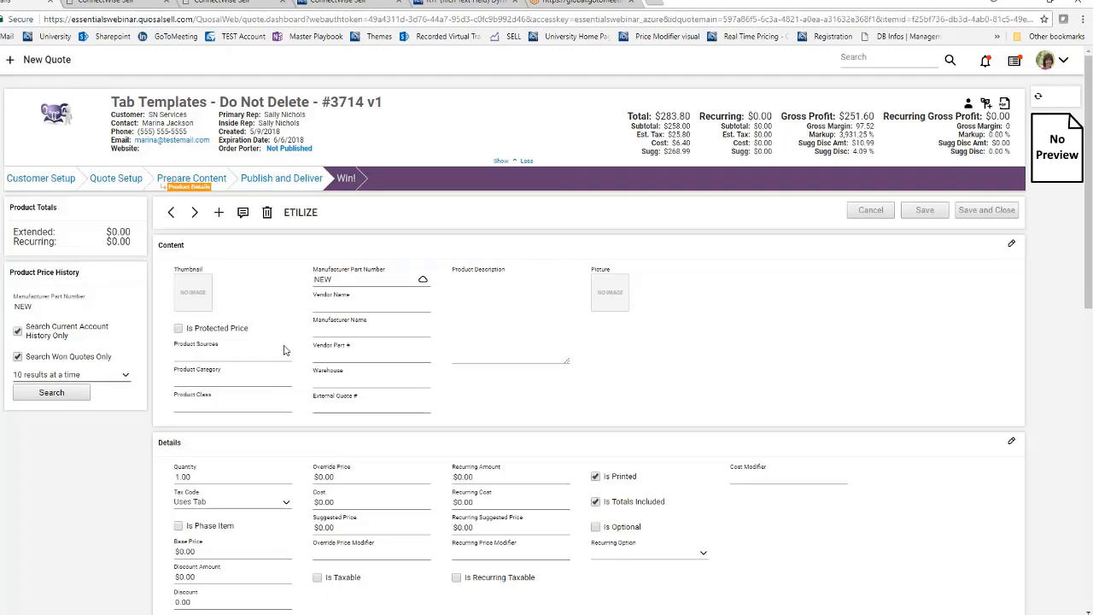
{"action": "left_click", "coordinate": [521, 299]}
{"action": "type", "text": "Term"}
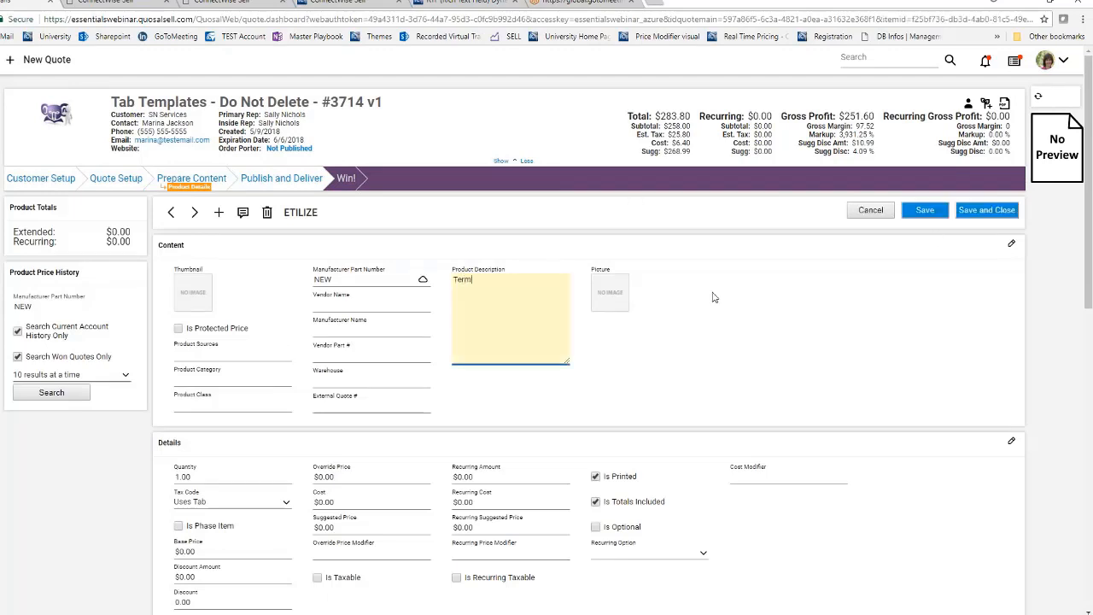
{"action": "type", "text": "s and Conditions"}
{"action": "scroll", "coordinate": [898, 313], "scroll_direction": "down", "scroll_amount": 10}
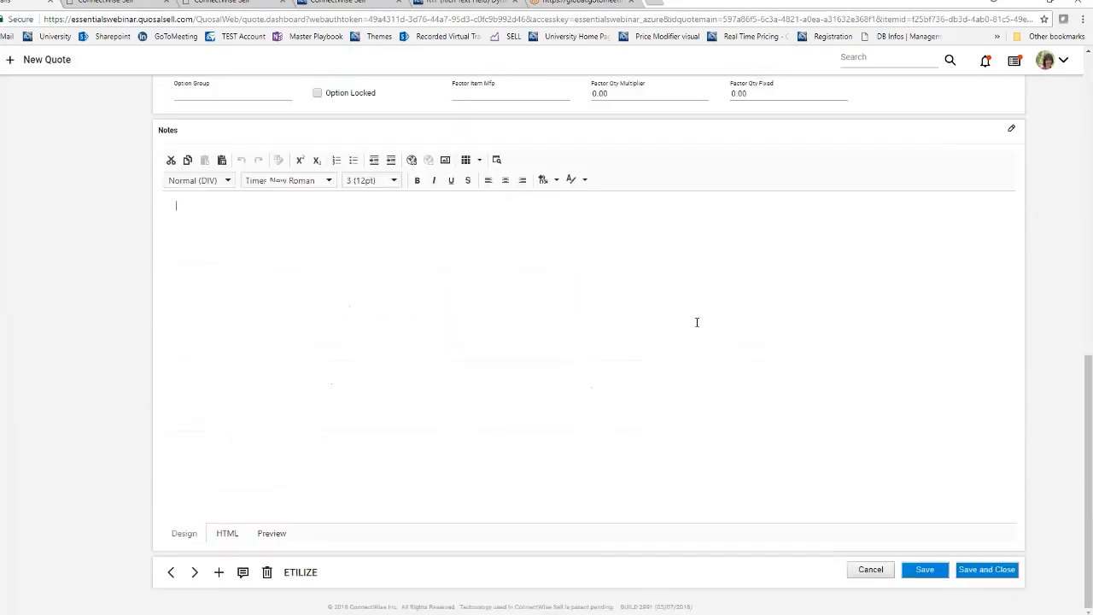
{"action": "type", "text": "More details..... More details..... More details..... More details..... More details..... More details..... More details..... More details..... More details..... More details..... More details..... More details....."}
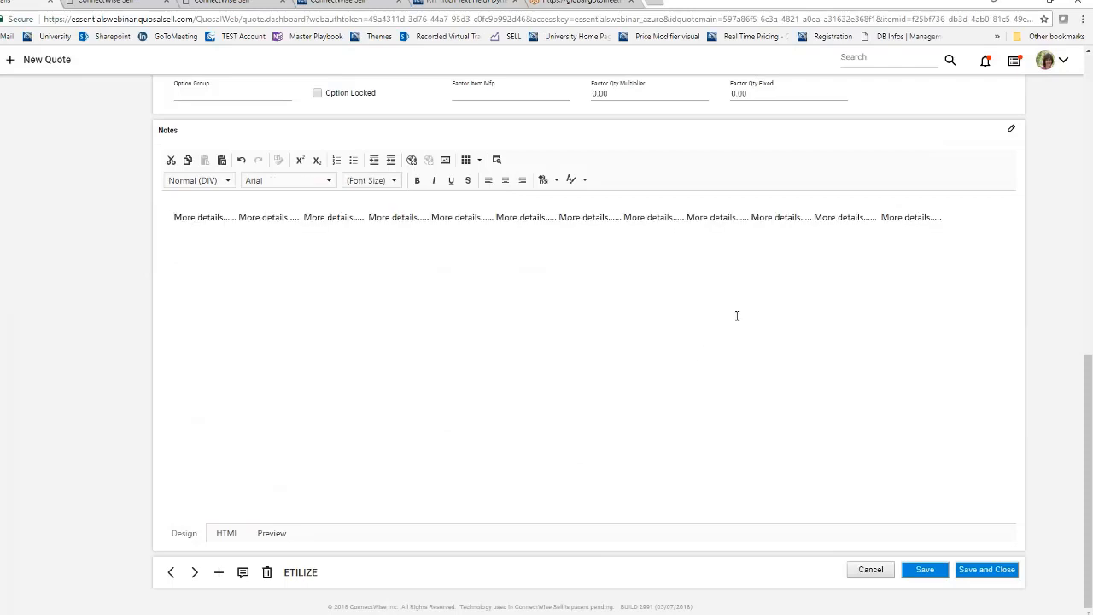
{"action": "left_click", "coordinate": [983, 568]}
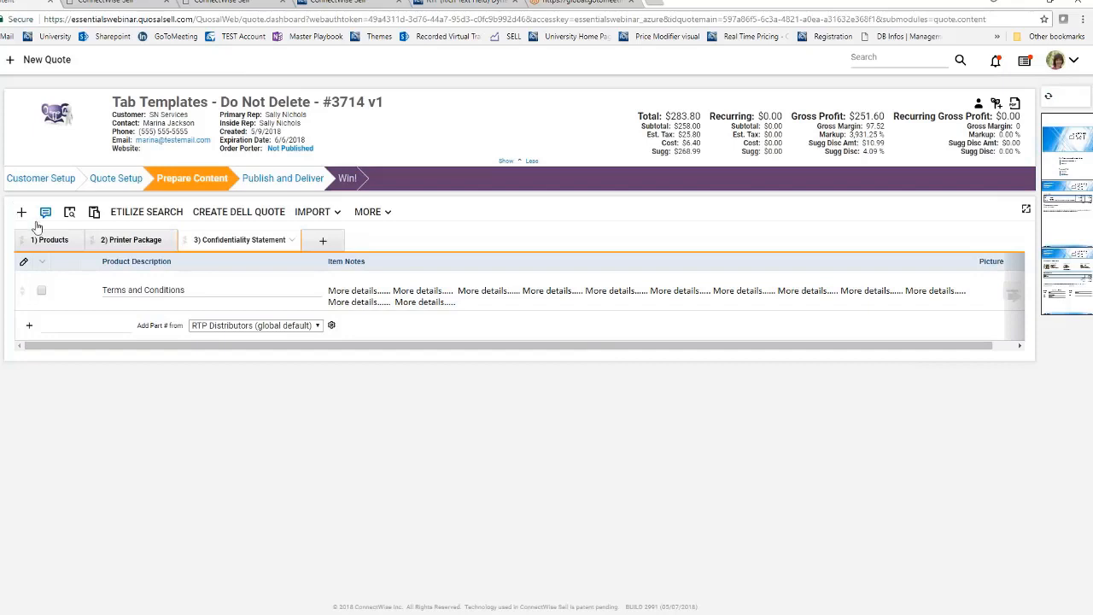
Add a second item described as "Non Disclosure" and paste the same "More details......" text into its notes
{"action": "left_click", "coordinate": [23, 215]}
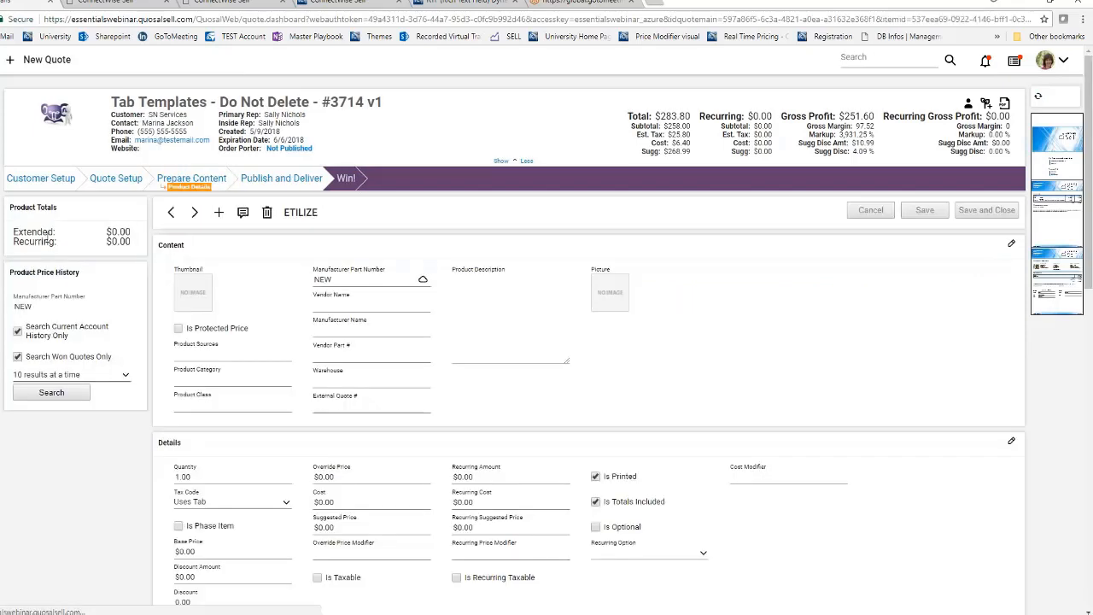
{"action": "left_click", "coordinate": [479, 295]}
{"action": "type", "text": "No Description"}
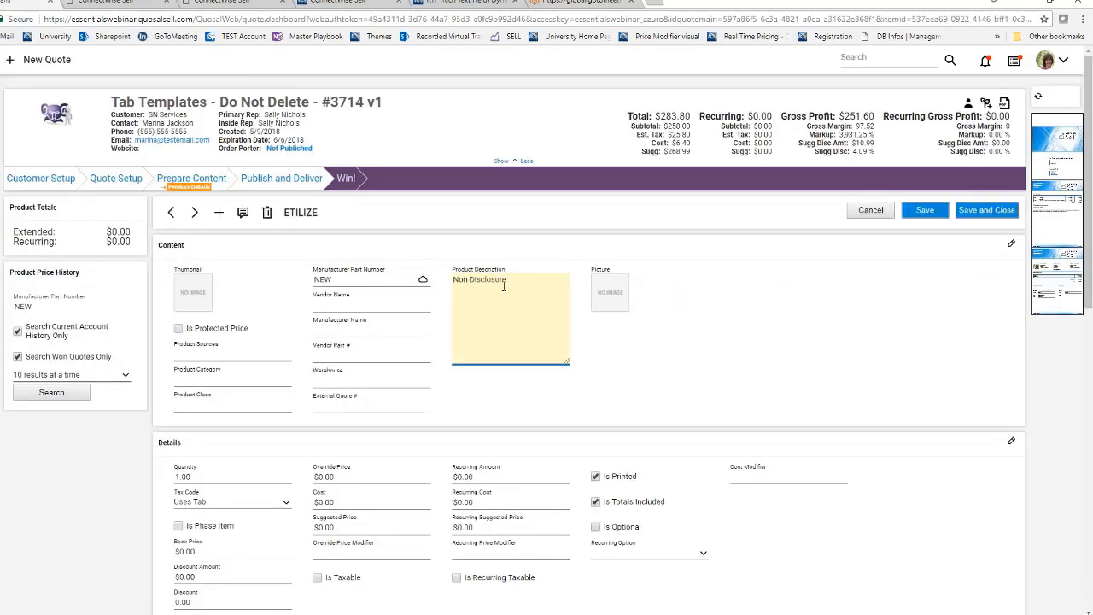
{"action": "scroll", "coordinate": [505, 299], "scroll_direction": "down", "scroll_amount": 8}
{"action": "left_click", "coordinate": [424, 363]}
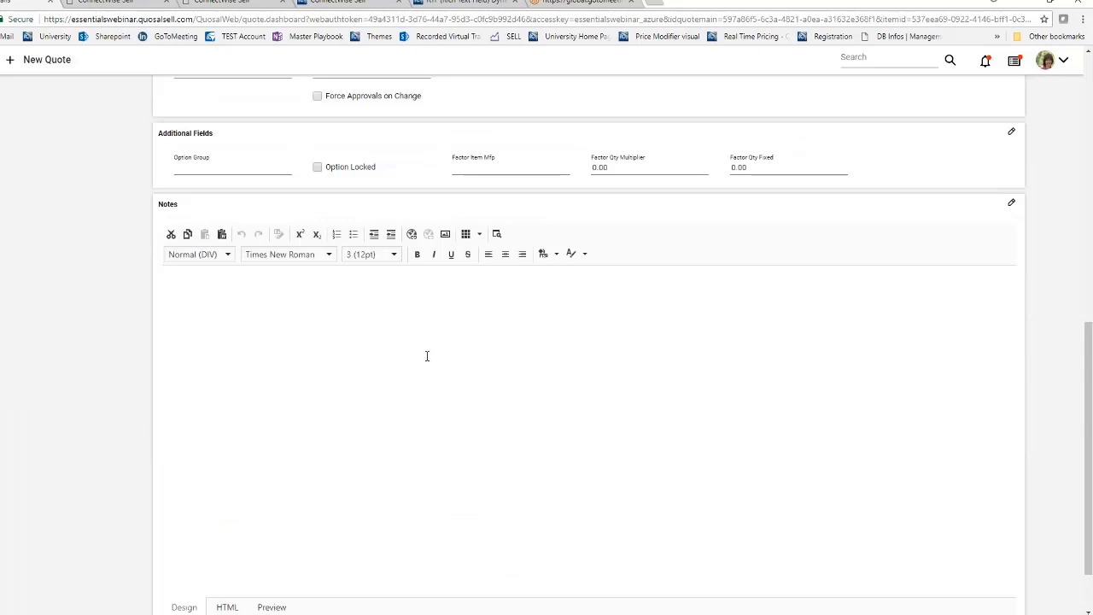
{"action": "key", "text": "ctrl+v"}
{"action": "scroll", "coordinate": [461, 341], "scroll_direction": "up", "scroll_amount": 5}
{"action": "scroll", "coordinate": [469, 340], "scroll_direction": "up", "scroll_amount": 2}
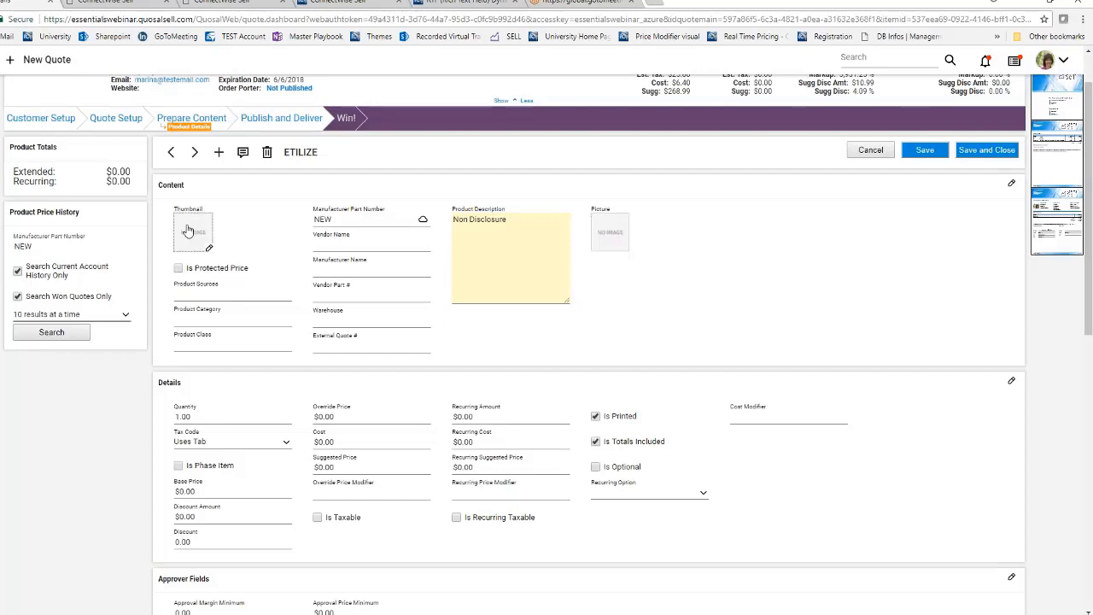
Set the "terms" image file as the Non Disclosure item's picture and save the item
{"action": "left_click", "coordinate": [610, 232]}
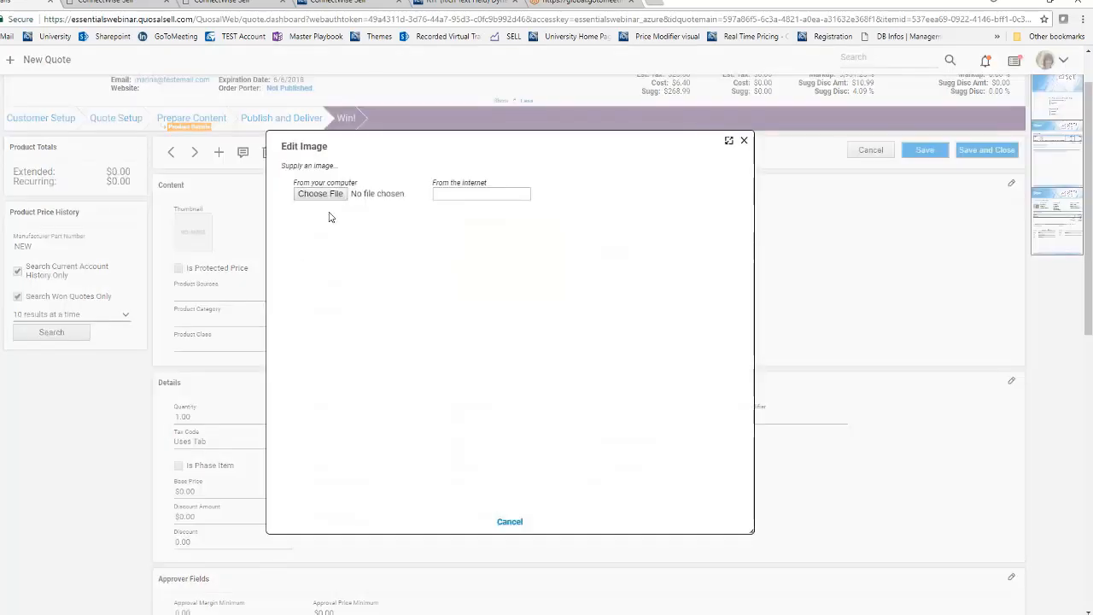
{"action": "left_click", "coordinate": [335, 195]}
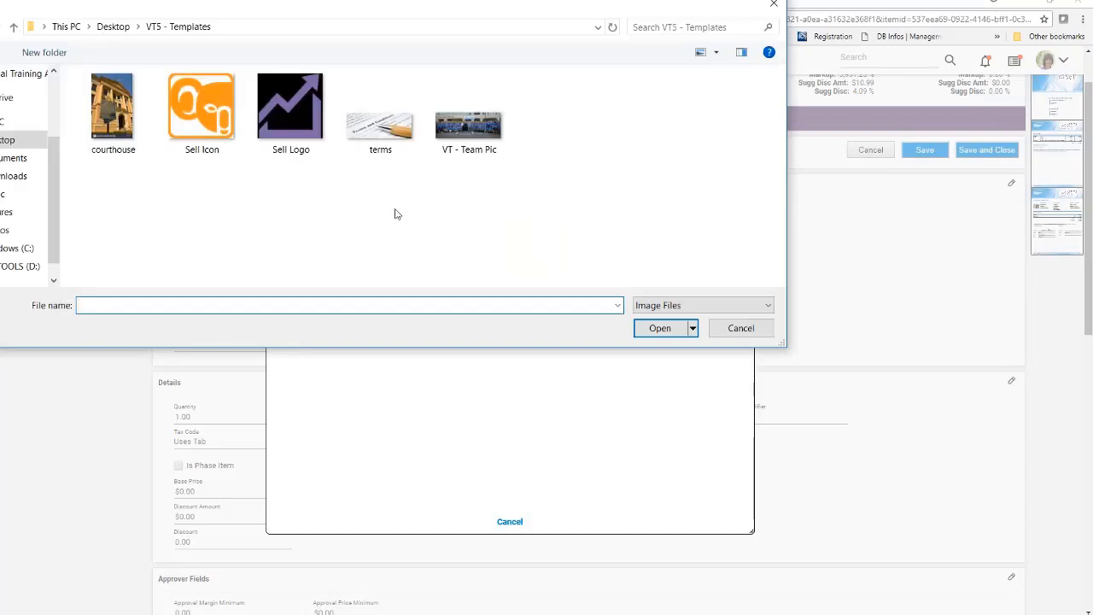
{"action": "left_click", "coordinate": [377, 129]}
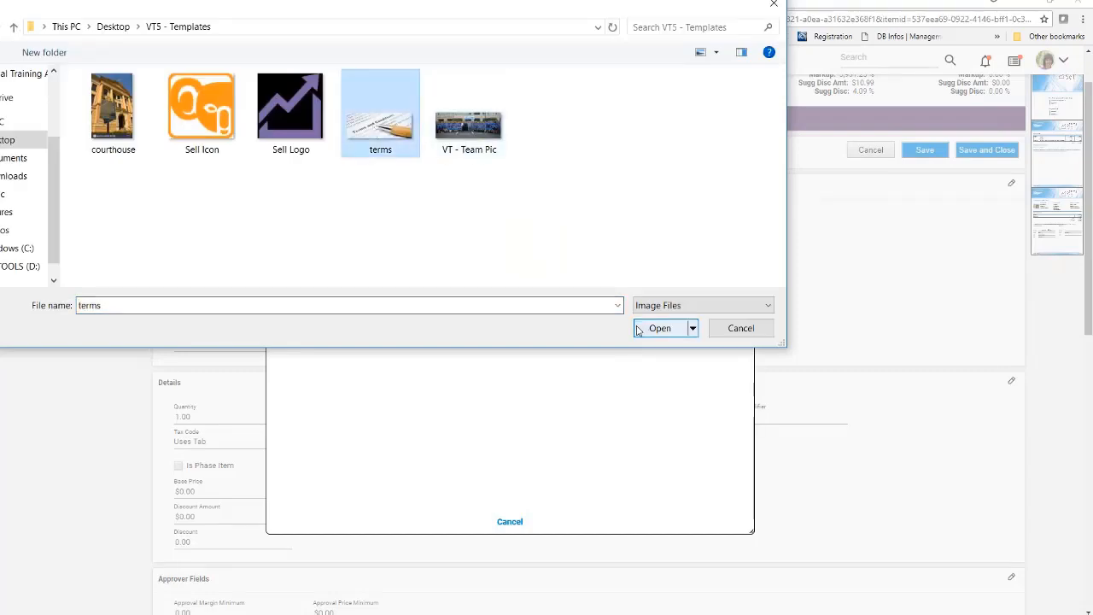
{"action": "left_click", "coordinate": [649, 328]}
{"action": "left_click", "coordinate": [622, 278]}
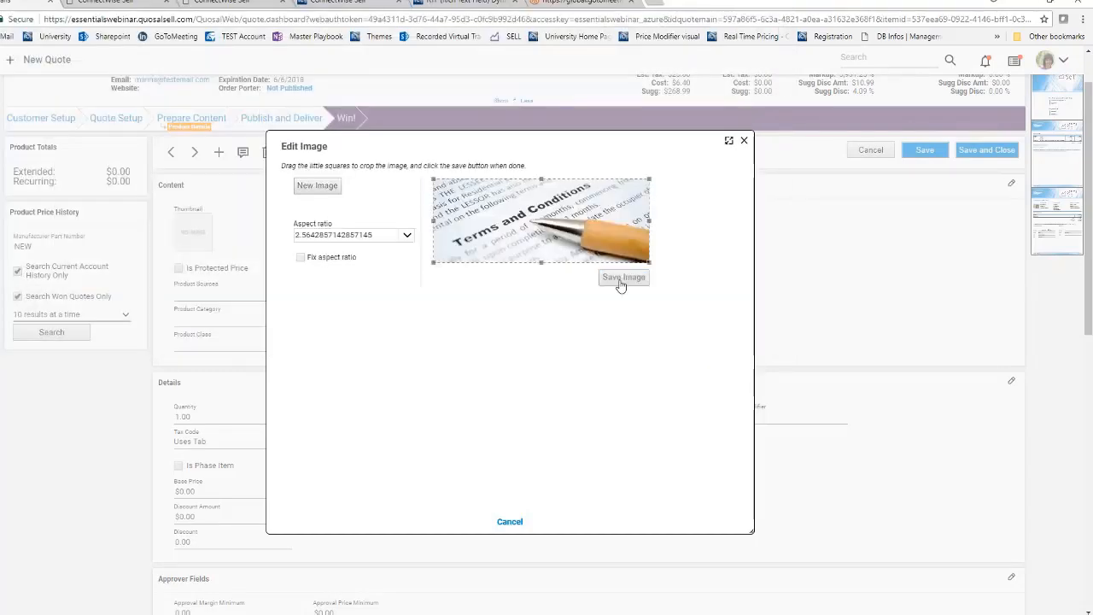
{"action": "left_click", "coordinate": [935, 154]}
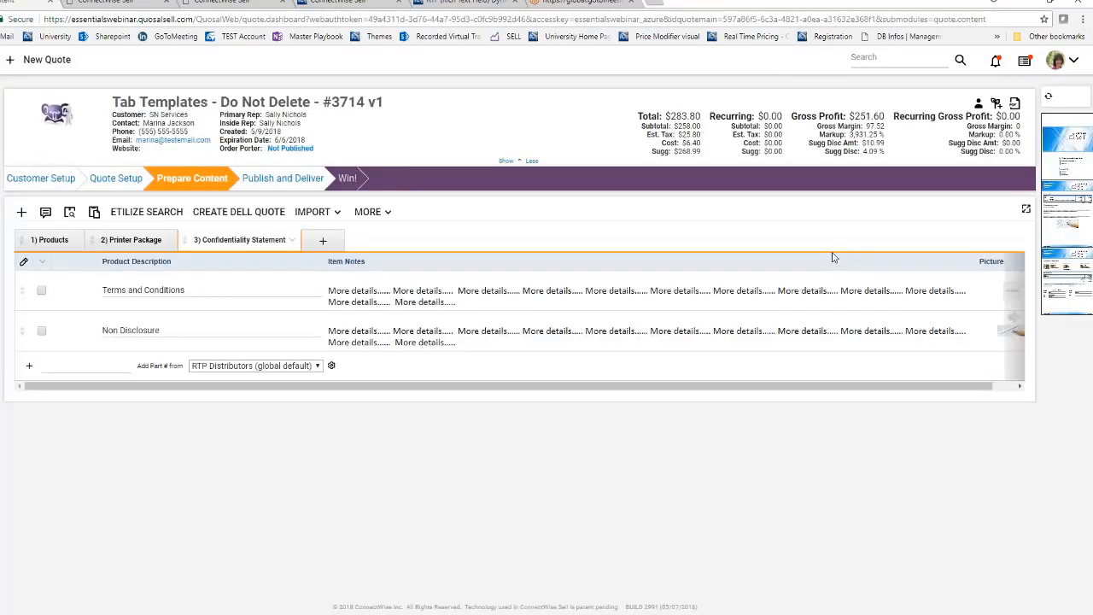
Mark the Confidentiality Statement tab as a tab template in its details and save it
{"action": "left_click", "coordinate": [292, 241]}
{"action": "left_click", "coordinate": [277, 267]}
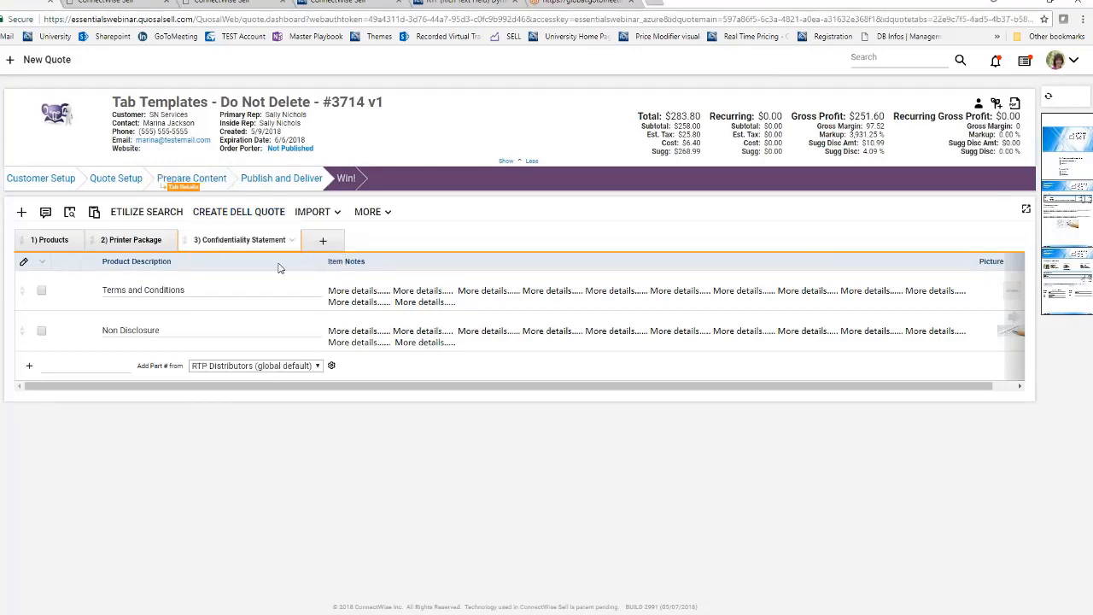
{"action": "scroll", "coordinate": [279, 315], "scroll_direction": "down", "scroll_amount": 3}
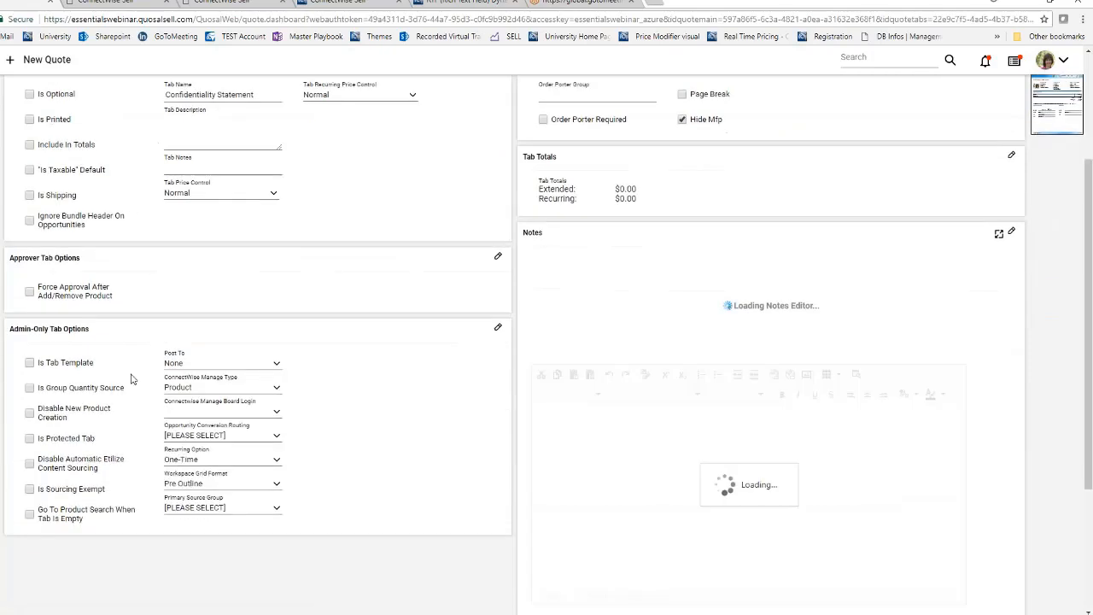
{"action": "left_click", "coordinate": [30, 364]}
{"action": "scroll", "coordinate": [344, 364], "scroll_direction": "up", "scroll_amount": 3}
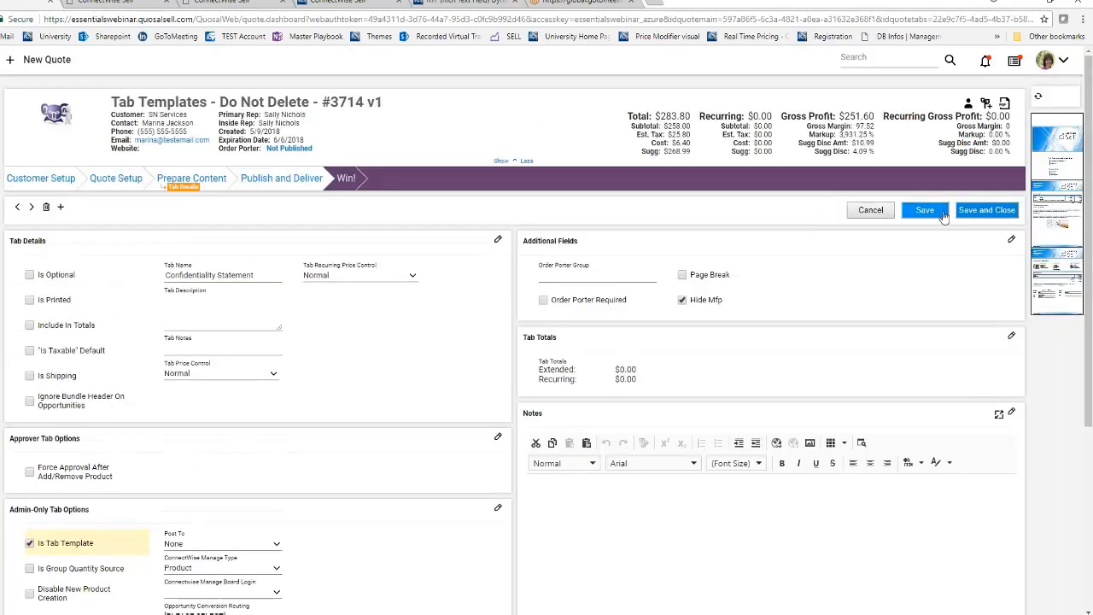
{"action": "left_click", "coordinate": [963, 210]}
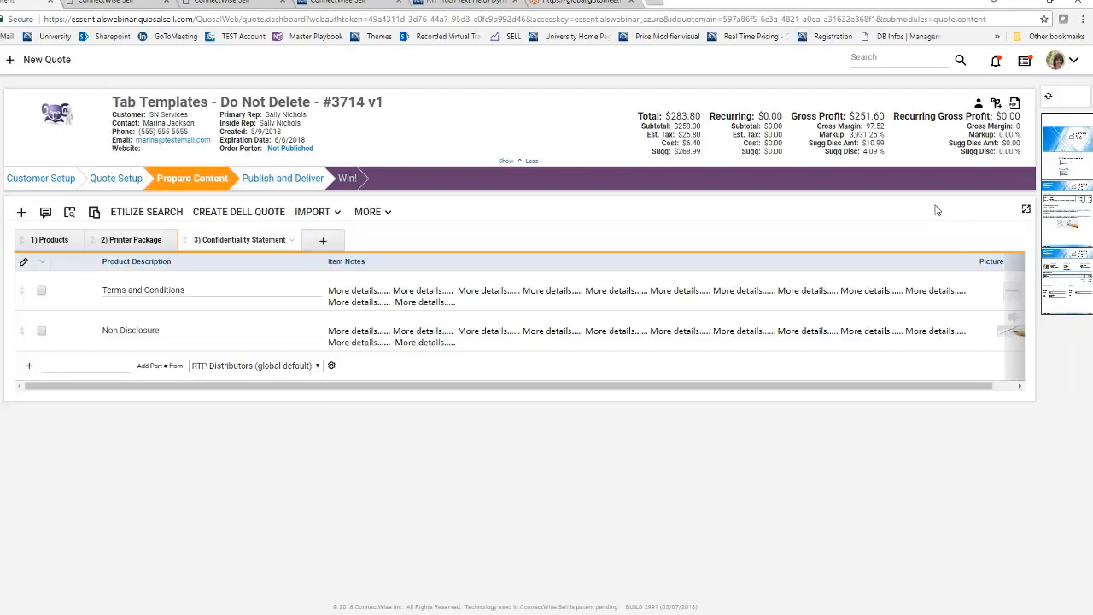
Open the City of Bothell quote's content and attach the Confidentiality Statement tab template to it
{"action": "left_click", "coordinate": [3, 59]}
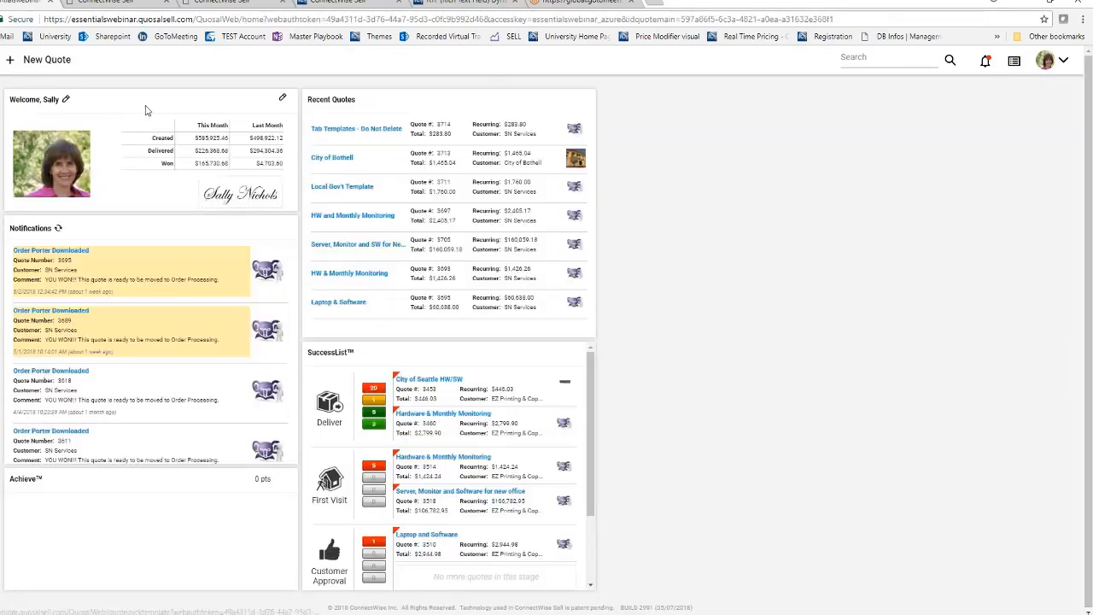
{"action": "left_click", "coordinate": [332, 159]}
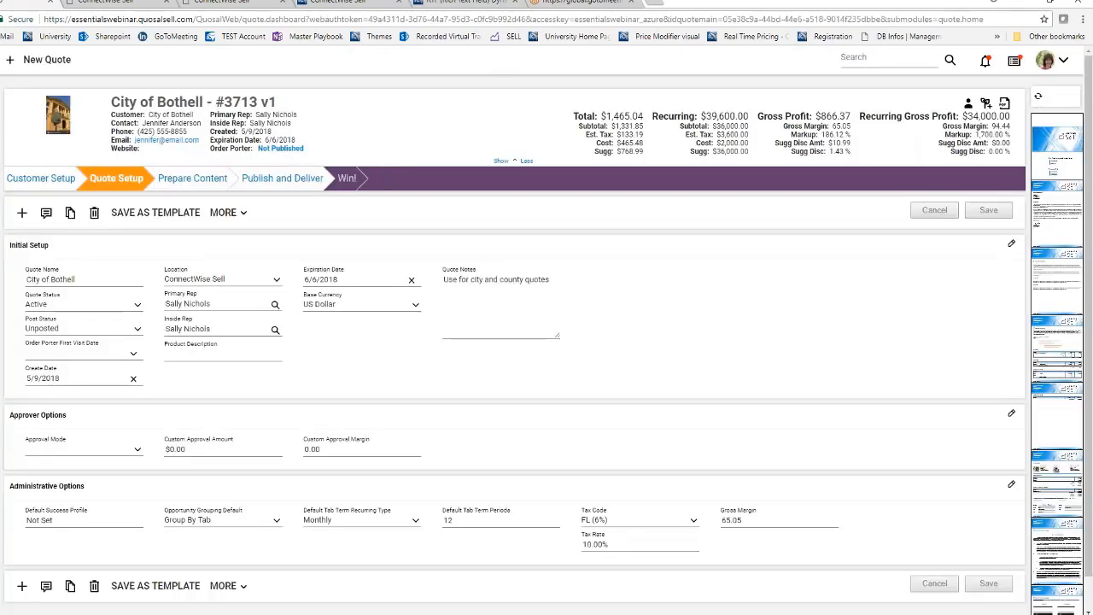
{"action": "left_click", "coordinate": [209, 179]}
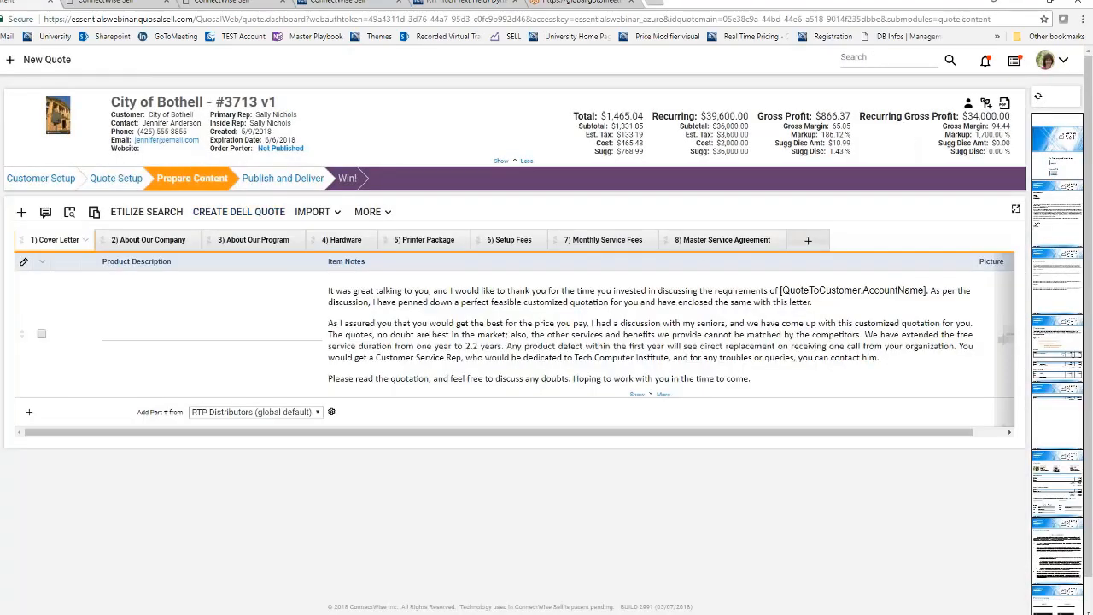
{"action": "left_click", "coordinate": [809, 240]}
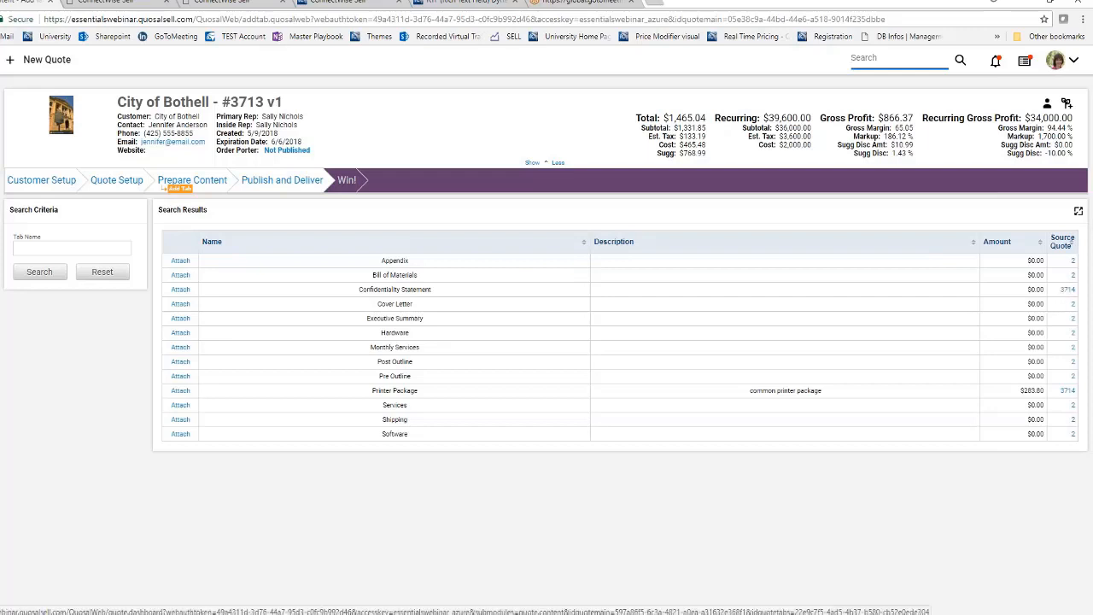
{"action": "left_click", "coordinate": [1067, 290]}
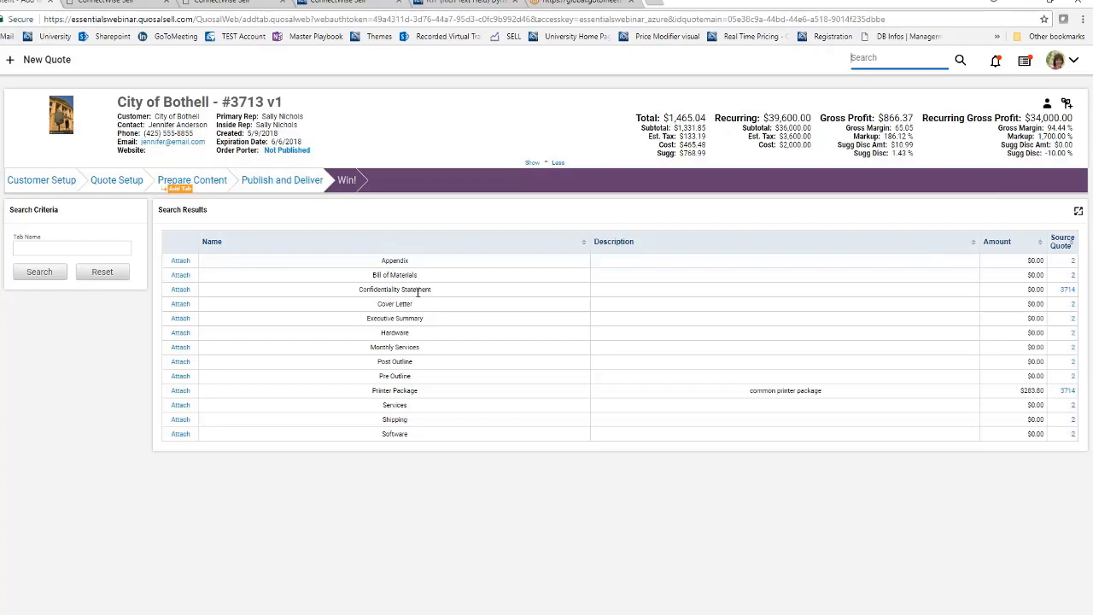
{"action": "left_click", "coordinate": [180, 290]}
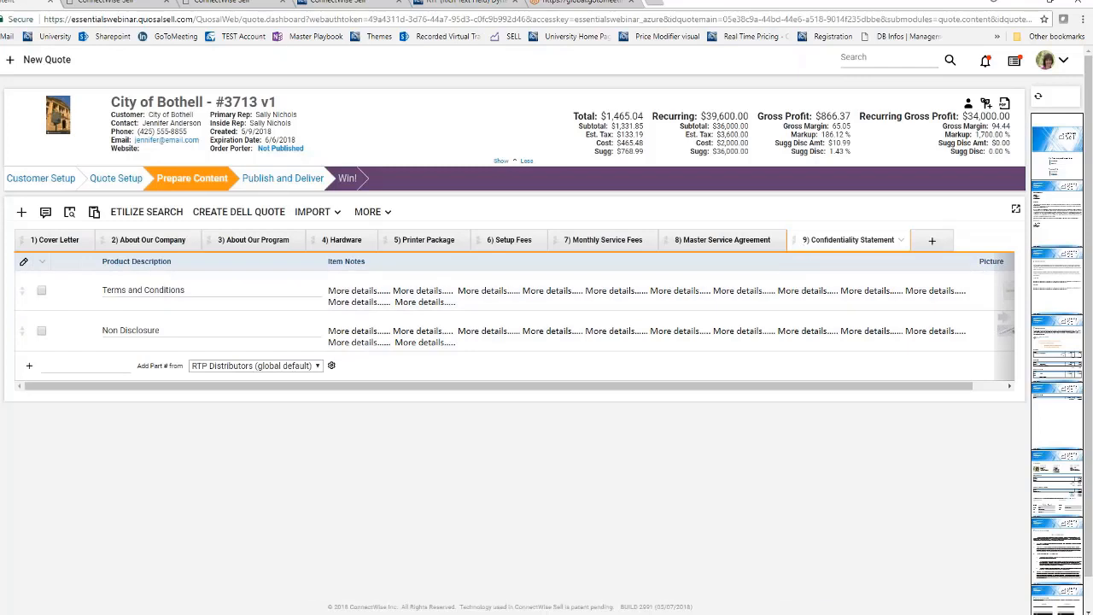
Move the Confidentiality Statement tab directly before the Master Service Agreement tab and check the refreshed quote preview
{"action": "left_click_drag", "start_coordinate": [792, 240], "coordinate": [671, 240]}
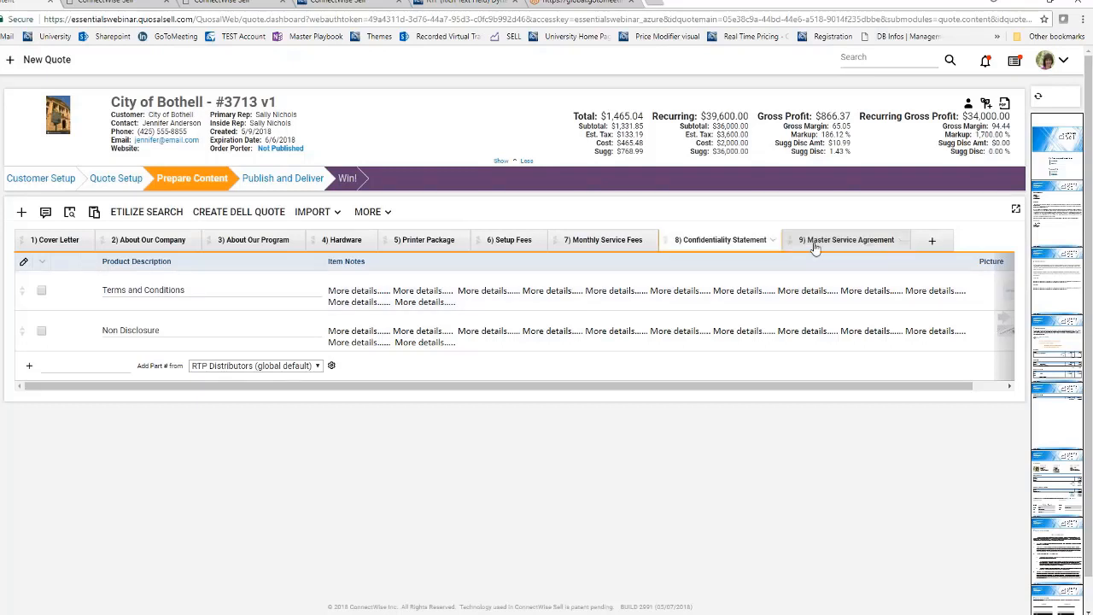
{"action": "left_click", "coordinate": [743, 241]}
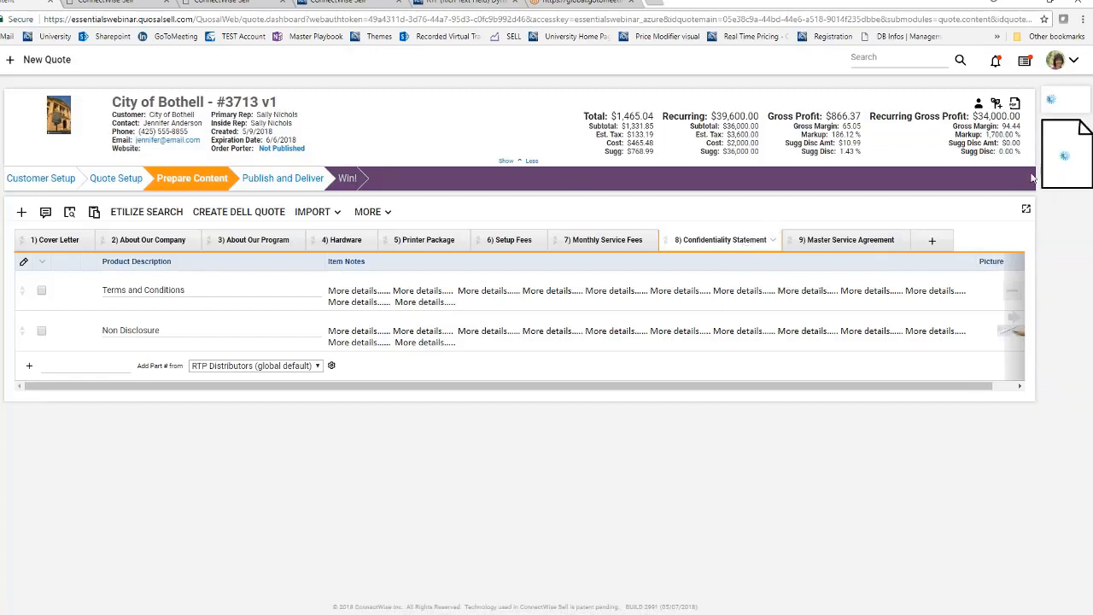
{"action": "mouse_move", "coordinate": [1067, 384]}
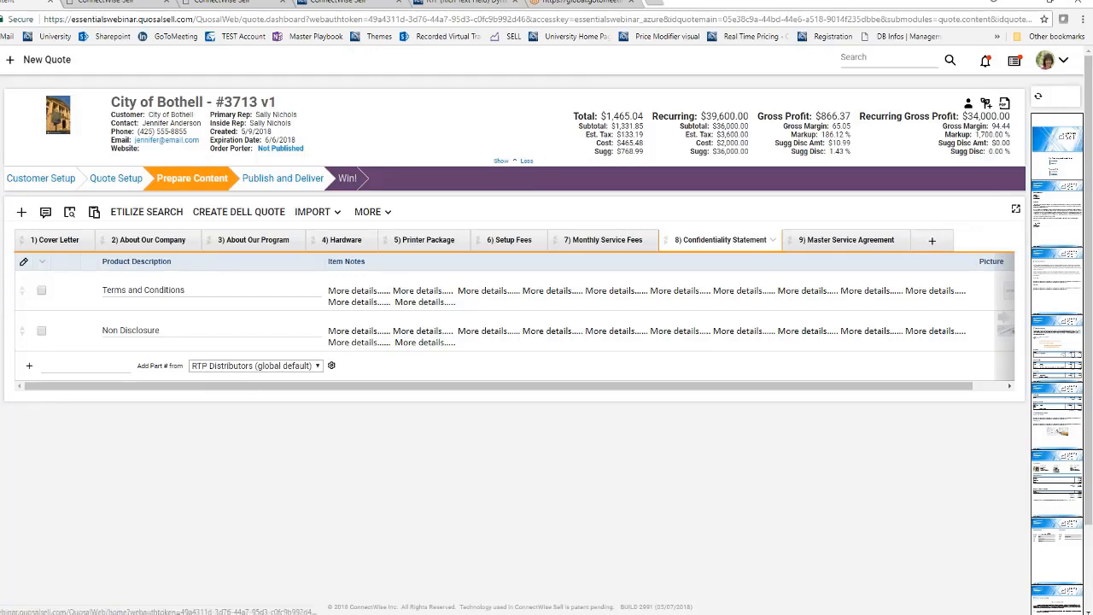
Display the list of quote templates available for new quotes and switch it to edit mode
{"action": "left_click", "coordinate": [3, 65]}
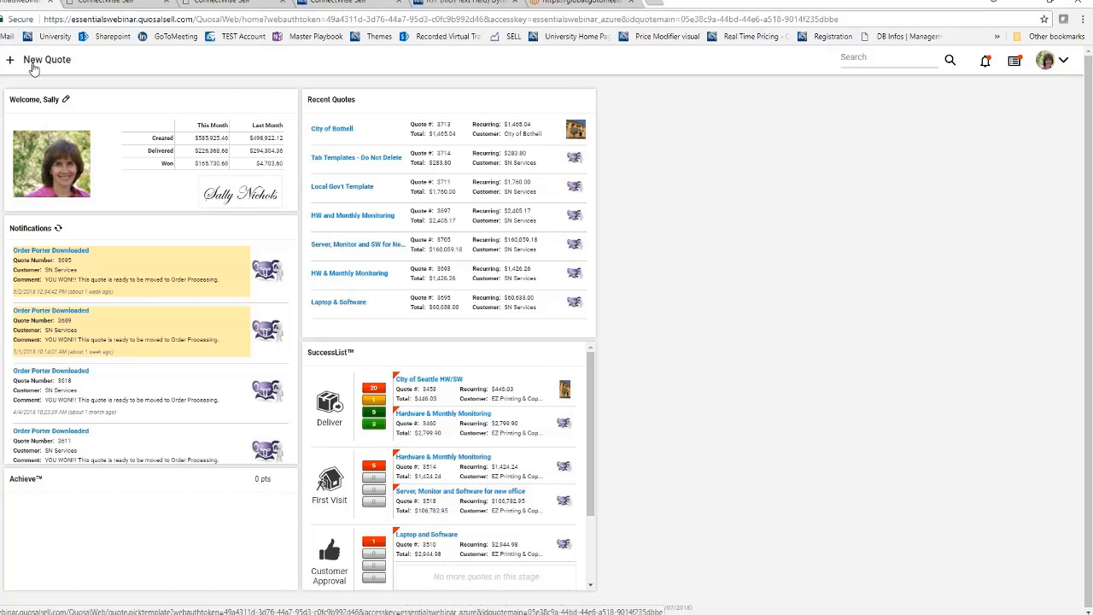
{"action": "left_click", "coordinate": [33, 67]}
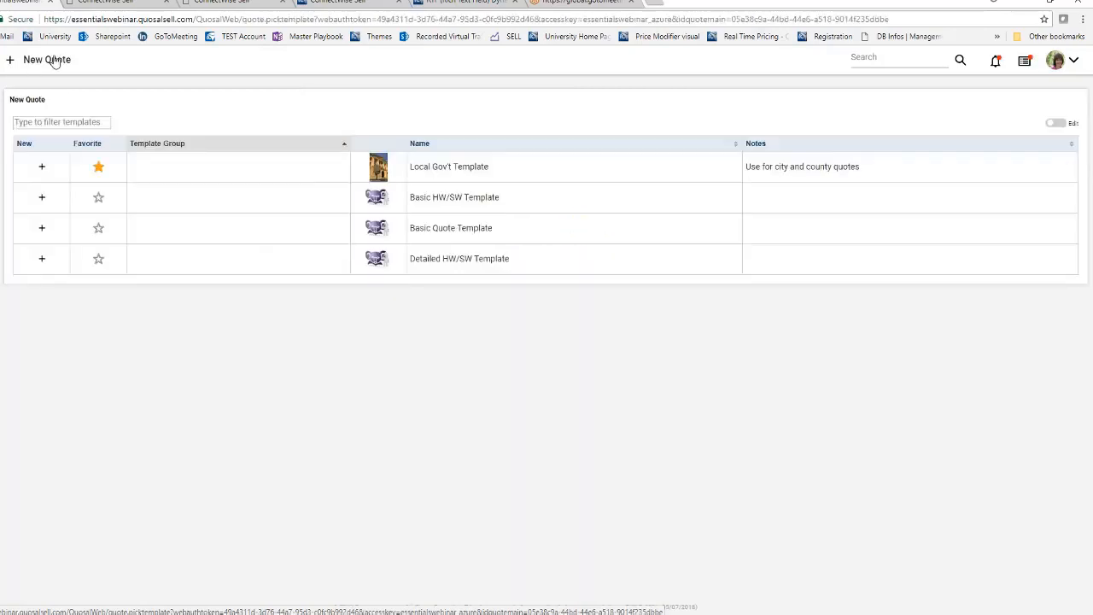
{"action": "left_click", "coordinate": [1055, 123]}
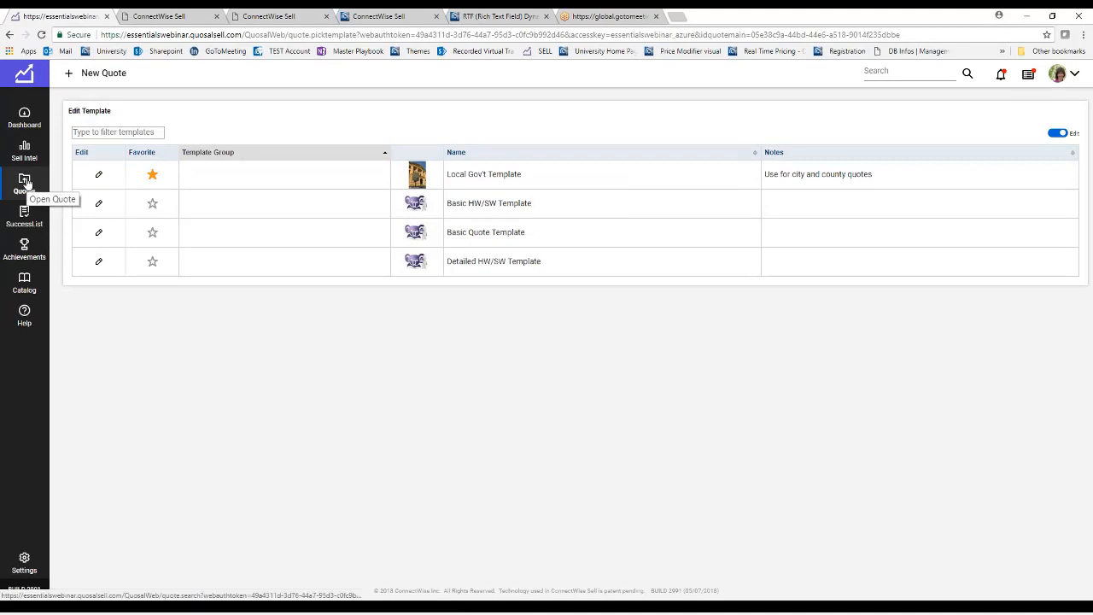
Search the quotes with status Deleted, look through the list, and return to the dashboard
{"action": "left_click", "coordinate": [24, 182]}
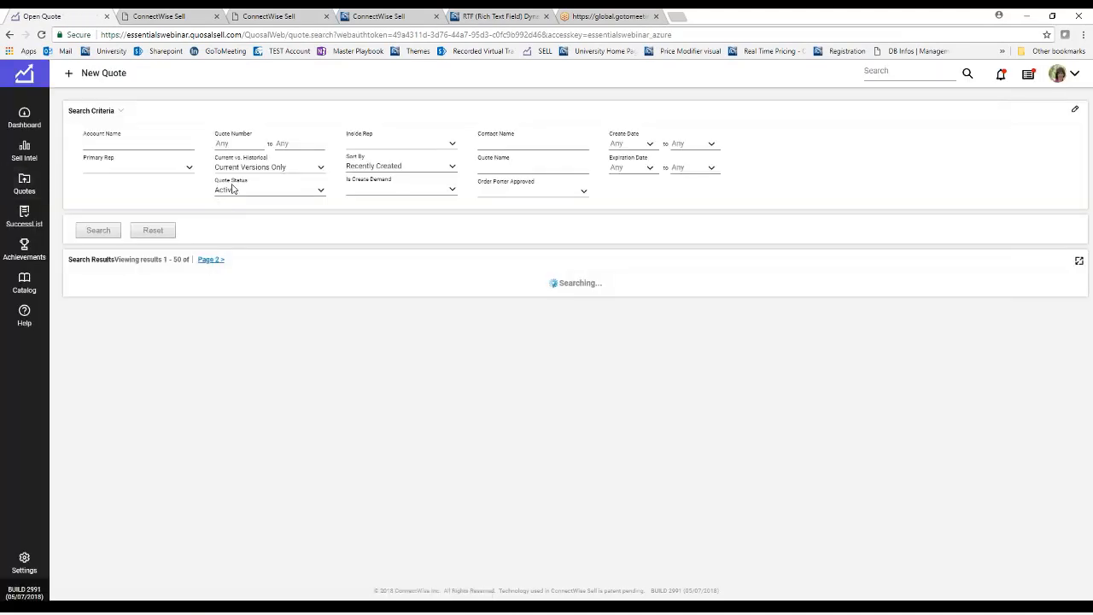
{"action": "left_click", "coordinate": [233, 190]}
{"action": "left_click", "coordinate": [234, 260]}
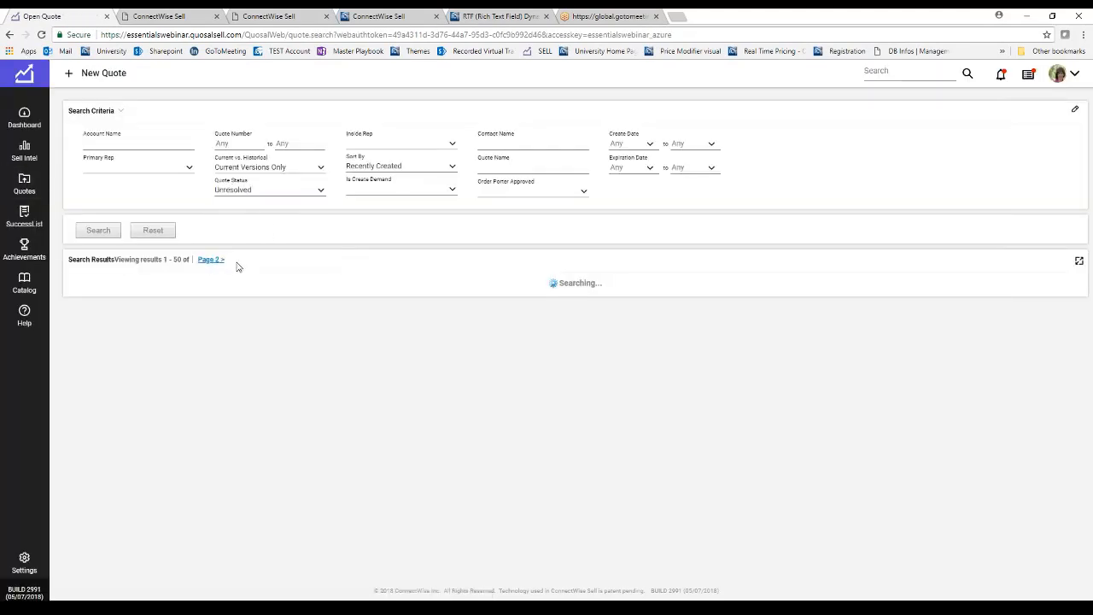
{"action": "left_click", "coordinate": [253, 192]}
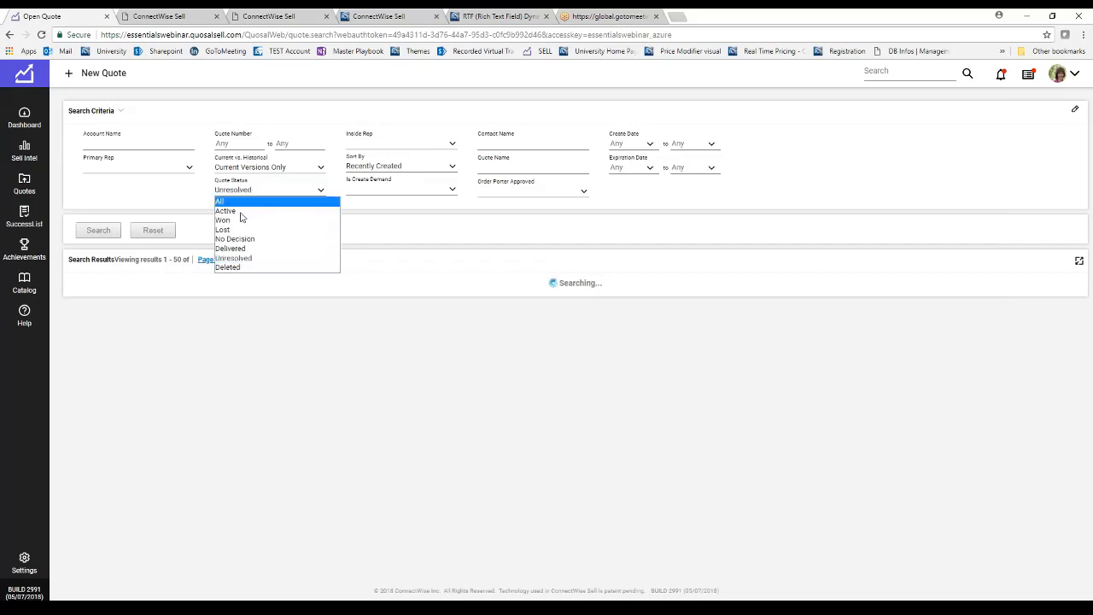
{"action": "left_click", "coordinate": [231, 268]}
{"action": "left_click", "coordinate": [98, 230]}
{"action": "scroll", "coordinate": [411, 224], "scroll_direction": "down", "scroll_amount": 2}
{"action": "scroll", "coordinate": [411, 224], "scroll_direction": "down", "scroll_amount": 1}
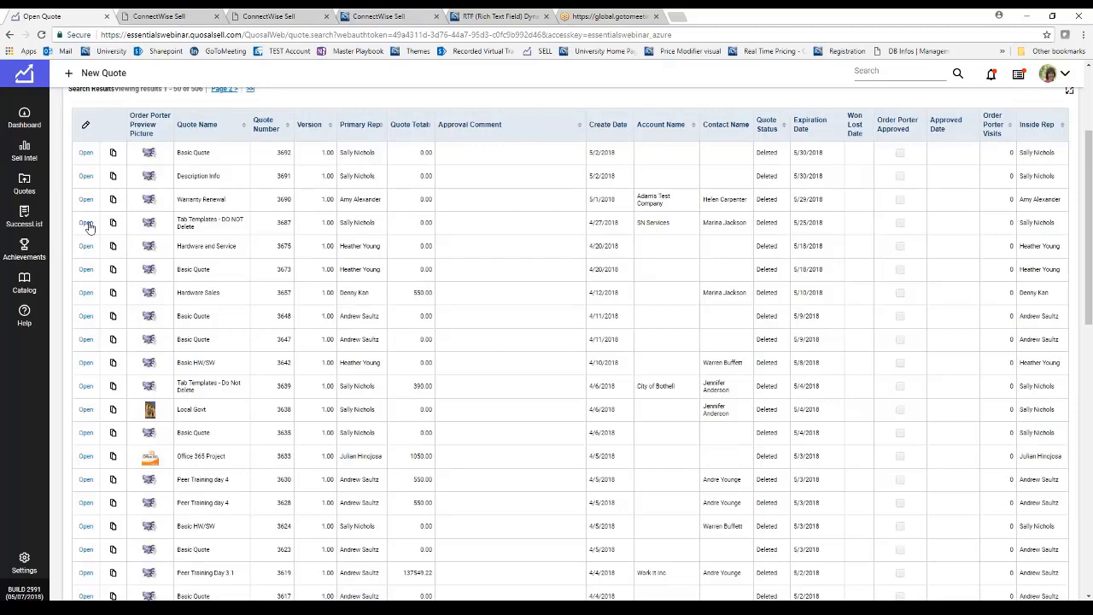
{"action": "scroll", "coordinate": [89, 228], "scroll_direction": "up", "scroll_amount": 2}
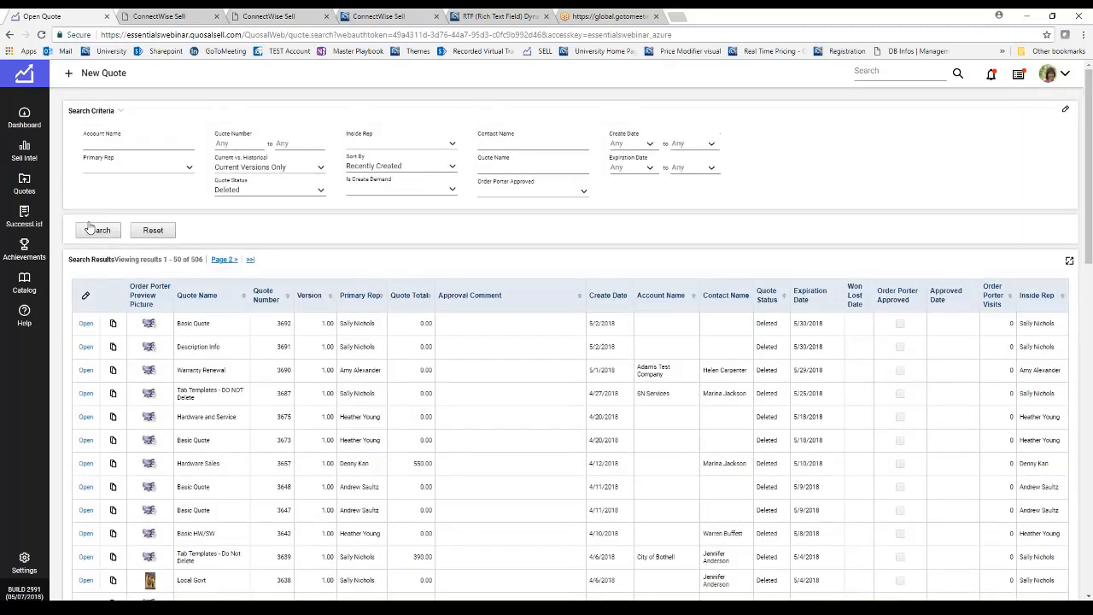
{"action": "left_click", "coordinate": [24, 74]}
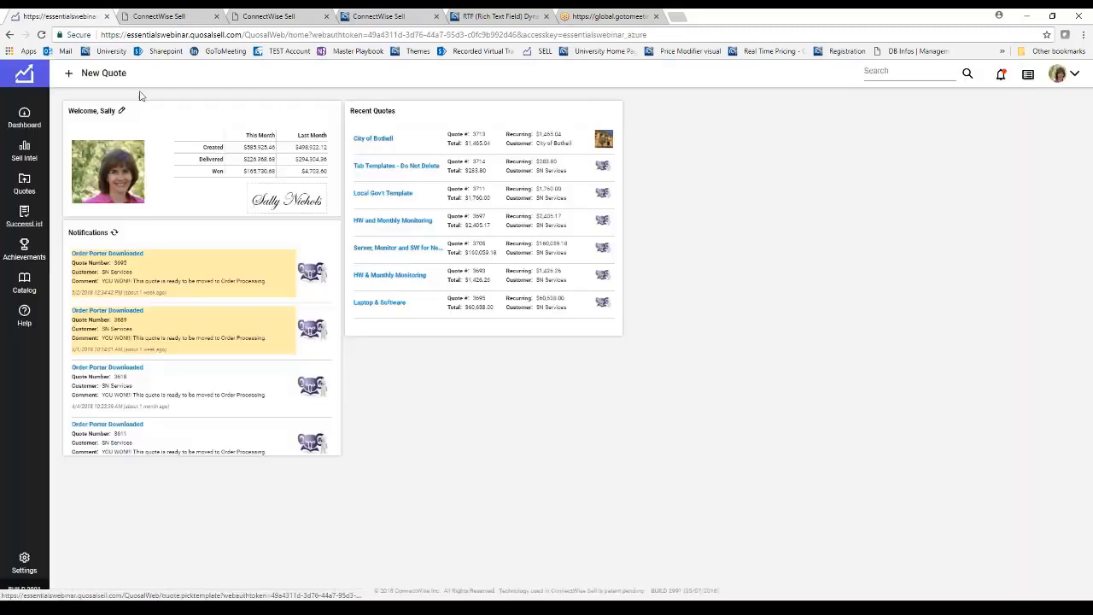